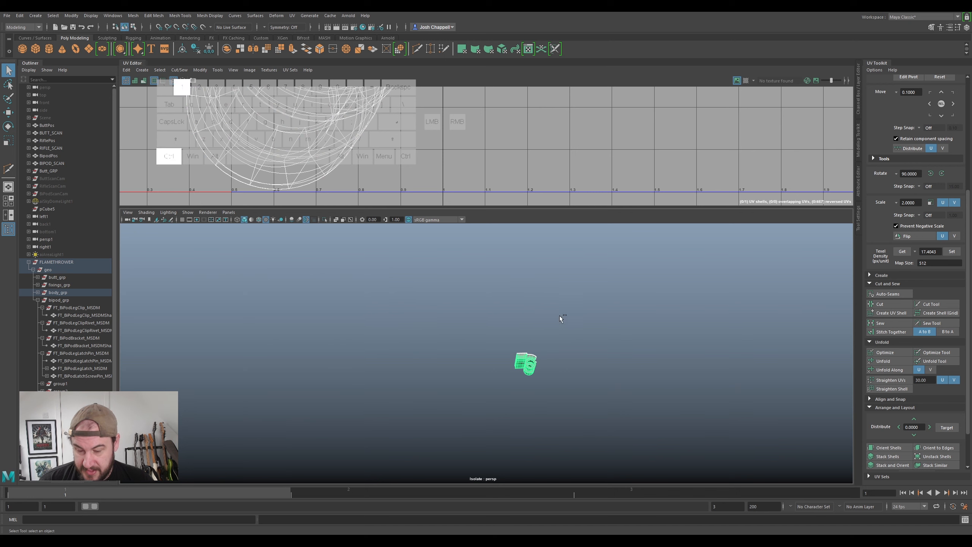
# - Turn off the latch mesh's smooth preview and, in edge mode, select the edge across the flange beside the upper barrel
pyautogui.keyDown('alt'); pyautogui.moveTo(560, 381); pyautogui.dragTo(560, 359); pyautogui.keyUp('alt')
pyautogui.press('1')
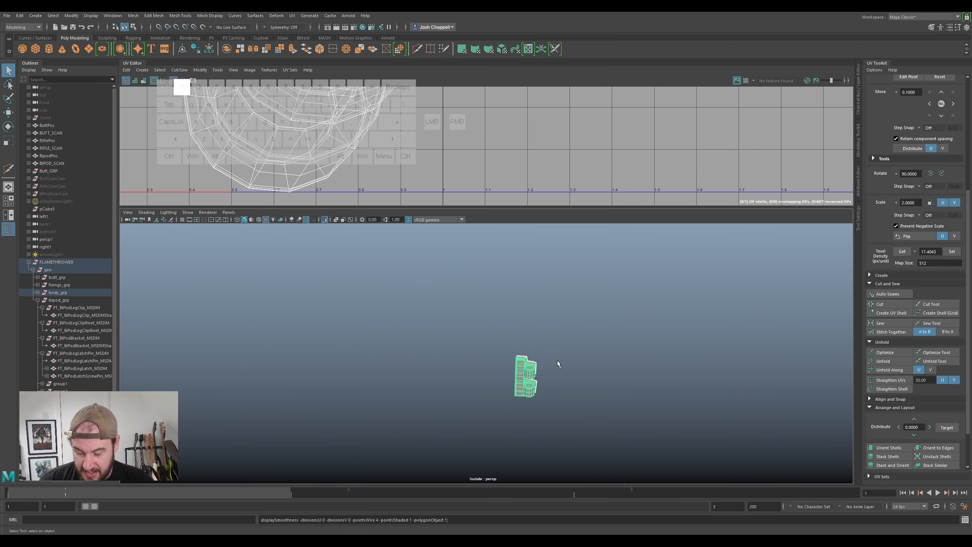
pyautogui.press('f')
pyautogui.keyDown('alt'); pyautogui.moveTo(506, 346); pyautogui.dragTo(551, 248); pyautogui.keyUp('alt')
pyautogui.keyDown('alt'); pyautogui.scroll(5, 483, 340); pyautogui.keyUp('alt')
pyautogui.keyDown('alt'); pyautogui.moveTo(483, 340); pyautogui.dragTo(444, 288); pyautogui.keyUp('alt')
pyautogui.keyDown('alt'); pyautogui.moveTo(444, 288); pyautogui.dragTo(473, 319, button='middle'); pyautogui.keyUp('alt')
pyautogui.scroll(3, 474, 320)
pyautogui.moveTo(465, 310); pyautogui.dragTo(471, 290, button='right')
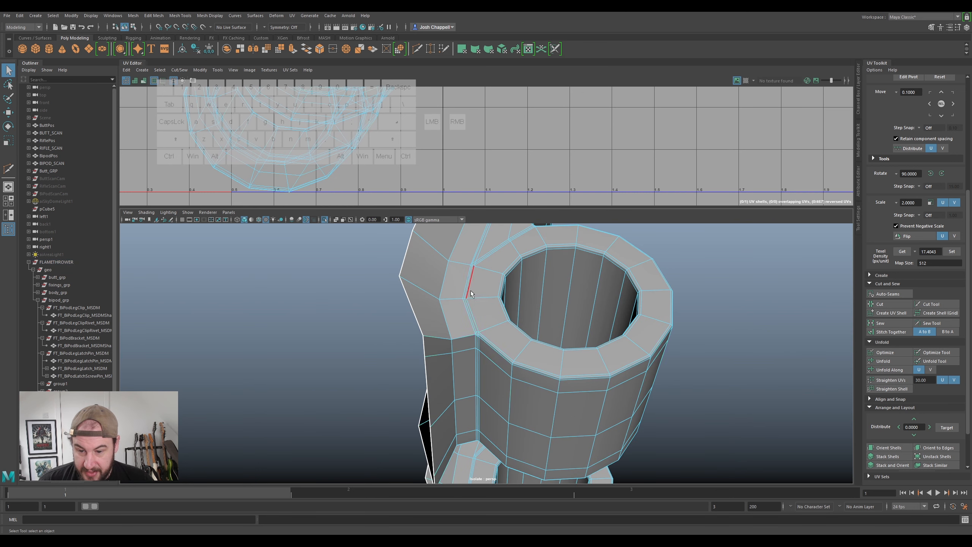
pyautogui.click(464, 334)
# - Compare the latch's smoothed and unsmoothed display around the corner where the flange meets the upper barrel
pyautogui.keyDown('alt'); pyautogui.moveTo(464, 334); pyautogui.dragTo(434, 356); pyautogui.keyUp('alt')
pyautogui.keyDown('alt'); pyautogui.scroll(5, 467, 357); pyautogui.keyUp('alt')
pyautogui.keyDown('alt'); pyautogui.moveTo(435, 355); pyautogui.dragTo(538, 384, button='middle'); pyautogui.keyUp('alt')
pyautogui.keyDown('alt'); pyautogui.scroll(3, 538, 384); pyautogui.keyUp('alt')
pyautogui.moveTo(538, 384)
pyautogui.keyDown('alt'); pyautogui.mouseDown()
pyautogui.moveTo(523, 370)
pyautogui.moveTo(535, 390)
pyautogui.mouseUp(); pyautogui.keyUp('alt')
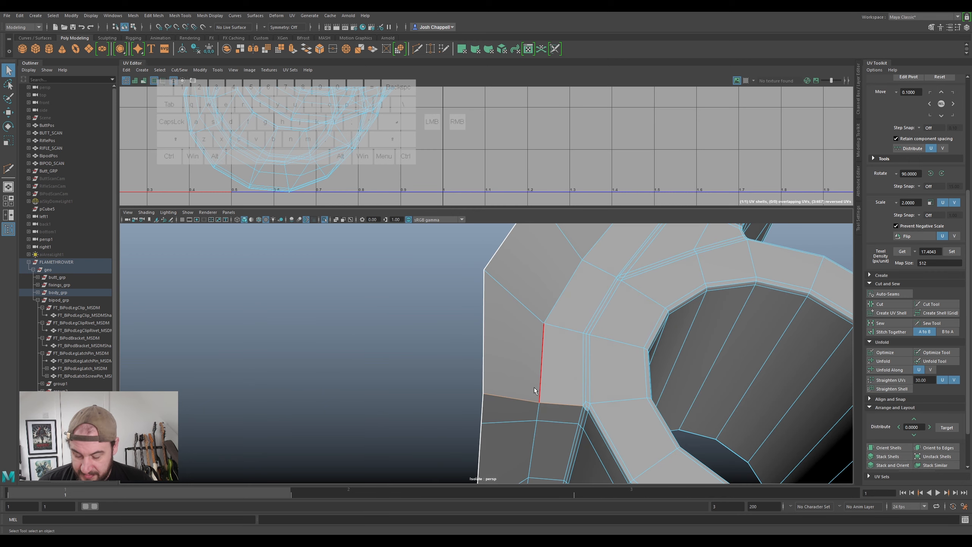
pyautogui.press('3')
pyautogui.press('1')
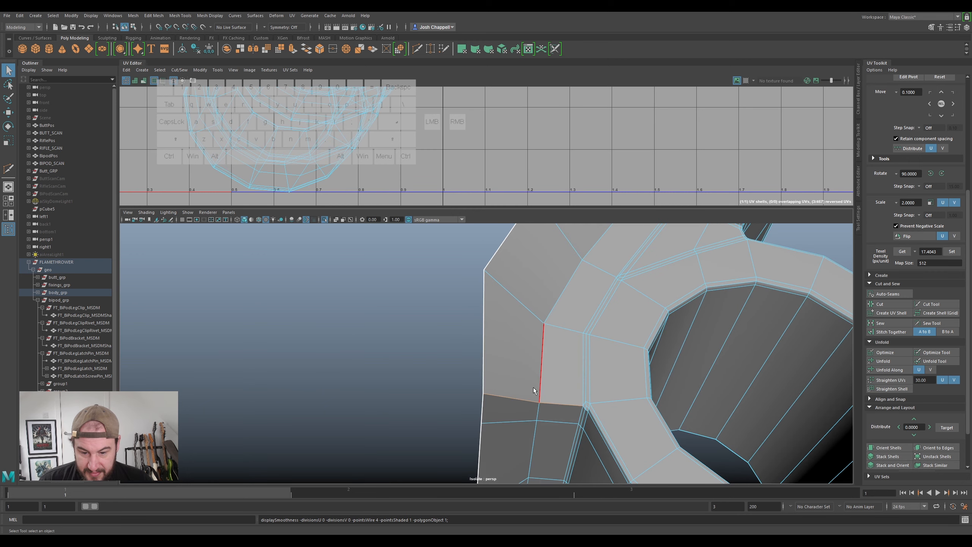
pyautogui.press('3')
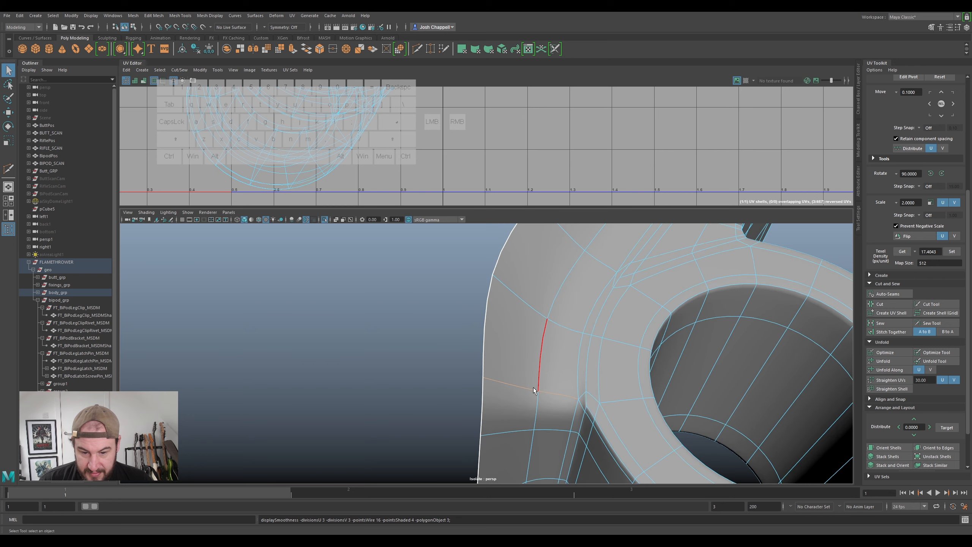
pyautogui.press('a')
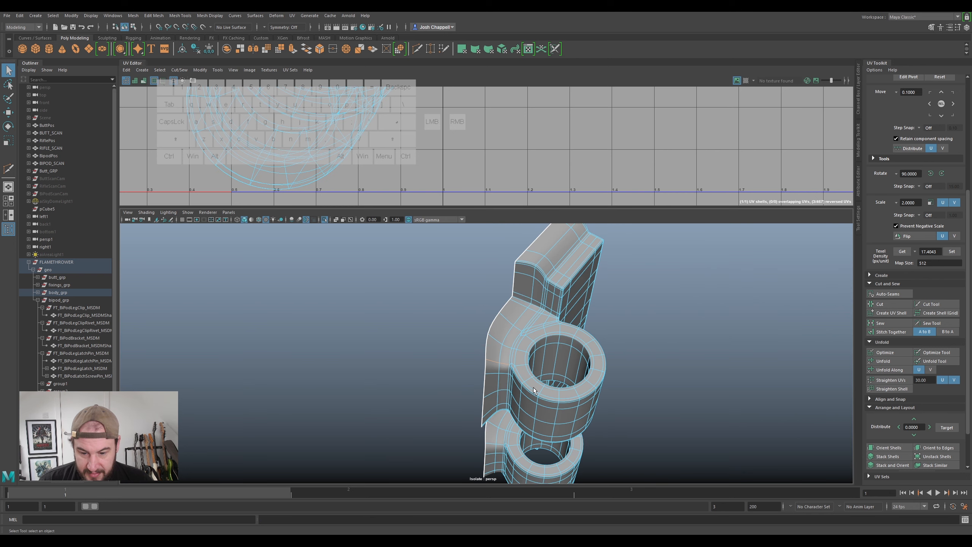
pyautogui.press('1')
# - Add the outer rim edge loop at the upper barrel's end face to the edge selection
pyautogui.scroll(3, 516, 379)
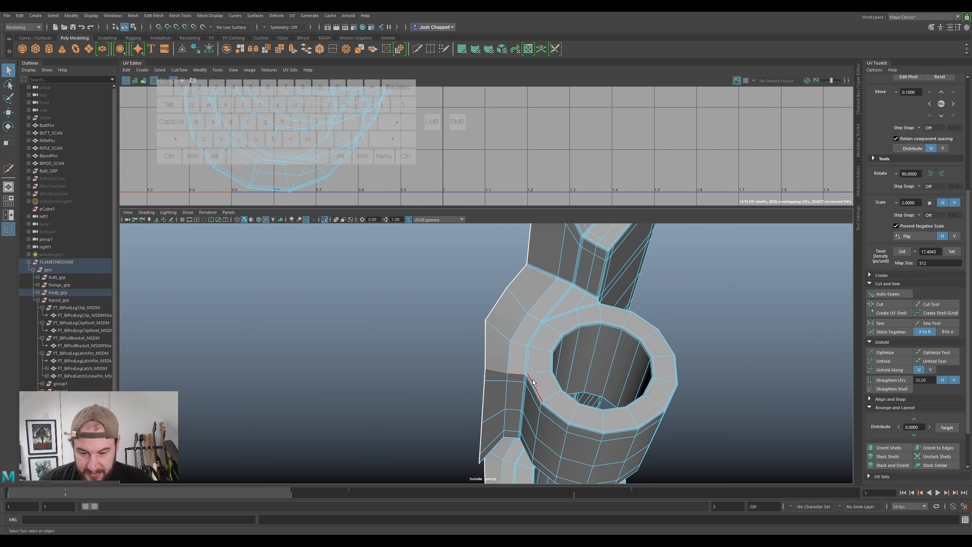
pyautogui.scroll(5, 532, 379)
pyautogui.keyDown('alt'); pyautogui.moveTo(583, 385); pyautogui.dragTo(507, 331, button='middle'); pyautogui.keyUp('alt')
pyautogui.keyDown('alt'); pyautogui.moveTo(506, 331); pyautogui.dragTo(534, 328); pyautogui.keyUp('alt')
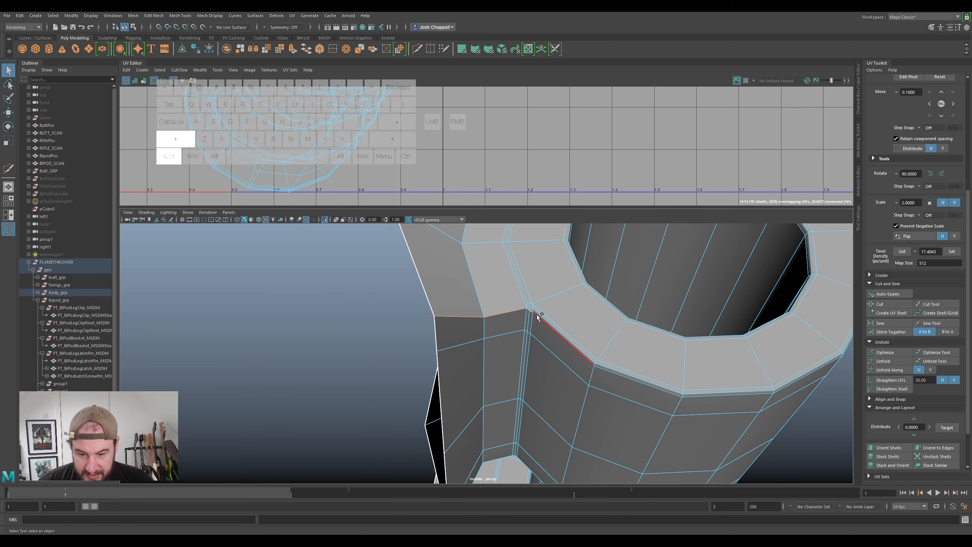
pyautogui.keyDown('ctrl'); pyautogui.keyDown('shift'); pyautogui.doubleClick(535, 315); pyautogui.keyUp('shift'); pyautogui.keyUp('ctrl')
pyautogui.scroll(-5, 562, 404)
pyautogui.keyDown('alt'); pyautogui.moveTo(562, 404); pyautogui.dragTo(515, 290); pyautogui.keyUp('alt')
pyautogui.keyDown('alt'); pyautogui.moveTo(515, 290); pyautogui.dragTo(515, 356, button='middle'); pyautogui.keyUp('alt')
pyautogui.scroll(2, 516, 357)
pyautogui.scroll(5, 482, 347)
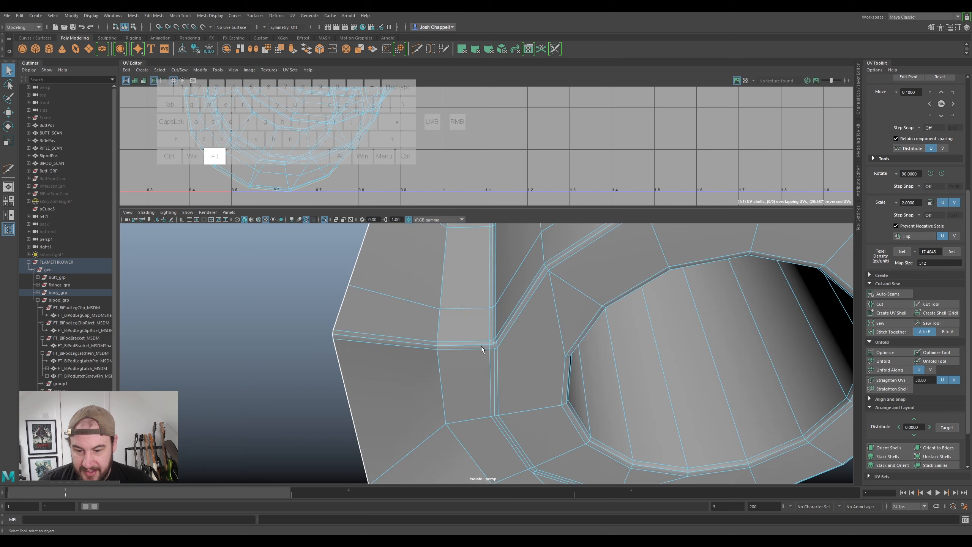
# - Add the next barrel end's outer rim edge loop and the small corner edge joining it to the flange edges
pyautogui.scroll(-5, 482, 345)
pyautogui.keyDown('alt'); pyautogui.moveTo(545, 349); pyautogui.dragTo(723, 384); pyautogui.keyUp('alt')
pyautogui.scroll(5, 570, 371)
pyautogui.keyDown('alt'); pyautogui.moveTo(723, 384); pyautogui.dragTo(608, 289, button='middle'); pyautogui.keyUp('alt')
pyautogui.scroll(-6, 608, 289)
pyautogui.keyDown('alt'); pyautogui.moveTo(608, 288); pyautogui.dragTo(570, 425); pyautogui.keyUp('alt')
pyautogui.keyDown('alt'); pyautogui.moveTo(475, 445); pyautogui.dragTo(464, 330, button='middle'); pyautogui.keyUp('alt')
pyautogui.scroll(4, 463, 330)
pyautogui.keyDown('alt'); pyautogui.moveTo(462, 326); pyautogui.dragTo(417, 342); pyautogui.keyUp('alt')
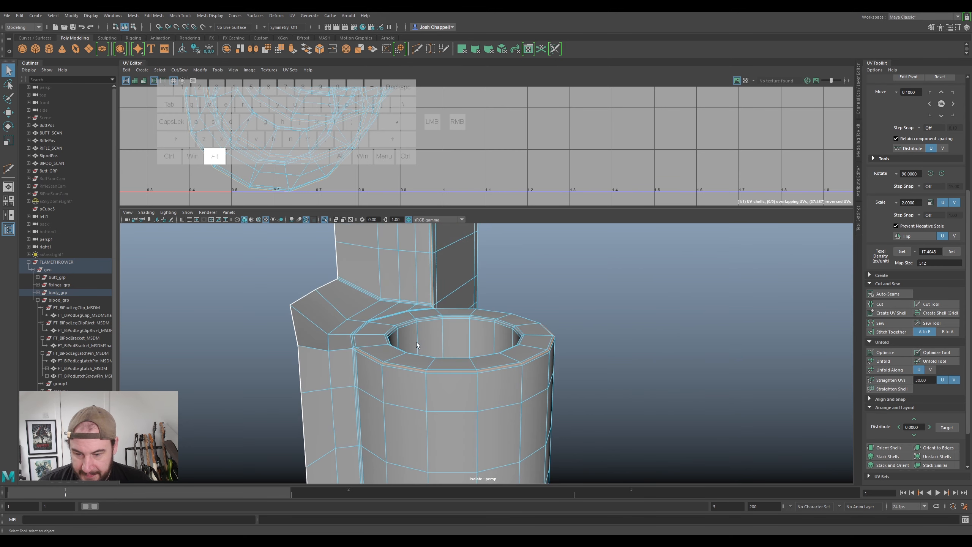
pyautogui.keyDown('ctrl'); pyautogui.keyDown('shift'); pyautogui.doubleClick(288, 349); pyautogui.keyUp('shift'); pyautogui.keyUp('ctrl')
pyautogui.scroll(5, 288, 350)
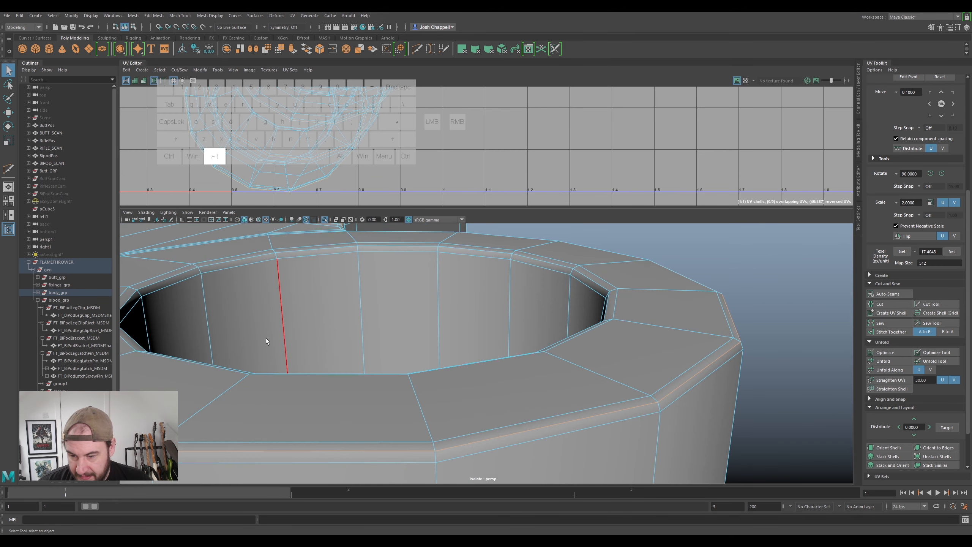
pyautogui.keyDown('alt'); pyautogui.moveTo(280, 343); pyautogui.dragTo(370, 325, button='middle'); pyautogui.keyUp('alt')
pyautogui.keyDown('ctrl'); pyautogui.keyDown('shift'); pyautogui.click(398, 296); pyautogui.keyUp('shift'); pyautogui.keyUp('ctrl')
pyautogui.hotkey('ctrl', 'z')
pyautogui.keyDown('ctrl'); pyautogui.keyDown('shift'); pyautogui.click(404, 293); pyautogui.keyUp('shift'); pyautogui.keyUp('ctrl')
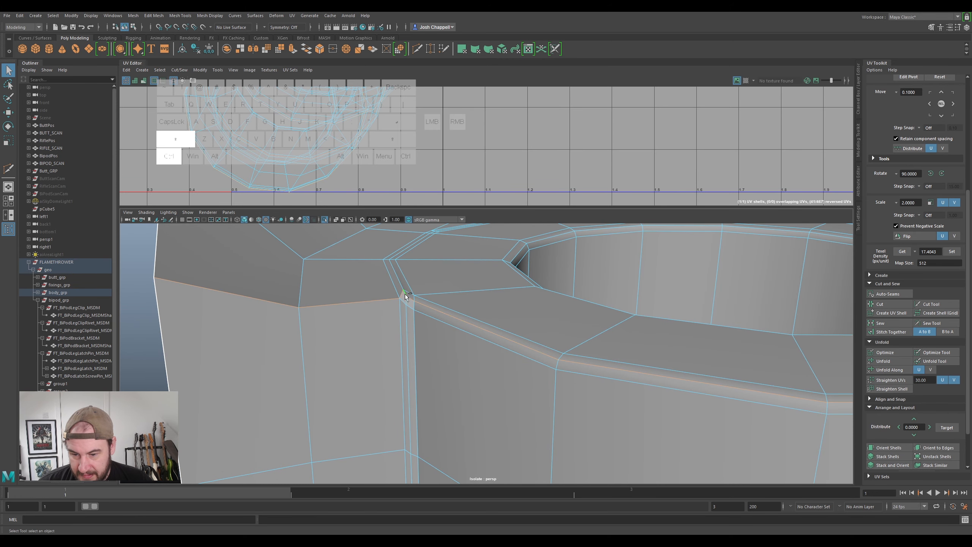
# - Add the outer rim edges at the lower barrel's opposite end face to the selection
pyautogui.scroll(-7, 426, 312)
pyautogui.keyDown('alt'); pyautogui.moveTo(466, 373); pyautogui.dragTo(450, 328); pyautogui.keyUp('alt')
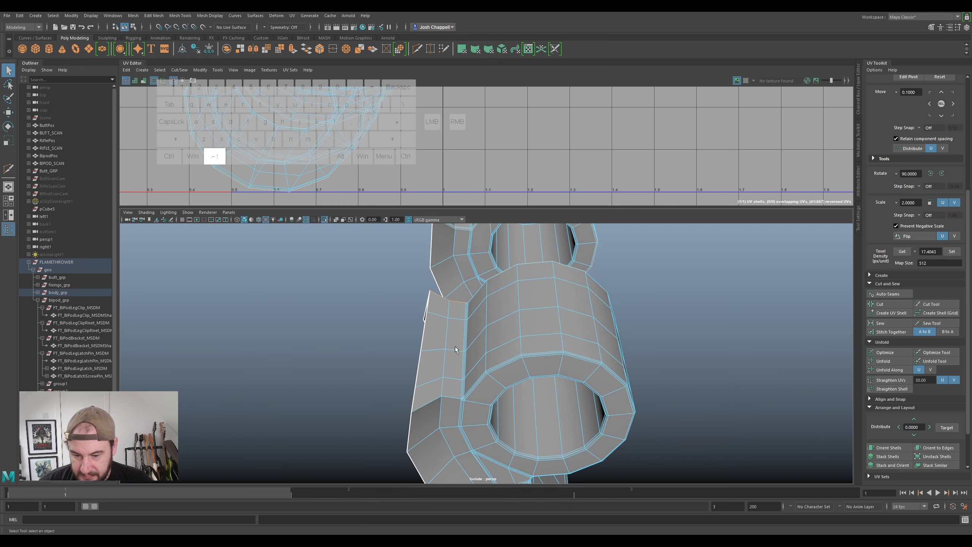
pyautogui.keyDown('alt'); pyautogui.scroll(6, 475, 326); pyautogui.keyUp('alt')
pyautogui.keyDown('ctrl'); pyautogui.keyDown('shift'); pyautogui.click(488, 322); pyautogui.keyUp('shift'); pyautogui.keyUp('ctrl')
pyautogui.hotkey('ctrl', 'z')
pyautogui.keyDown('ctrl'); pyautogui.keyDown('shift'); pyautogui.doubleClick(487, 322); pyautogui.keyUp('shift'); pyautogui.keyUp('ctrl')
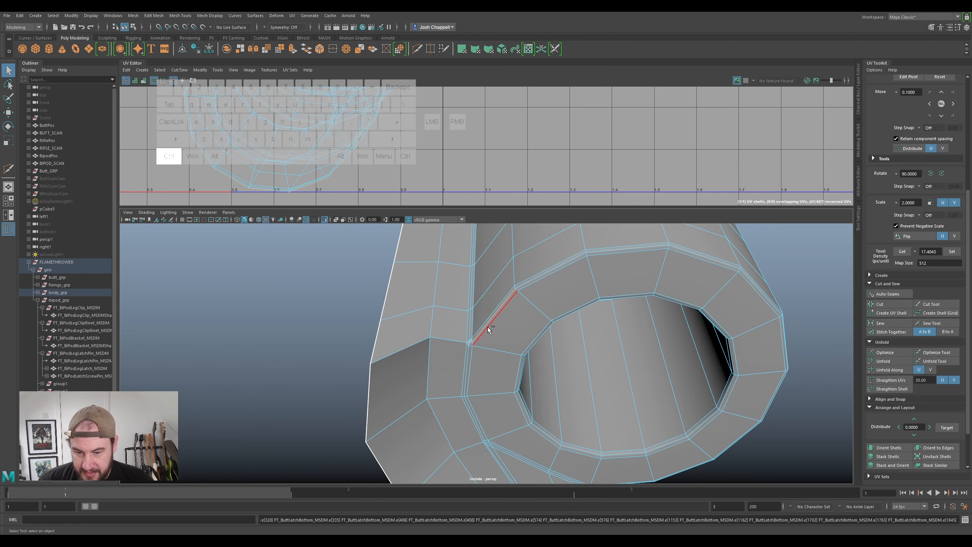
pyautogui.keyDown('ctrl'); pyautogui.keyDown('shift'); pyautogui.click(504, 301); pyautogui.keyUp('shift'); pyautogui.keyUp('ctrl')
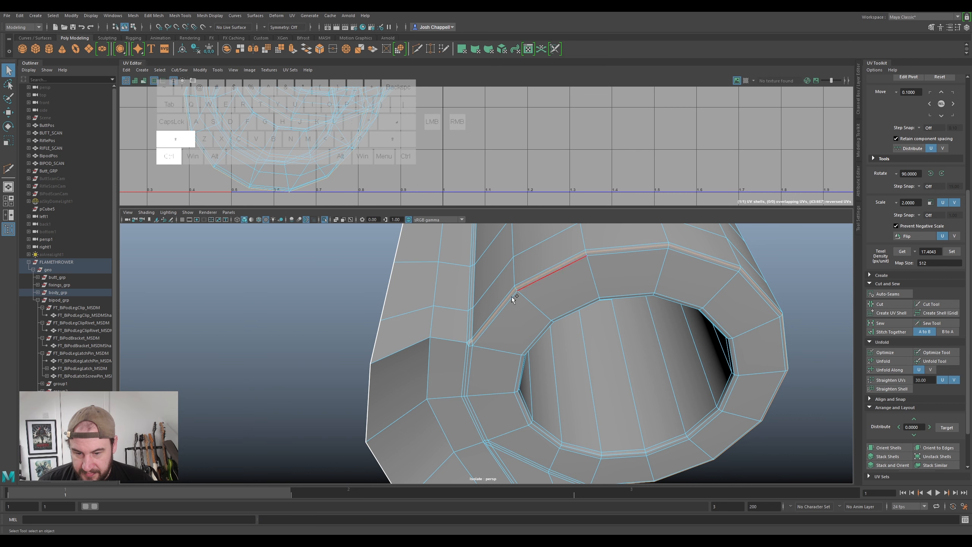
# - Add the flange and corner edges that continue the lower barrel's rim seam to the selection
pyautogui.keyDown('ctrl'); pyautogui.keyDown('shift'); pyautogui.click(454, 339); pyautogui.keyUp('shift'); pyautogui.keyUp('ctrl')
pyautogui.scroll(3, 458, 345)
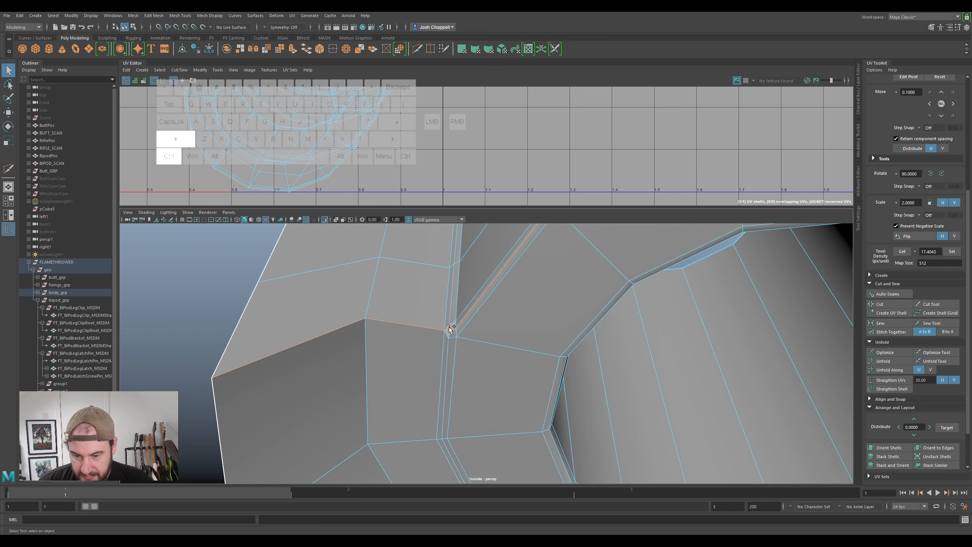
pyautogui.scroll(-5, 565, 333)
pyautogui.keyDown('alt'); pyautogui.moveTo(572, 392); pyautogui.dragTo(521, 332); pyautogui.keyUp('alt')
pyautogui.hotkey('ctrl', 'z')
pyautogui.keyDown('ctrl'); pyautogui.keyDown('shift'); pyautogui.click(517, 331); pyautogui.keyUp('shift'); pyautogui.keyUp('ctrl')
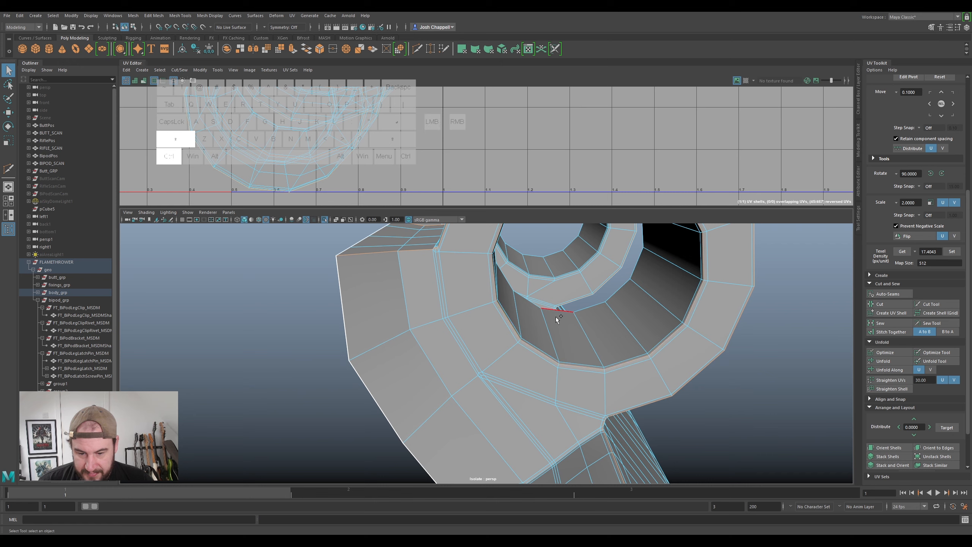
# - Add the edge loop running across the step at the plate's end to the selection
pyautogui.scroll(-5, 554, 327)
pyautogui.keyDown('alt'); pyautogui.moveTo(557, 336); pyautogui.dragTo(551, 359); pyautogui.keyUp('alt')
pyautogui.keyDown('alt'); pyautogui.moveTo(571, 477); pyautogui.dragTo(585, 369, button='middle'); pyautogui.keyUp('alt')
pyautogui.keyDown('alt'); pyautogui.scroll(6, 584, 369); pyautogui.keyUp('alt')
pyautogui.keyDown('alt'); pyautogui.moveTo(579, 370); pyautogui.dragTo(597, 366); pyautogui.keyUp('alt')
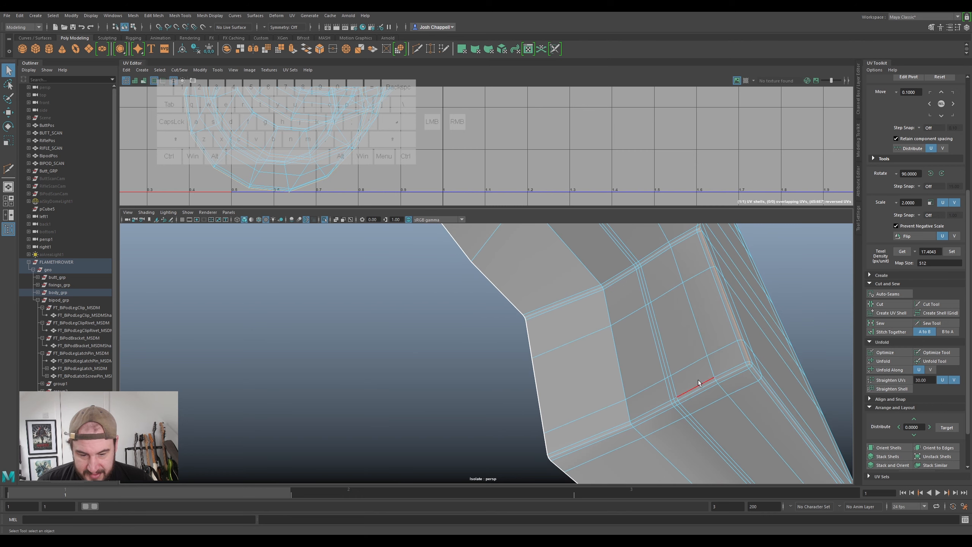
pyautogui.keyDown('ctrl'); pyautogui.keyDown('shift'); pyautogui.doubleClick(708, 381); pyautogui.keyUp('shift'); pyautogui.keyUp('ctrl')
# - Add the edge in the corner where the lower barrel's flange meets the plate to the selection
pyautogui.scroll(-6, 708, 377)
pyautogui.keyDown('alt'); pyautogui.moveTo(717, 315); pyautogui.dragTo(678, 315); pyautogui.keyUp('alt')
pyautogui.keyDown('alt'); pyautogui.scroll(5, 647, 381); pyautogui.keyUp('alt')
pyautogui.keyDown('alt'); pyautogui.moveTo(647, 381); pyautogui.dragTo(564, 373); pyautogui.keyUp('alt')
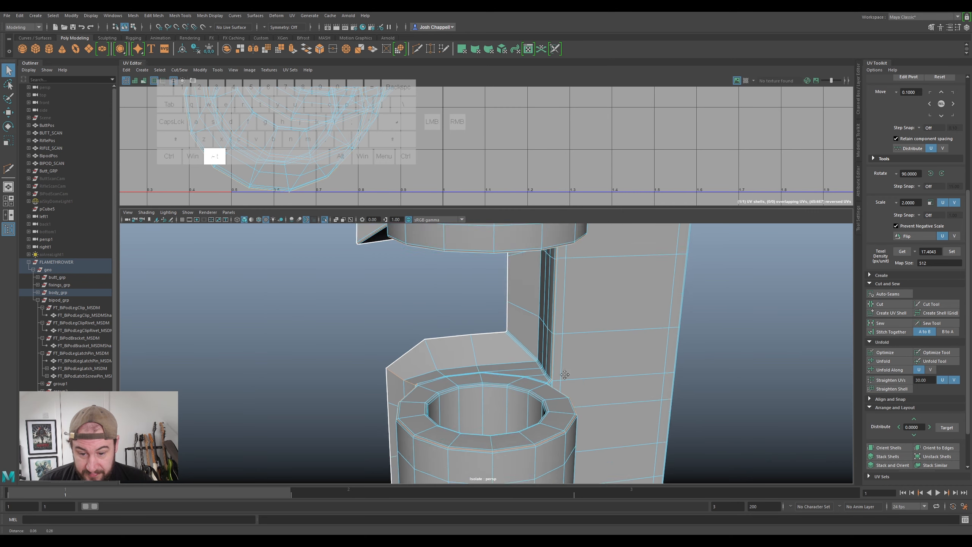
pyautogui.keyDown('alt'); pyautogui.scroll(5, 555, 370); pyautogui.keyUp('alt')
pyautogui.keyDown('ctrl'); pyautogui.keyDown('shift'); pyautogui.click(540, 365); pyautogui.keyUp('shift'); pyautogui.keyUp('ctrl')
# - Add the long edges across the plate's width at its stepped ends to the selection
pyautogui.keyDown('alt'); pyautogui.moveTo(575, 373); pyautogui.dragTo(551, 414); pyautogui.keyUp('alt')
pyautogui.keyDown('alt'); pyautogui.moveTo(551, 414); pyautogui.dragTo(530, 372, button='middle'); pyautogui.keyUp('alt')
pyautogui.keyDown('alt'); pyautogui.scroll(4, 530, 372); pyautogui.keyUp('alt')
pyautogui.moveTo(503, 374)
pyautogui.keyDown('alt'); pyautogui.mouseDown()
pyautogui.moveTo(483, 375)
pyautogui.moveTo(479, 408)
pyautogui.moveTo(493, 388)
pyautogui.mouseUp(); pyautogui.keyUp('alt')
pyautogui.scroll(-4, 478, 408)
pyautogui.keyDown('alt'); pyautogui.moveTo(507, 350); pyautogui.dragTo(543, 324); pyautogui.keyUp('alt')
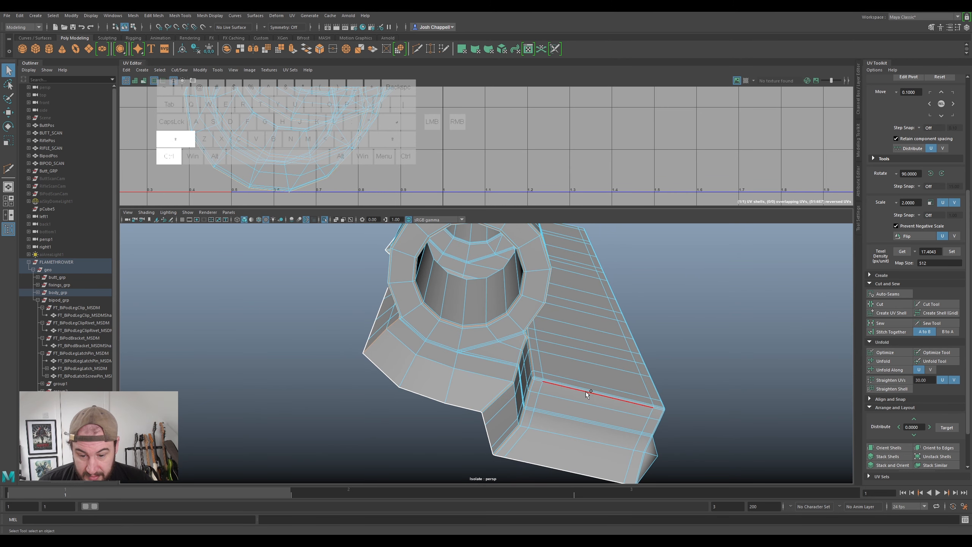
pyautogui.keyDown('ctrl'); pyautogui.keyDown('shift'); pyautogui.click(579, 389); pyautogui.keyUp('shift'); pyautogui.keyUp('ctrl')
pyautogui.keyDown('alt'); pyautogui.moveTo(642, 332); pyautogui.dragTo(609, 403); pyautogui.keyUp('alt')
pyautogui.keyDown('alt'); pyautogui.moveTo(603, 260); pyautogui.dragTo(585, 365, button='middle'); pyautogui.keyUp('alt')
pyautogui.keyDown('ctrl'); pyautogui.keyDown('shift'); pyautogui.click(574, 422); pyautogui.keyUp('shift'); pyautogui.keyUp('ctrl')
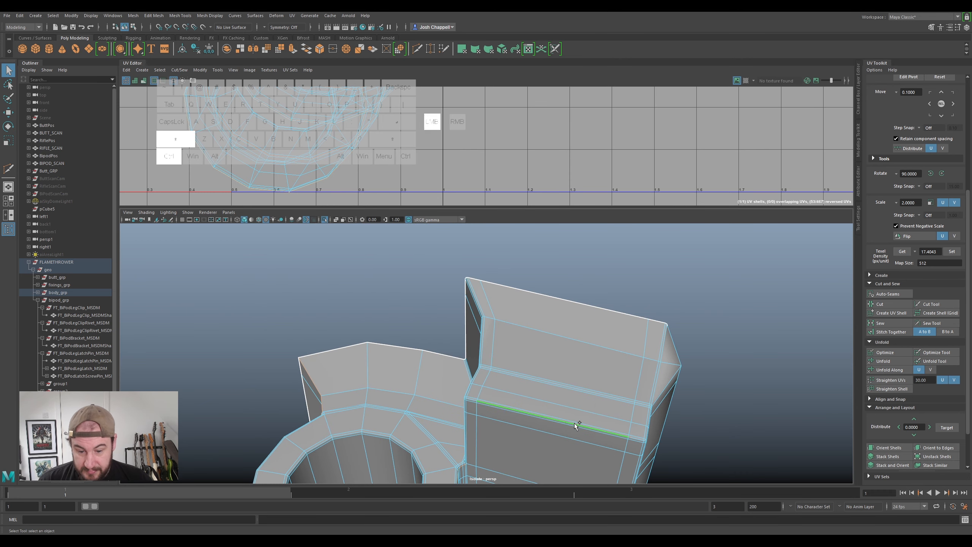
# - Extend the edge selection at the junction between the barrel flange and the plate
pyautogui.keyDown('alt'); pyautogui.moveTo(495, 433); pyautogui.dragTo(571, 421); pyautogui.keyUp('alt')
pyautogui.keyDown('alt'); pyautogui.moveTo(645, 318); pyautogui.dragTo(578, 383, button='middle'); pyautogui.keyUp('alt')
pyautogui.scroll(5, 585, 371)
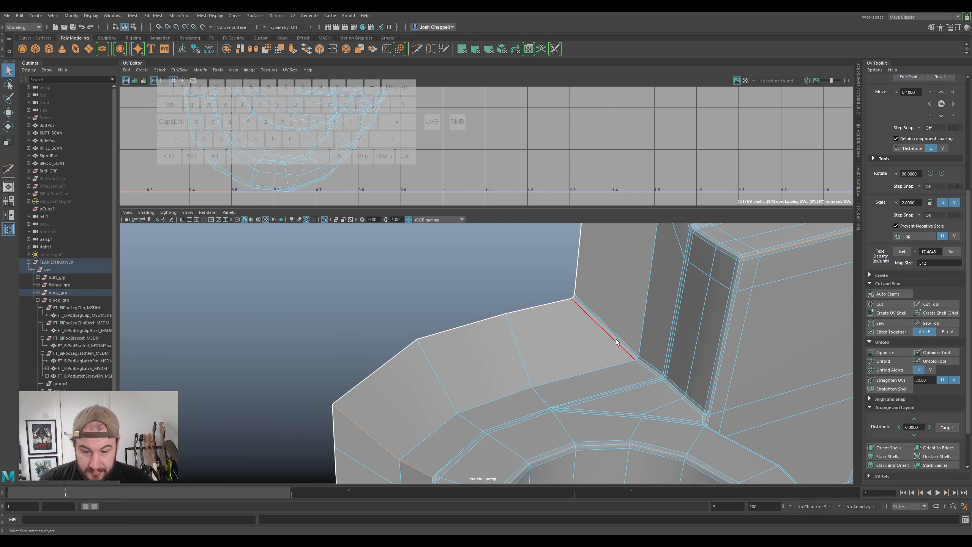
pyautogui.keyDown('ctrl'); pyautogui.keyDown('shift'); pyautogui.click(719, 363); pyautogui.keyUp('shift'); pyautogui.keyUp('ctrl')
pyautogui.keyDown('alt'); pyautogui.moveTo(718, 363); pyautogui.dragTo(430, 350); pyautogui.keyUp('alt')
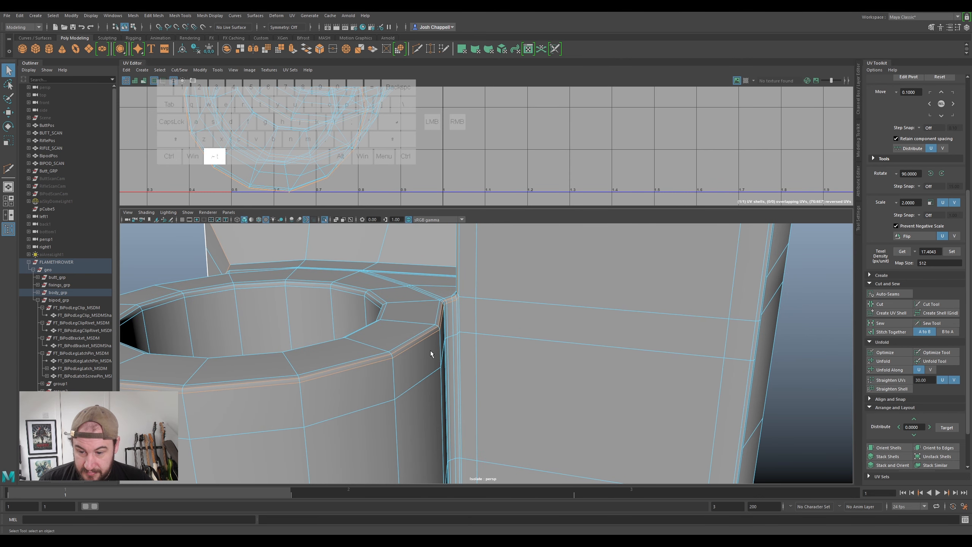
pyautogui.scroll(-5, 418, 348)
pyautogui.moveTo(489, 314)
pyautogui.keyDown('alt'); pyautogui.mouseDown(button='middle')
pyautogui.moveTo(488, 444)
pyautogui.moveTo(492, 320)
pyautogui.mouseUp(button='middle'); pyautogui.keyUp('alt')
pyautogui.keyDown('alt'); pyautogui.scroll(5, 473, 329); pyautogui.keyUp('alt')
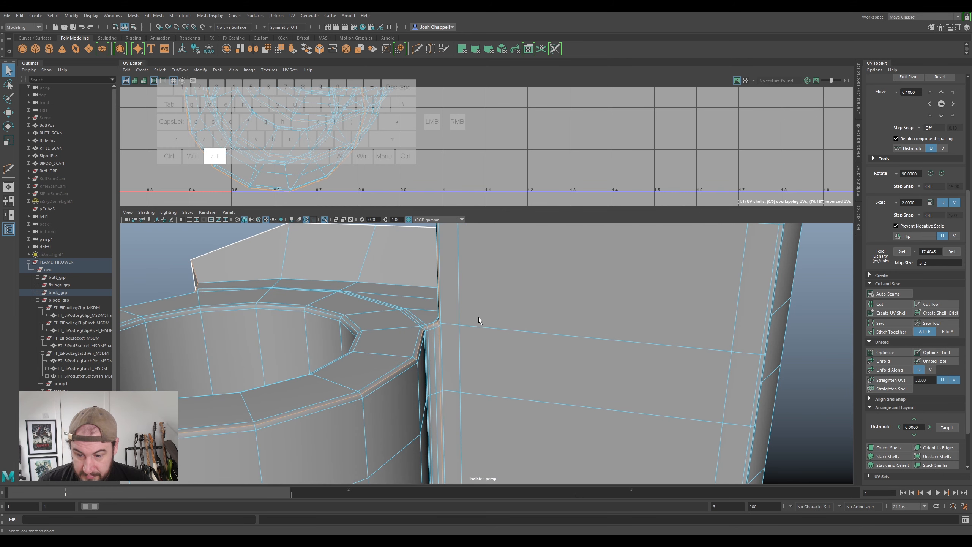
pyautogui.keyDown('alt'); pyautogui.scroll(-5, 479, 317); pyautogui.keyUp('alt')
pyautogui.keyDown('alt'); pyautogui.moveTo(523, 289); pyautogui.dragTo(568, 452, button='middle'); pyautogui.keyUp('alt')
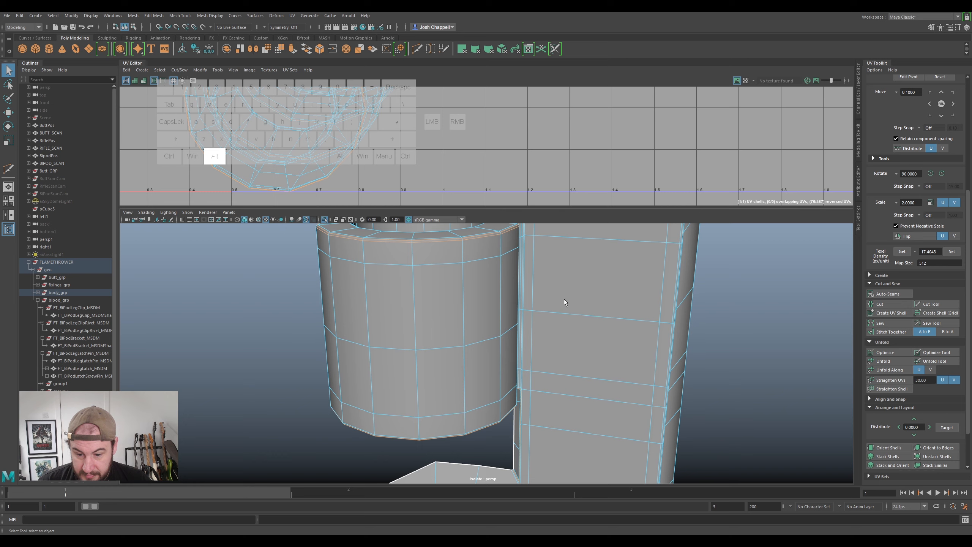
# - Adjust the edge selection beneath the upper barrel, where its flange meets the barrel and the plate
pyautogui.keyDown('alt'); pyautogui.moveTo(564, 300); pyautogui.dragTo(558, 453, button='middle'); pyautogui.keyUp('alt')
pyautogui.keyDown('alt'); pyautogui.scroll(4, 533, 364); pyautogui.keyUp('alt')
pyautogui.keyDown('alt'); pyautogui.moveTo(533, 365); pyautogui.dragTo(528, 367); pyautogui.keyUp('alt')
pyautogui.keyDown('alt'); pyautogui.scroll(3, 517, 376); pyautogui.keyUp('alt')
pyautogui.keyDown('ctrl'); pyautogui.click(516, 385); pyautogui.keyUp('ctrl')
pyautogui.keyDown('alt'); pyautogui.moveTo(563, 356); pyautogui.dragTo(596, 369); pyautogui.keyUp('alt')
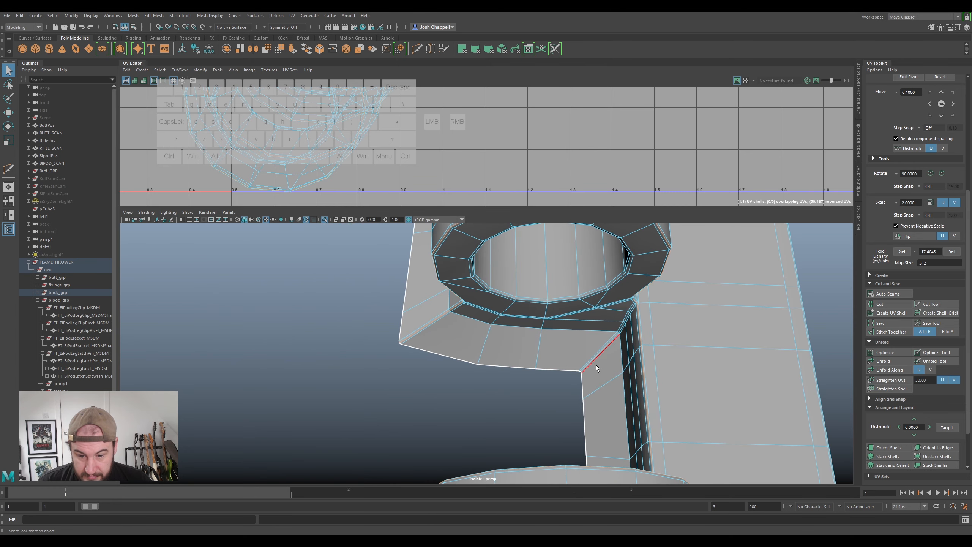
pyautogui.keyDown('shift'); pyautogui.click(592, 358); pyautogui.keyUp('shift')
# - Cut the UVs along the selected edges and activate the Move tool
pyautogui.keyDown('alt'); pyautogui.moveTo(658, 316); pyautogui.dragTo(516, 329); pyautogui.keyUp('alt')
pyautogui.keyDown('alt'); pyautogui.moveTo(517, 329); pyautogui.dragTo(510, 450, button='middle'); pyautogui.keyUp('alt')
pyautogui.keyDown('alt'); pyautogui.moveTo(511, 451); pyautogui.dragTo(537, 374); pyautogui.keyUp('alt')
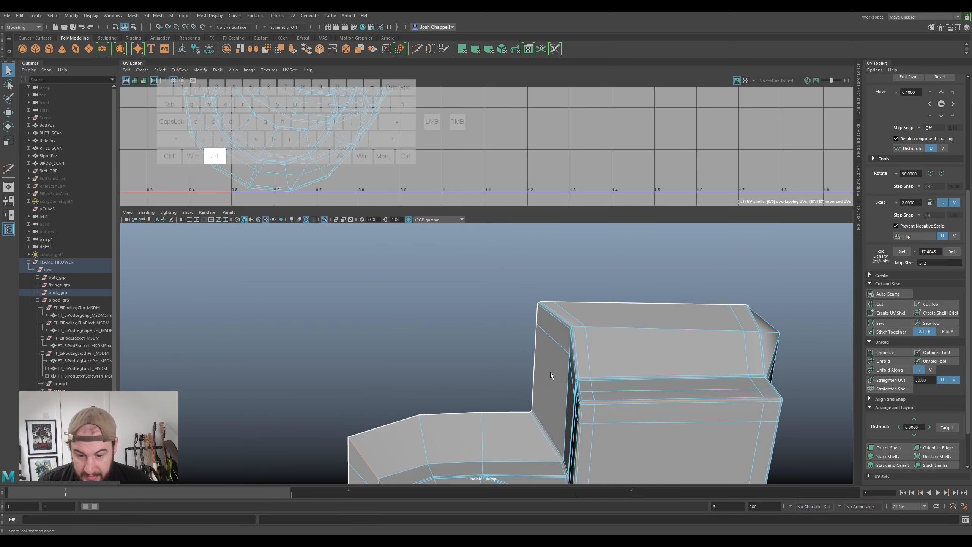
pyautogui.press('w')
pyautogui.scroll(-7, 642, 393)
pyautogui.keyDown('alt'); pyautogui.moveTo(642, 393); pyautogui.dragTo(617, 357, button='middle'); pyautogui.keyUp('alt')
pyautogui.scroll(2, 618, 357)
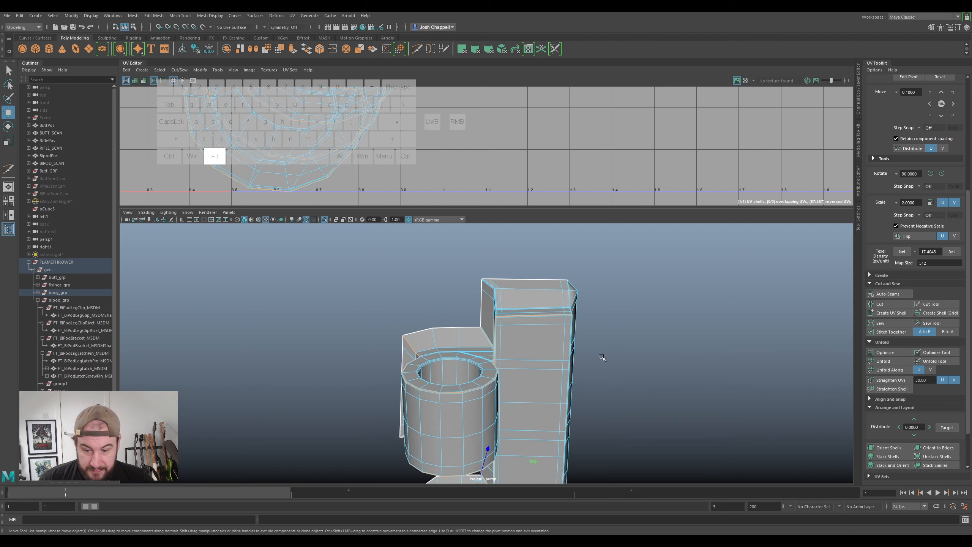
# - Unfold the barrel's UV shell and move it sideways into the empty area beyond the other shells
pyautogui.rightClick(330, 173)
pyautogui.moveTo(310, 161); pyautogui.dragTo(304, 161, button='right')
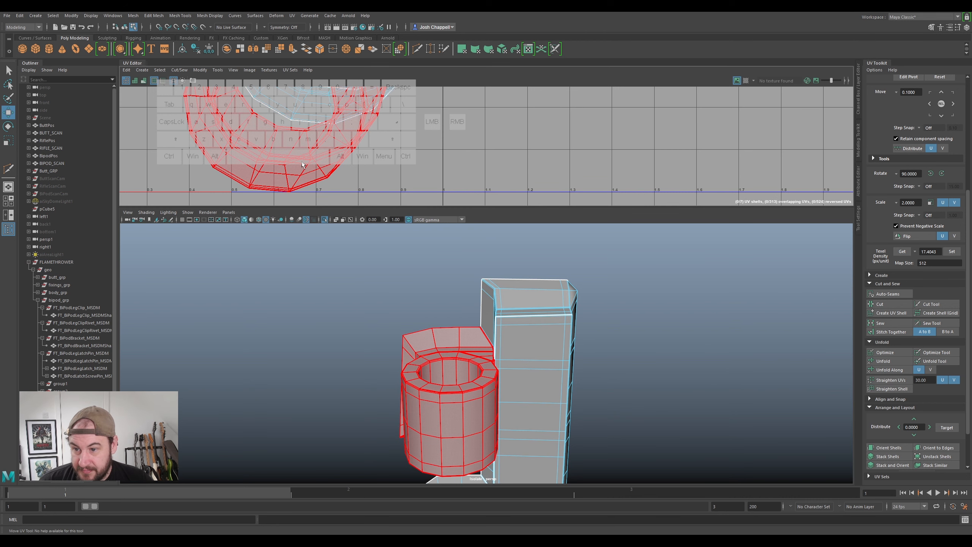
pyautogui.click(302, 162)
pyautogui.scroll(-3, 341, 173)
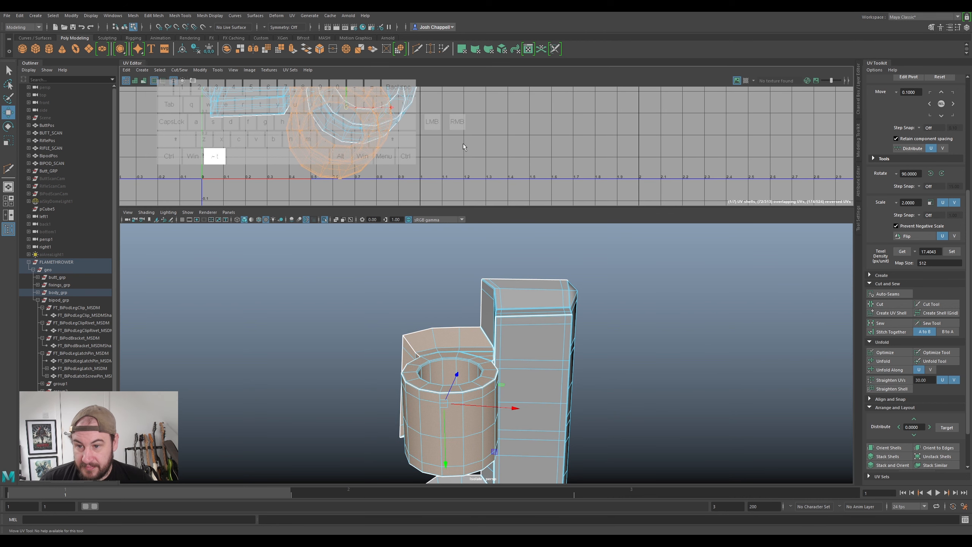
pyautogui.hotkey('ctrl', 'u')
pyautogui.scroll(-2, 425, 138)
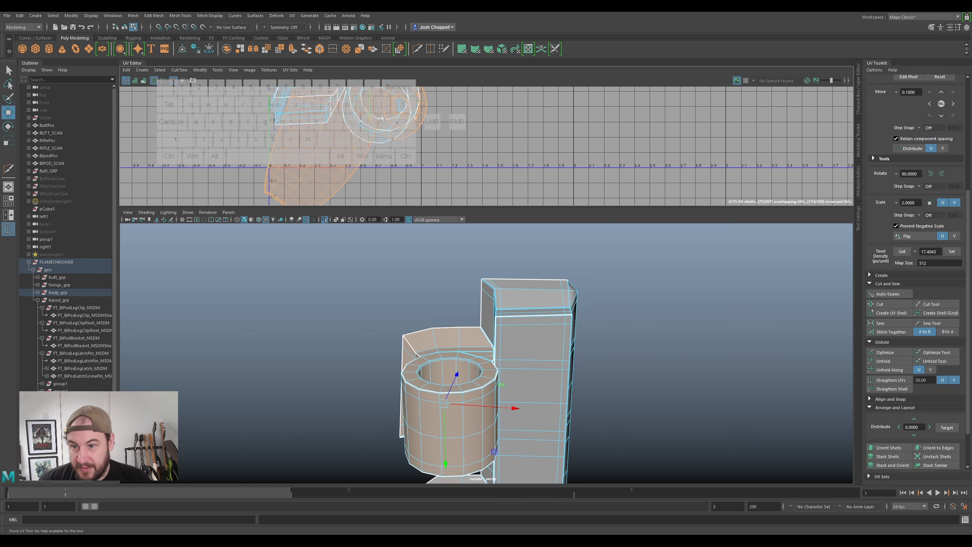
pyautogui.moveTo(386, 118); pyautogui.dragTo(674, 119)
pyautogui.moveTo(750, 133)
pyautogui.keyDown('alt'); pyautogui.mouseDown(button='middle')
pyautogui.moveTo(727, 189)
pyautogui.moveTo(737, 139)
pyautogui.mouseUp(button='middle'); pyautogui.keyUp('alt')
# - Select the inner rim edge loops at both ends of the barrel's hole
pyautogui.keyDown('alt'); pyautogui.moveTo(459, 406); pyautogui.dragTo(517, 409); pyautogui.keyUp('alt')
pyautogui.moveTo(517, 325); pyautogui.dragTo(514, 305, button='right')
pyautogui.scroll(5, 548, 351)
pyautogui.scroll(2, 547, 350)
pyautogui.click(594, 370)
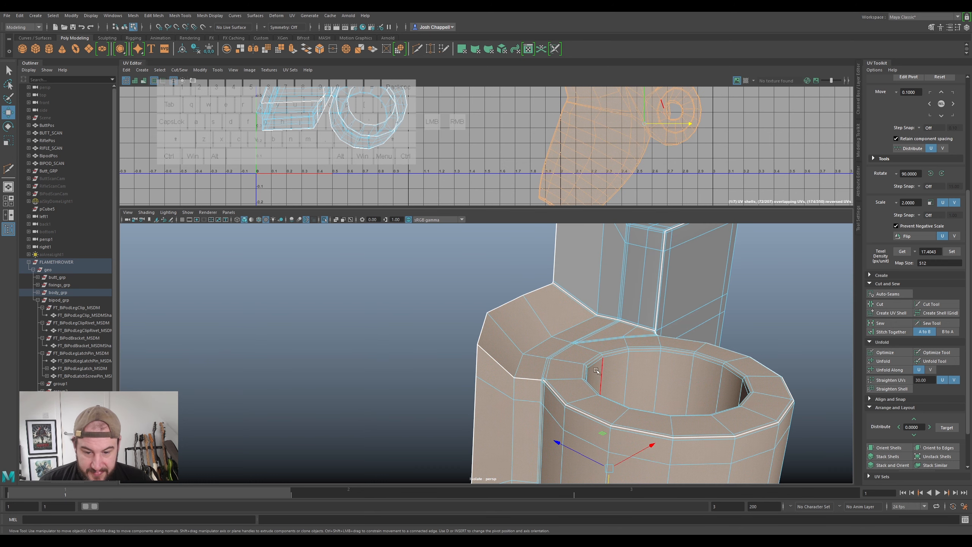
pyautogui.doubleClick(596, 361)
pyautogui.keyDown('alt'); pyautogui.moveTo(595, 360); pyautogui.dragTo(536, 215); pyautogui.keyUp('alt')
pyautogui.keyDown('alt'); pyautogui.moveTo(535, 214); pyautogui.dragTo(547, 329, button='middle'); pyautogui.keyUp('alt')
pyautogui.keyDown('ctrl'); pyautogui.keyDown('shift'); pyautogui.doubleClick(534, 325); pyautogui.keyUp('shift'); pyautogui.keyUp('ctrl')
# - Delete the edge crossing the barrel's end face between the flange corner and the hole's inner rim
pyautogui.keyDown('alt'); pyautogui.moveTo(505, 285); pyautogui.dragTo(584, 315); pyautogui.keyUp('alt')
pyautogui.moveTo(584, 315); pyautogui.dragTo(593, 291, button='right')
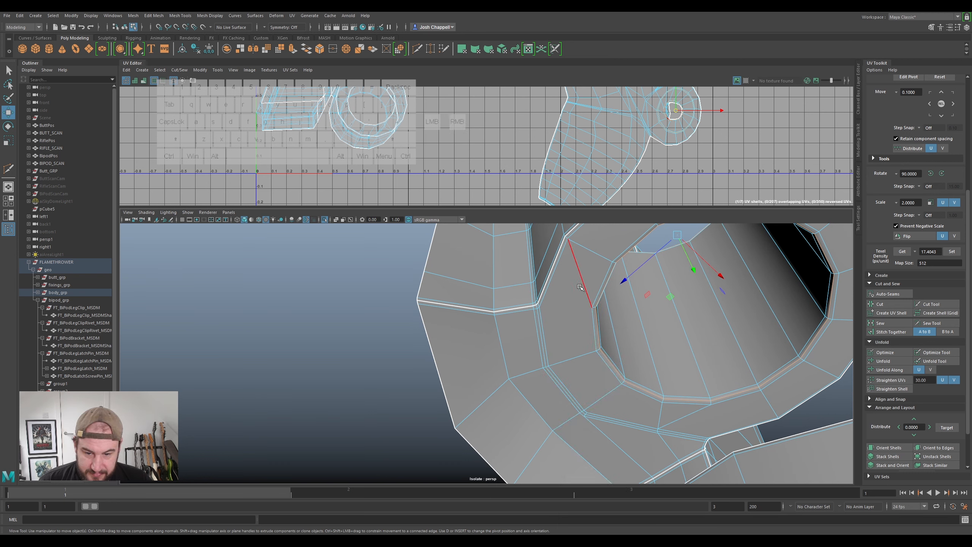
pyautogui.click(580, 287)
pyautogui.hotkey('ctrl', 'Delete')
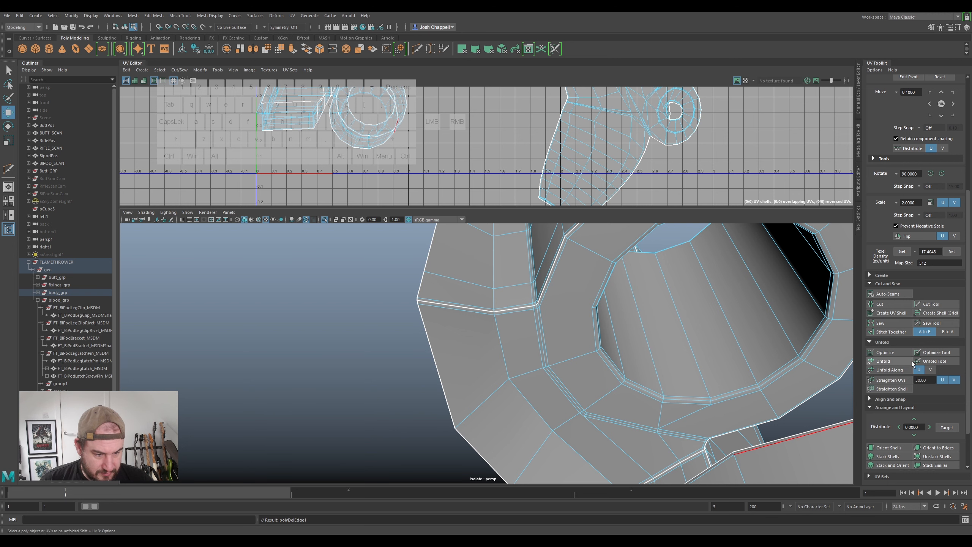
# - Cut a new edge across the barrel's end face from the hole's inner rim to the flange corner with Multi-Cut
pyautogui.click(859, 152)
pyautogui.click(781, 287)
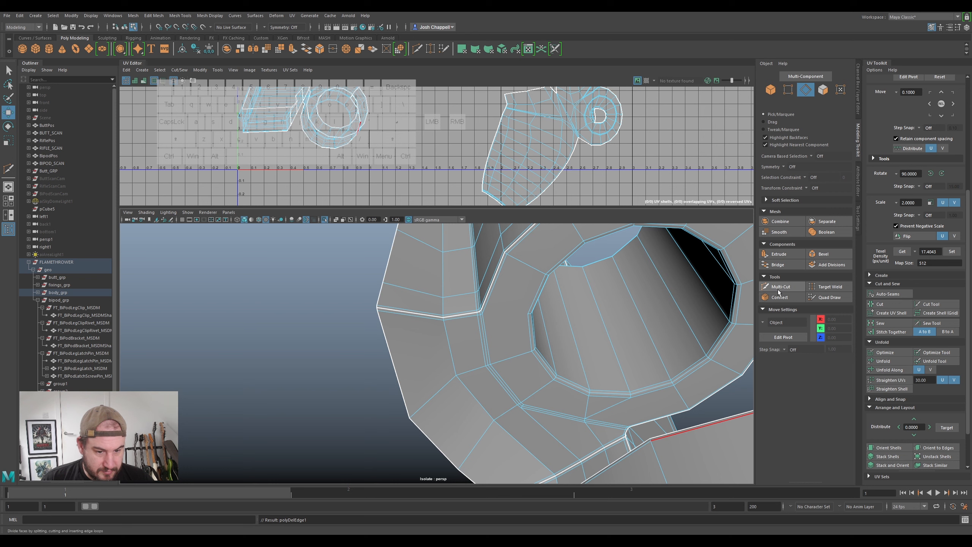
pyautogui.click(730, 321)
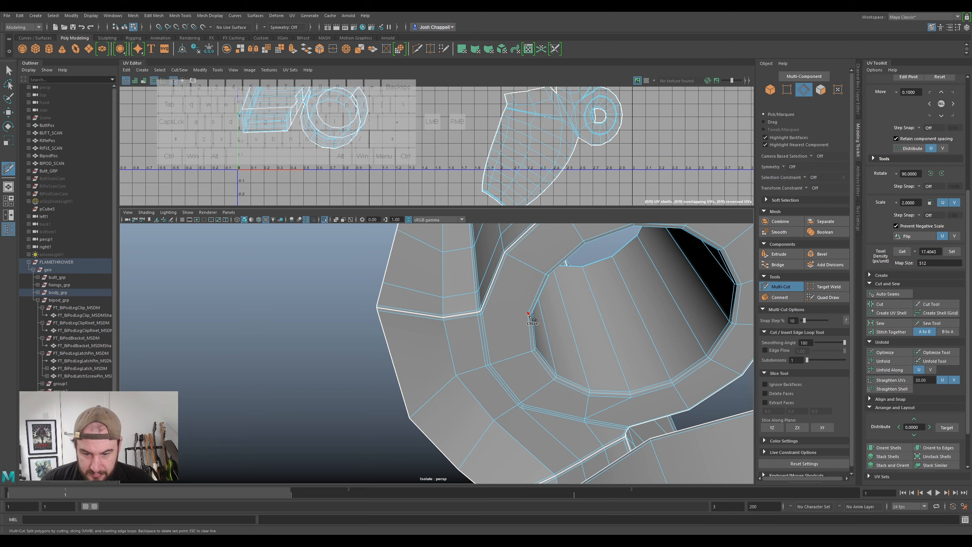
pyautogui.hotkey('ctrl', 'z')
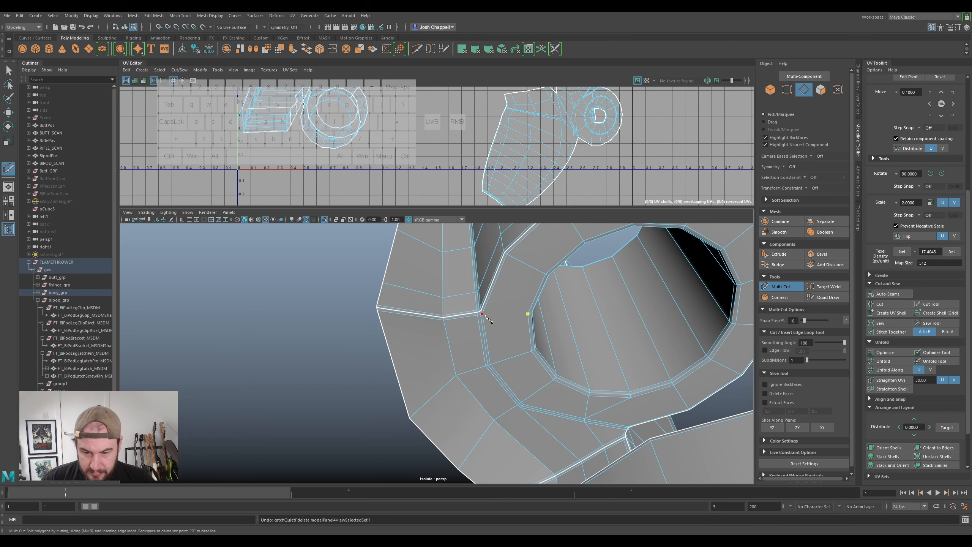
pyautogui.press('Return')
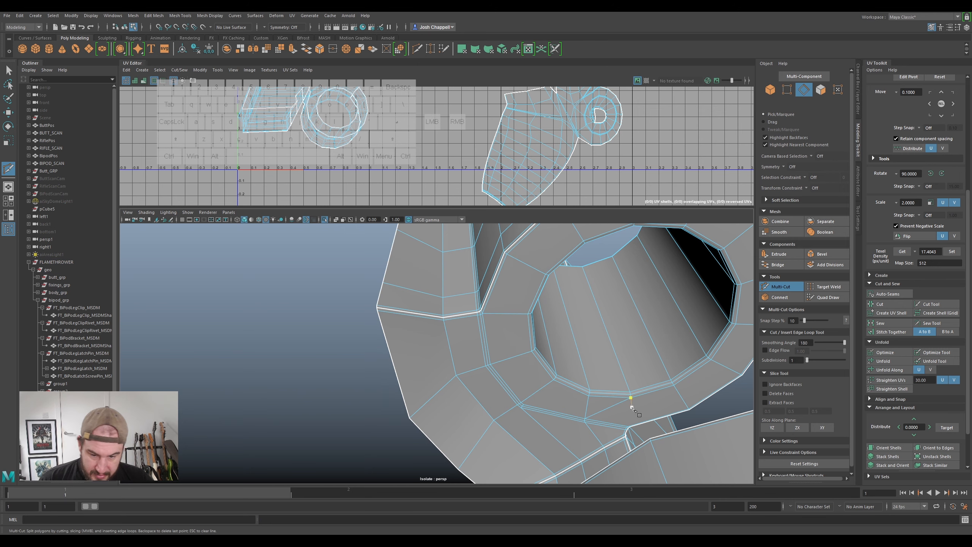
# - Cut an edge from the hole's rim to the lower flange corner and delete the old diagonal edge beside it
pyautogui.keyDown('alt'); pyautogui.moveTo(632, 408); pyautogui.dragTo(597, 390); pyautogui.keyUp('alt')
pyautogui.click(593, 382)
pyautogui.click(563, 418)
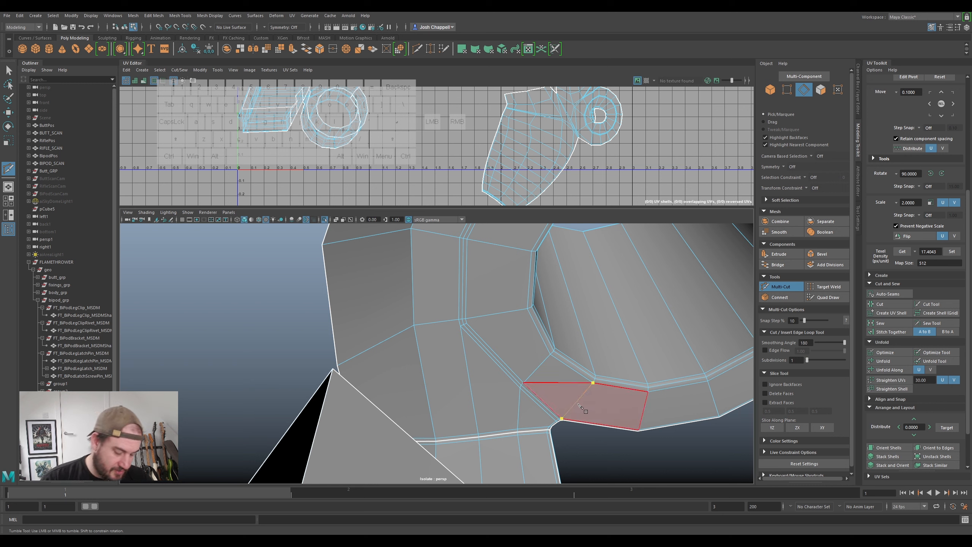
pyautogui.click(778, 287)
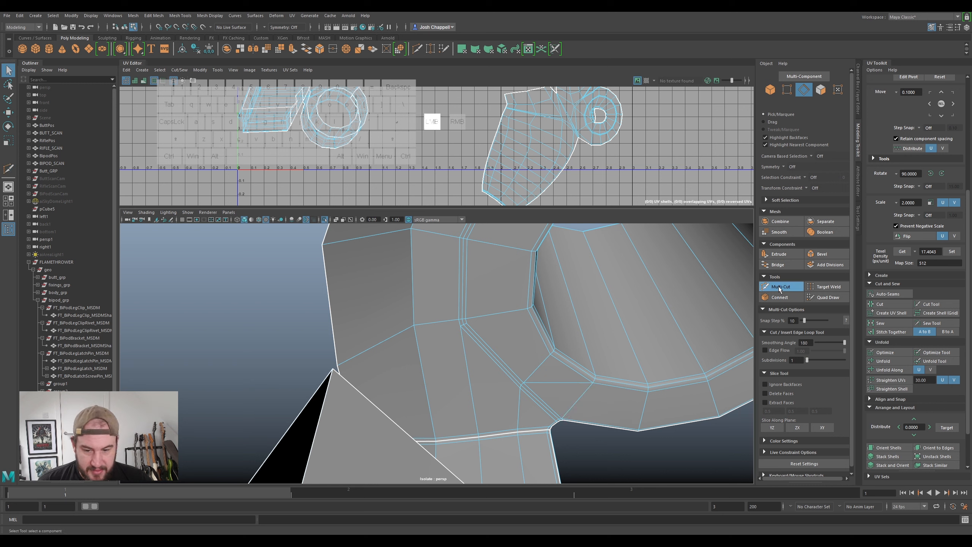
pyautogui.click(556, 382)
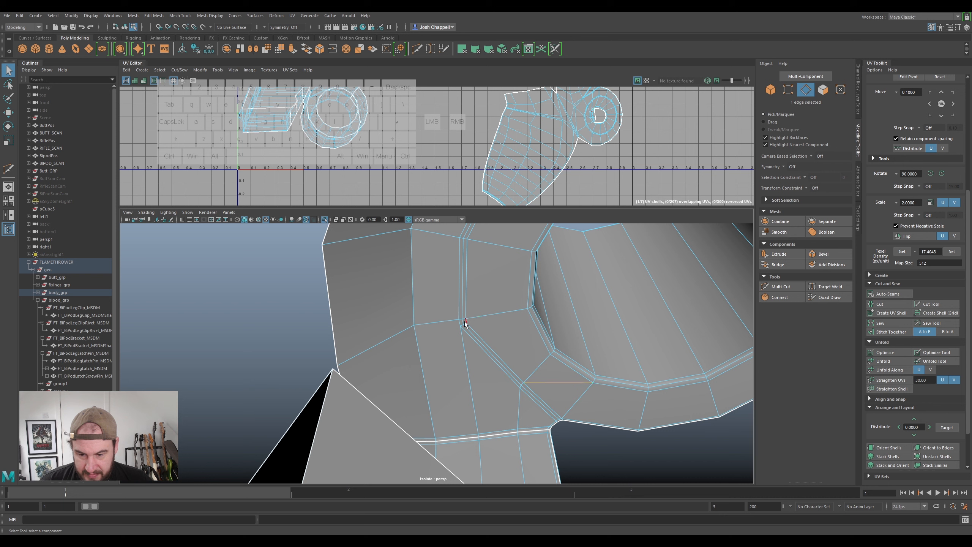
pyautogui.hotkey('ctrl', 'Delete')
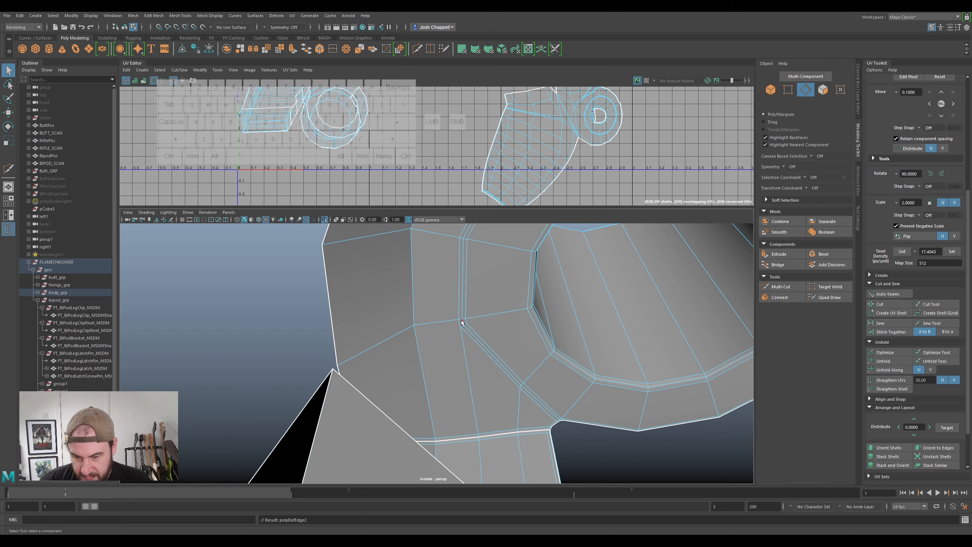
pyautogui.click(461, 321)
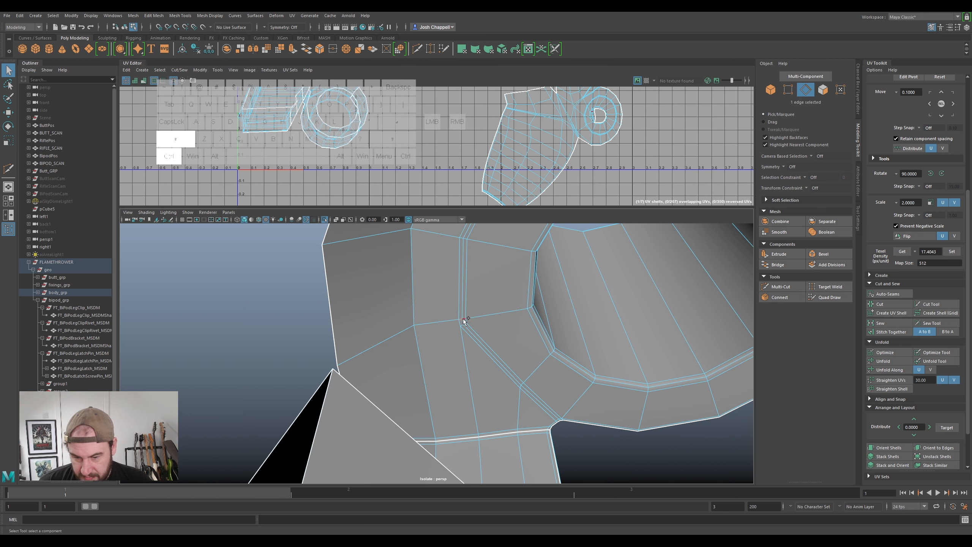
pyautogui.keyDown('ctrl'); pyautogui.keyDown('shift'); pyautogui.click(463, 321); pyautogui.keyUp('shift'); pyautogui.keyUp('ctrl')
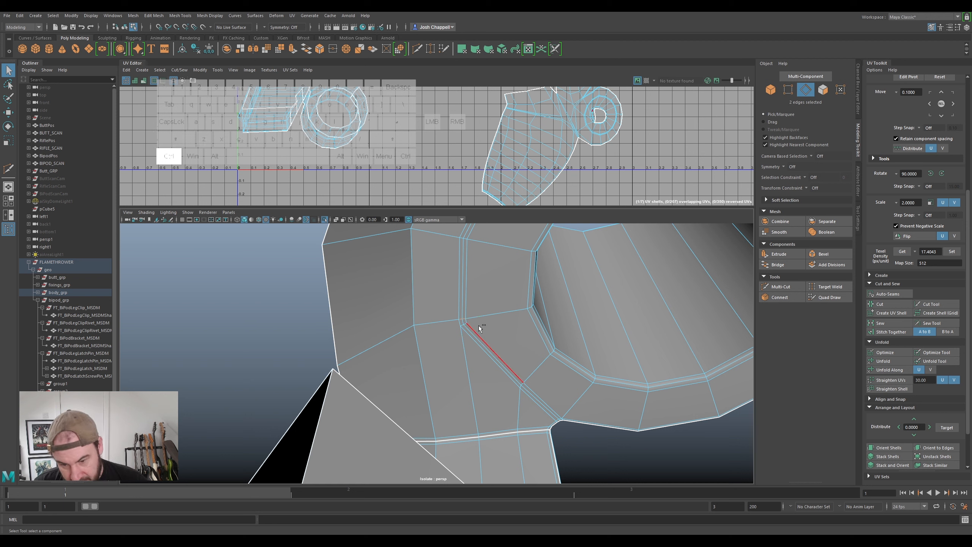
pyautogui.hotkey('ctrl', 'z')
pyautogui.hotkey('ctrl', 'z')
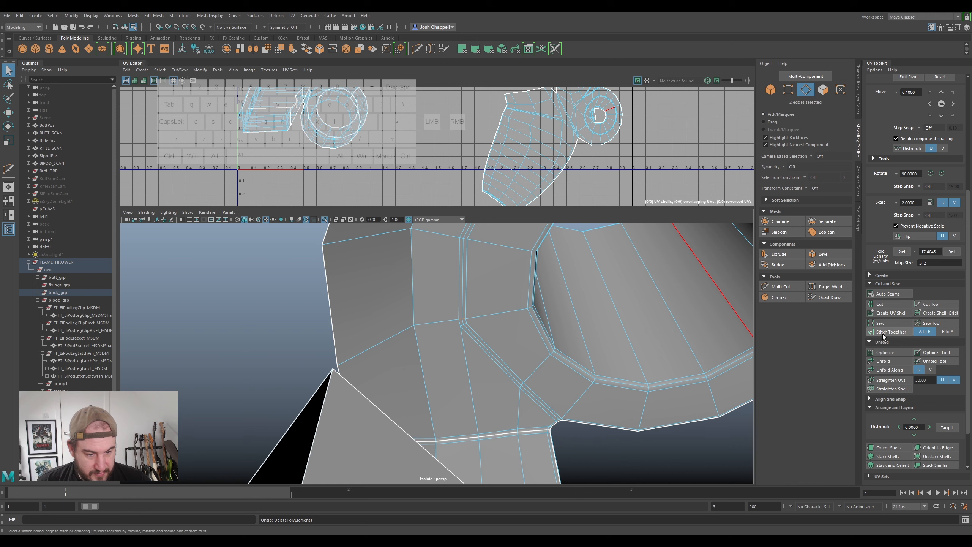
# - Cut an edge from the hole's rim to the bevel loop's corner vertex and delete the old edge just above it
pyautogui.click(770, 289)
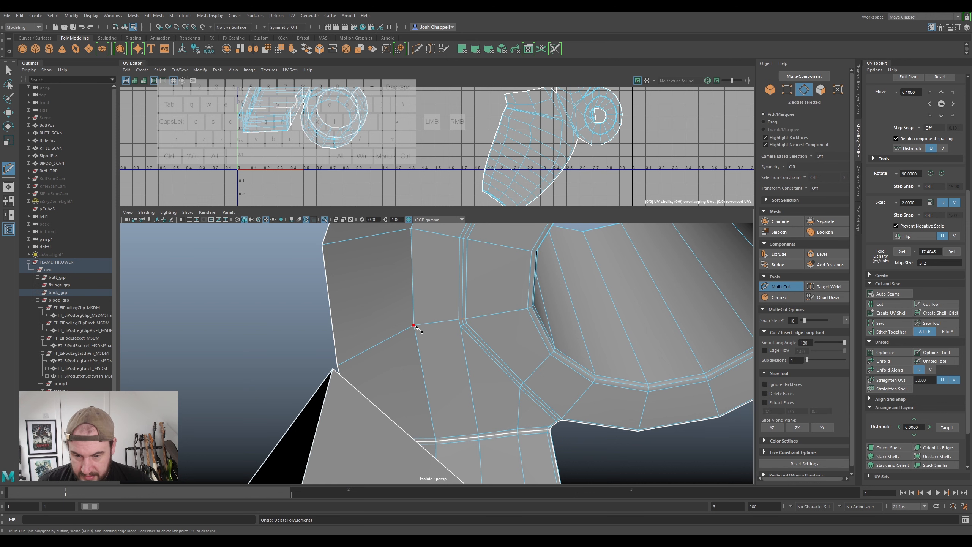
pyautogui.rightClick(461, 327)
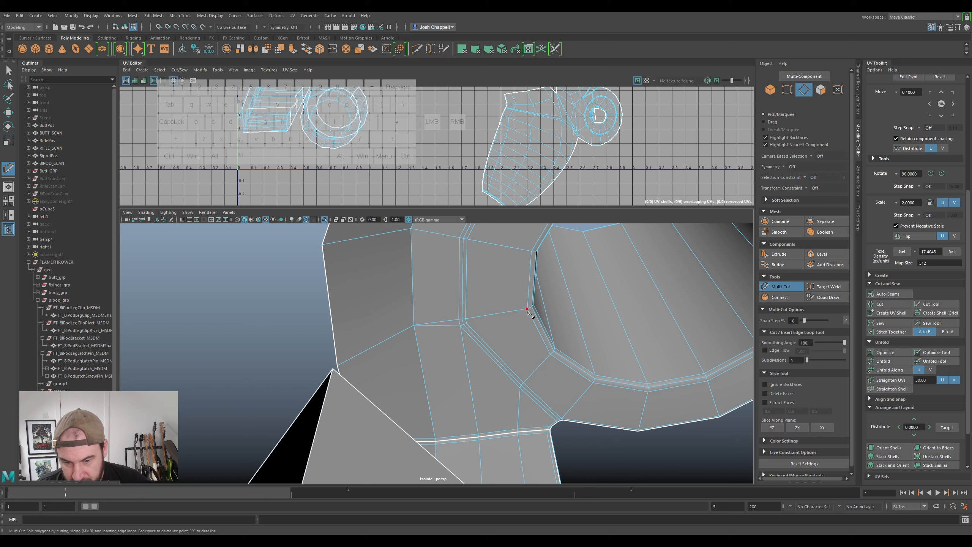
pyautogui.click(466, 324)
pyautogui.press('Return')
pyautogui.press('q')
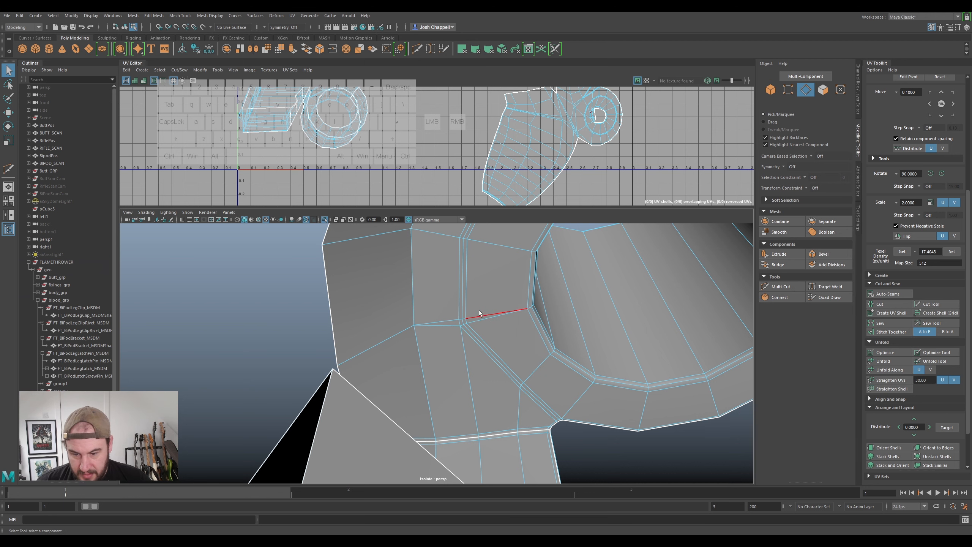
pyautogui.doubleClick(479, 311)
pyautogui.hotkey('ctrl', 'Delete')
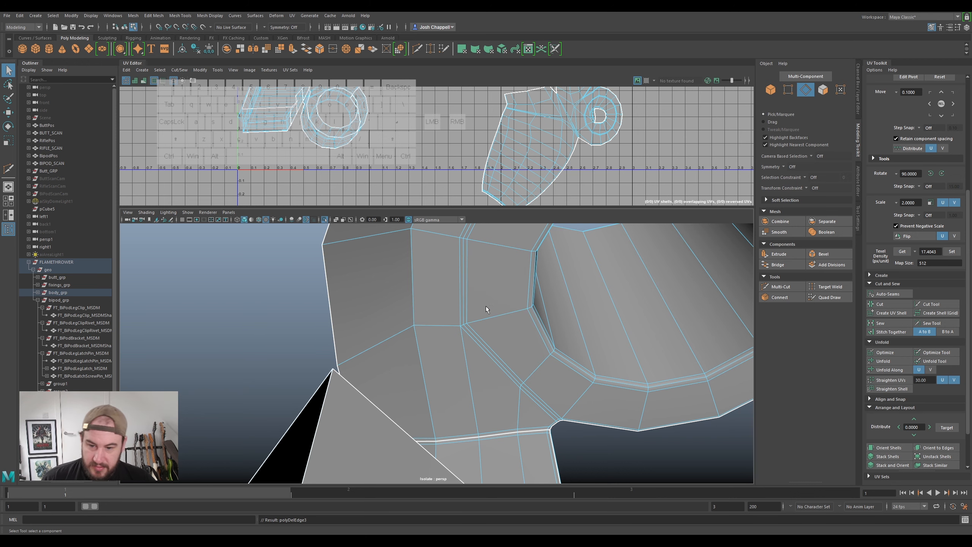
# - Cut an edge on the other barrel's end face from the bevel loop's corner to the hole's rim
pyautogui.keyDown('alt'); pyautogui.moveTo(588, 329); pyautogui.dragTo(484, 413, button='middle'); pyautogui.keyUp('alt')
pyautogui.keyDown('alt'); pyautogui.scroll(-5, 484, 412); pyautogui.keyUp('alt')
pyautogui.moveTo(484, 413)
pyautogui.keyDown('alt'); pyautogui.mouseDown()
pyautogui.moveTo(497, 426)
pyautogui.moveTo(498, 406)
pyautogui.mouseUp(); pyautogui.keyUp('alt')
pyautogui.keyDown('alt'); pyautogui.moveTo(449, 474); pyautogui.dragTo(486, 495); pyautogui.keyUp('alt')
pyautogui.keyDown('alt'); pyautogui.moveTo(558, 446); pyautogui.dragTo(508, 245, button='middle'); pyautogui.keyUp('alt')
pyautogui.keyDown('alt'); pyautogui.moveTo(507, 245); pyautogui.dragTo(460, 400); pyautogui.keyUp('alt')
pyautogui.keyDown('alt'); pyautogui.moveTo(460, 400); pyautogui.dragTo(462, 304, button='middle'); pyautogui.keyUp('alt')
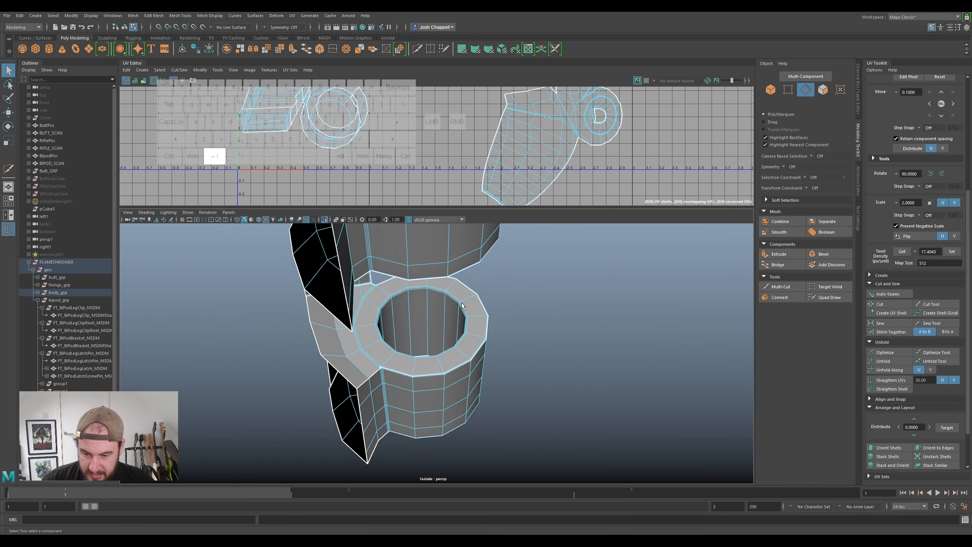
pyautogui.keyDown('alt'); pyautogui.scroll(4, 462, 304); pyautogui.keyUp('alt')
pyautogui.keyDown('alt'); pyautogui.moveTo(448, 344); pyautogui.dragTo(443, 340); pyautogui.keyUp('alt')
pyautogui.keyDown('alt'); pyautogui.moveTo(333, 311); pyautogui.dragTo(386, 338, button='middle'); pyautogui.keyUp('alt')
pyautogui.scroll(3, 356, 325)
pyautogui.scroll(6, 386, 338)
pyautogui.keyDown('alt'); pyautogui.moveTo(427, 348); pyautogui.dragTo(450, 336); pyautogui.keyUp('alt')
pyautogui.click(780, 286)
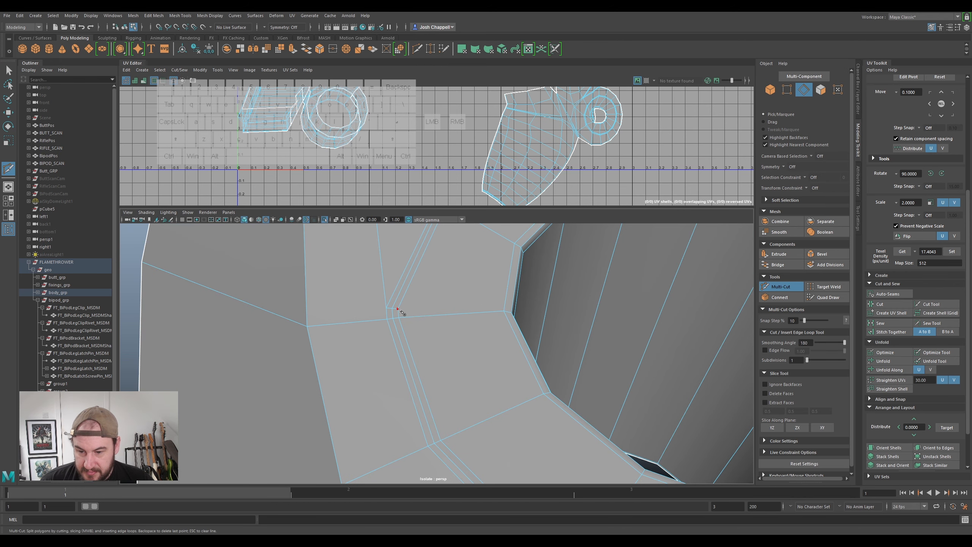
pyautogui.click(503, 311)
pyautogui.press('Return')
# - Continue the cut from the bevel loop's corner onto the flange and delete the old edges running just below the new ones
pyautogui.click(386, 308)
pyautogui.click(389, 318)
pyautogui.press('Return')
pyautogui.press('q')
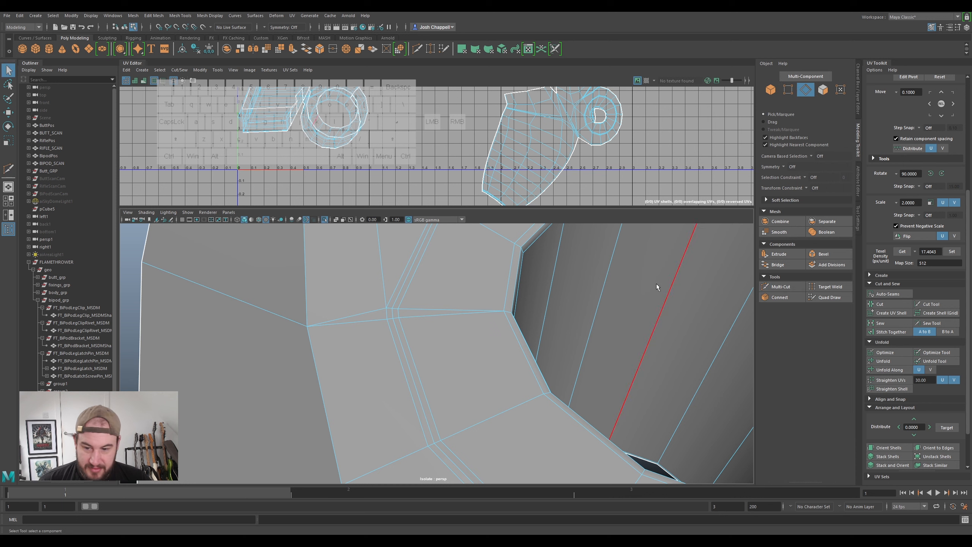
pyautogui.doubleClick(415, 315)
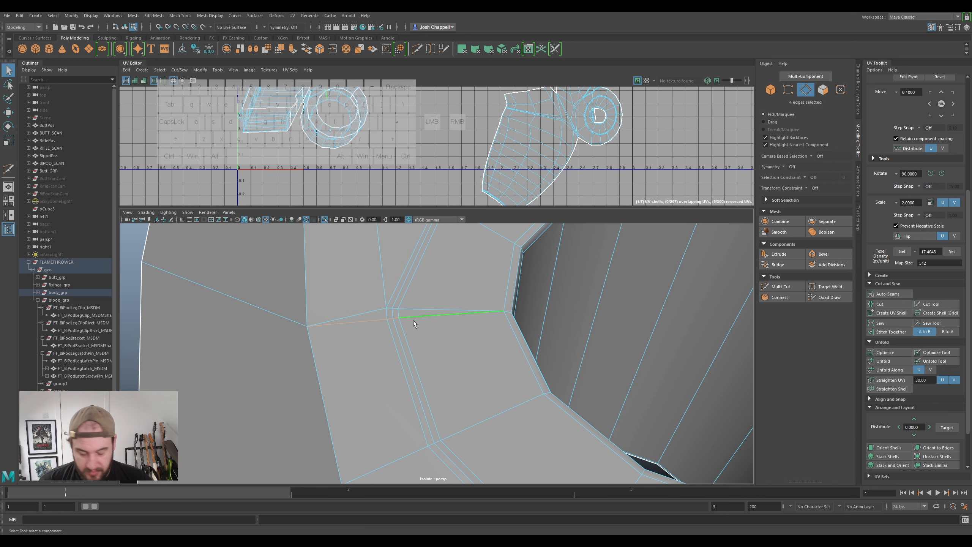
pyautogui.hotkey('ctrl', 'Delete')
# - Select the inner rim edge loop at one end of the remaining barrel's hole
pyautogui.scroll(-8, 406, 320)
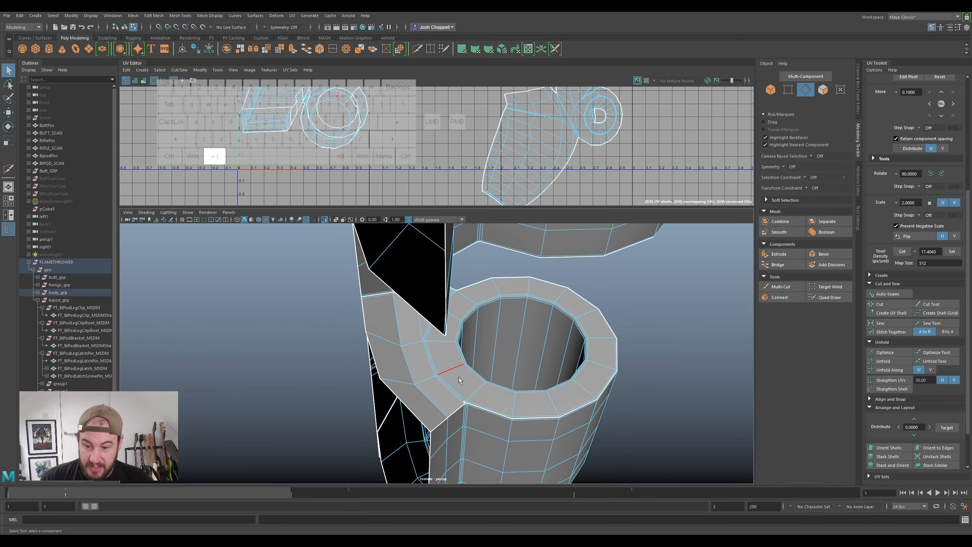
pyautogui.keyDown('alt'); pyautogui.moveTo(459, 377); pyautogui.dragTo(445, 374); pyautogui.keyUp('alt')
pyautogui.keyDown('alt'); pyautogui.moveTo(445, 374); pyautogui.dragTo(503, 399, button='right'); pyautogui.keyUp('alt')
pyautogui.keyDown('alt'); pyautogui.moveTo(503, 399); pyautogui.dragTo(477, 312, button='middle'); pyautogui.keyUp('alt')
pyautogui.keyDown('alt'); pyautogui.moveTo(477, 312); pyautogui.dragTo(477, 320); pyautogui.keyUp('alt')
pyautogui.keyDown('alt'); pyautogui.moveTo(477, 319); pyautogui.dragTo(477, 345, button='middle'); pyautogui.keyUp('alt')
pyautogui.keyDown('alt'); pyautogui.scroll(-8, 481, 349); pyautogui.keyUp('alt')
pyautogui.keyDown('alt'); pyautogui.moveTo(481, 348); pyautogui.dragTo(492, 267); pyautogui.keyUp('alt')
pyautogui.keyDown('alt'); pyautogui.moveTo(501, 346); pyautogui.dragTo(503, 285, button='middle'); pyautogui.keyUp('alt')
pyautogui.keyDown('alt'); pyautogui.scroll(5, 503, 285); pyautogui.keyUp('alt')
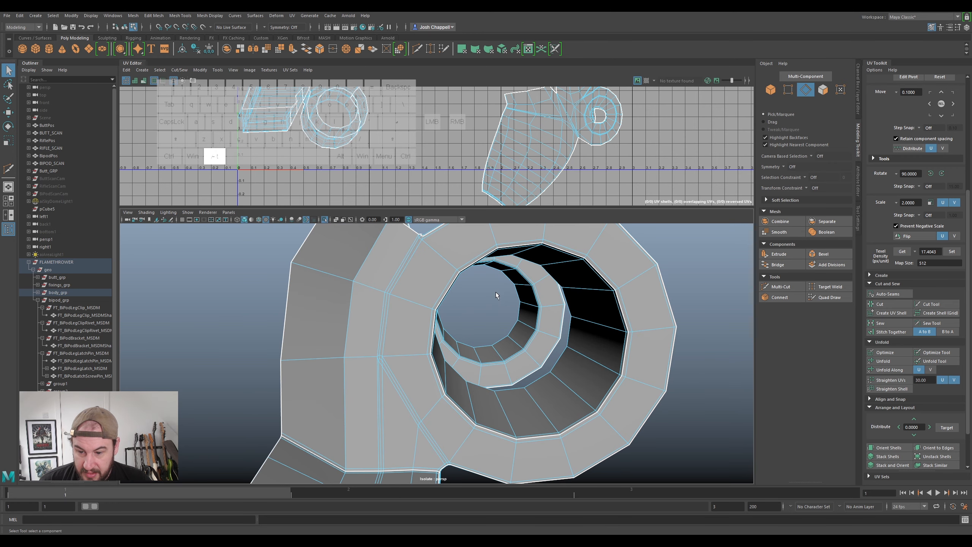
pyautogui.keyDown('alt'); pyautogui.moveTo(494, 299); pyautogui.dragTo(476, 365); pyautogui.keyUp('alt')
pyautogui.keyDown('alt'); pyautogui.moveTo(437, 391); pyautogui.dragTo(443, 358); pyautogui.keyUp('alt')
pyautogui.doubleClick(500, 312)
# - Add the inner rim edge loop at the hole's other end to the selection and cut the UVs along both loops
pyautogui.moveTo(479, 320)
pyautogui.keyDown('alt'); pyautogui.mouseDown()
pyautogui.moveTo(476, 309)
pyautogui.moveTo(467, 314)
pyautogui.mouseUp(); pyautogui.keyUp('alt')
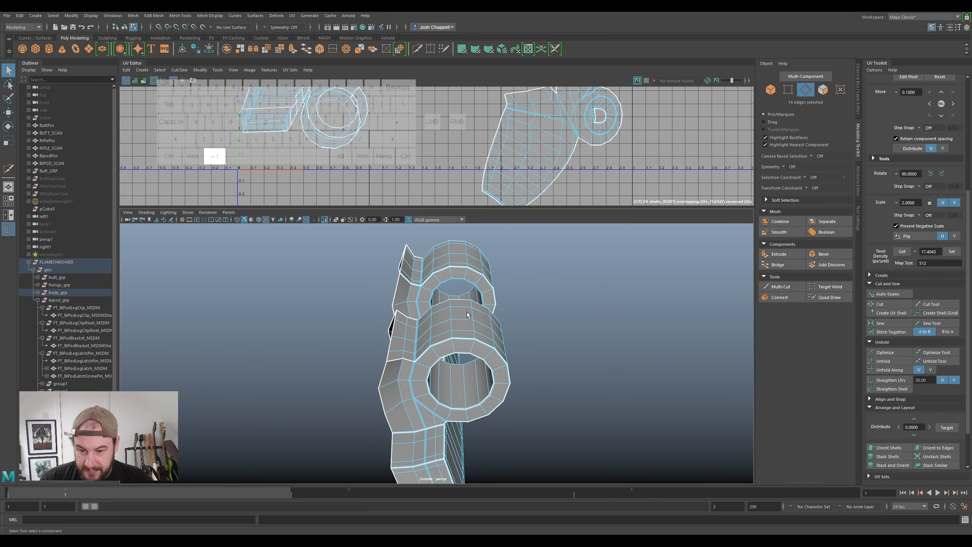
pyautogui.keyDown('alt'); pyautogui.scroll(5, 453, 276); pyautogui.keyUp('alt')
pyautogui.keyDown('alt'); pyautogui.moveTo(425, 246); pyautogui.dragTo(423, 293, button='middle'); pyautogui.keyUp('alt')
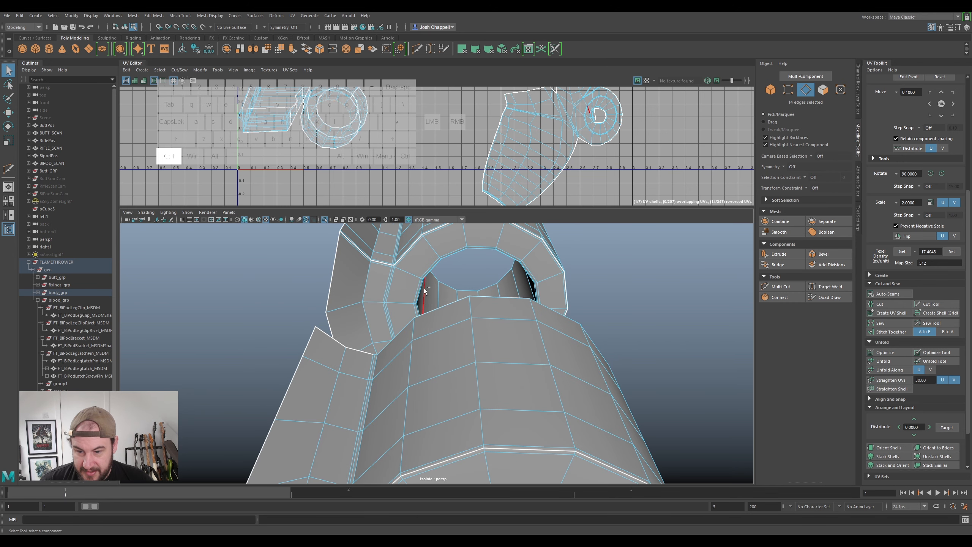
pyautogui.keyDown('ctrl'); pyautogui.keyDown('shift'); pyautogui.doubleClick(427, 273); pyautogui.keyUp('shift'); pyautogui.keyUp('ctrl')
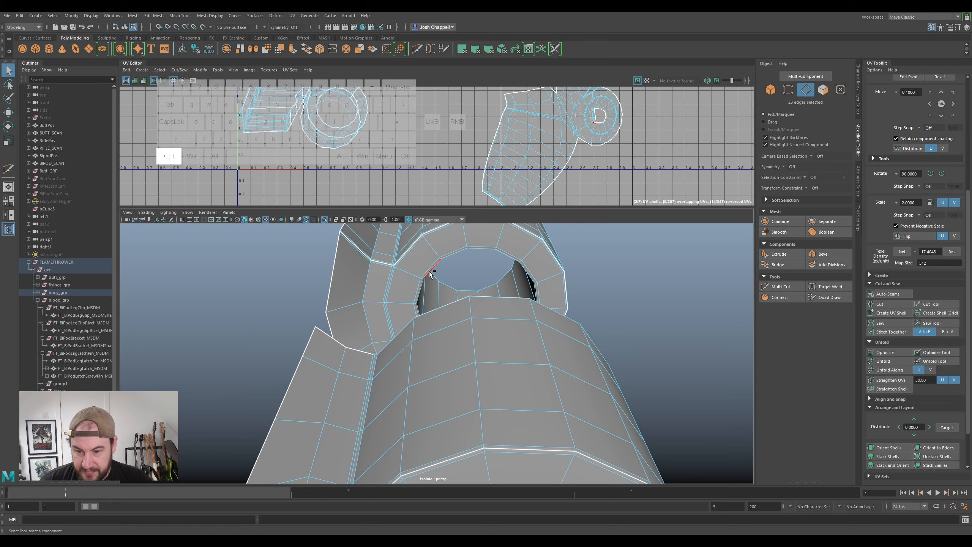
pyautogui.press('shift')
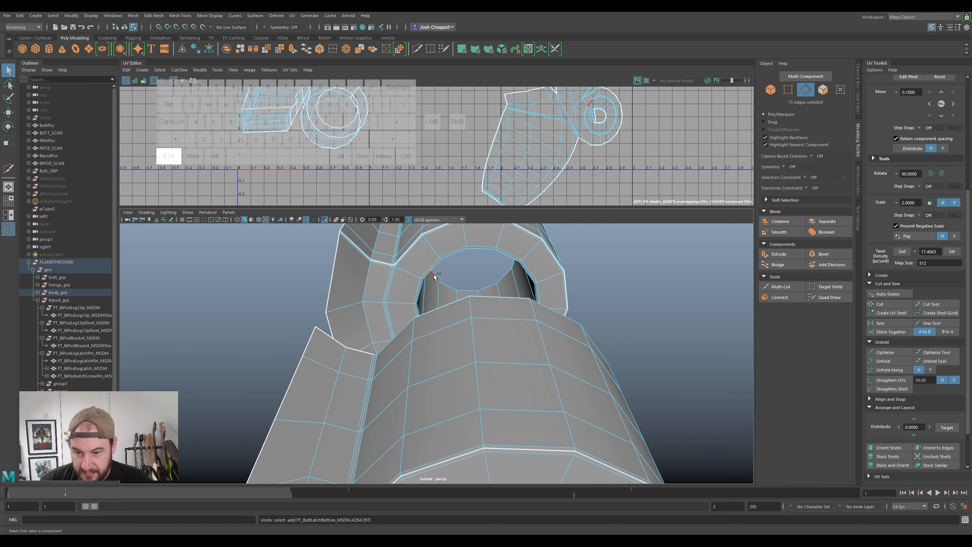
pyautogui.keyDown('ctrl'); pyautogui.keyDown('shift'); pyautogui.doubleClick(427, 272); pyautogui.keyUp('shift'); pyautogui.keyUp('ctrl')
pyautogui.keyDown('alt'); pyautogui.moveTo(479, 266); pyautogui.dragTo(378, 273); pyautogui.keyUp('alt')
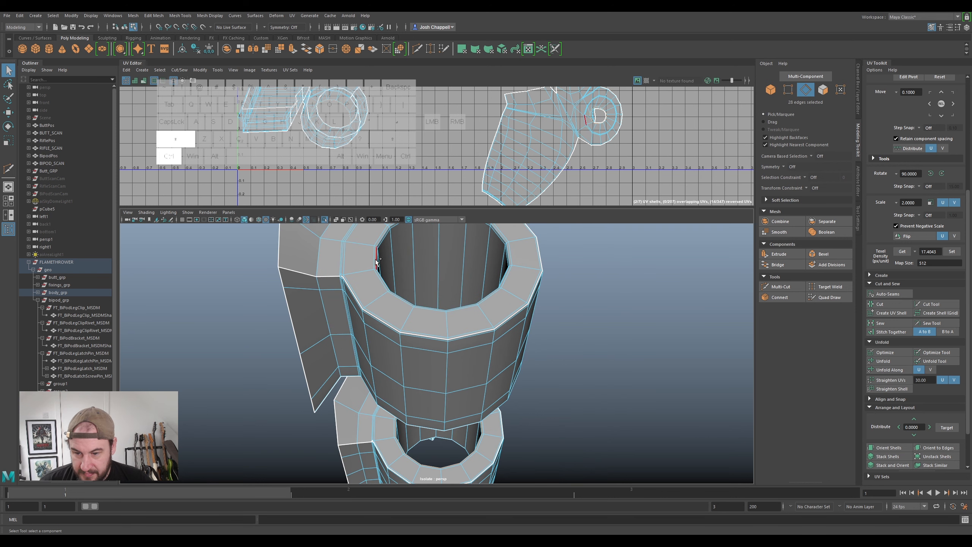
pyautogui.click(891, 303)
# - Switch the UV Editor to UV Shell selection and select the shell containing the barrel's outer wall and end face
pyautogui.rightClick(509, 193)
pyautogui.moveTo(508, 193); pyautogui.dragTo(479, 184, button='right')
pyautogui.click(526, 165)
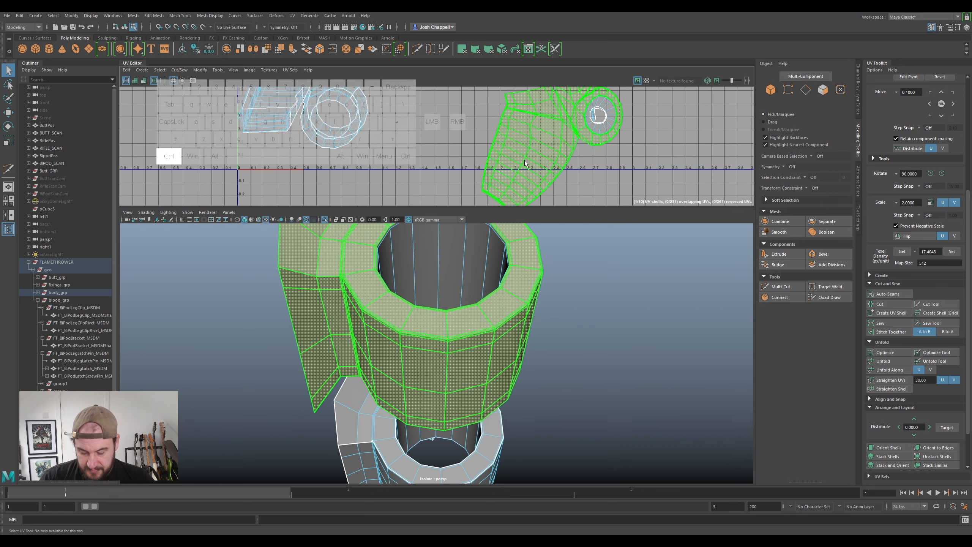
# - Select the two short edges at the barrel-flange corner that join the end face to the side wall and cut the UVs there
pyautogui.scroll(-3, 553, 147)
pyautogui.keyDown('alt'); pyautogui.moveTo(561, 124); pyautogui.dragTo(553, 183, button='middle'); pyautogui.keyUp('alt')
pyautogui.scroll(2, 555, 178)
pyautogui.scroll(6, 562, 162)
pyautogui.rightClick(548, 184)
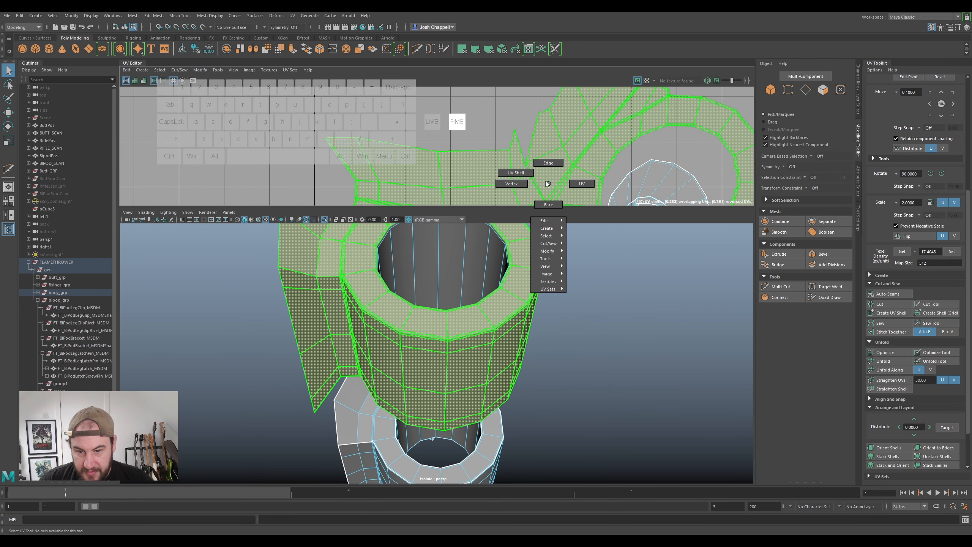
pyautogui.moveTo(536, 169); pyautogui.dragTo(536, 170, button='right')
pyautogui.scroll(4, 543, 168)
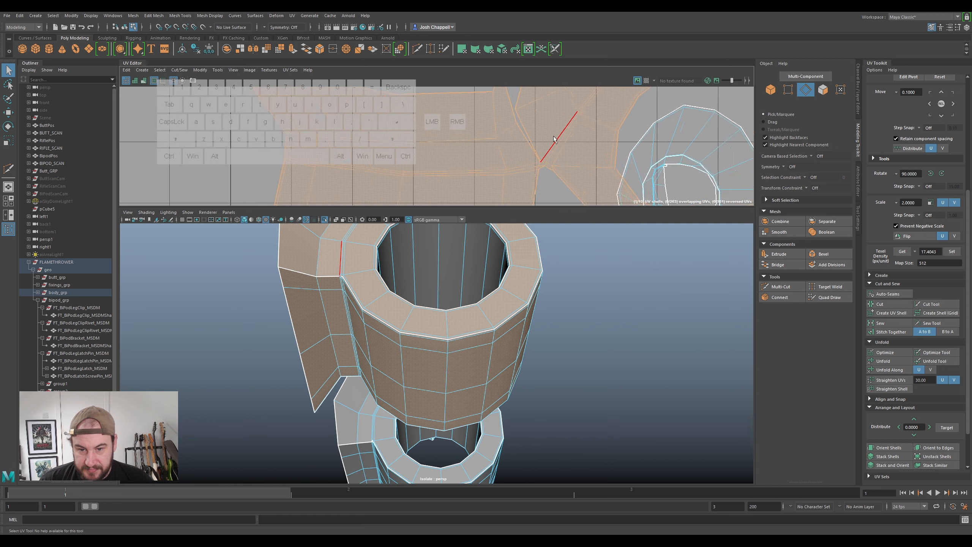
pyautogui.click(543, 168)
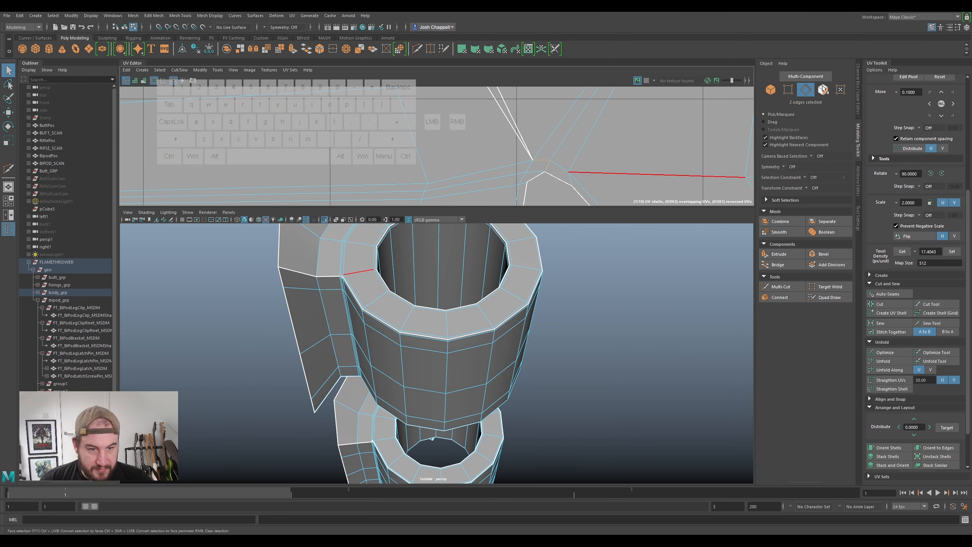
pyautogui.click(858, 145)
pyautogui.click(883, 305)
# - Unfold the separated end-face UV shell and move it into empty space beyond the hole's inner shell
pyautogui.moveTo(634, 121); pyautogui.dragTo(611, 111, button='right')
pyautogui.click(655, 137)
pyautogui.scroll(-6, 656, 137)
pyautogui.hotkey('ctrl', 'u')
pyautogui.scroll(-2, 672, 129)
pyautogui.scroll(-4, 673, 132)
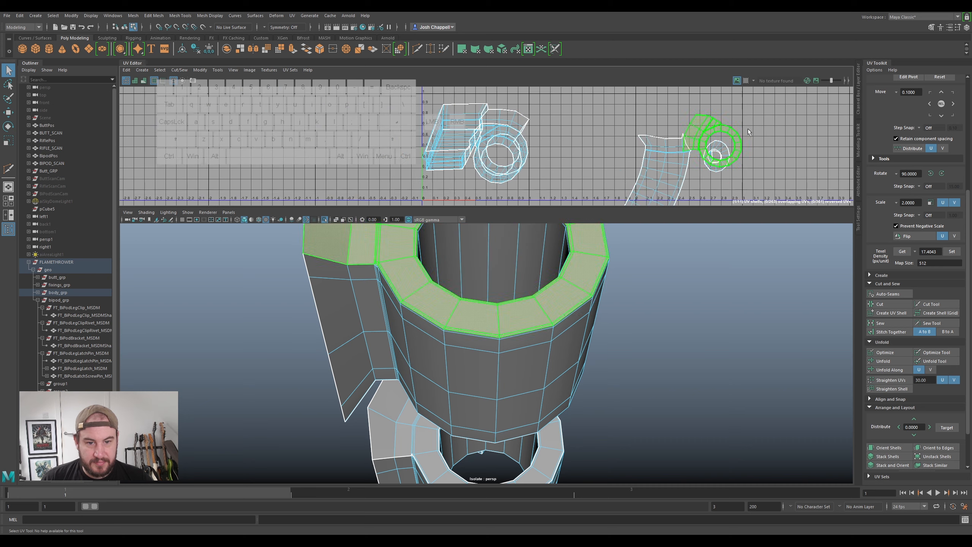
pyautogui.press('w')
pyautogui.moveTo(629, 126); pyautogui.dragTo(719, 139)
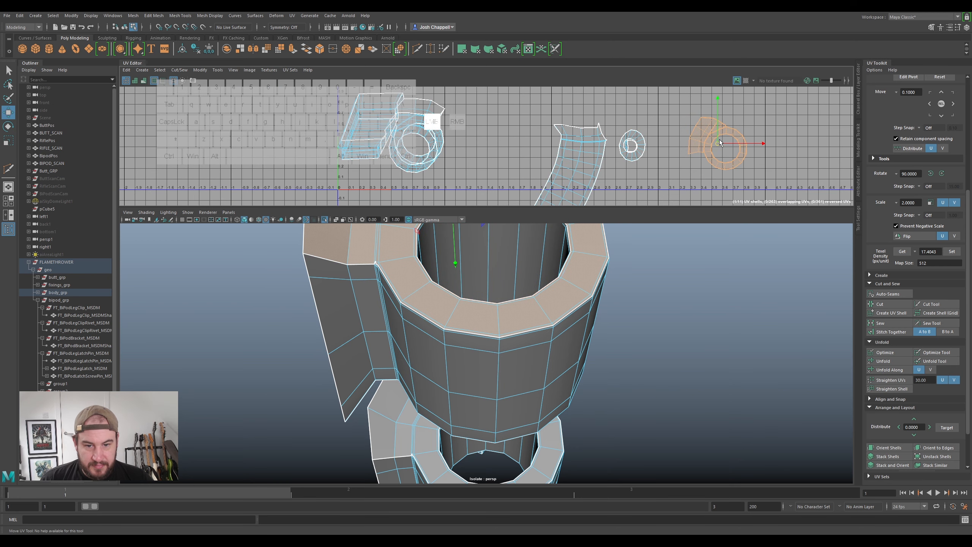
# - Select the barrel's outer side-wall UV shell and unfold it
pyautogui.click(558, 156)
pyautogui.hotkey('ctrl', 'u')
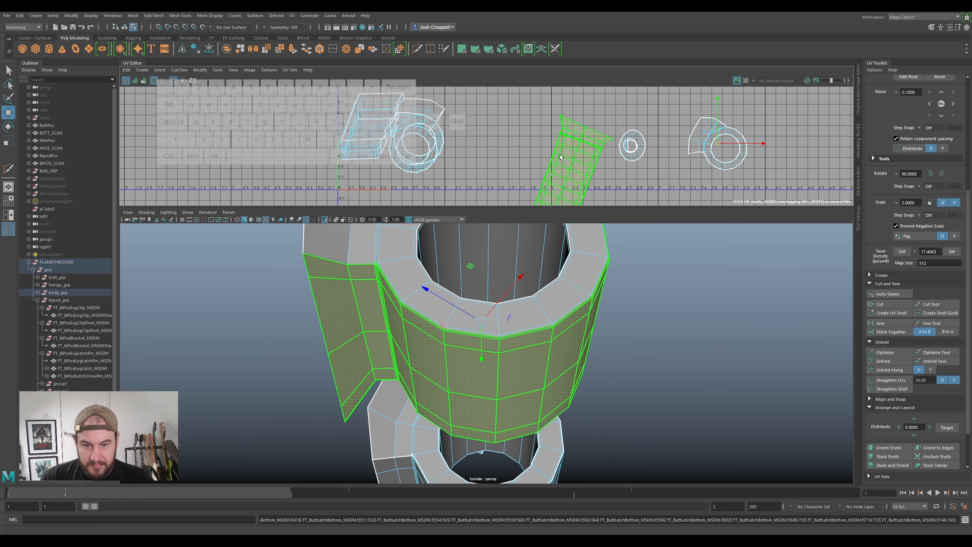
# - Rotate the side-wall UV shell until it lies roughly horizontal and move it beyond the end-face shell
pyautogui.scroll(-2, 560, 154)
pyautogui.press('e')
pyautogui.moveTo(599, 143); pyautogui.dragTo(615, 191)
pyautogui.press('w')
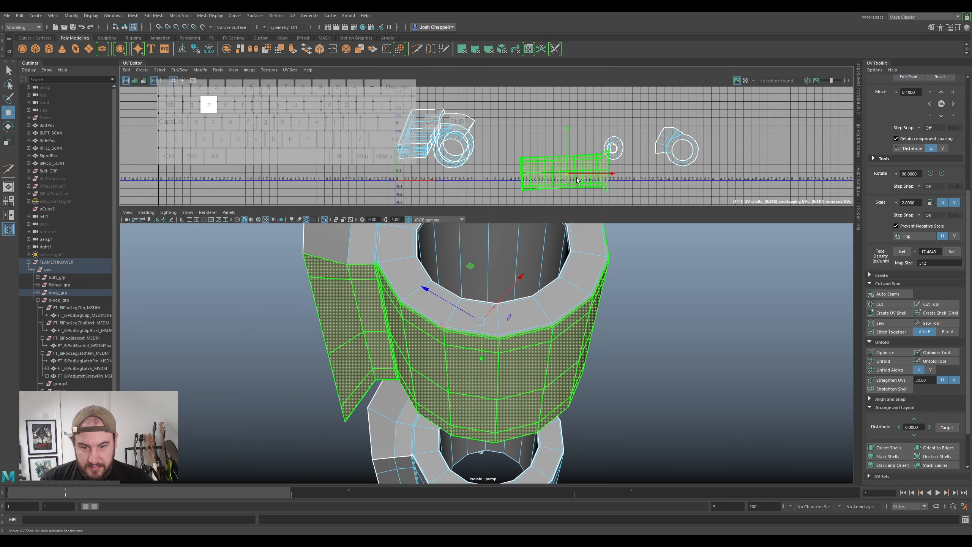
pyautogui.moveTo(563, 177); pyautogui.dragTo(776, 128)
# - Move the hole's inner-wall UV shell clear of the end-face shell beneath it and cut it along one edge
pyautogui.click(613, 149)
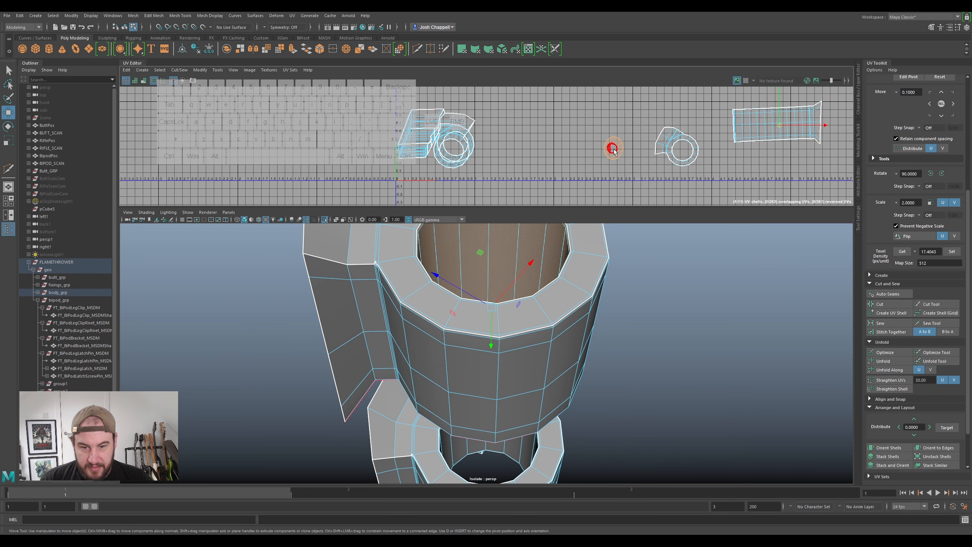
pyautogui.moveTo(616, 146); pyautogui.dragTo(615, 117)
pyautogui.scroll(2, 615, 117)
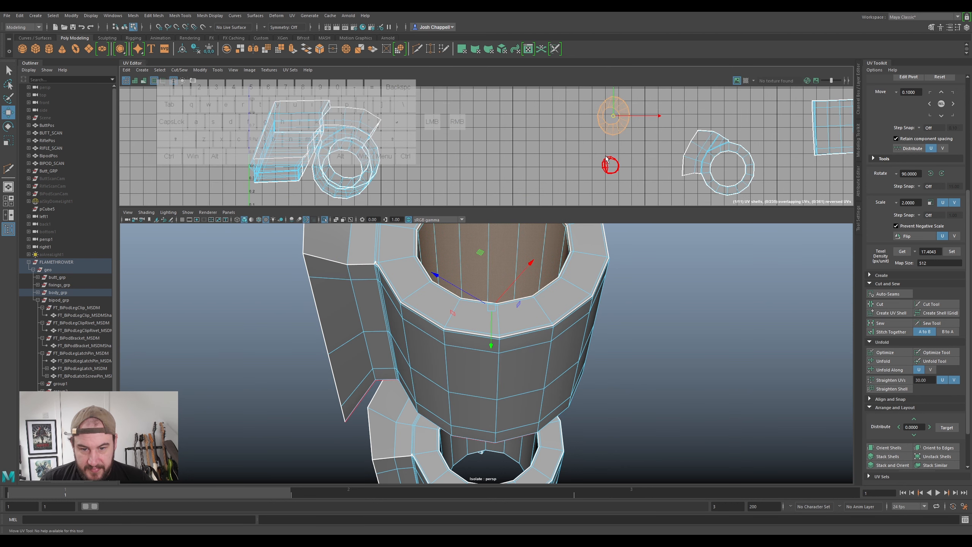
pyautogui.click(606, 161)
pyautogui.moveTo(619, 119); pyautogui.dragTo(615, 104, button='right')
pyautogui.click(624, 116)
pyautogui.click(879, 304)
# - Unfold the cut inner-wall UV shell and move it just above the barrel's already unfolded end-face shell
pyautogui.moveTo(607, 110); pyautogui.dragTo(594, 102, button='right')
pyautogui.click(604, 105)
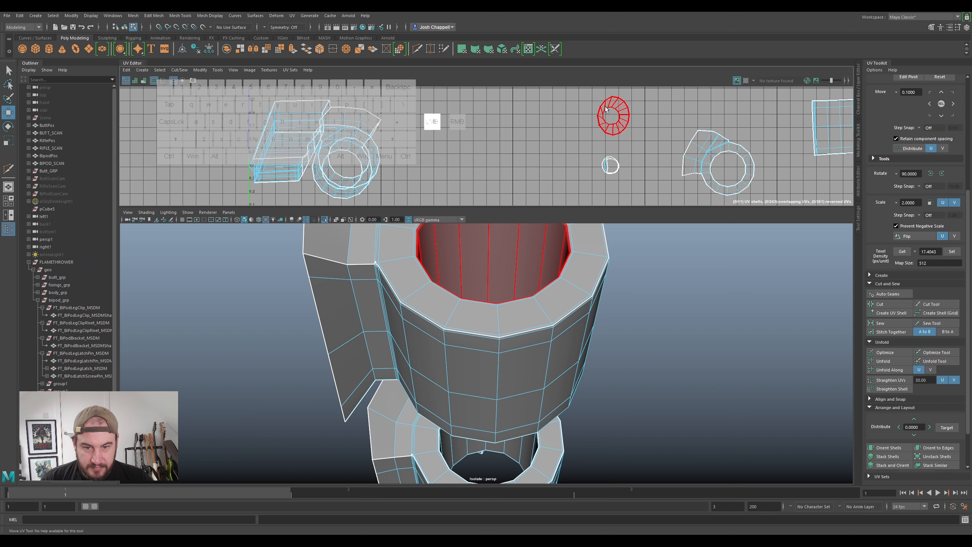
pyautogui.hotkey('ctrl', 'u')
pyautogui.moveTo(613, 114); pyautogui.dragTo(696, 107)
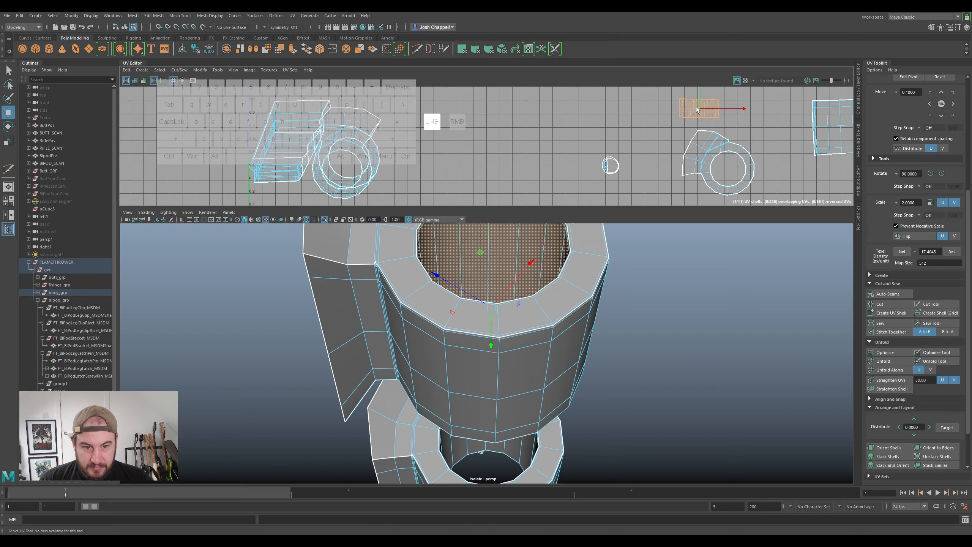
# - Select the same barrel's remaining small end-face UV shell and move it beside that barrel's other shells
pyautogui.click(613, 160)
pyautogui.moveTo(613, 158); pyautogui.dragTo(611, 140, button='right')
pyautogui.keyDown('alt'); pyautogui.moveTo(579, 257); pyautogui.dragTo(575, 207); pyautogui.keyUp('alt')
pyautogui.scroll(2, 621, 153)
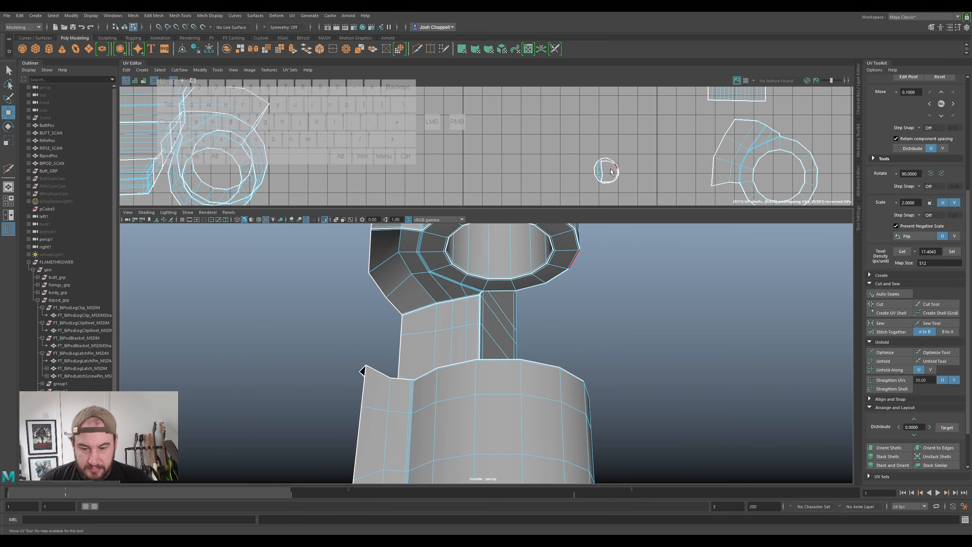
pyautogui.rightClick(595, 177)
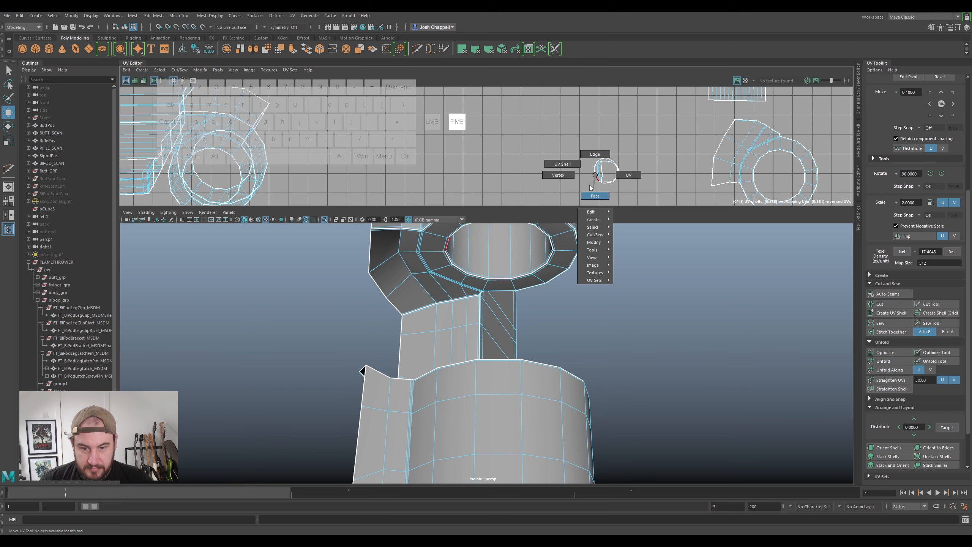
pyautogui.moveTo(595, 188); pyautogui.dragTo(590, 170, button='right')
pyautogui.click(594, 172)
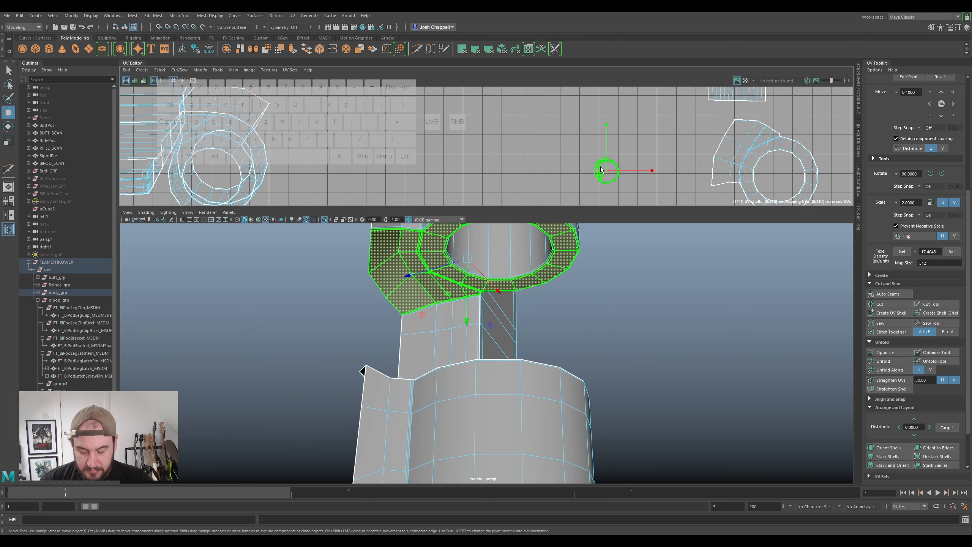
pyautogui.moveTo(606, 170); pyautogui.dragTo(677, 141)
pyautogui.scroll(-5, 686, 141)
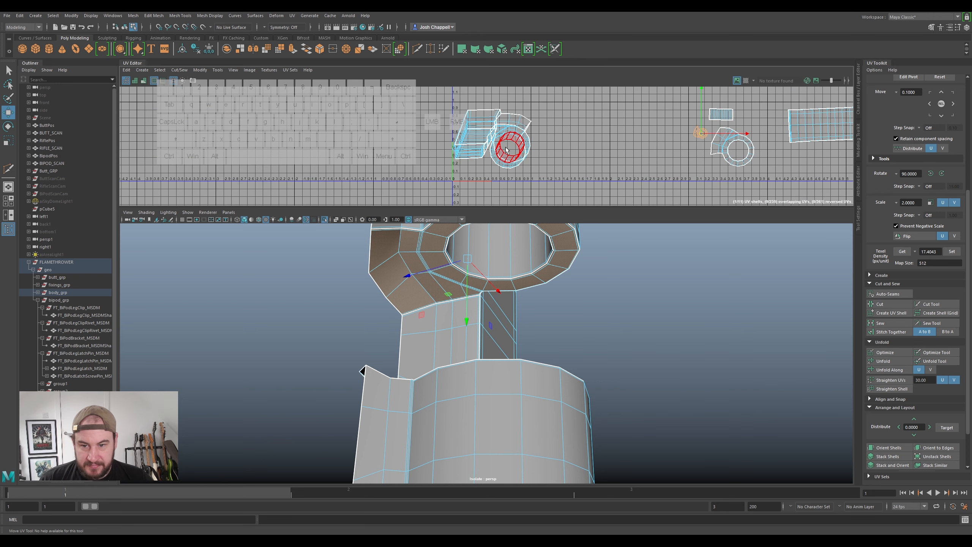
# - Move the other barrel's inner hole UV shell into empty space and cut it along one edge
pyautogui.click(509, 137)
pyautogui.moveTo(511, 147); pyautogui.dragTo(620, 131)
pyautogui.moveTo(619, 131); pyautogui.dragTo(620, 117, button='right')
pyautogui.click(621, 118)
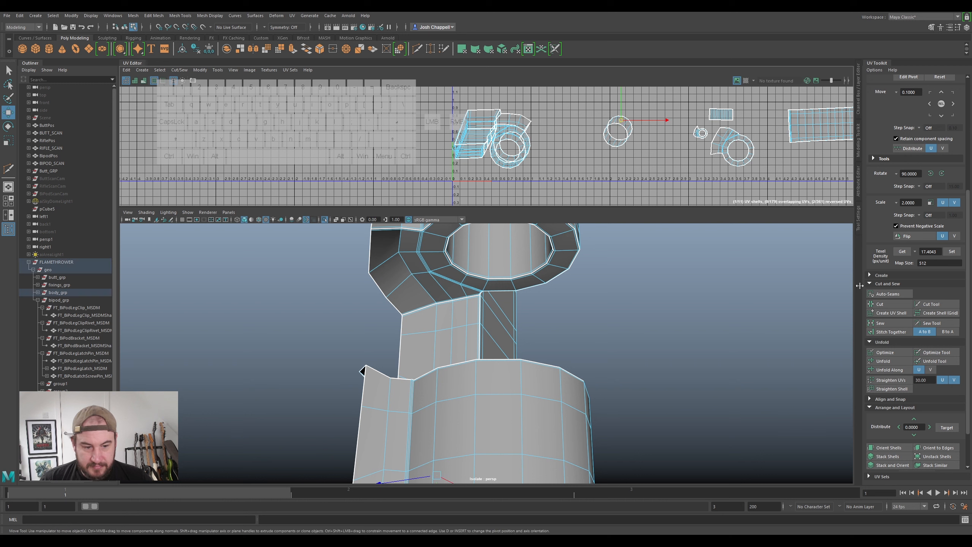
pyautogui.click(886, 305)
# - Unfold the second barrel's inner hole shell and move it next to the finished UV shells
pyautogui.moveTo(630, 133); pyautogui.dragTo(628, 124, button='right')
pyautogui.hotkey('ctrl', 'u')
pyautogui.moveTo(616, 128); pyautogui.dragTo(674, 102)
# - Pull the second barrel's two end-face UV shells off the stack into empty space and unfold them
pyautogui.click(525, 146)
pyautogui.moveTo(512, 148); pyautogui.dragTo(635, 159)
pyautogui.hotkey('ctrl', 'u')
pyautogui.click(509, 155)
pyautogui.moveTo(509, 157); pyautogui.dragTo(554, 136)
# - Unfold the second barrel's outer side-wall UV shell and move it among the finished shells
pyautogui.click(512, 147)
pyautogui.hotkey('ctrl', 'u')
pyautogui.moveTo(512, 145); pyautogui.dragTo(686, 160)
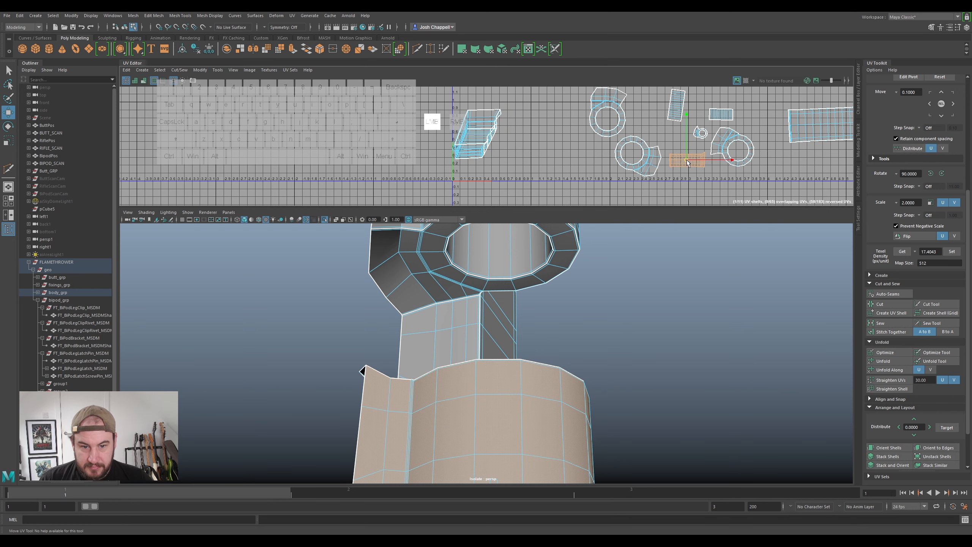
# - Unfold the latch body's main UV shell and the two small leftover shells next to it
pyautogui.click(471, 138)
pyautogui.hotkey('ctrl', 'u')
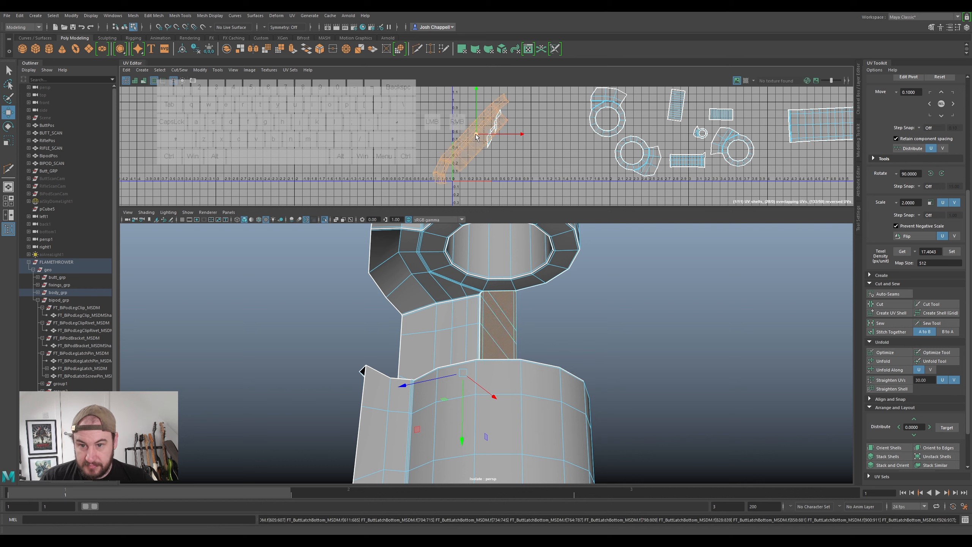
pyautogui.click(489, 137)
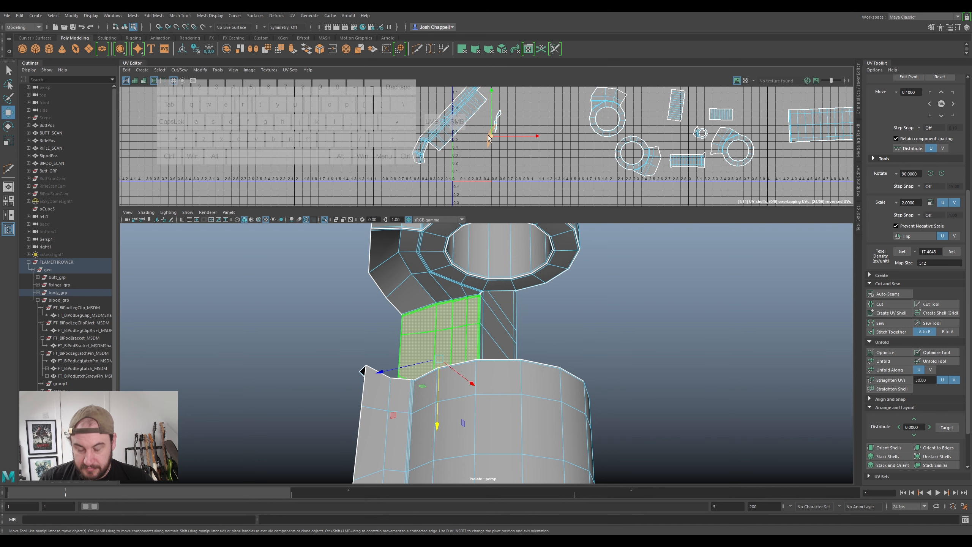
pyautogui.hotkey('ctrl', 'u')
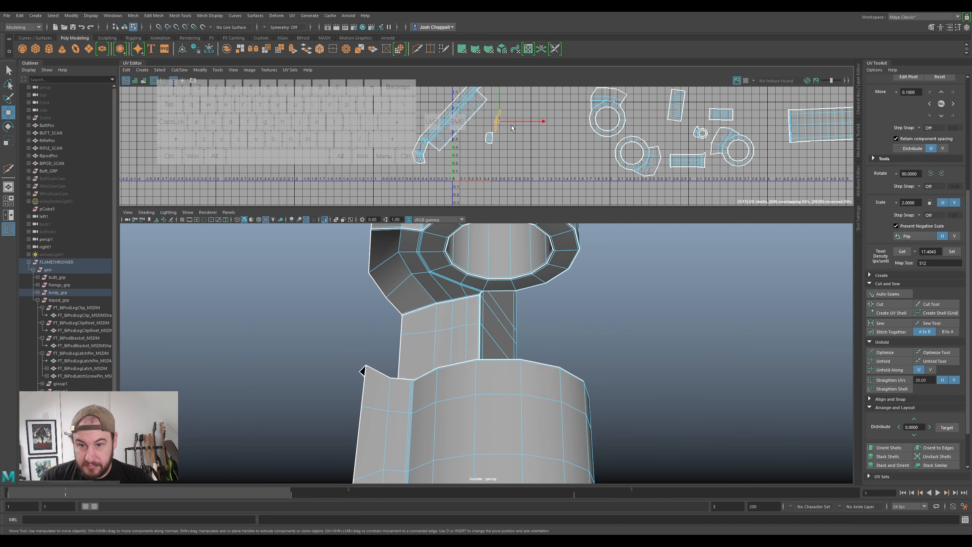
pyautogui.hotkey('ctrl', 'u')
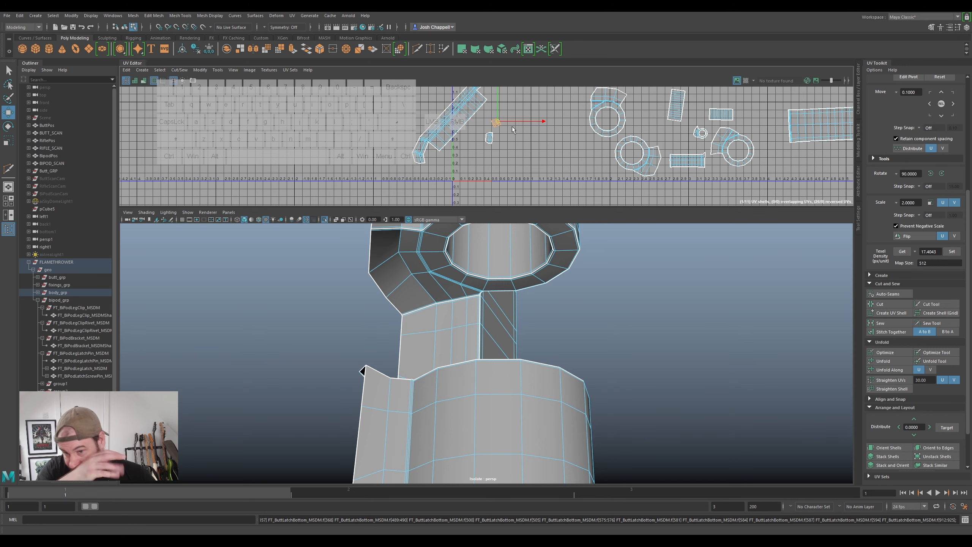
pyautogui.scroll(5, 517, 126)
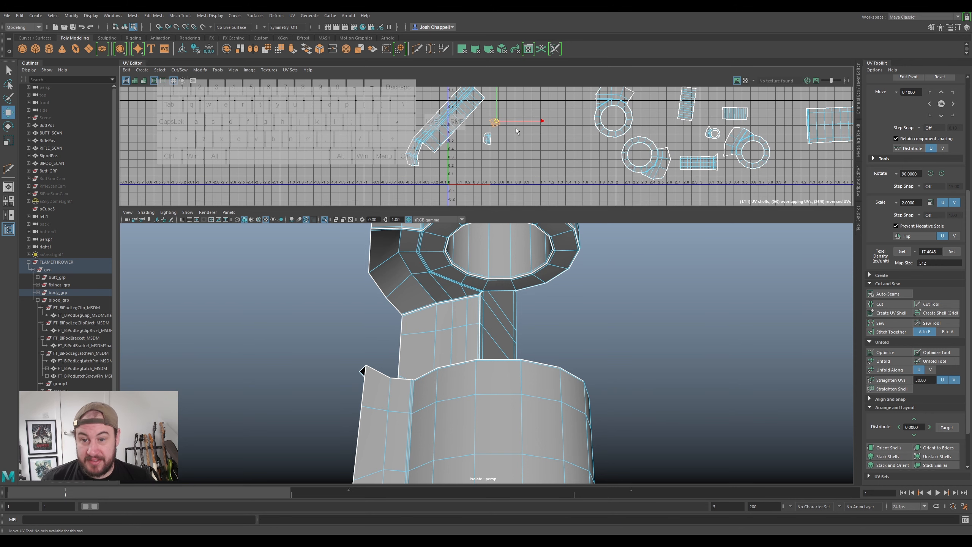
# - Select the side border edges of the lower small UV shell and sew them to the main body shell
pyautogui.moveTo(561, 141); pyautogui.dragTo(548, 142, button='right')
pyautogui.click(551, 141)
pyautogui.scroll(-4, 673, 152)
pyautogui.scroll(3, 650, 161)
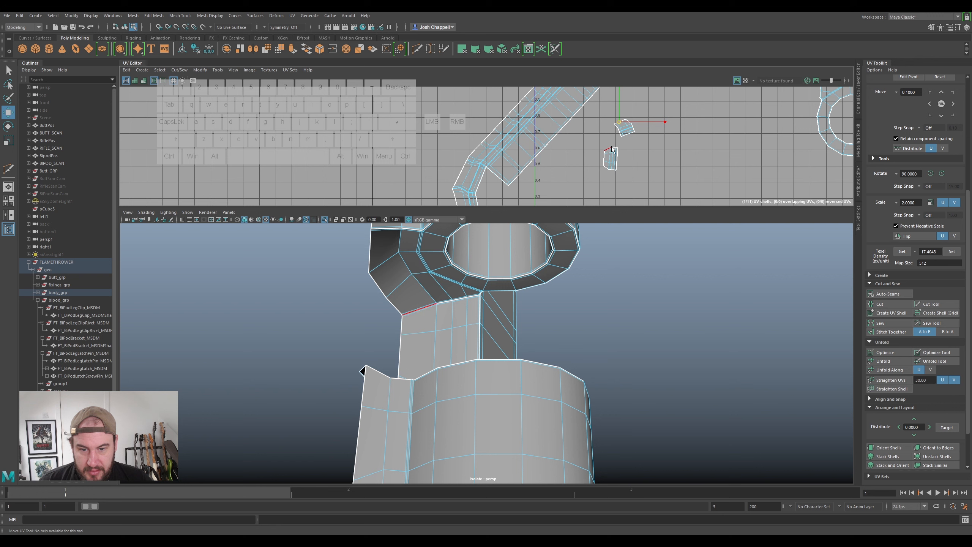
pyautogui.click(622, 151)
pyautogui.keyDown('ctrl'); pyautogui.keyDown('shift'); pyautogui.click(621, 157); pyautogui.keyUp('shift'); pyautogui.keyUp('ctrl')
pyautogui.keyDown('ctrl'); pyautogui.keyDown('shift'); pyautogui.click(620, 164); pyautogui.keyUp('shift'); pyautogui.keyUp('ctrl')
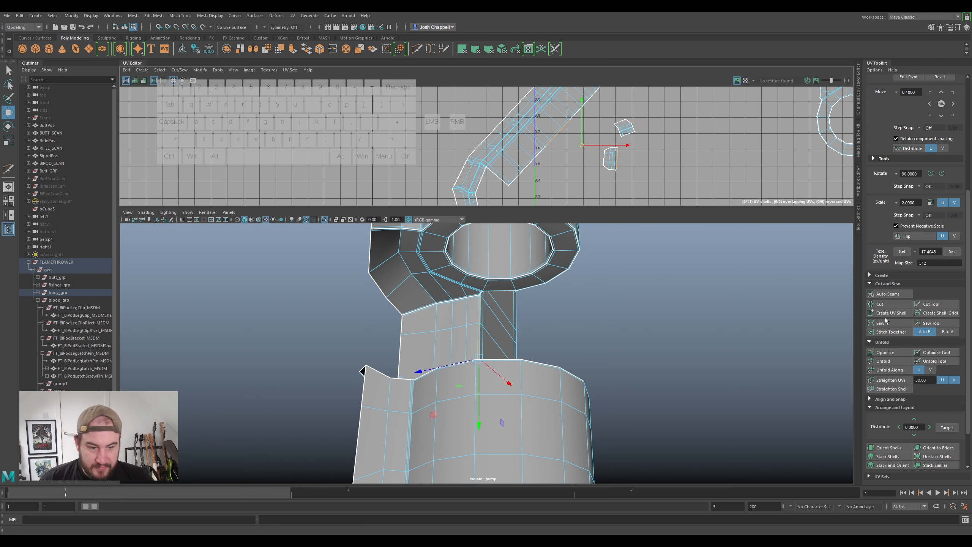
pyautogui.click(888, 323)
# - Select the lower border edge of the other small UV shell and sew it to the main body shell
pyautogui.keyDown('alt'); pyautogui.moveTo(643, 134); pyautogui.dragTo(639, 214, button='middle'); pyautogui.keyUp('alt')
pyautogui.scroll(2, 639, 230)
pyautogui.keyDown('alt'); pyautogui.moveTo(647, 180); pyautogui.dragTo(620, 115, button='middle'); pyautogui.keyUp('alt')
pyautogui.scroll(2, 620, 130)
pyautogui.keyDown('ctrl'); pyautogui.keyDown('shift'); pyautogui.click(632, 154); pyautogui.keyUp('shift'); pyautogui.keyUp('ctrl')
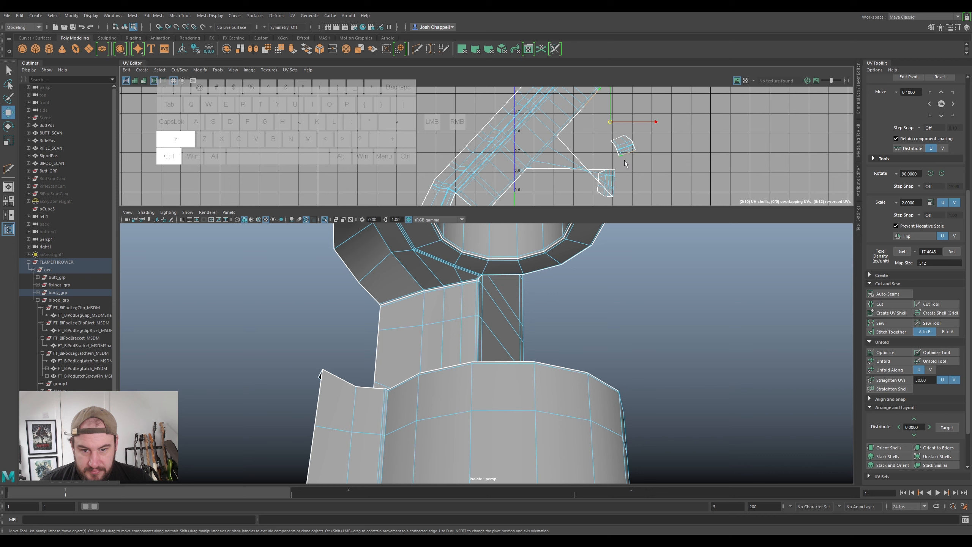
pyautogui.click(880, 323)
# - Select the combined latch body UV shell and unfold it
pyautogui.moveTo(529, 128); pyautogui.dragTo(509, 120, button='right')
pyautogui.click(532, 127)
pyautogui.hotkey('ctrl', 'u')
pyautogui.scroll(-1, 549, 134)
pyautogui.scroll(-4, 549, 137)
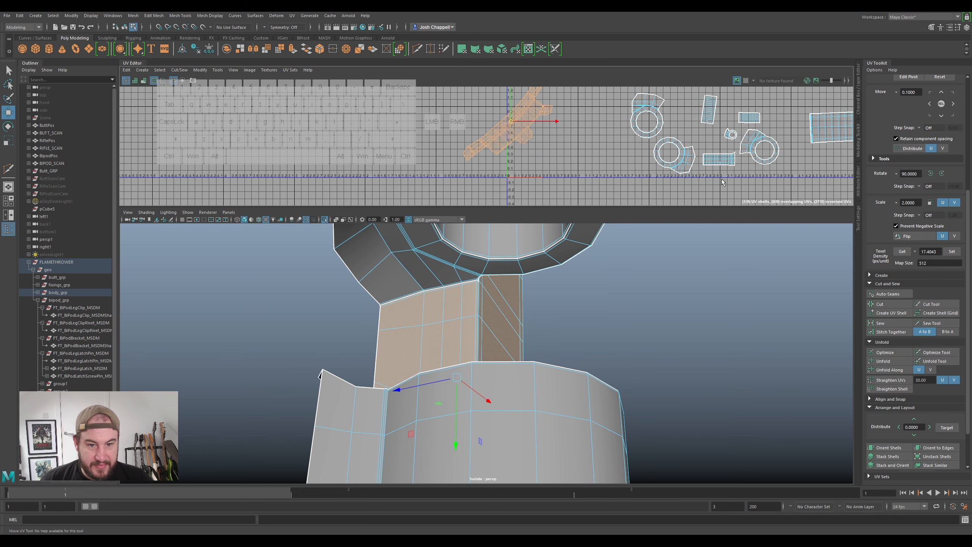
# - Select all of the latch's UV shells and set their texel density to 17.4043 at map size 512
pyautogui.scroll(-2, 722, 182)
pyautogui.keyDown('alt'); pyautogui.moveTo(753, 154); pyautogui.dragTo(693, 151, button='middle'); pyautogui.keyUp('alt')
pyautogui.moveTo(828, 105); pyautogui.dragTo(503, 178)
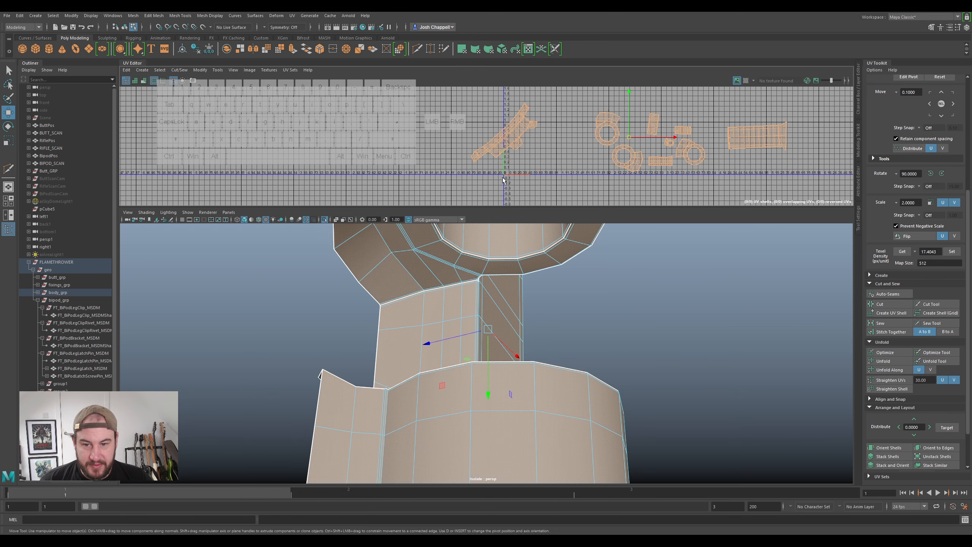
pyautogui.click(952, 251)
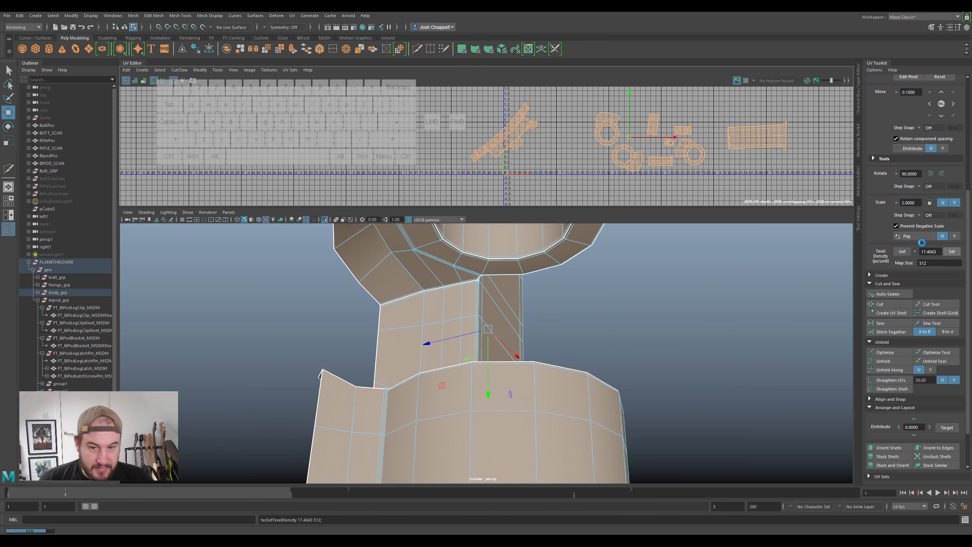
# - Gather the scattered barrel UV shells in groups close to the latch body's shell
pyautogui.moveTo(630, 142); pyautogui.dragTo(580, 180)
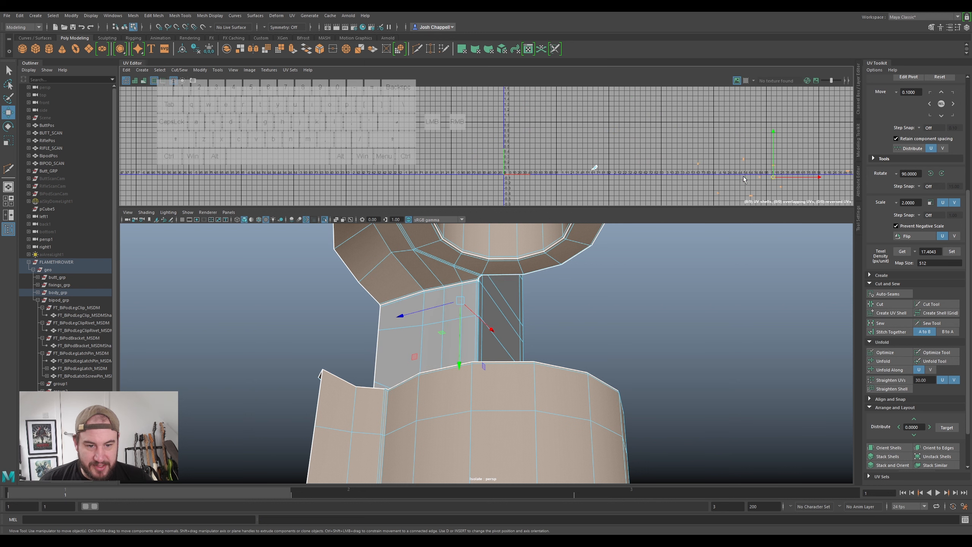
pyautogui.moveTo(769, 178); pyautogui.dragTo(688, 158)
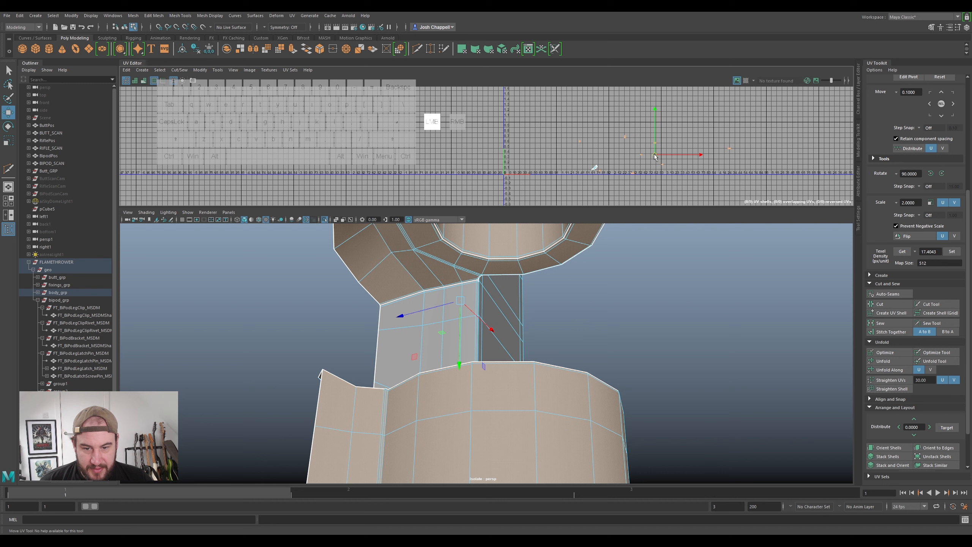
pyautogui.keyDown('ctrl'); pyautogui.moveTo(611, 162); pyautogui.dragTo(593, 177); pyautogui.keyUp('ctrl')
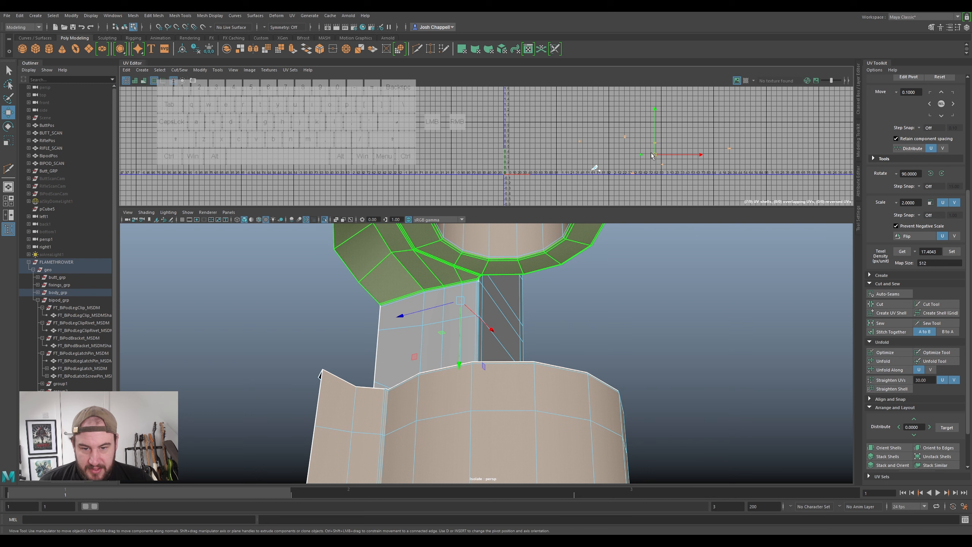
pyautogui.moveTo(655, 154); pyautogui.dragTo(676, 177)
pyautogui.keyDown('ctrl'); pyautogui.moveTo(609, 157); pyautogui.dragTo(595, 171); pyautogui.keyUp('ctrl')
pyautogui.moveTo(705, 175)
pyautogui.mouseDown()
pyautogui.moveTo(666, 149)
pyautogui.moveTo(628, 165)
pyautogui.moveTo(659, 167)
pyautogui.moveTo(599, 168)
pyautogui.mouseUp()
pyautogui.moveTo(667, 177); pyautogui.dragTo(611, 164)
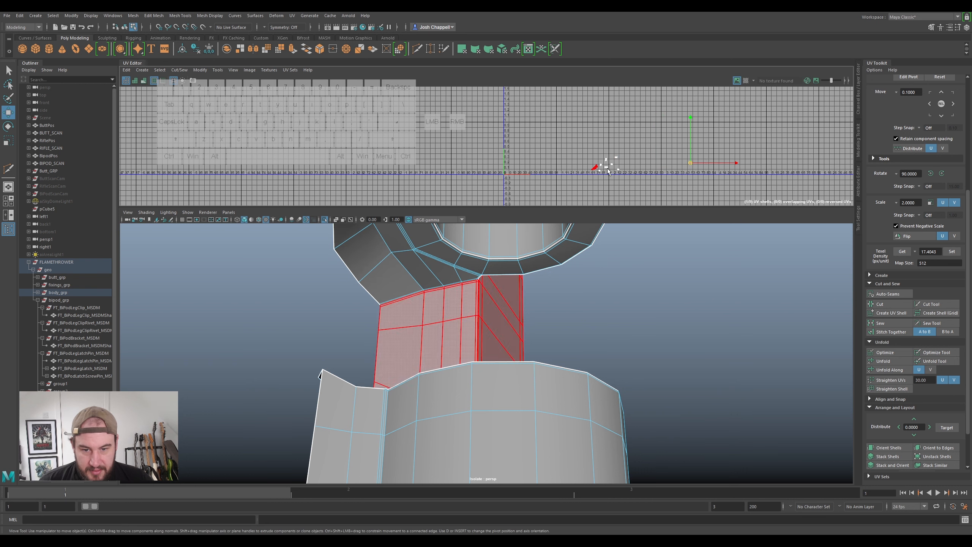
pyautogui.moveTo(691, 161); pyautogui.dragTo(644, 166)
# - Rotate the latch body's UV shell until it stands roughly vertical and move it slightly toward the barrel shells
pyautogui.scroll(5, 622, 166)
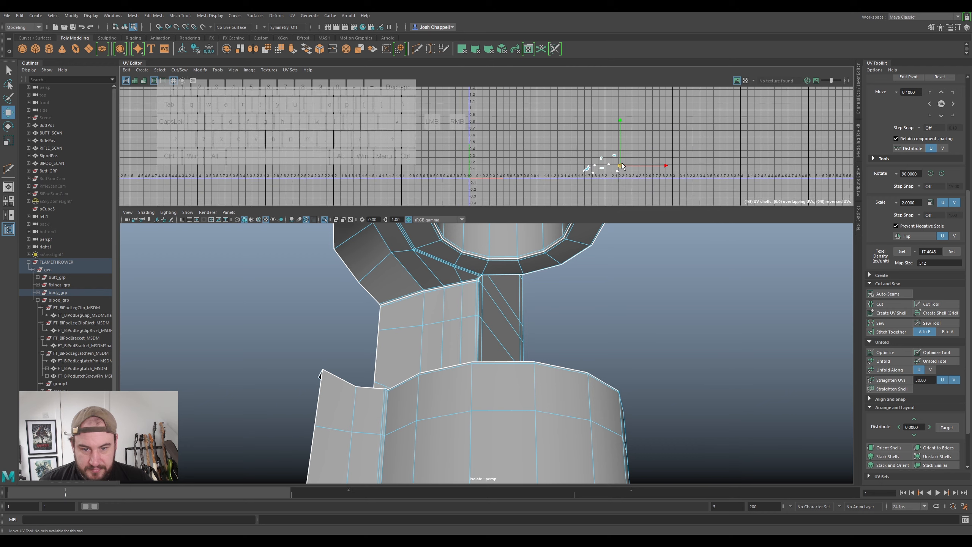
pyautogui.scroll(1, 702, 126)
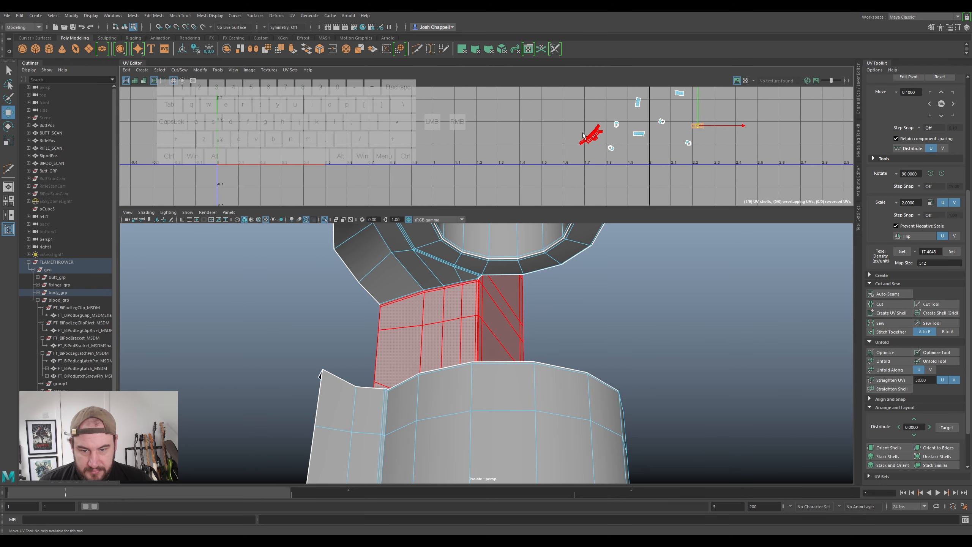
pyautogui.click(593, 136)
pyautogui.scroll(-2, 592, 136)
pyautogui.press('f')
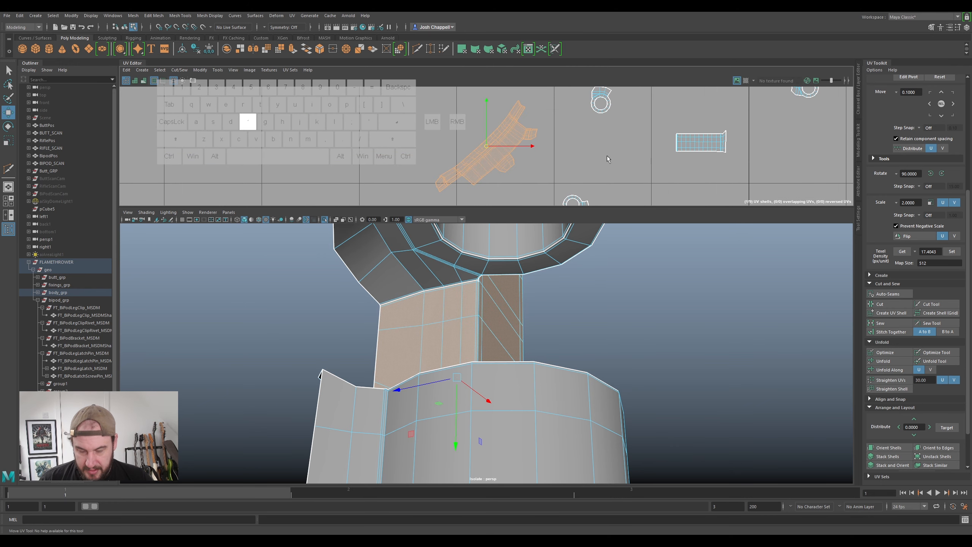
pyautogui.scroll(-6, 573, 276)
pyautogui.keyDown('alt'); pyautogui.moveTo(474, 325); pyautogui.dragTo(441, 344); pyautogui.keyUp('alt')
pyautogui.press('e')
pyautogui.moveTo(527, 159); pyautogui.dragTo(530, 120)
pyautogui.press('w')
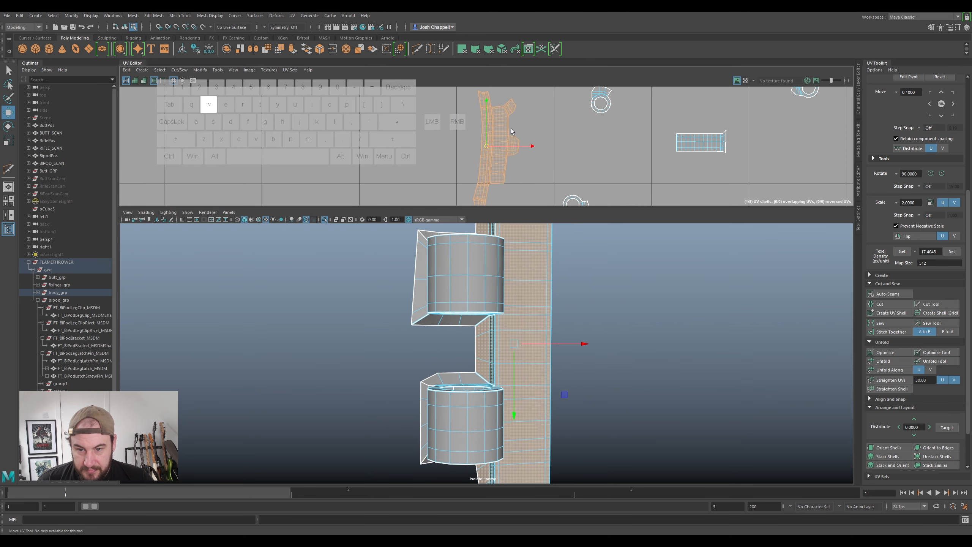
pyautogui.moveTo(486, 146); pyautogui.dragTo(507, 140)
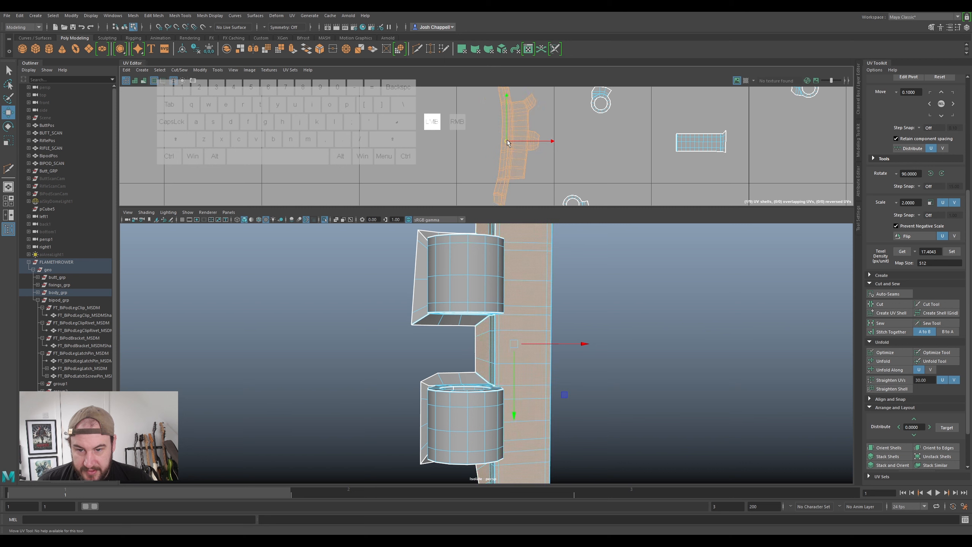
# - Move the lower barrel's two end-face shells and its side-wall shell close beside the body's UV shell
pyautogui.press('e')
pyautogui.click(599, 111)
pyautogui.moveTo(599, 111); pyautogui.dragTo(582, 118)
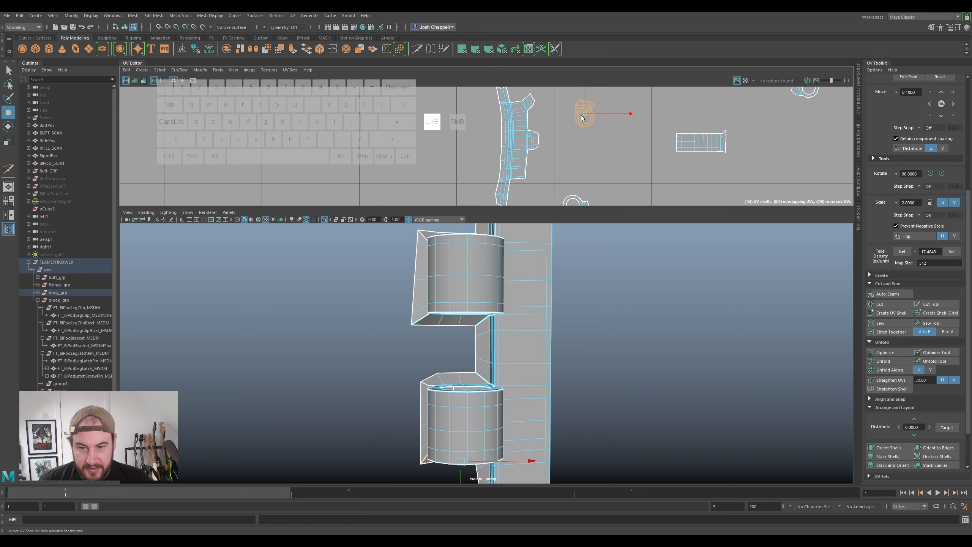
pyautogui.click(574, 195)
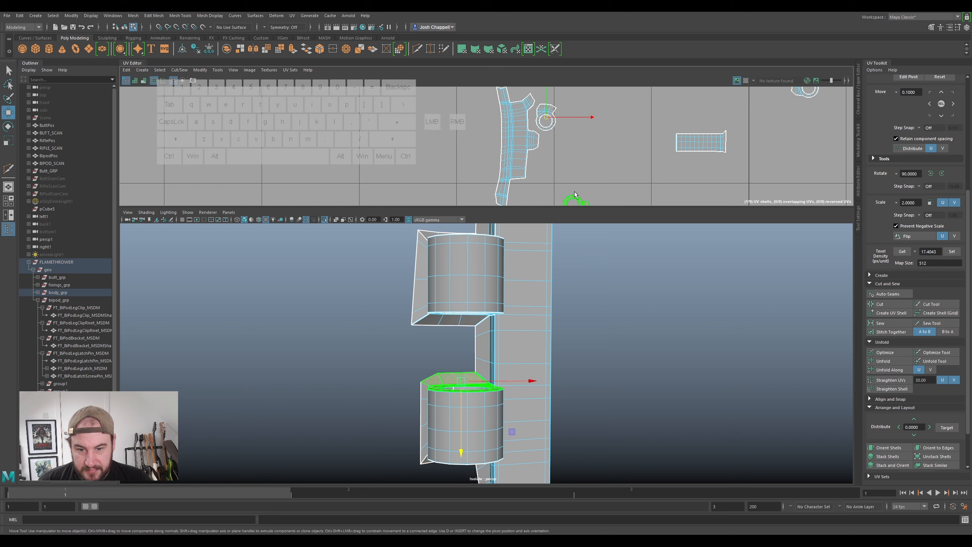
pyautogui.scroll(-2, 580, 185)
pyautogui.moveTo(578, 197); pyautogui.dragTo(562, 154)
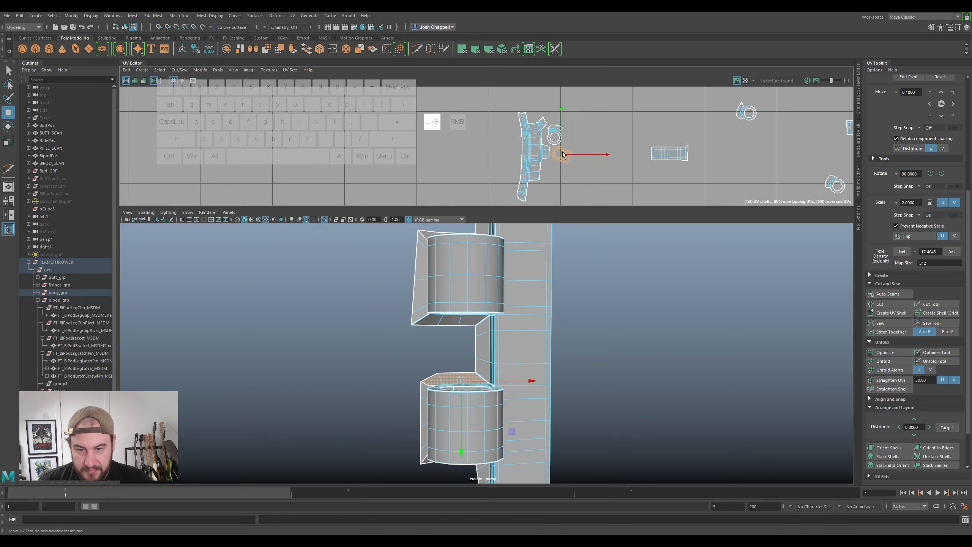
pyautogui.click(659, 153)
pyautogui.moveTo(660, 153); pyautogui.dragTo(562, 176)
# - Select the upper barrel's outer side-wall UV shell and apply Orient Shells to it
pyautogui.scroll(-2, 588, 166)
pyautogui.click(815, 133)
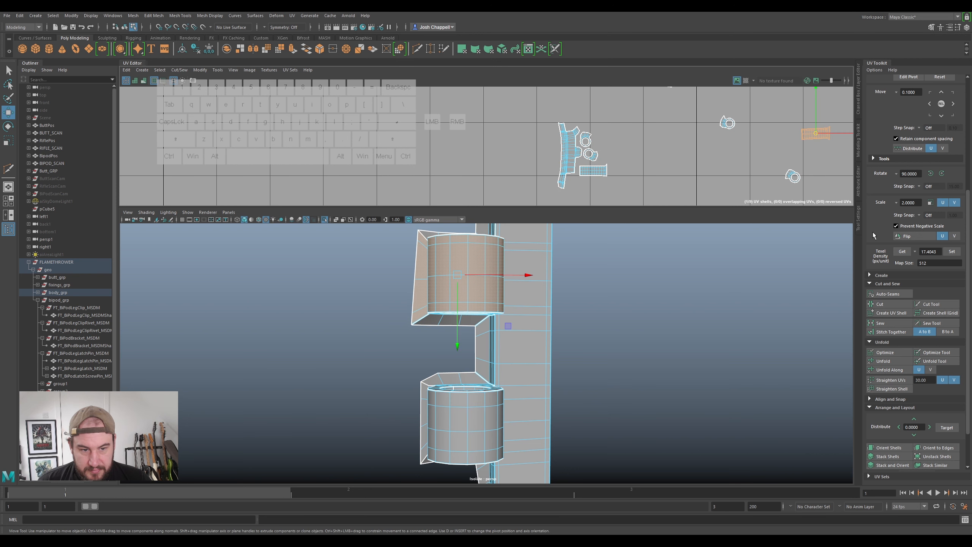
pyautogui.click(888, 445)
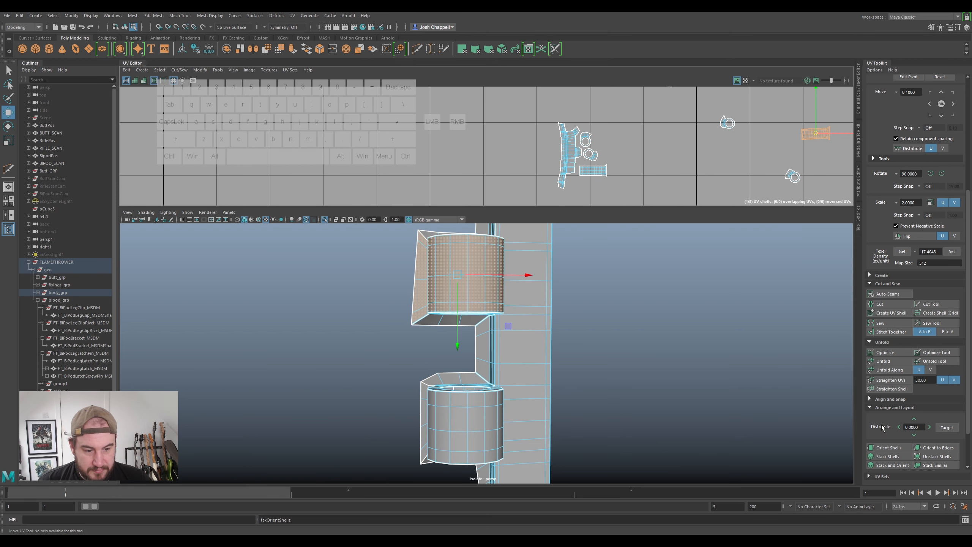
# - Move the upper barrel's outer side-wall shell and its two end-face shells close beside the latch body's UV shell
pyautogui.moveTo(812, 132); pyautogui.dragTo(590, 183)
pyautogui.press('e')
pyautogui.click(626, 161)
pyautogui.click(728, 123)
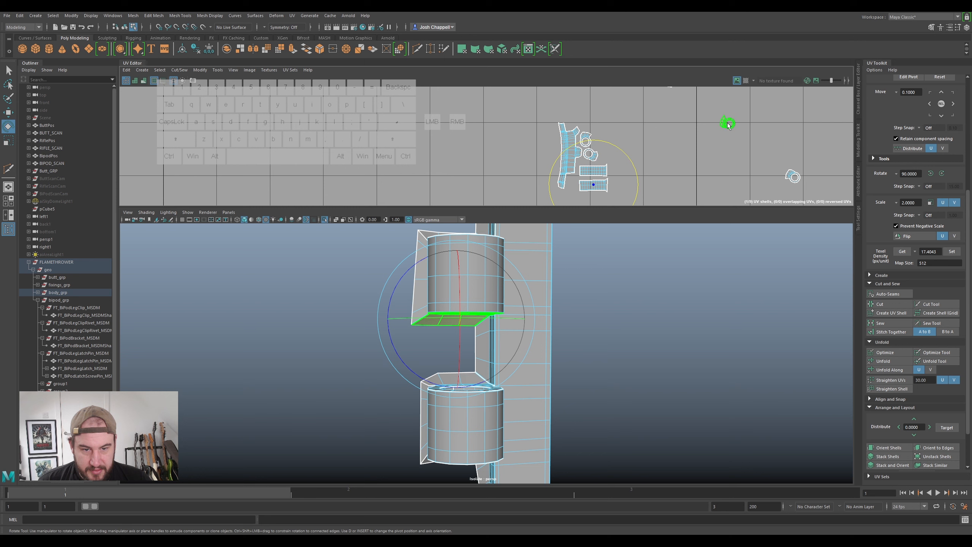
pyautogui.press('w')
pyautogui.moveTo(726, 123); pyautogui.dragTo(632, 147)
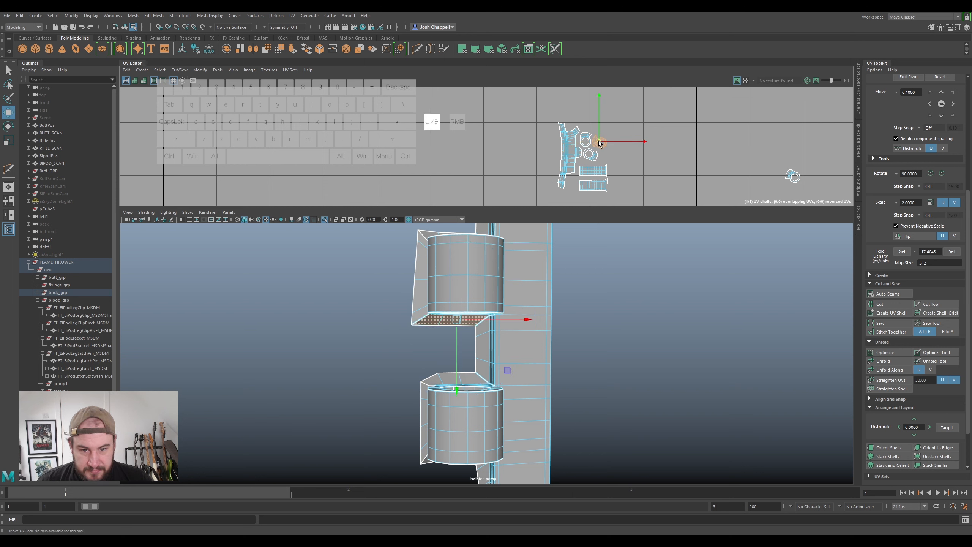
pyautogui.click(791, 176)
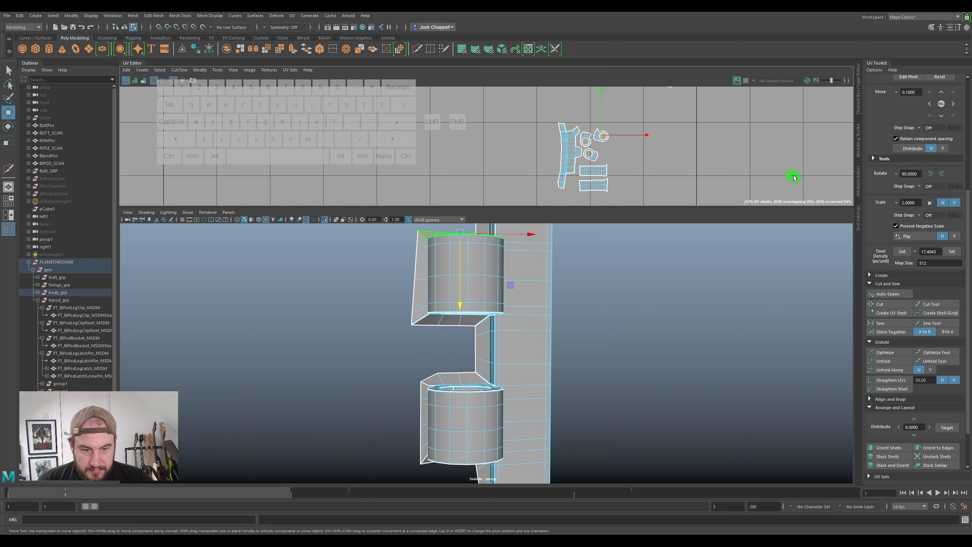
pyautogui.moveTo(792, 176); pyautogui.dragTo(742, 173)
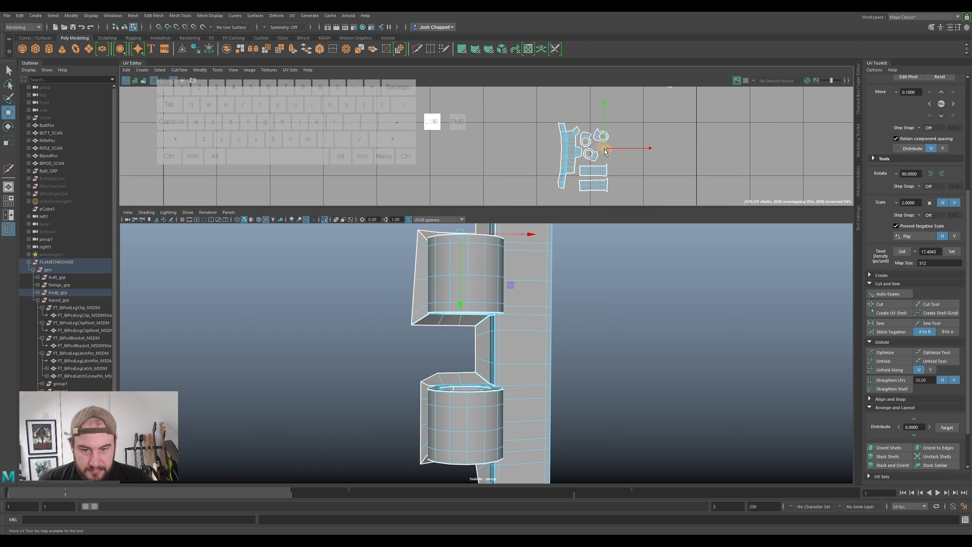
# - Orient the lower barrel's remaining wall shell and gather both remaining rectangular wall shells beside the other latch UV shells
pyautogui.scroll(-2, 639, 125)
pyautogui.keyDown('alt'); pyautogui.moveTo(664, 124); pyautogui.dragTo(684, 174, button='middle'); pyautogui.keyUp('alt')
pyautogui.click(683, 137)
pyautogui.press('e')
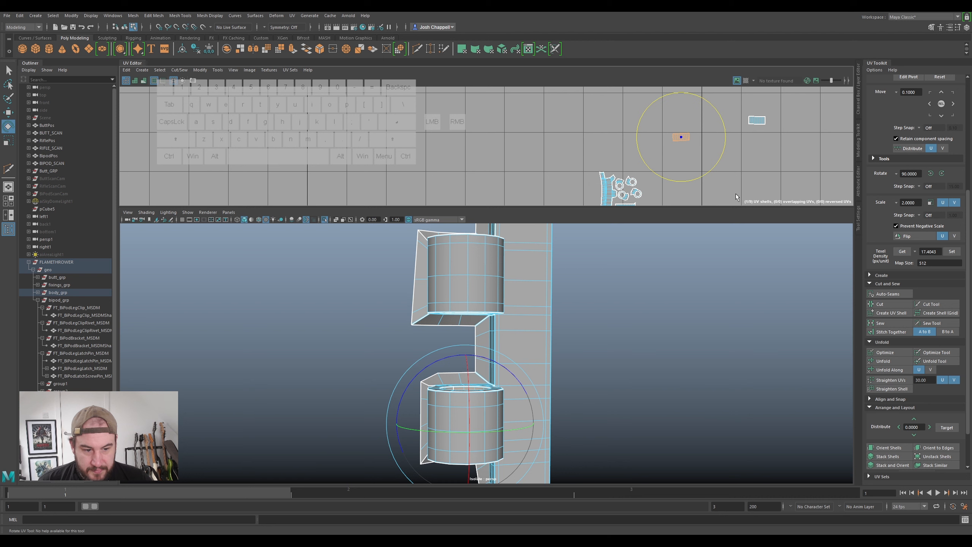
pyautogui.click(888, 448)
pyautogui.press('w')
pyautogui.keyDown('alt'); pyautogui.moveTo(672, 155); pyautogui.dragTo(676, 130, button='middle'); pyautogui.keyUp('alt')
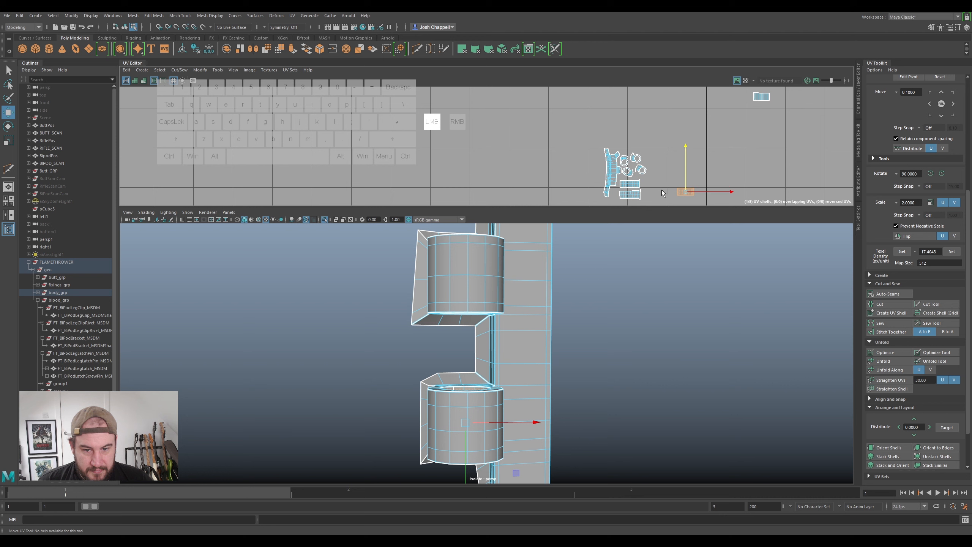
pyautogui.moveTo(686, 188); pyautogui.dragTo(651, 196)
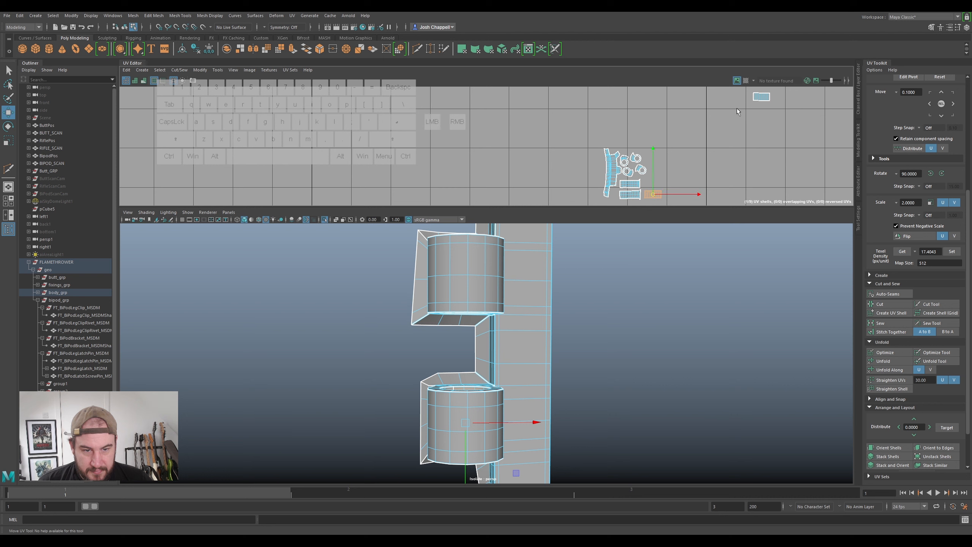
pyautogui.click(760, 96)
pyautogui.moveTo(763, 97); pyautogui.dragTo(655, 190)
# - Select all of the latch's UV shells and display the checker map on the model
pyautogui.scroll(-5, 653, 186)
pyautogui.keyDown('alt'); pyautogui.moveTo(671, 158); pyautogui.dragTo(662, 95, button='middle'); pyautogui.keyUp('alt')
pyautogui.scroll(-3, 661, 95)
pyautogui.moveTo(660, 94); pyautogui.dragTo(629, 126)
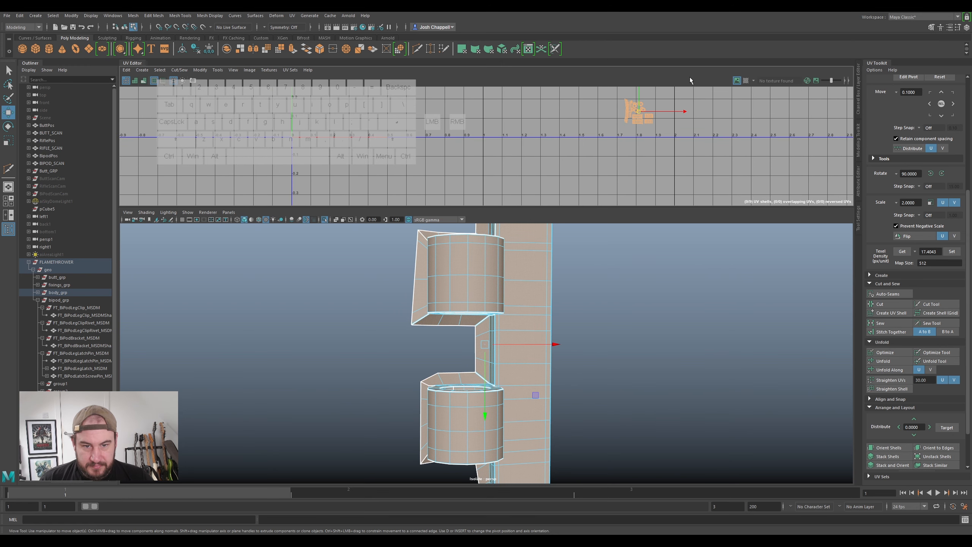
pyautogui.click(745, 80)
pyautogui.moveTo(561, 285)
pyautogui.keyDown('alt'); pyautogui.mouseDown()
pyautogui.moveTo(582, 265)
pyautogui.moveTo(567, 283)
pyautogui.mouseUp(); pyautogui.keyUp('alt')
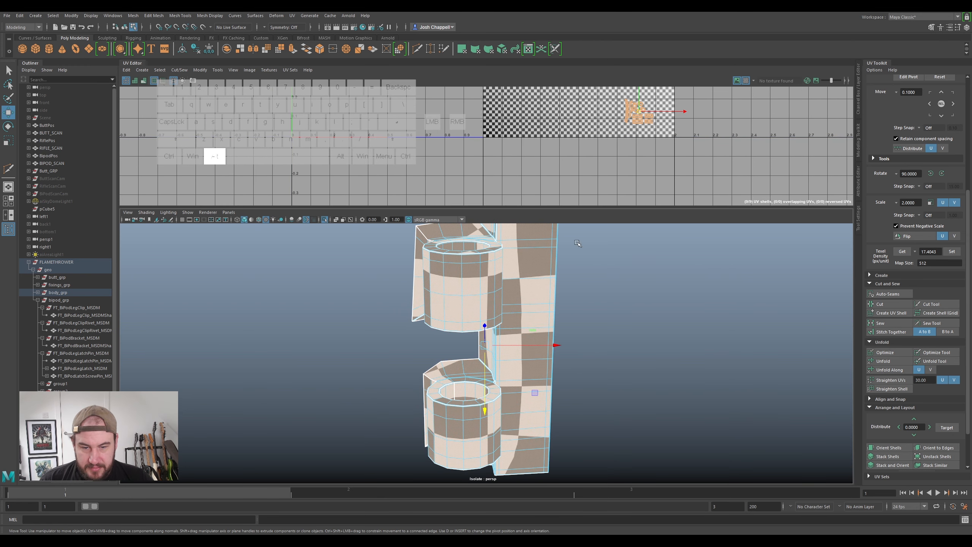
# - Move the latch's UV shells as one group below the horizontal zero line, near U 1.9, and leave shell selection
pyautogui.scroll(1, 636, 106)
pyautogui.moveTo(636, 106); pyautogui.dragTo(652, 153)
pyautogui.scroll(5, 667, 159)
pyautogui.scroll(-3, 667, 162)
pyautogui.moveTo(643, 152); pyautogui.dragTo(643, 132, button='right')
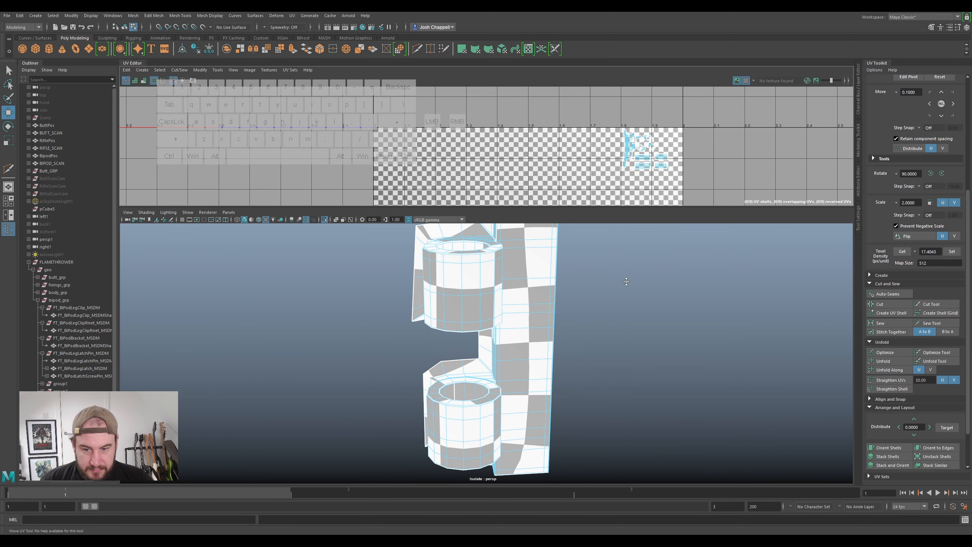
# - Bring the rest of the model back from isolation and hide the finished latch as an object
pyautogui.hotkey('ctrl', '1')
pyautogui.scroll(-10, 622, 265)
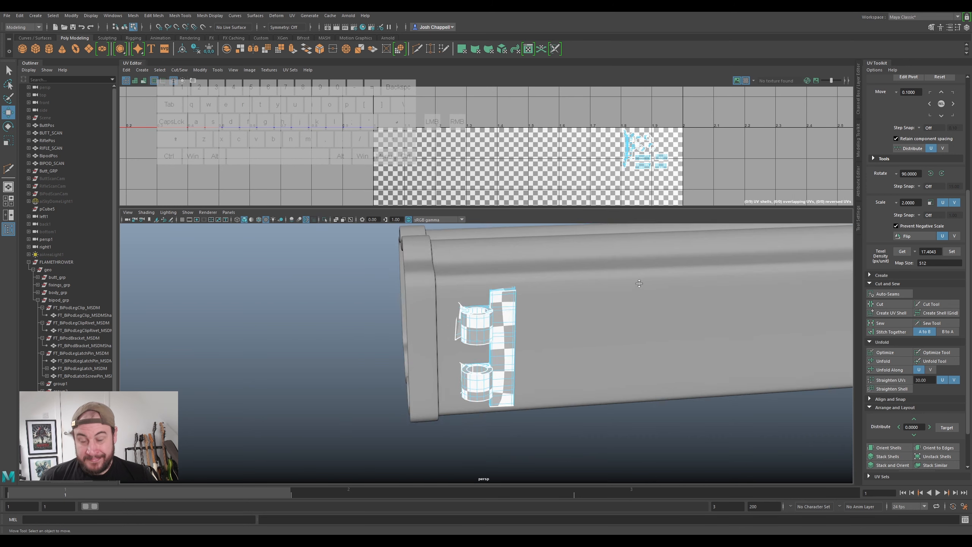
pyautogui.moveTo(618, 368)
pyautogui.keyDown('alt'); pyautogui.mouseDown()
pyautogui.moveTo(615, 382)
pyautogui.moveTo(603, 377)
pyautogui.mouseUp(); pyautogui.keyUp('alt')
pyautogui.keyDown('alt'); pyautogui.scroll(8, 585, 370); pyautogui.keyUp('alt')
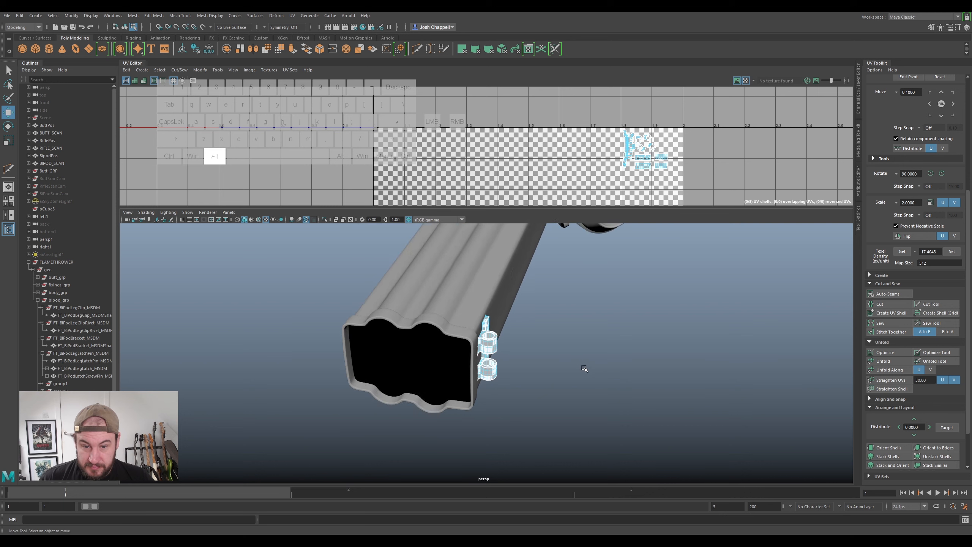
pyautogui.moveTo(496, 291); pyautogui.dragTo(515, 274, button='right')
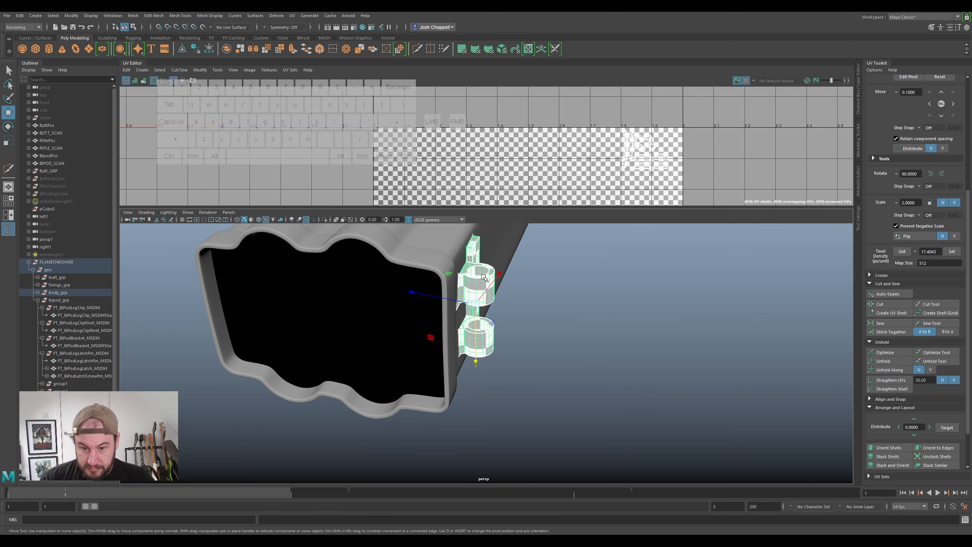
pyautogui.hotkey('ctrl', 'h')
# - Isolate the stock together with its attached parts and delete all of their UVs
pyautogui.scroll(-6, 489, 284)
pyautogui.keyDown('alt'); pyautogui.moveTo(451, 367); pyautogui.dragTo(555, 377); pyautogui.keyUp('alt')
pyautogui.scroll(-4, 536, 368)
pyautogui.moveTo(460, 345); pyautogui.dragTo(360, 384)
pyautogui.keyDown('alt'); pyautogui.moveTo(391, 323); pyautogui.dragTo(490, 308, button='middle'); pyautogui.keyUp('alt')
pyautogui.scroll(4, 491, 307)
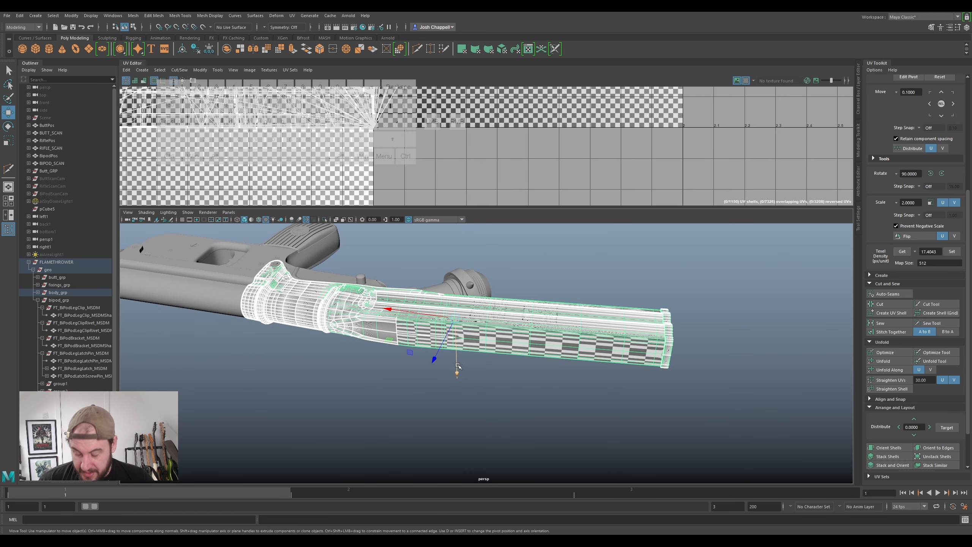
pyautogui.hotkey('ctrl', '1')
pyautogui.keyDown('alt'); pyautogui.moveTo(490, 308); pyautogui.dragTo(346, 284); pyautogui.keyUp('alt')
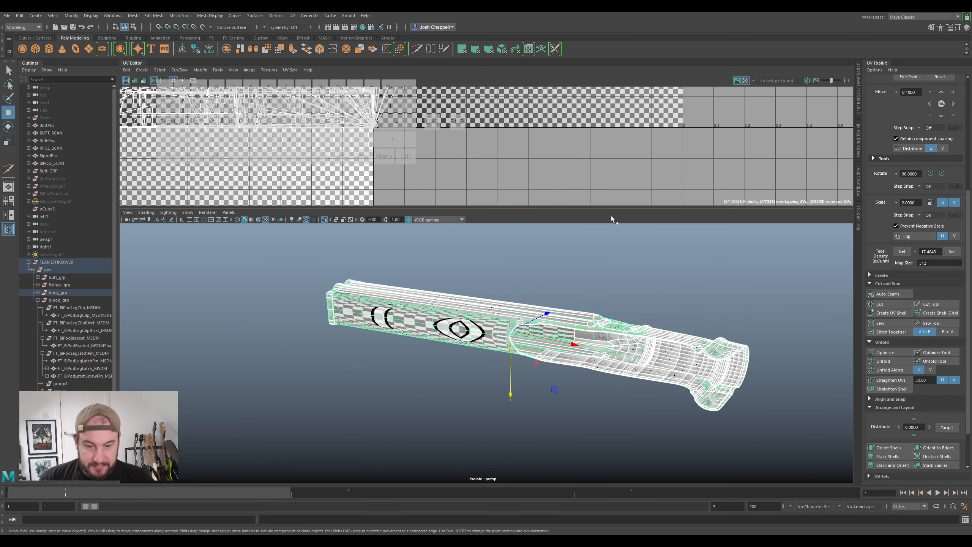
pyautogui.click(292, 15)
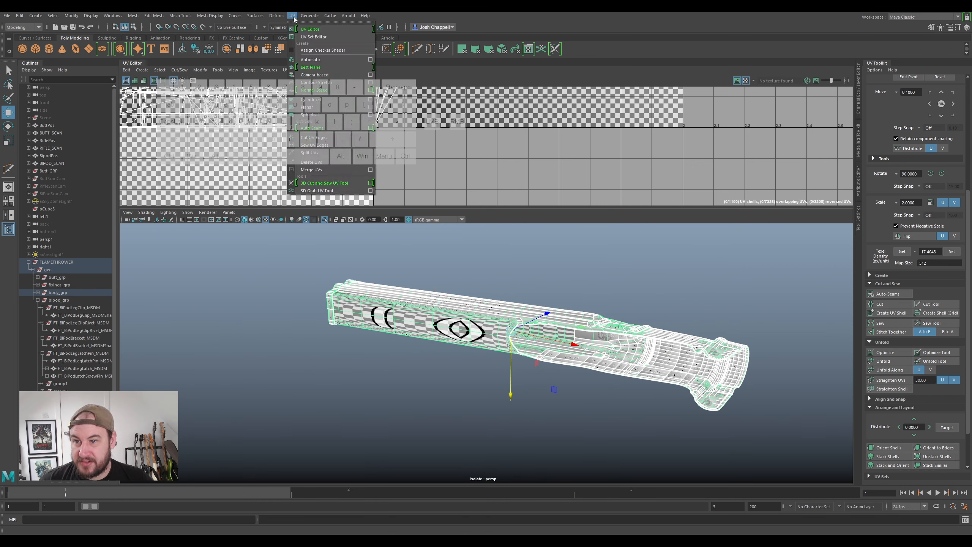
pyautogui.click(312, 161)
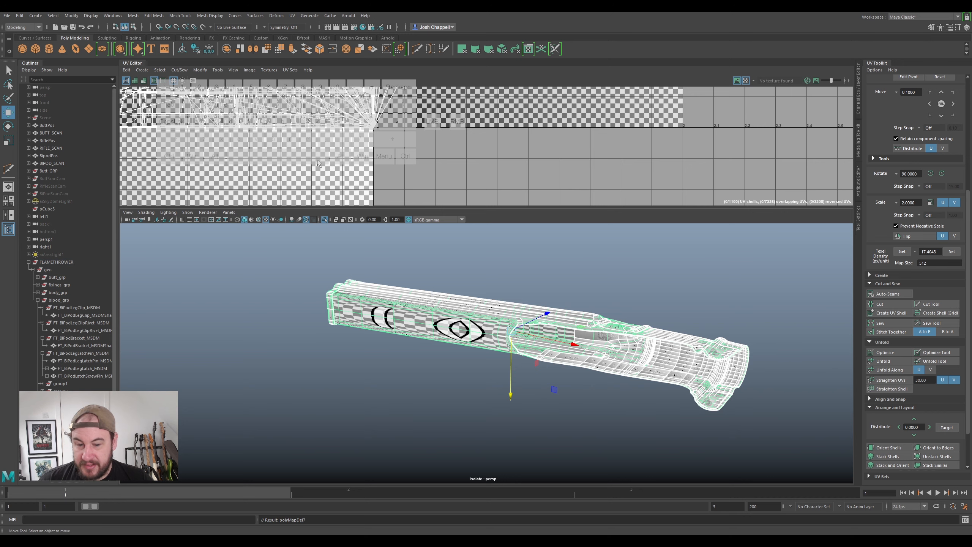
# - Select only the stock mesh and give it a camera-based UV projection from an oblique side view
pyautogui.click(502, 301)
pyautogui.scroll(10, 482, 325)
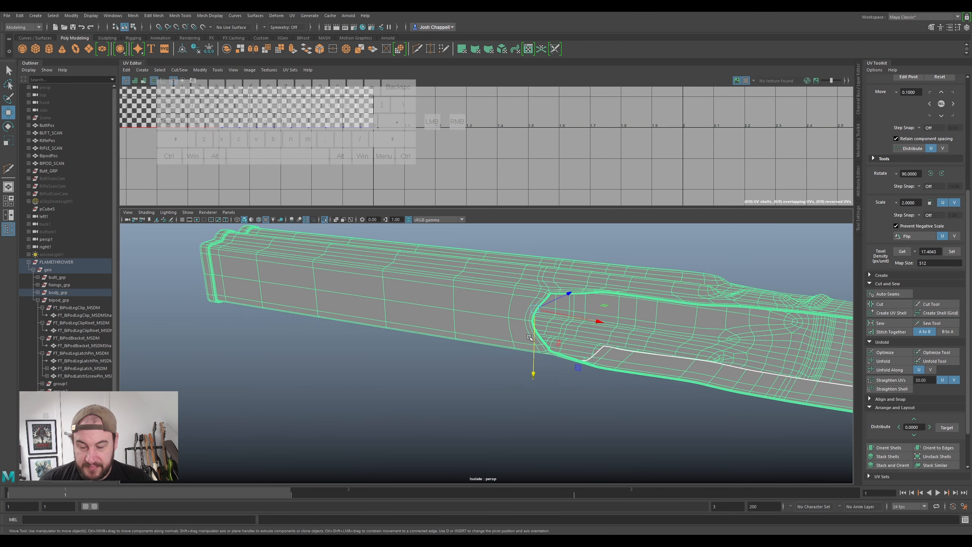
pyautogui.keyDown('alt'); pyautogui.moveTo(464, 338); pyautogui.dragTo(462, 340, button='middle'); pyautogui.keyUp('alt')
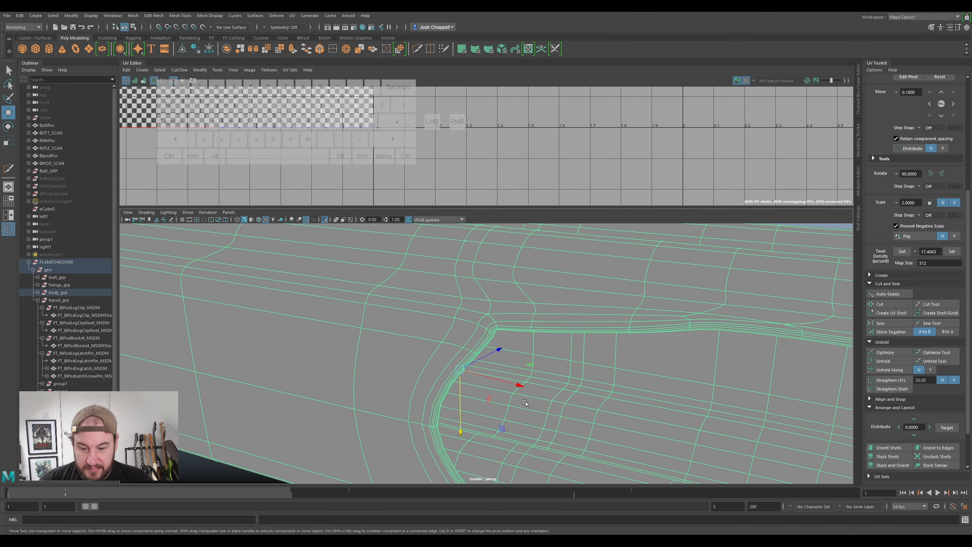
pyautogui.click(180, 475)
pyautogui.keyDown('alt'); pyautogui.moveTo(472, 337); pyautogui.dragTo(521, 345); pyautogui.keyUp('alt')
pyautogui.click(521, 344)
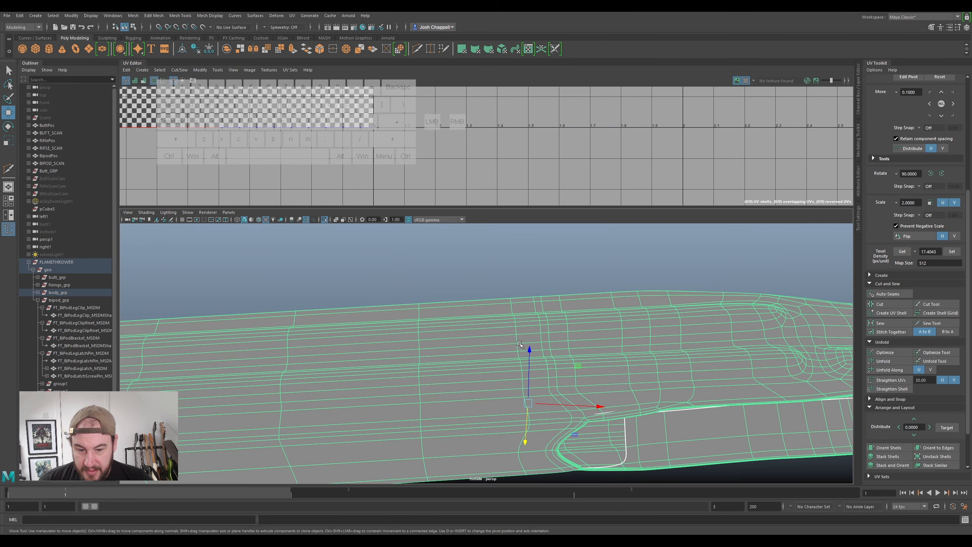
pyautogui.click(292, 15)
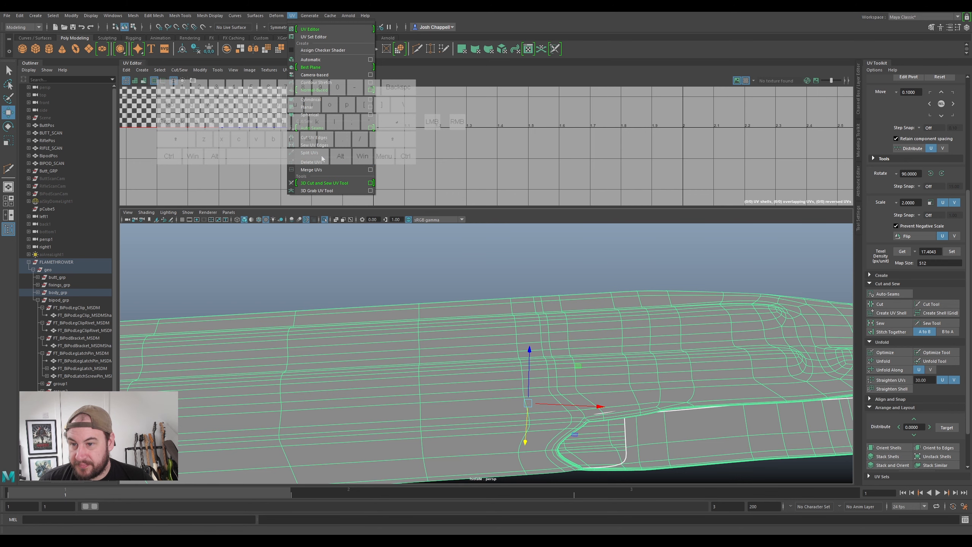
pyautogui.click(315, 75)
pyautogui.press('f')
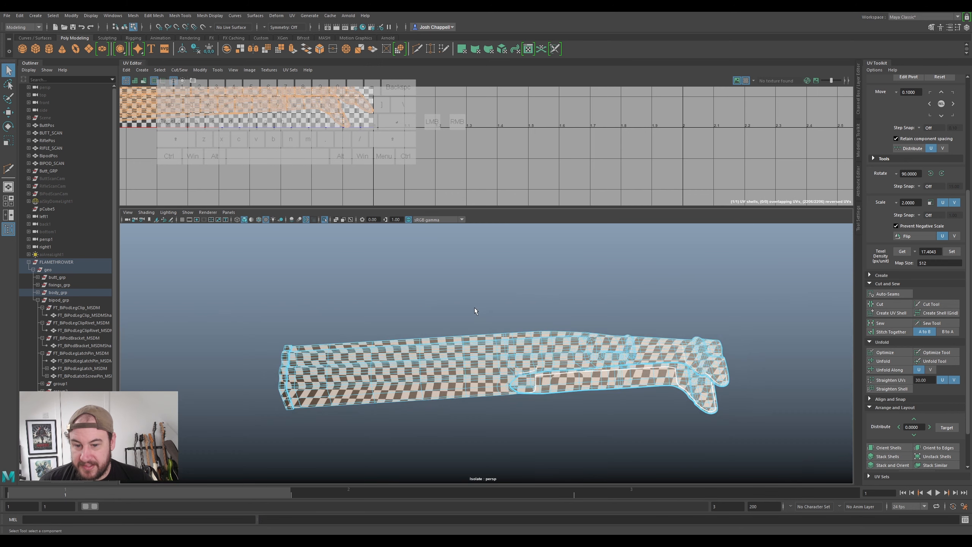
# - Turn off the checker map and examine the stock's sides, openings and underside for a suitable seam location
pyautogui.click(746, 80)
pyautogui.moveTo(479, 337)
pyautogui.keyDown('alt'); pyautogui.mouseDown()
pyautogui.moveTo(517, 333)
pyautogui.moveTo(493, 317)
pyautogui.moveTo(479, 337)
pyautogui.moveTo(496, 339)
pyautogui.mouseUp(); pyautogui.keyUp('alt')
pyautogui.keyDown('alt'); pyautogui.scroll(3, 509, 288); pyautogui.keyUp('alt')
pyautogui.keyDown('alt'); pyautogui.scroll(4, 509, 287); pyautogui.keyUp('alt')
pyautogui.keyDown('alt'); pyautogui.moveTo(554, 265); pyautogui.dragTo(515, 328, button='middle'); pyautogui.keyUp('alt')
pyautogui.keyDown('alt'); pyautogui.moveTo(502, 310); pyautogui.dragTo(545, 278); pyautogui.keyUp('alt')
pyautogui.keyDown('alt'); pyautogui.moveTo(545, 278); pyautogui.dragTo(493, 323, button='middle'); pyautogui.keyUp('alt')
pyautogui.keyDown('alt'); pyautogui.moveTo(492, 322); pyautogui.dragTo(629, 393); pyautogui.keyUp('alt')
pyautogui.keyDown('alt'); pyautogui.scroll(3, 349, 383); pyautogui.keyUp('alt')
pyautogui.keyDown('alt'); pyautogui.moveTo(629, 393); pyautogui.dragTo(442, 362, button='middle'); pyautogui.keyUp('alt')
pyautogui.keyDown('alt'); pyautogui.scroll(3, 442, 363); pyautogui.keyUp('alt')
pyautogui.moveTo(442, 362)
pyautogui.keyDown('alt'); pyautogui.mouseDown()
pyautogui.moveTo(455, 372)
pyautogui.moveTo(415, 360)
pyautogui.moveTo(391, 367)
pyautogui.moveTo(435, 361)
pyautogui.mouseUp(); pyautogui.keyUp('alt')
pyautogui.keyDown('alt'); pyautogui.moveTo(383, 327); pyautogui.dragTo(497, 339, button='middle'); pyautogui.keyUp('alt')
pyautogui.keyDown('alt'); pyautogui.scroll(3, 268, 351); pyautogui.keyUp('alt')
pyautogui.keyDown('alt'); pyautogui.moveTo(268, 351); pyautogui.dragTo(358, 336, button='middle'); pyautogui.keyUp('alt')
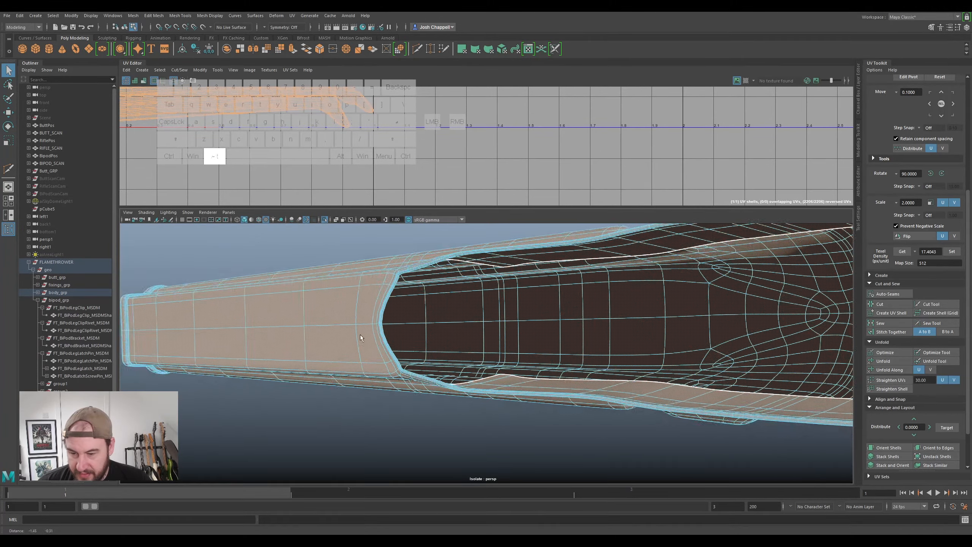
# - Cut the stock's UVs along the centre edges of its underside
pyautogui.keyDown('alt'); pyautogui.scroll(3, 358, 336); pyautogui.keyUp('alt')
pyautogui.moveTo(294, 318); pyautogui.dragTo(283, 307, button='right')
pyautogui.click(279, 313)
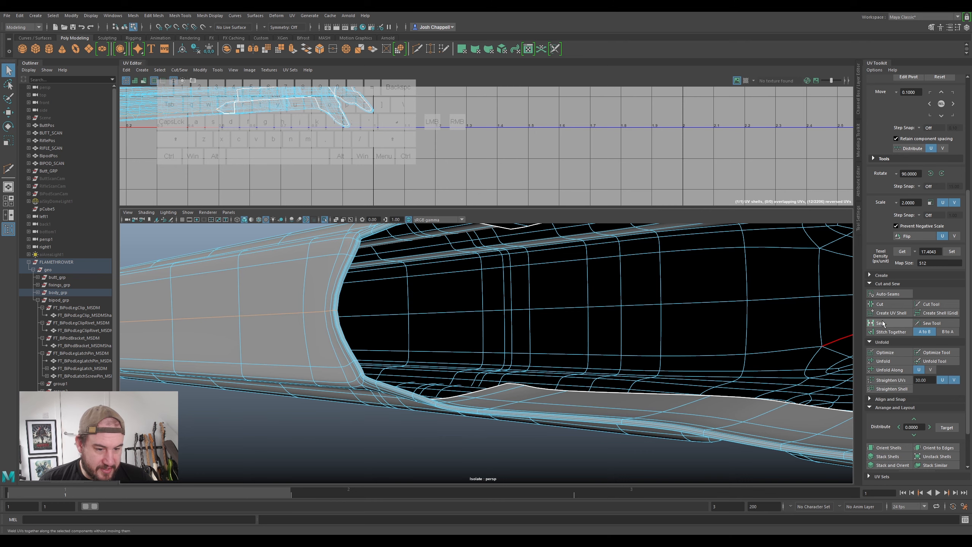
pyautogui.click(880, 303)
pyautogui.press('w')
# - Examine the stock's edges along to the butt end for further seam locations
pyautogui.keyDown('alt'); pyautogui.moveTo(390, 352); pyautogui.dragTo(555, 339); pyautogui.keyUp('alt')
pyautogui.press('1')
pyautogui.doubleClick(593, 327)
pyautogui.keyDown('alt'); pyautogui.moveTo(746, 329); pyautogui.dragTo(427, 330); pyautogui.keyUp('alt')
pyautogui.keyDown('alt'); pyautogui.moveTo(427, 330); pyautogui.dragTo(265, 313, button='middle'); pyautogui.keyUp('alt')
pyautogui.keyDown('alt'); pyautogui.moveTo(467, 383); pyautogui.dragTo(501, 321, button='middle'); pyautogui.keyUp('alt')
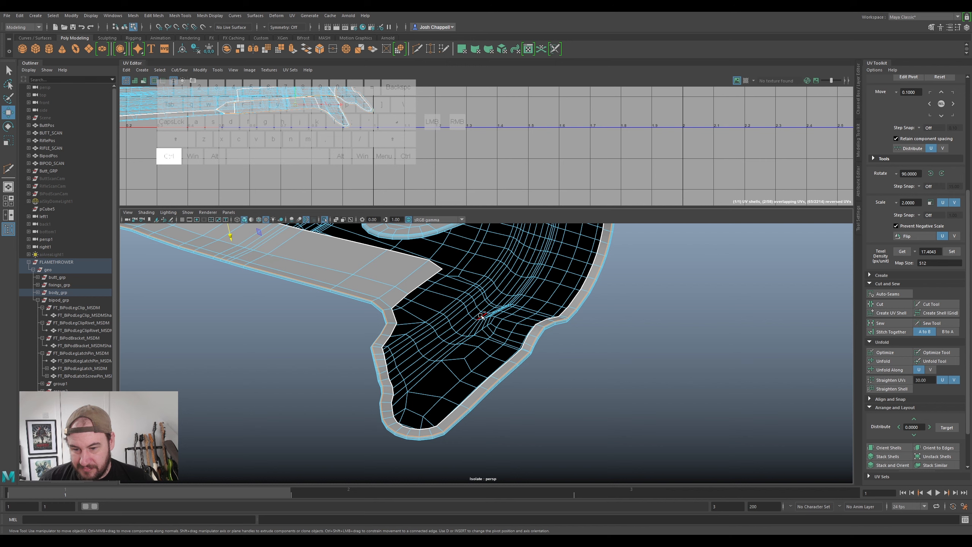
pyautogui.hotkey('ctrl', 'z')
# - Unfold the stock's whole UV shell and rotate it until it lies horizontally
pyautogui.rightClick(376, 285)
pyautogui.moveTo(398, 276); pyautogui.dragTo(398, 276, button='right')
pyautogui.scroll(-3, 256, 118)
pyautogui.keyDown('alt'); pyautogui.moveTo(256, 118); pyautogui.dragTo(448, 173, button='middle'); pyautogui.keyUp('alt')
pyautogui.moveTo(407, 168); pyautogui.dragTo(388, 155, button='right')
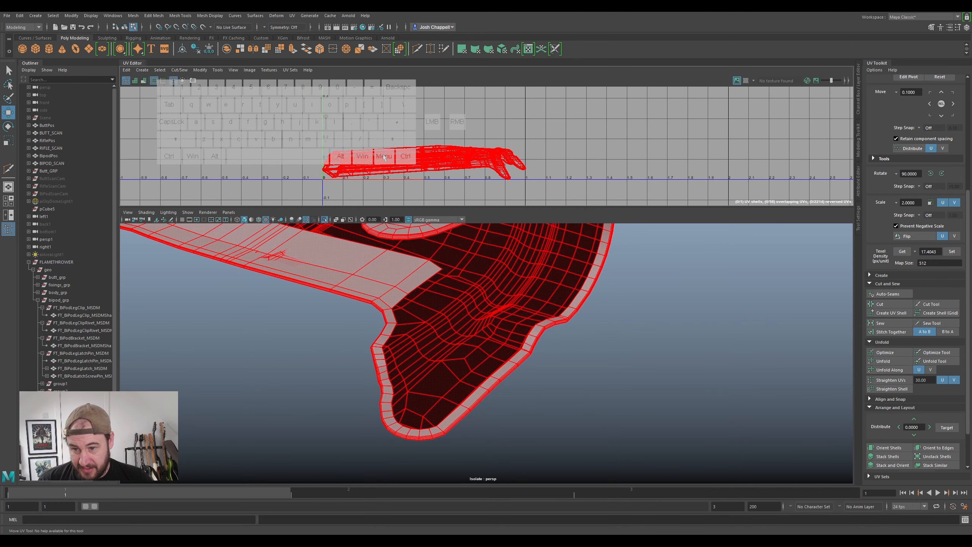
pyautogui.click(385, 157)
pyautogui.hotkey('ctrl', 'u')
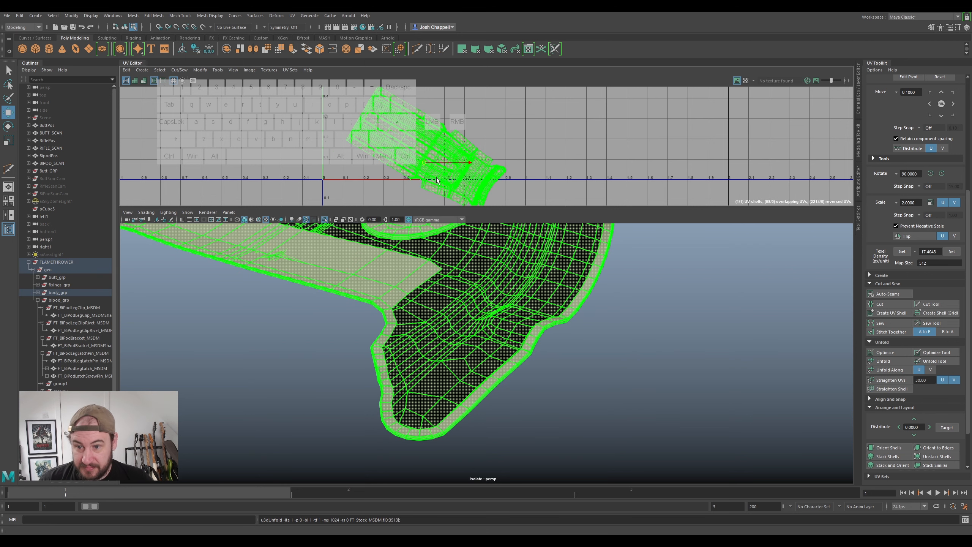
pyautogui.press('e')
pyautogui.moveTo(480, 147); pyautogui.dragTo(468, 125)
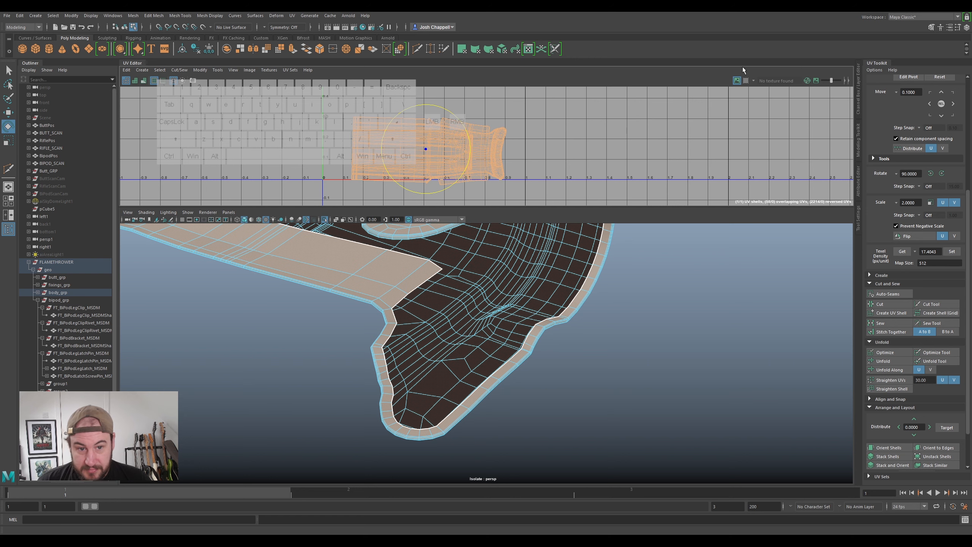
# - Display the checker map and set the stock shell's texel density to 17.4043 at a map size of 512
pyautogui.click(745, 81)
pyautogui.scroll(-4, 495, 318)
pyautogui.keyDown('alt'); pyautogui.moveTo(494, 318); pyautogui.dragTo(396, 357); pyautogui.keyUp('alt')
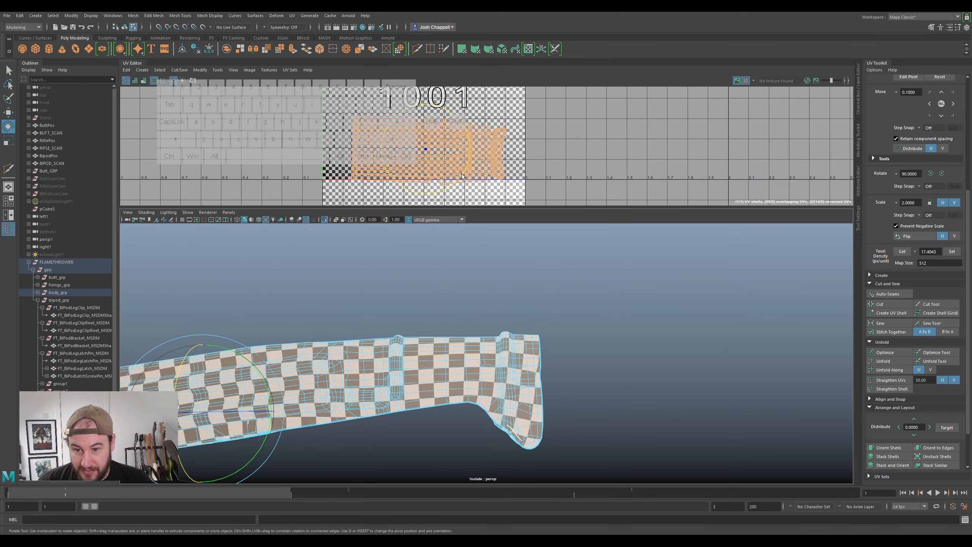
pyautogui.scroll(2, 461, 165)
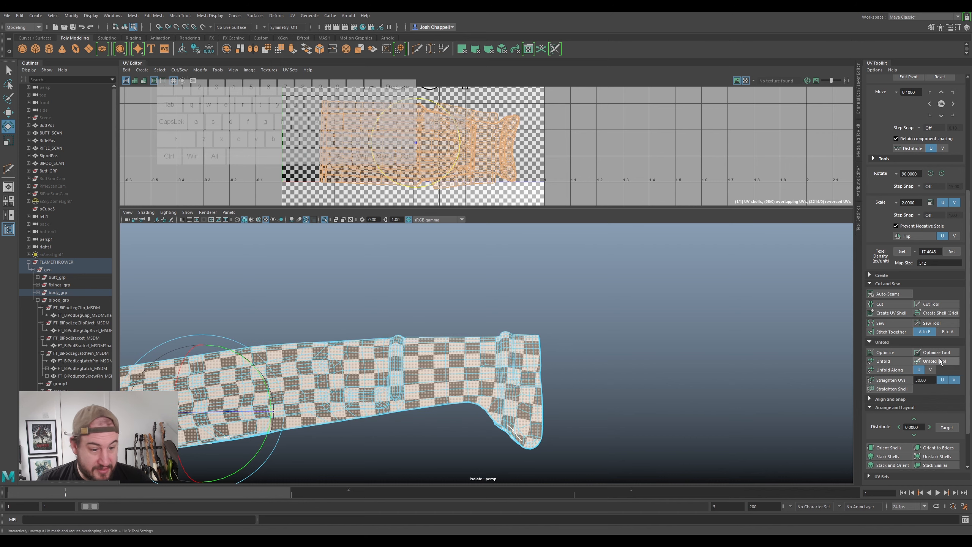
pyautogui.click(952, 252)
pyautogui.scroll(-3, 464, 148)
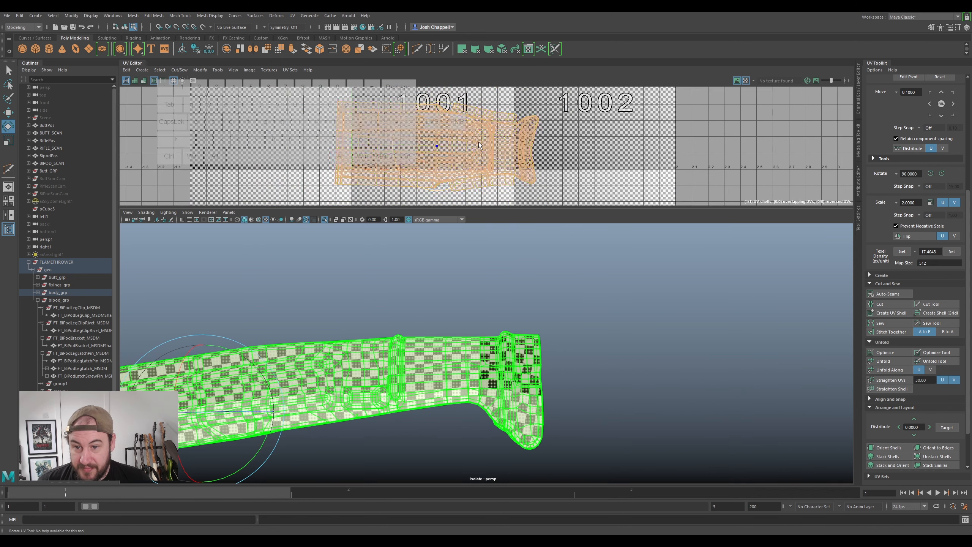
# - Move the stock's UV shell into tile 1002 and scale it down to fit inside the tile
pyautogui.press('w')
pyautogui.moveTo(456, 144); pyautogui.dragTo(556, 134)
pyautogui.scroll(2, 553, 137)
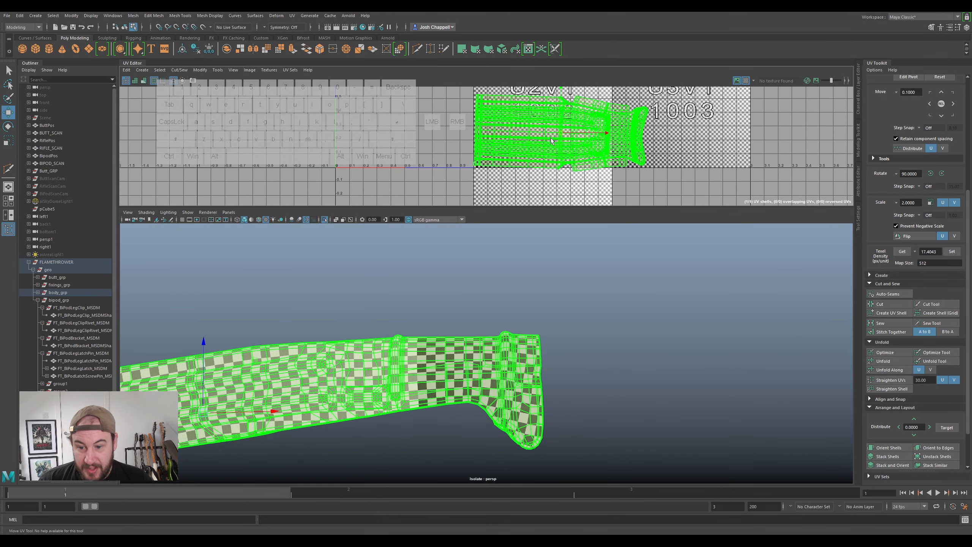
pyautogui.press('r')
pyautogui.moveTo(562, 134); pyautogui.dragTo(545, 140)
pyautogui.press('w')
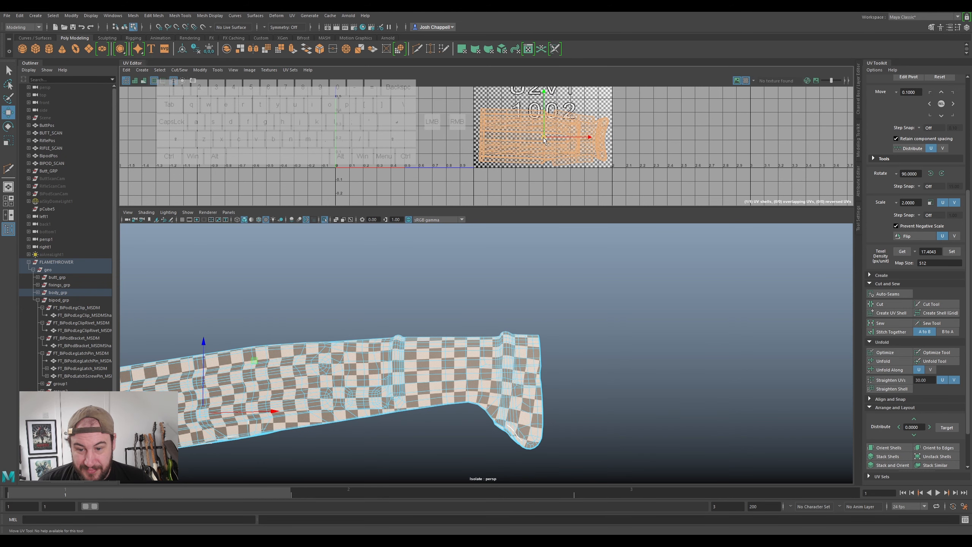
# - Enlarge the stock's UV shell slightly to fill tile 1002's width and sample its texel density
pyautogui.press('r')
pyautogui.moveTo(546, 140)
pyautogui.mouseDown()
pyautogui.moveTo(589, 130)
pyautogui.moveTo(544, 140)
pyautogui.mouseUp()
pyautogui.press('w')
pyautogui.press('e')
pyautogui.press('w')
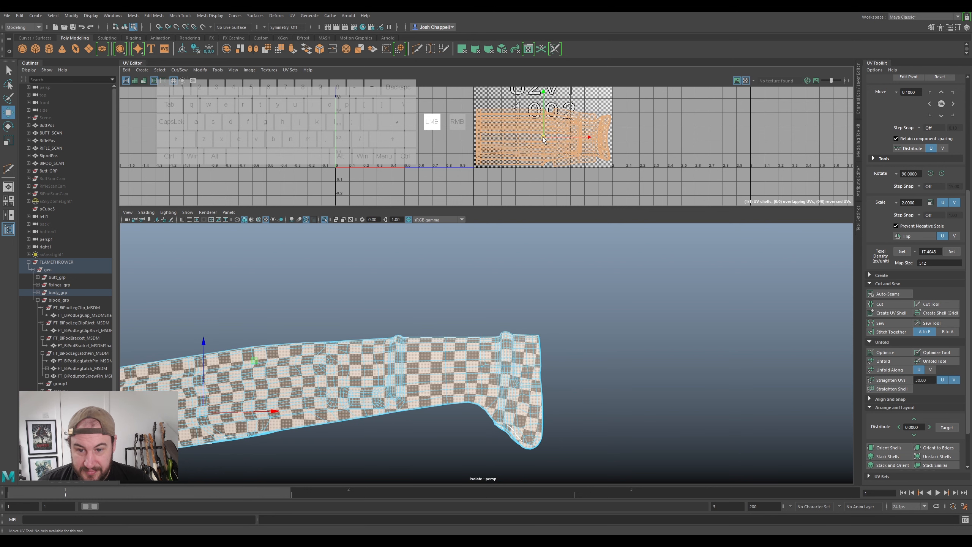
pyautogui.click(897, 254)
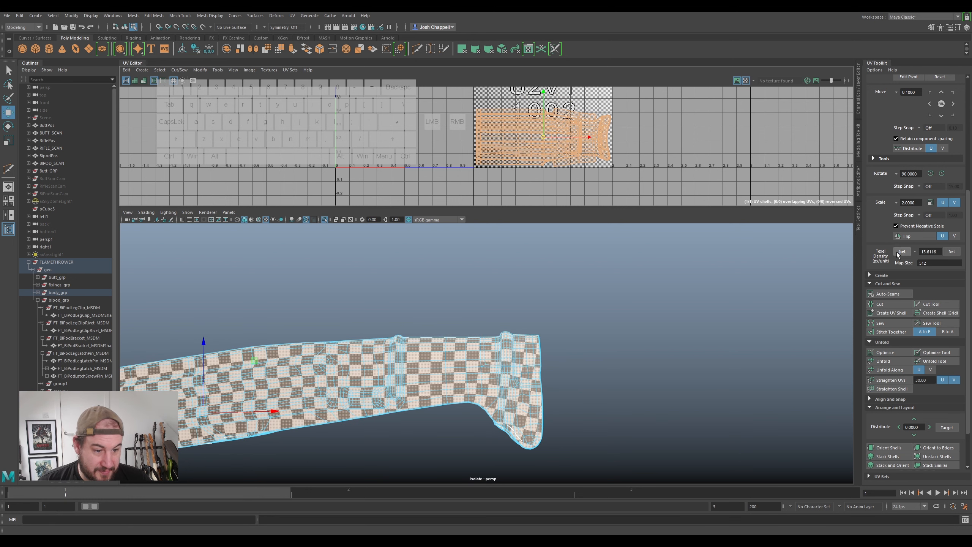
# - Exit the stock's isolated view to bring back the whole flamethrower and clear the selection
pyautogui.scroll(-3, 601, 248)
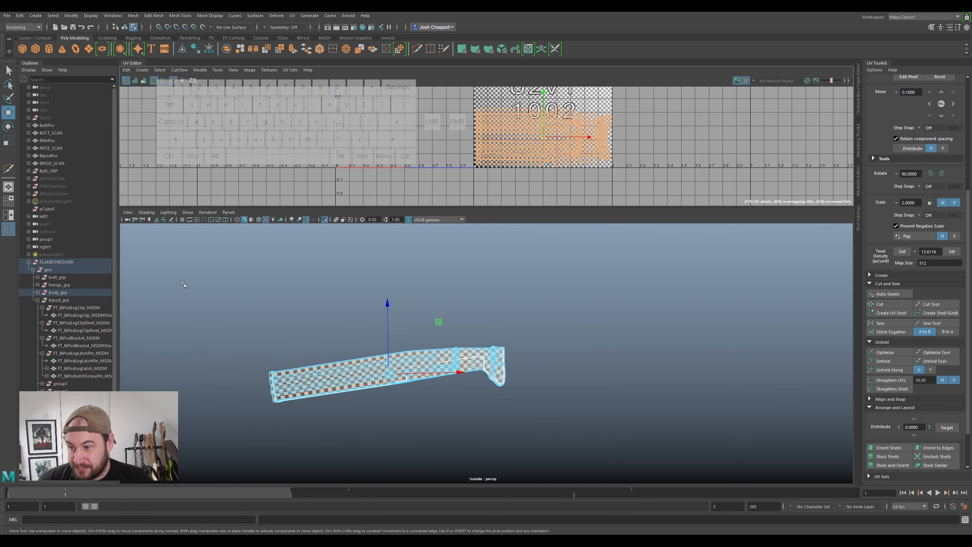
pyautogui.keyDown('alt'); pyautogui.moveTo(472, 345); pyautogui.dragTo(473, 320, button='middle'); pyautogui.keyUp('alt')
pyautogui.scroll(5, 473, 320)
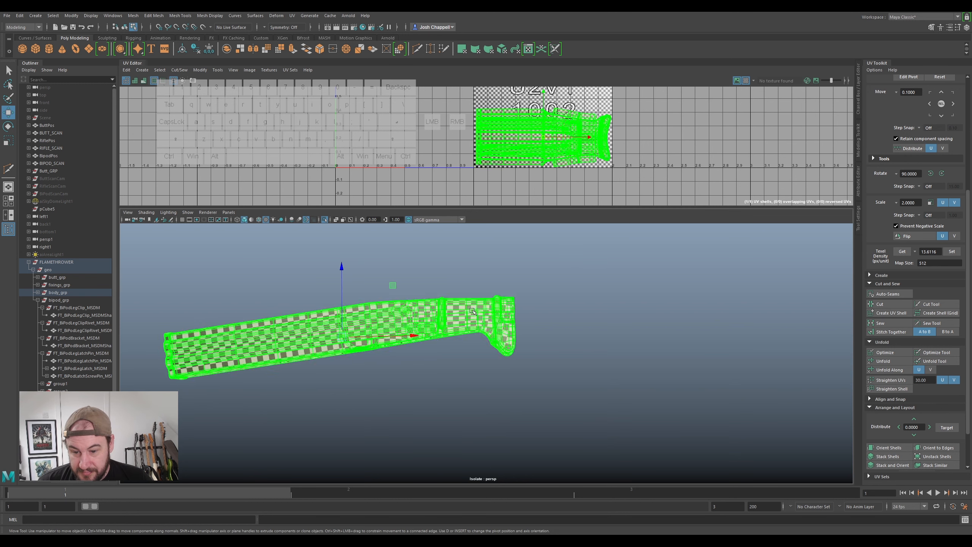
pyautogui.rightClick(567, 128)
pyautogui.moveTo(484, 285); pyautogui.dragTo(503, 276, button='right')
pyautogui.hotkey('ctrl', '1')
pyautogui.scroll(-5, 502, 276)
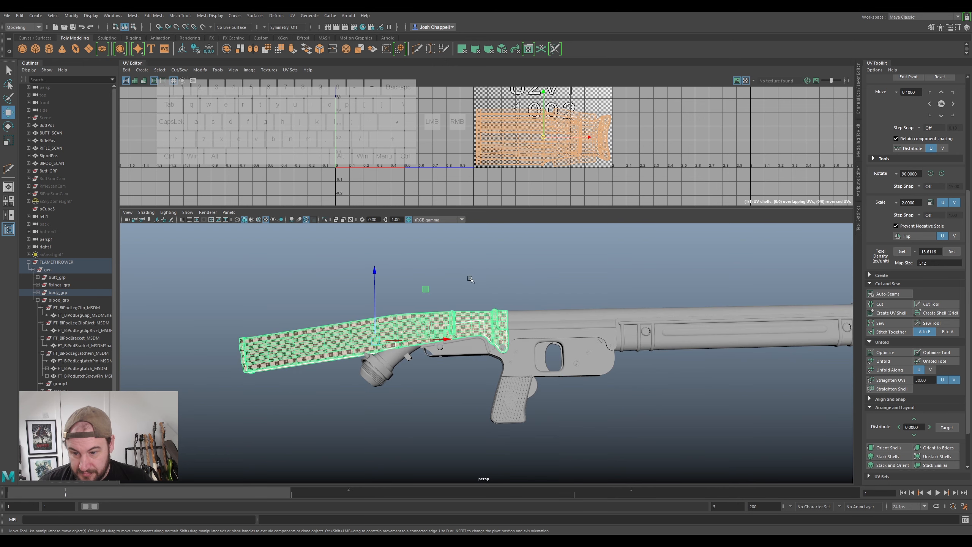
pyautogui.click(467, 276)
# - Expand the entire geo group and select the hidden FT_Butt, FT_ButtInner, FT_SplitPinTop and FT_SplitPinBottom objects
pyautogui.keyDown('alt'); pyautogui.moveTo(467, 278); pyautogui.dragTo(335, 224); pyautogui.keyUp('alt')
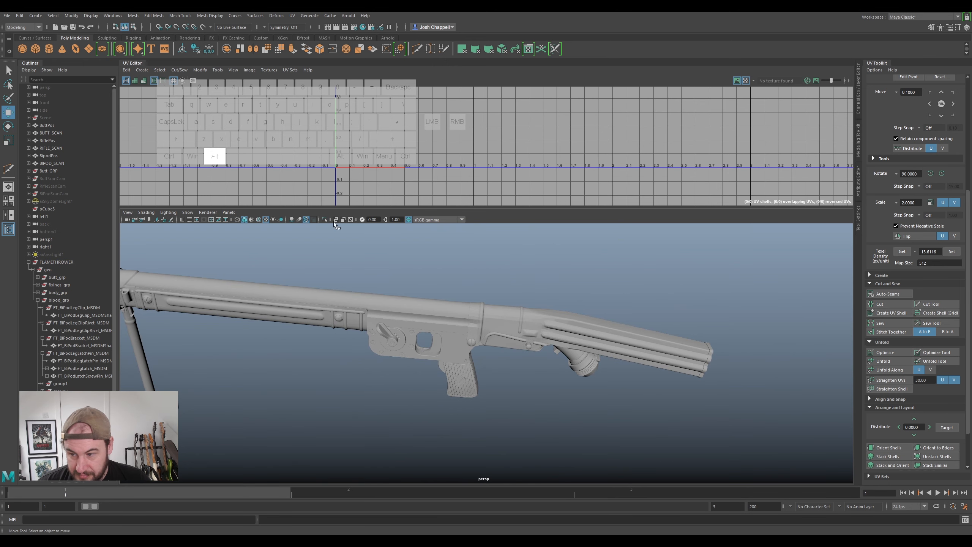
pyautogui.keyDown('alt'); pyautogui.moveTo(373, 296); pyautogui.dragTo(366, 293, button='middle'); pyautogui.keyUp('alt')
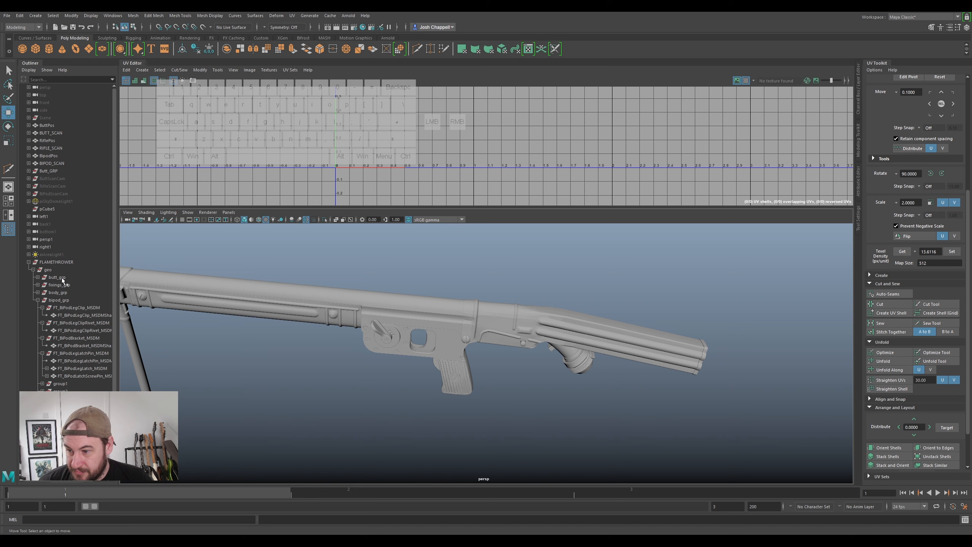
pyautogui.keyDown('shift'); pyautogui.click(34, 270); pyautogui.keyUp('shift')
pyautogui.keyDown('shift'); pyautogui.click(33, 269); pyautogui.keyUp('shift')
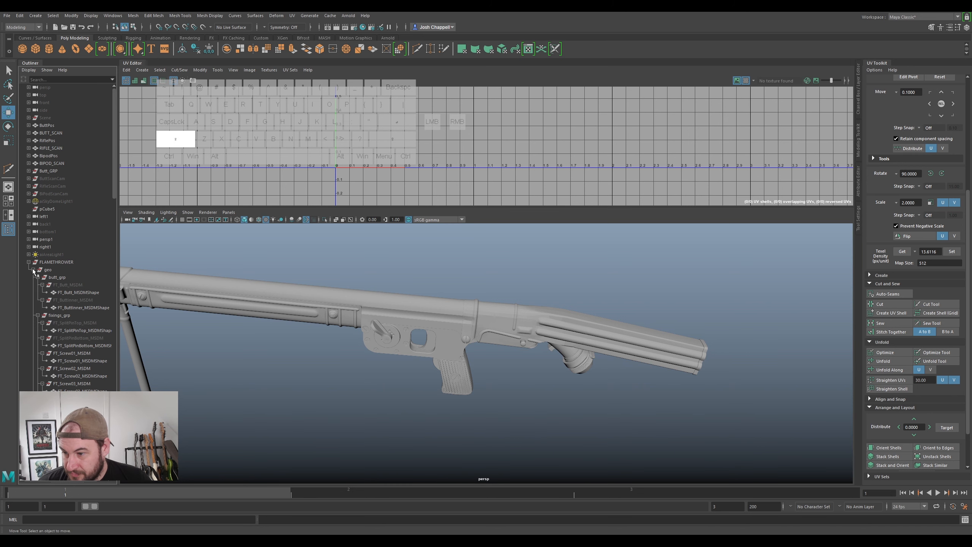
pyautogui.click(73, 284)
pyautogui.keyDown('ctrl'); pyautogui.click(76, 300); pyautogui.keyUp('ctrl')
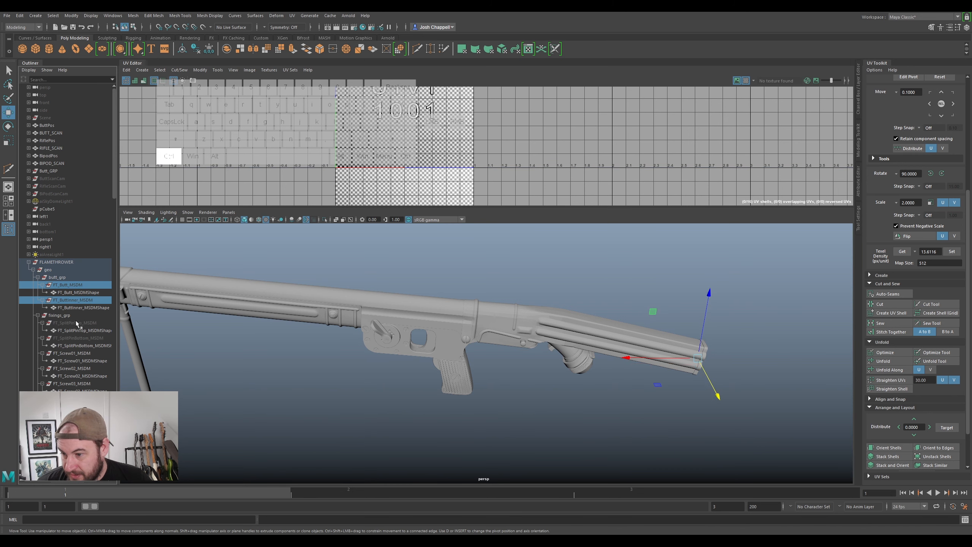
pyautogui.keyDown('ctrl'); pyautogui.click(77, 323); pyautogui.keyUp('ctrl')
pyautogui.keyDown('ctrl'); pyautogui.click(78, 339); pyautogui.keyUp('ctrl')
# - Add FT_ButtLatchBottom and FT_ButtLatchTop to the selection and unhide all the selected butt parts
pyautogui.scroll(-2, 142, 351)
pyautogui.scroll(-15, 88, 381)
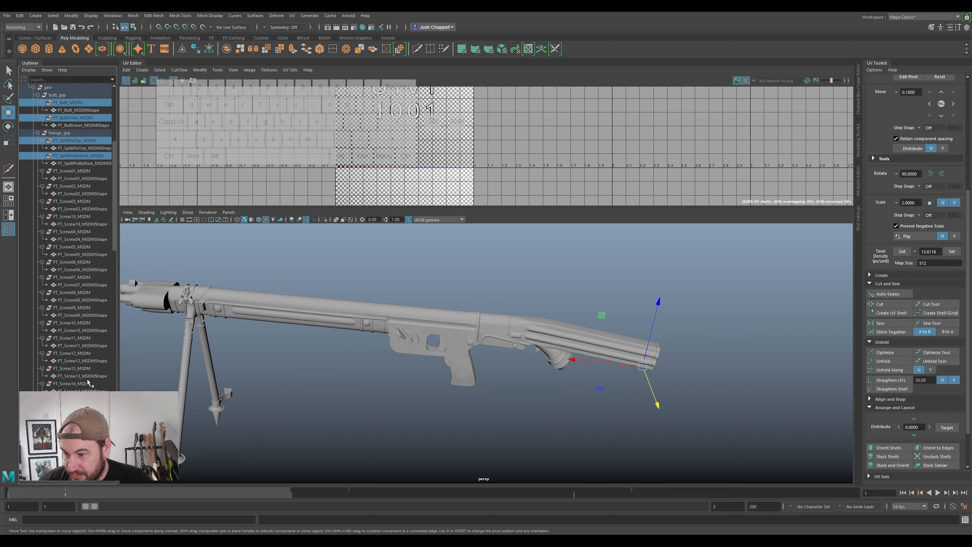
pyautogui.scroll(-10, 79, 351)
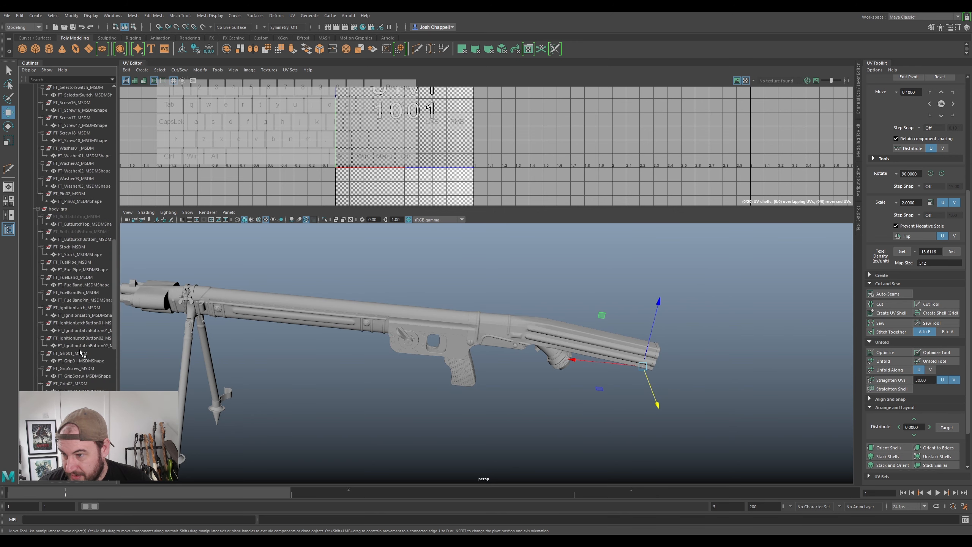
pyautogui.scroll(-10, 86, 348)
pyautogui.scroll(8, 82, 304)
pyautogui.click(83, 293)
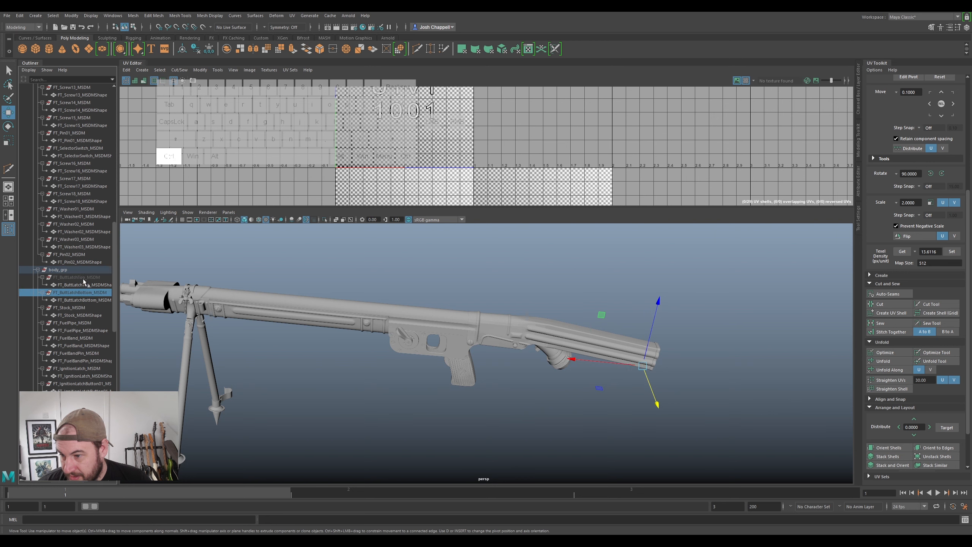
pyautogui.keyDown('ctrl'); pyautogui.click(84, 277); pyautogui.keyUp('ctrl')
pyautogui.press('h')
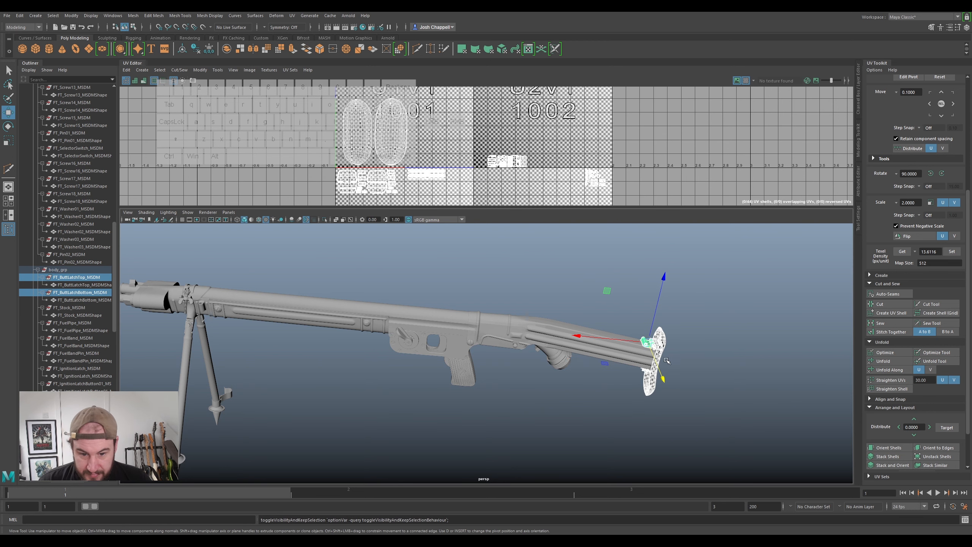
# - Set the texel density of all the butt parts' UV shells to 13.6116 at a map size of 512
pyautogui.scroll(-3, 506, 151)
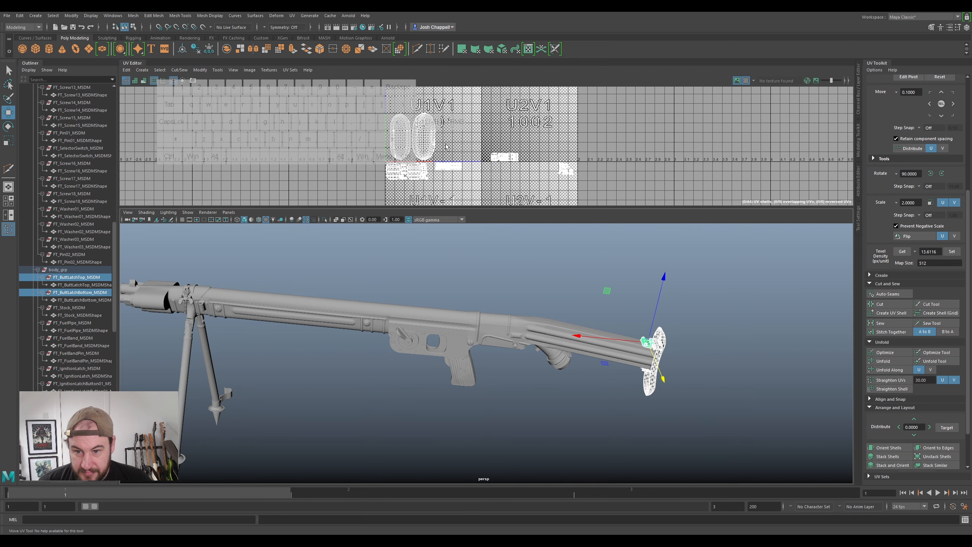
pyautogui.rightClick(428, 140)
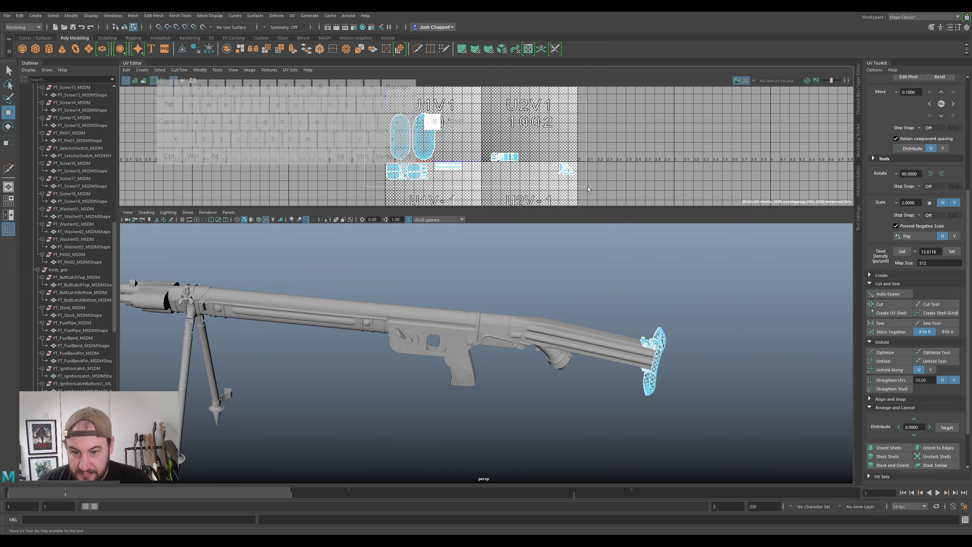
pyautogui.moveTo(582, 189); pyautogui.dragTo(582, 190)
pyautogui.click(950, 252)
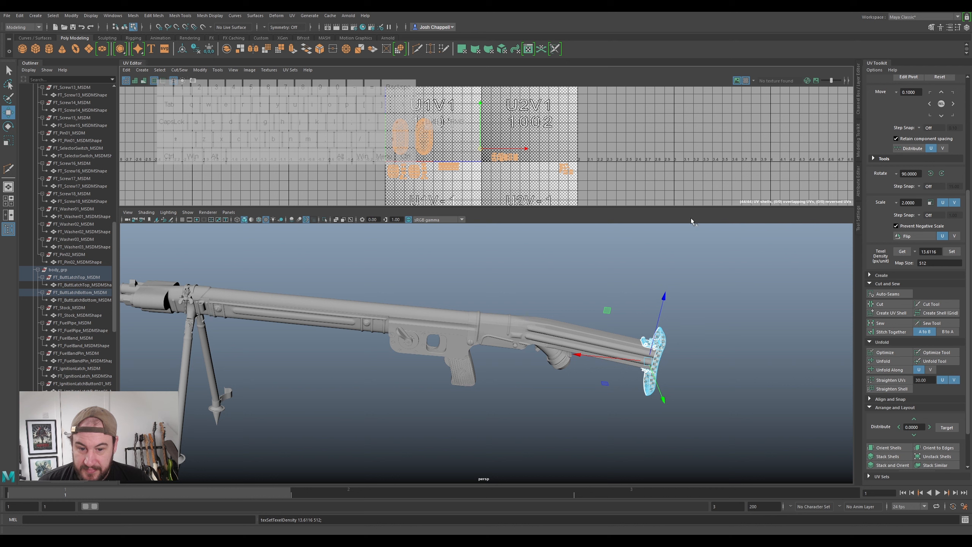
# - Select the stock alongside the butt parts and examine how their checker sizes compare from several angles
pyautogui.keyDown('alt'); pyautogui.moveTo(594, 290); pyautogui.dragTo(538, 253, button='middle'); pyautogui.keyUp('alt')
pyautogui.keyDown('alt'); pyautogui.moveTo(539, 252); pyautogui.dragTo(555, 284, button='right'); pyautogui.keyUp('alt')
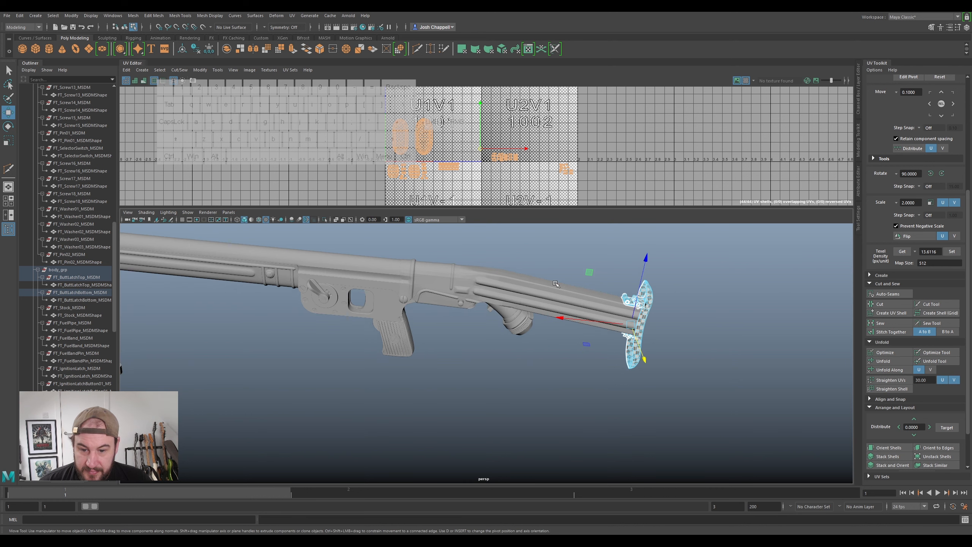
pyautogui.moveTo(647, 300); pyautogui.dragTo(650, 292, button='right')
pyautogui.click(589, 297)
pyautogui.keyDown('alt'); pyautogui.moveTo(596, 282); pyautogui.dragTo(547, 265); pyautogui.keyUp('alt')
pyautogui.keyDown('alt'); pyautogui.moveTo(547, 265); pyautogui.dragTo(567, 320, button='right'); pyautogui.keyUp('alt')
pyautogui.moveTo(566, 320)
pyautogui.keyDown('alt'); pyautogui.mouseDown()
pyautogui.moveTo(549, 321)
pyautogui.moveTo(567, 306)
pyautogui.mouseUp(); pyautogui.keyUp('alt')
pyautogui.keyDown('alt'); pyautogui.moveTo(566, 307); pyautogui.dragTo(569, 298, button='middle'); pyautogui.keyUp('alt')
pyautogui.keyDown('alt'); pyautogui.moveTo(569, 297); pyautogui.dragTo(540, 355); pyautogui.keyUp('alt')
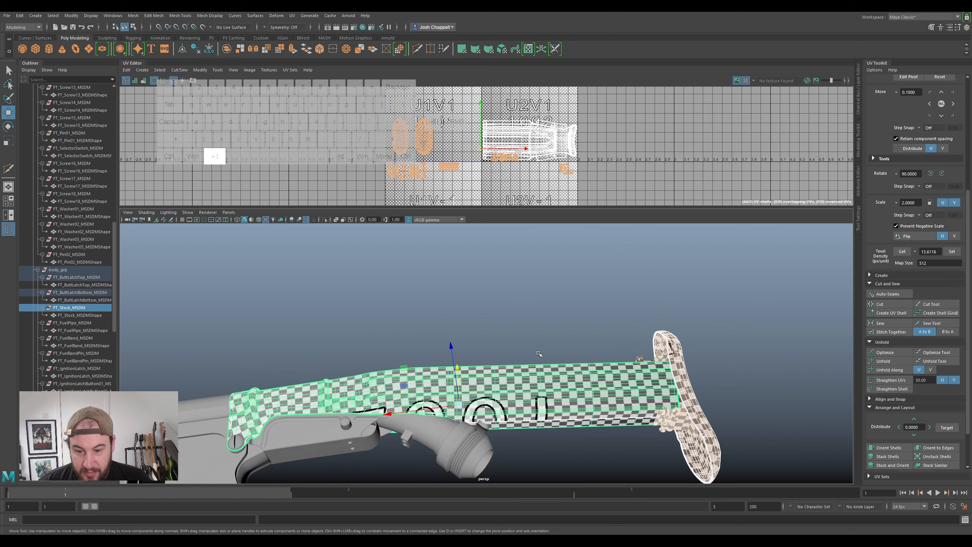
pyautogui.keyDown('alt'); pyautogui.moveTo(540, 355); pyautogui.dragTo(594, 303, button='middle'); pyautogui.keyUp('alt')
pyautogui.keyDown('alt'); pyautogui.moveTo(594, 303); pyautogui.dragTo(585, 316); pyautogui.keyUp('alt')
pyautogui.keyDown('alt'); pyautogui.moveTo(585, 316); pyautogui.dragTo(598, 271, button='middle'); pyautogui.keyUp('alt')
pyautogui.keyDown('alt'); pyautogui.moveTo(598, 271); pyautogui.dragTo(568, 330, button='right'); pyautogui.keyUp('alt')
# - Select the stock and all the butt parts together and switch to UV shell selection
pyautogui.moveTo(532, 136); pyautogui.dragTo(521, 125, button='right')
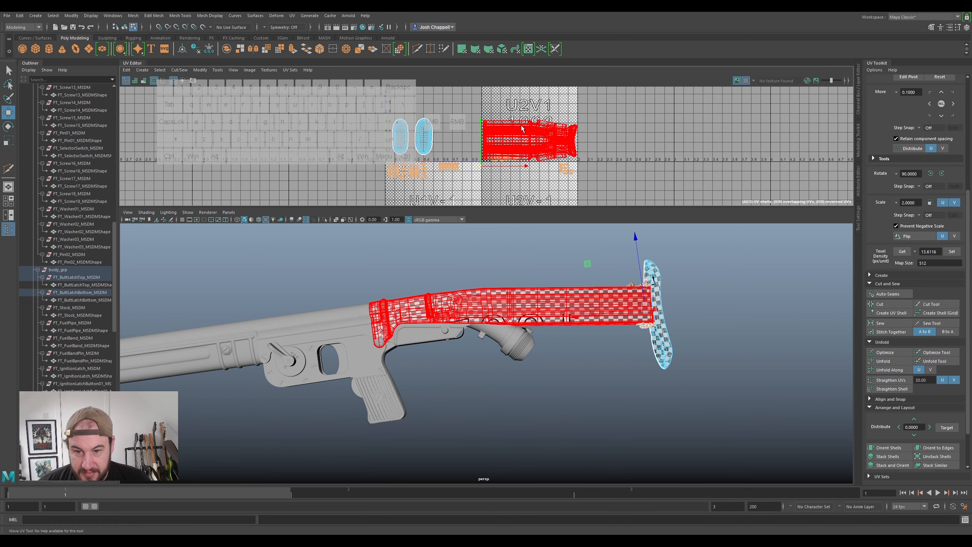
pyautogui.click(531, 140)
pyautogui.moveTo(613, 318); pyautogui.dragTo(703, 270, button='right')
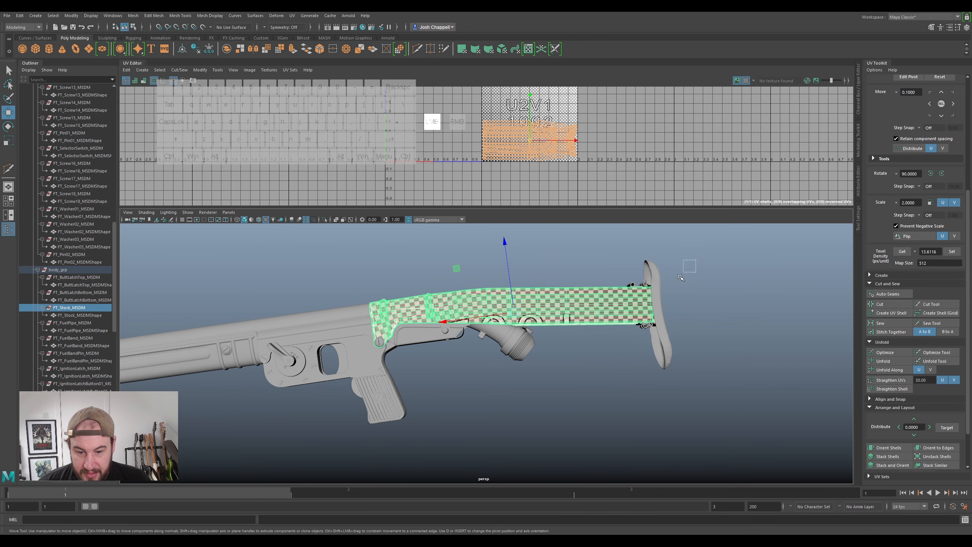
pyautogui.moveTo(681, 277); pyautogui.dragTo(599, 363)
pyautogui.rightClick(514, 125)
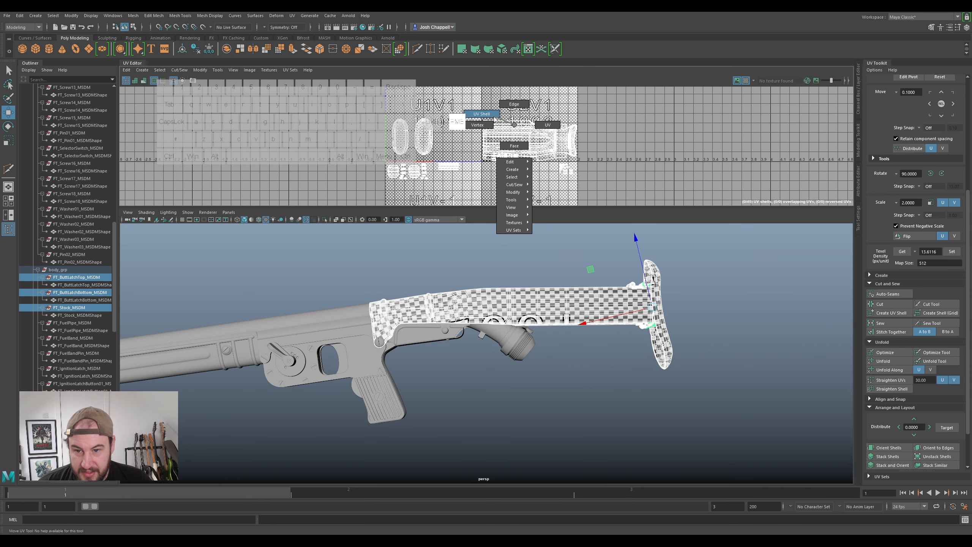
pyautogui.moveTo(496, 120); pyautogui.dragTo(494, 118, button='right')
# - Move the stock's UV shell out of tile 1002 into the lower part of the U1V-1 tile
pyautogui.click(538, 153)
pyautogui.scroll(-1, 539, 149)
pyautogui.keyDown('alt'); pyautogui.moveTo(544, 149); pyautogui.dragTo(585, 162, button='middle'); pyautogui.keyUp('alt')
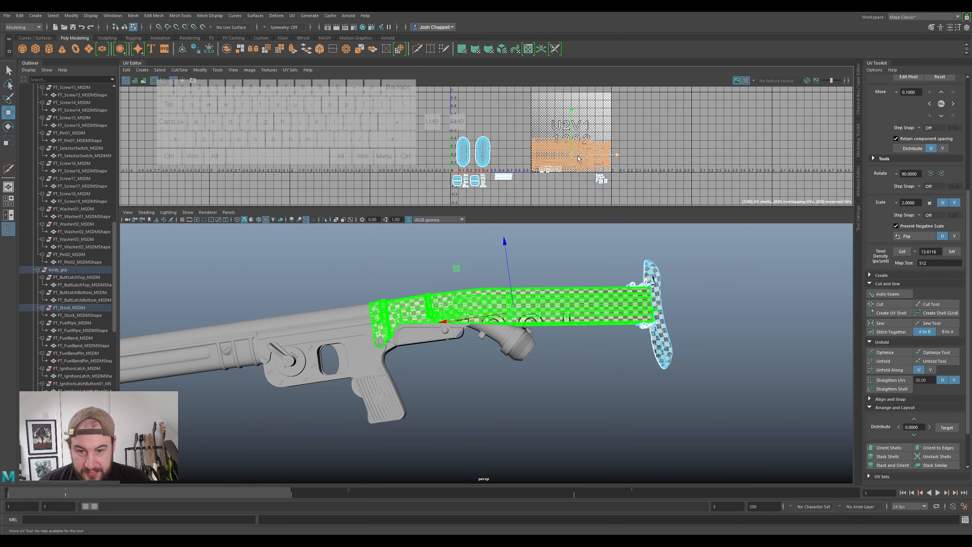
pyautogui.press('alt')
pyautogui.keyDown('alt'); pyautogui.moveTo(563, 161); pyautogui.dragTo(575, 119, button='middle'); pyautogui.keyUp('alt')
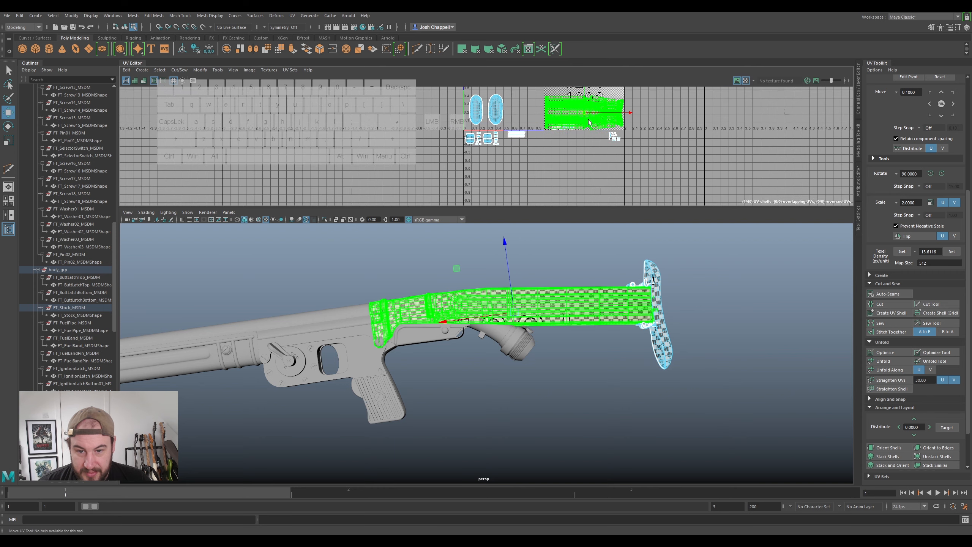
pyautogui.moveTo(575, 120); pyautogui.dragTo(523, 180)
pyautogui.keyDown('alt'); pyautogui.moveTo(523, 180); pyautogui.dragTo(595, 134, button='middle'); pyautogui.keyUp('alt')
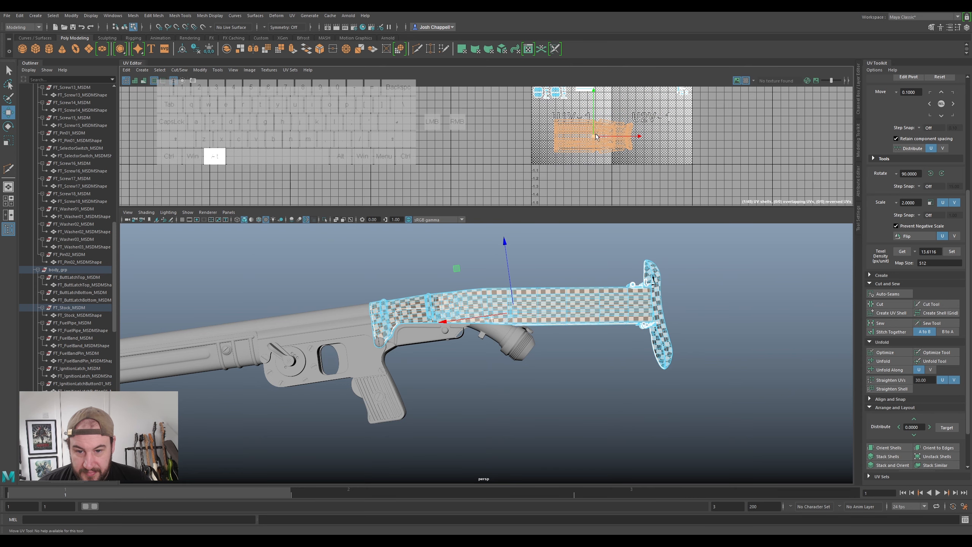
pyautogui.moveTo(589, 138); pyautogui.dragTo(569, 144)
pyautogui.scroll(4, 575, 149)
pyautogui.keyDown('alt'); pyautogui.scroll(-5, 571, 144); pyautogui.keyUp('alt')
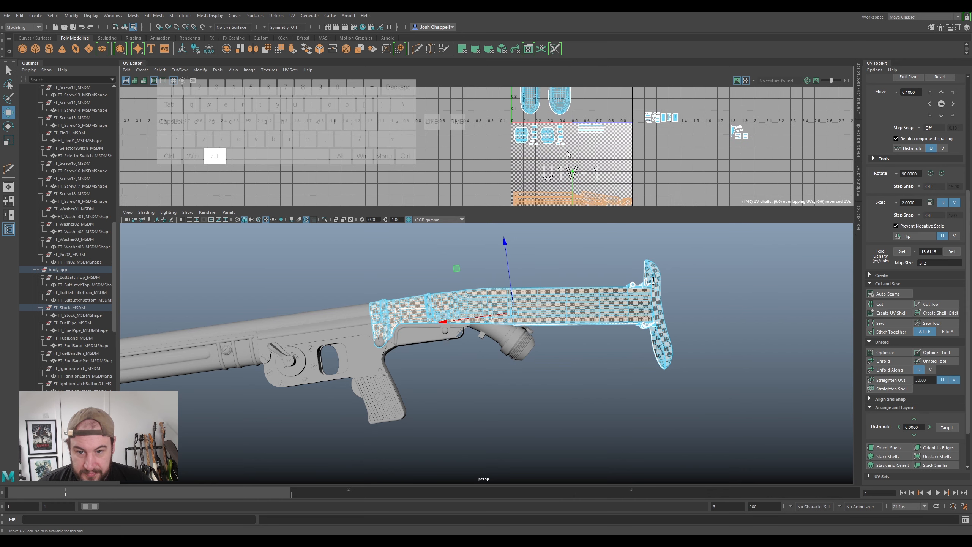
# - Move one oval butt plate shell into tile U1V-1, above the stock shell at the tile's right edge
pyautogui.click(533, 94)
pyautogui.moveTo(531, 91); pyautogui.dragTo(620, 168)
pyautogui.keyDown('alt'); pyautogui.moveTo(622, 175); pyautogui.dragTo(601, 145, button='middle'); pyautogui.keyUp('alt')
pyautogui.scroll(1, 601, 145)
pyautogui.click(600, 145)
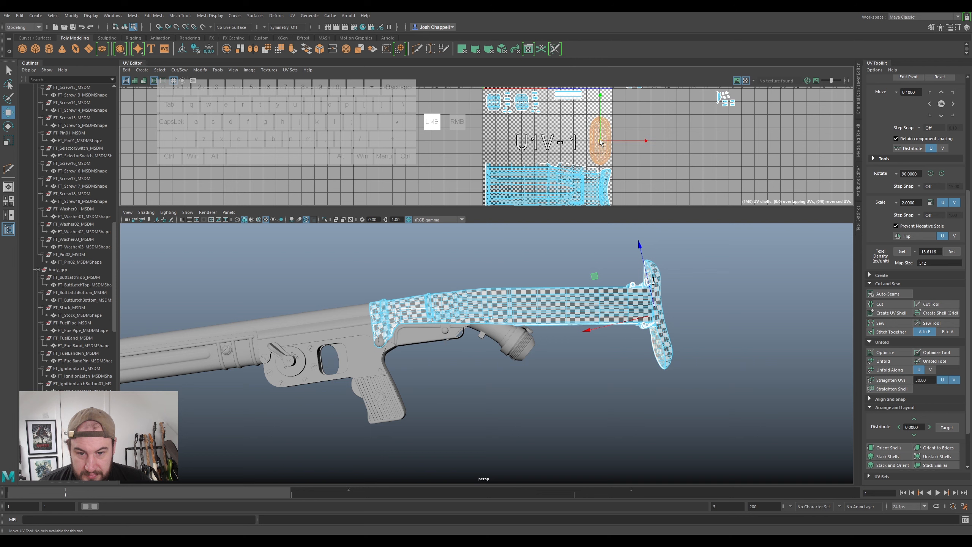
# - Place the other oval butt plate shell directly beside the first one in tile U1V-1
pyautogui.scroll(-1, 600, 139)
pyautogui.keyDown('alt'); pyautogui.moveTo(619, 130); pyautogui.dragTo(623, 166, button='middle'); pyautogui.keyUp('alt')
pyautogui.click(550, 108)
pyautogui.moveTo(549, 108); pyautogui.dragTo(583, 178)
pyautogui.scroll(4, 585, 179)
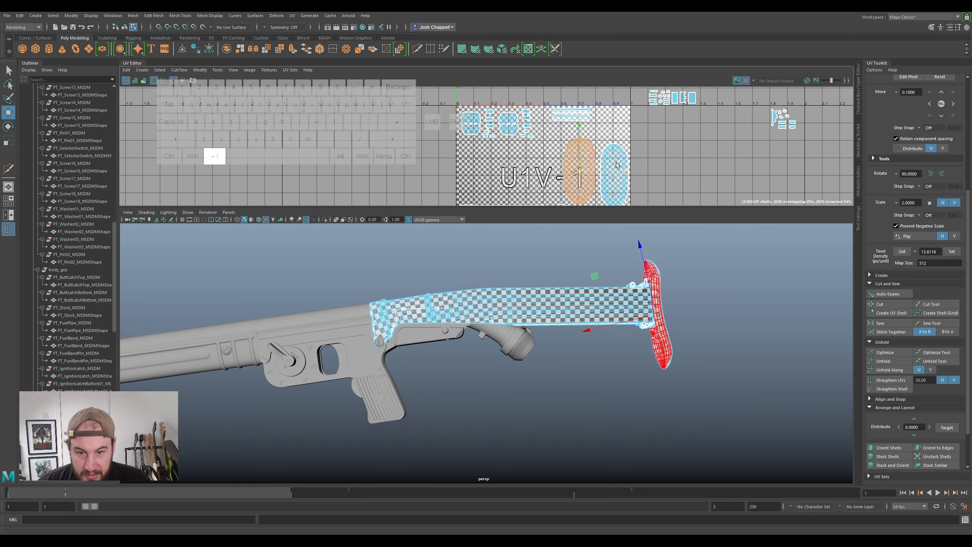
pyautogui.keyDown('alt'); pyautogui.moveTo(577, 175); pyautogui.dragTo(574, 142, button='middle'); pyautogui.keyUp('alt')
pyautogui.scroll(1, 574, 142)
pyautogui.click(573, 143)
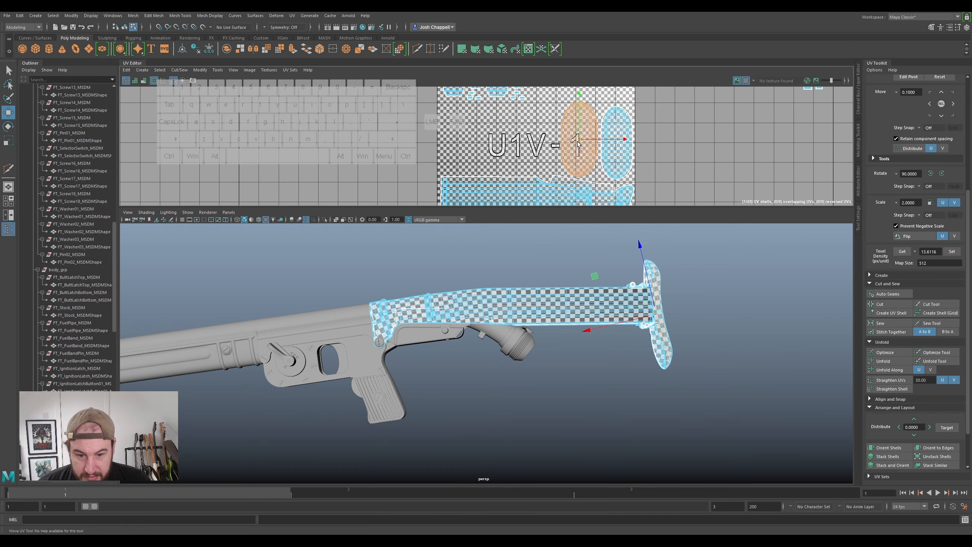
# - Move the top butt latch's shells to just above the left end of the stock shell and turn off the checker display
pyautogui.scroll(-3, 578, 146)
pyautogui.keyDown('alt'); pyautogui.moveTo(613, 158); pyautogui.dragTo(635, 195, button='middle'); pyautogui.keyUp('alt')
pyautogui.keyDown('alt'); pyautogui.moveTo(591, 172); pyautogui.dragTo(566, 146, button='middle'); pyautogui.keyUp('alt')
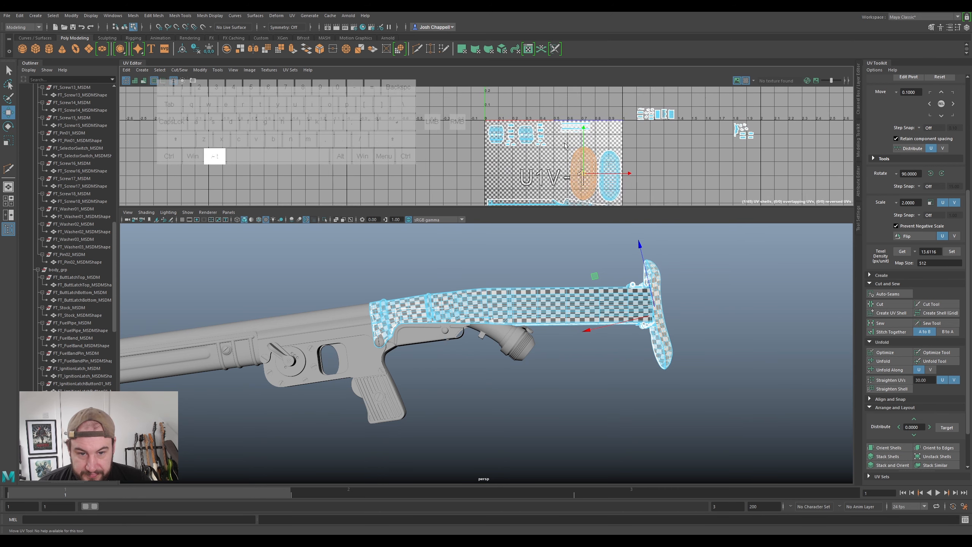
pyautogui.moveTo(691, 100); pyautogui.dragTo(511, 191)
pyautogui.keyDown('alt'); pyautogui.moveTo(511, 191); pyautogui.dragTo(566, 146, button='middle'); pyautogui.keyUp('alt')
pyautogui.scroll(5, 570, 146)
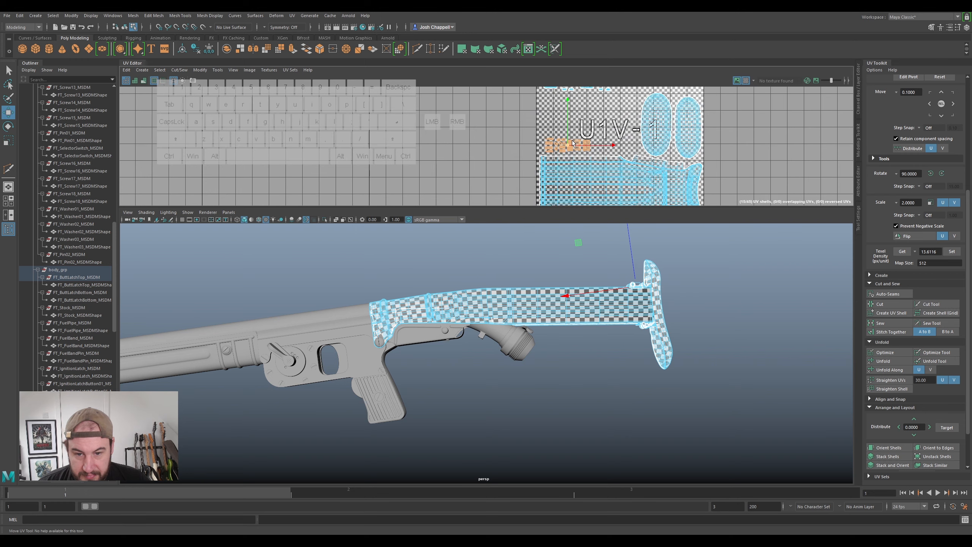
pyautogui.click(747, 81)
pyautogui.scroll(3, 600, 137)
pyautogui.moveTo(541, 148); pyautogui.dragTo(525, 155)
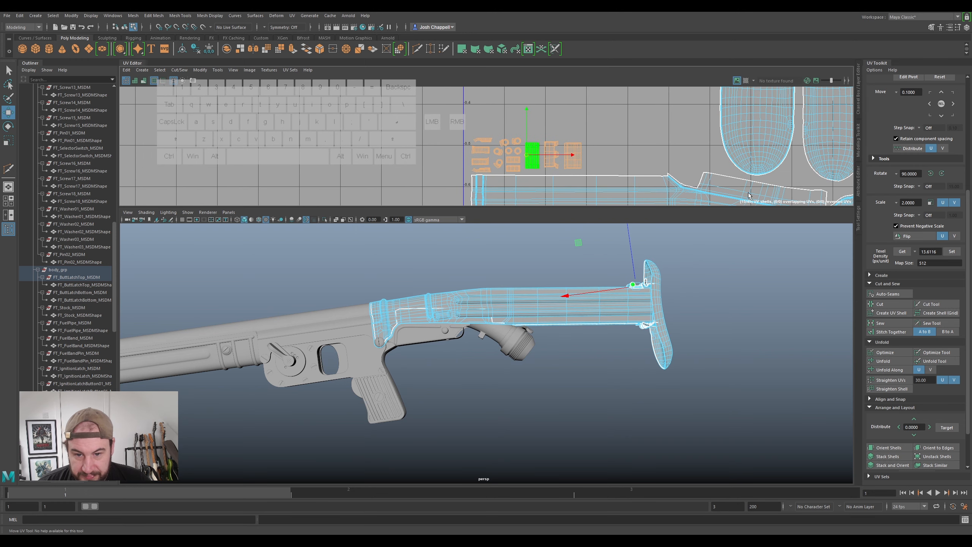
# - Move the two panelled shells and their small neighbouring pieces down to just above the top butt latch's shells
pyautogui.scroll(-6, 601, 111)
pyautogui.keyDown('alt'); pyautogui.moveTo(672, 120); pyautogui.dragTo(671, 150, button='middle'); pyautogui.keyUp('alt')
pyautogui.scroll(-3, 671, 149)
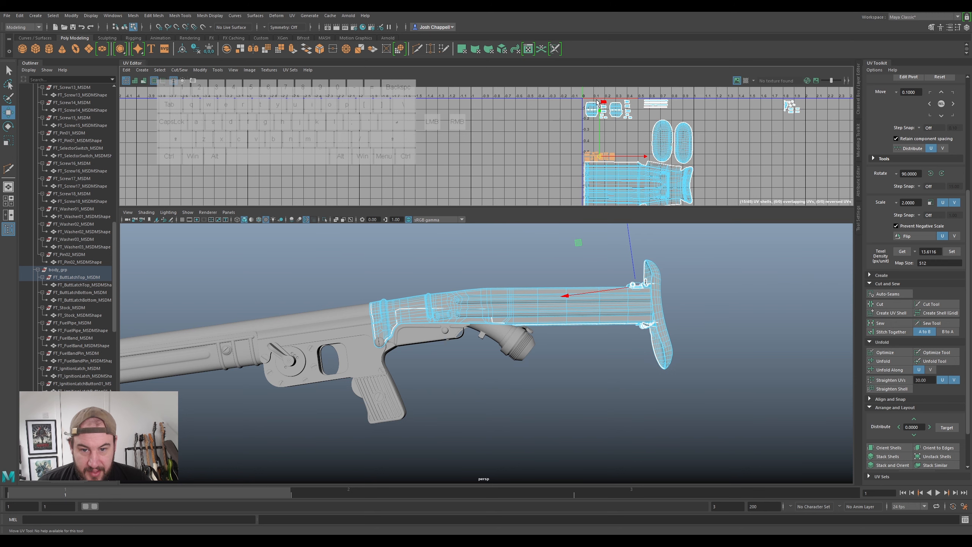
pyautogui.scroll(2, 615, 108)
pyautogui.moveTo(573, 92); pyautogui.dragTo(612, 152)
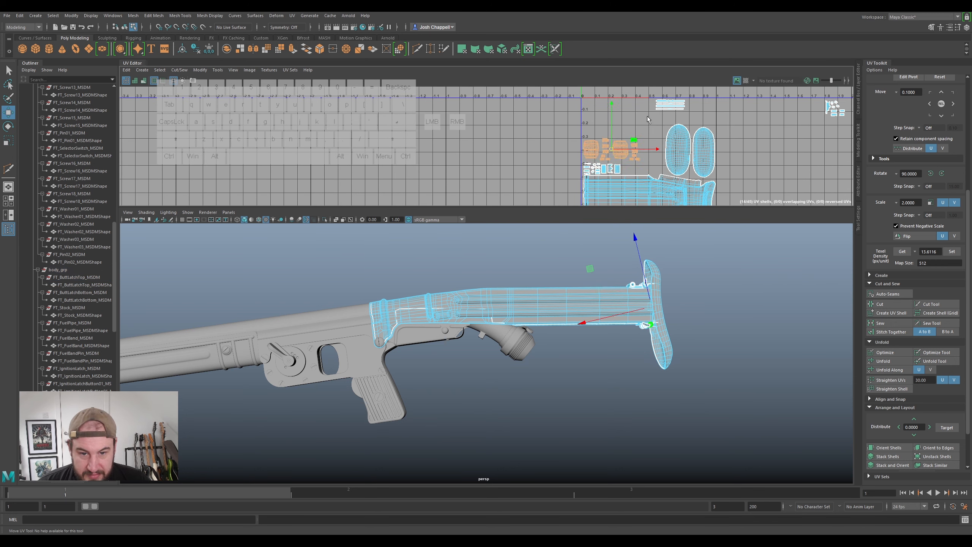
# - Stack the long strip shells and the bottom butt latch's shells above the panelled shells in tile U1V-1
pyautogui.moveTo(682, 100); pyautogui.dragTo(605, 128)
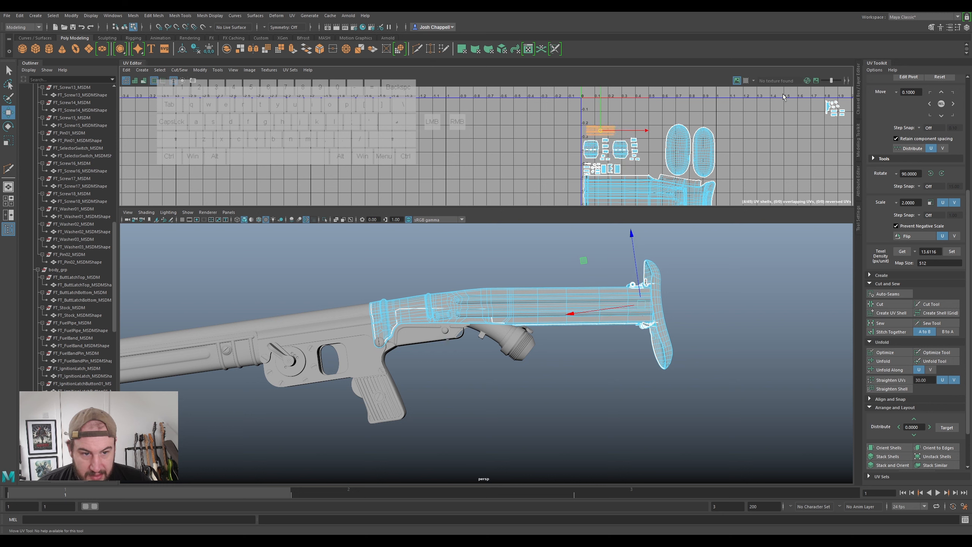
pyautogui.moveTo(857, 131); pyautogui.dragTo(627, 124)
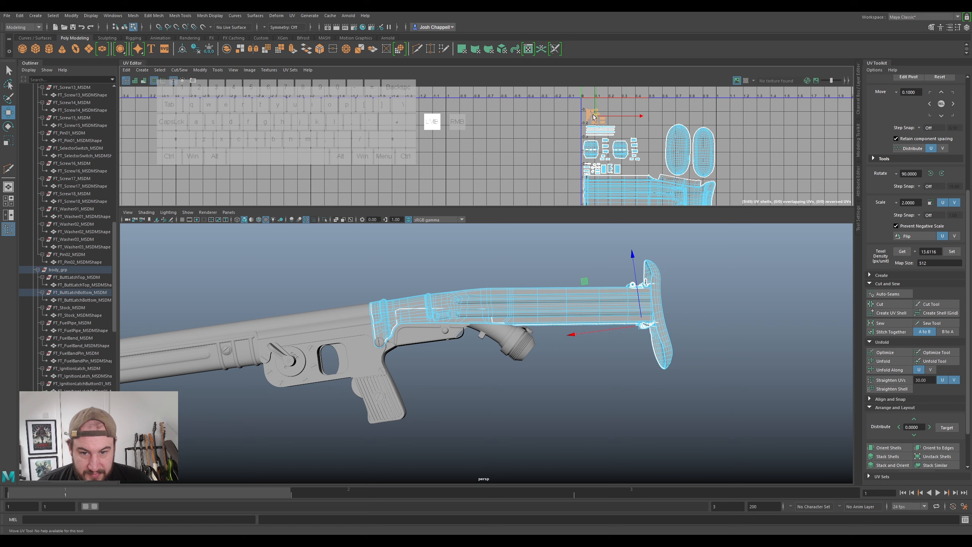
pyautogui.scroll(-2, 651, 139)
pyautogui.scroll(8, 636, 142)
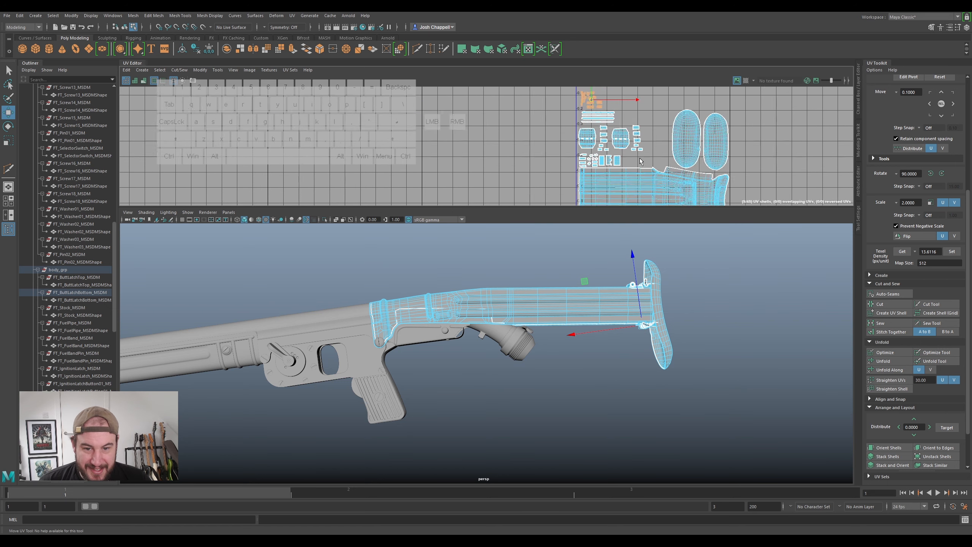
# - Move the small shells beside the first panelled shell in against its edge, keeping them in a compact column
pyautogui.keyDown('alt'); pyautogui.moveTo(551, 123); pyautogui.dragTo(587, 125, button='middle'); pyautogui.keyUp('alt')
pyautogui.scroll(1, 587, 126)
pyautogui.click(611, 155)
pyautogui.scroll(3, 599, 171)
pyautogui.keyDown('alt'); pyautogui.moveTo(599, 171); pyautogui.dragTo(594, 202, button='middle'); pyautogui.keyUp('alt')
pyautogui.scroll(2, 601, 117)
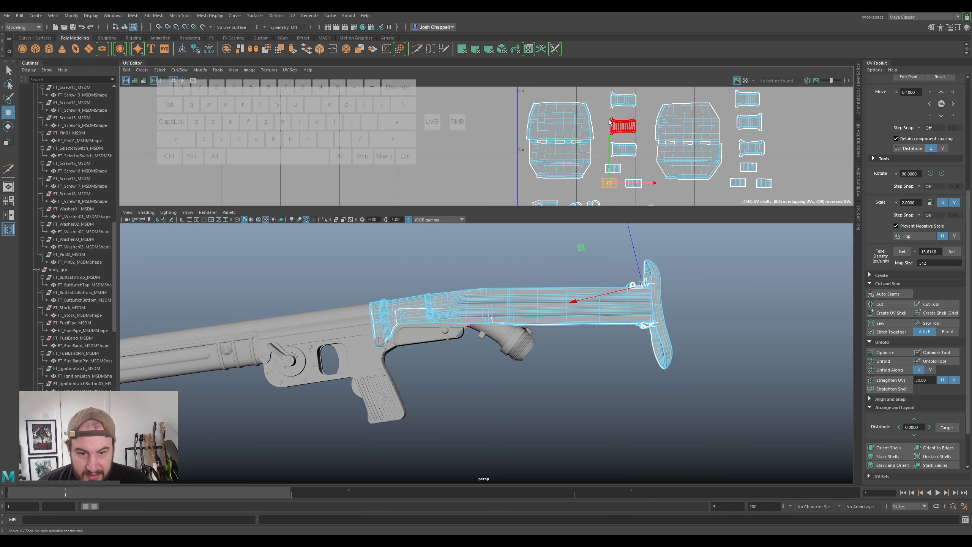
pyautogui.click(619, 106)
pyautogui.click(619, 107)
pyautogui.moveTo(610, 107); pyautogui.dragTo(599, 180)
pyautogui.click(613, 182)
pyautogui.click(636, 186)
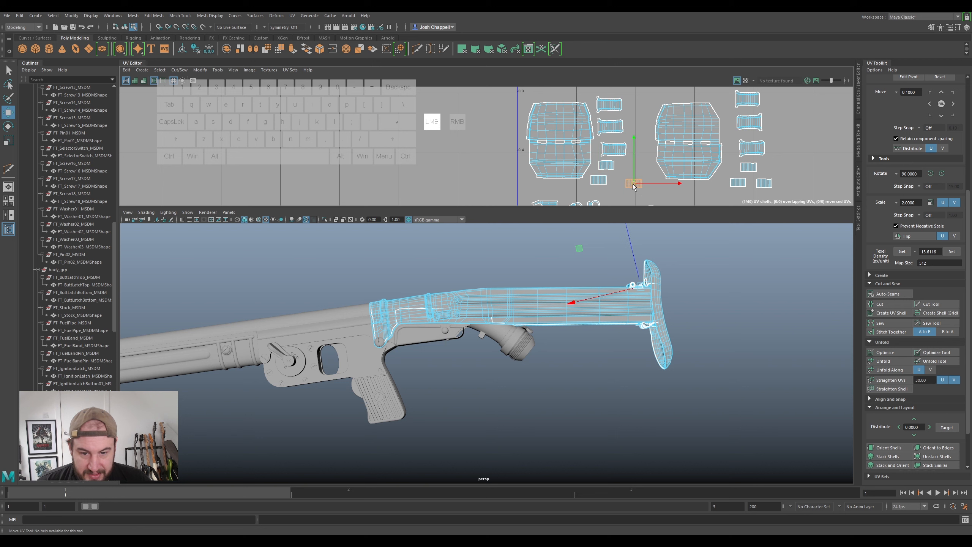
# - Shift the second panelled shell toward the first one and gather its small neighbouring shells closely beside it
pyautogui.click(687, 140)
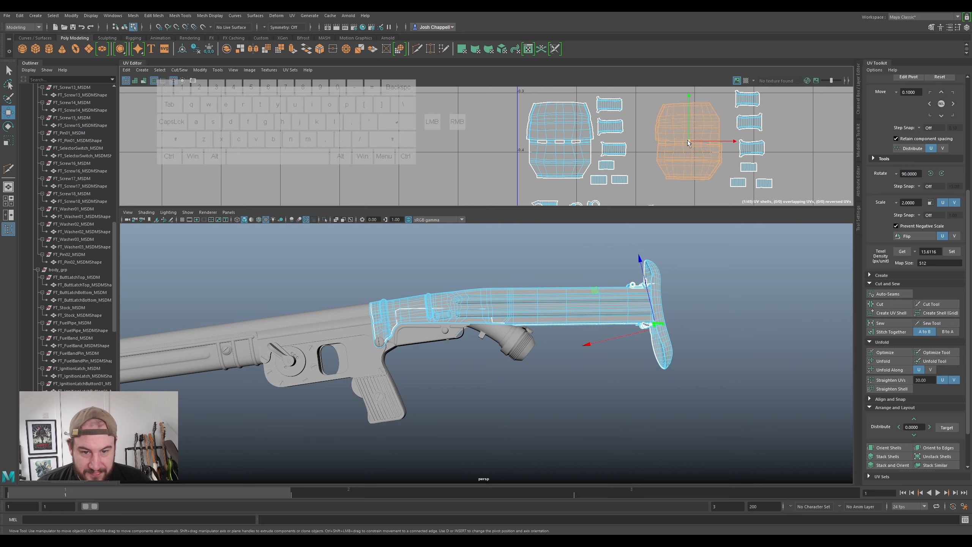
pyautogui.moveTo(693, 140); pyautogui.dragTo(677, 141)
pyautogui.click(747, 99)
pyautogui.moveTo(747, 99); pyautogui.dragTo(726, 185)
pyautogui.click(749, 123)
pyautogui.click(755, 148)
pyautogui.click(748, 172)
pyautogui.click(744, 185)
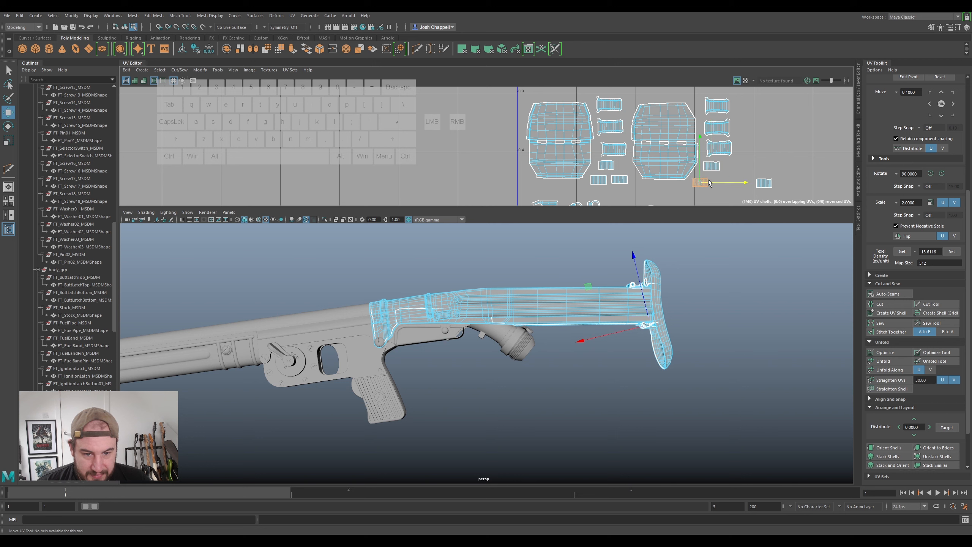
pyautogui.click(769, 183)
pyautogui.moveTo(769, 183); pyautogui.dragTo(731, 171)
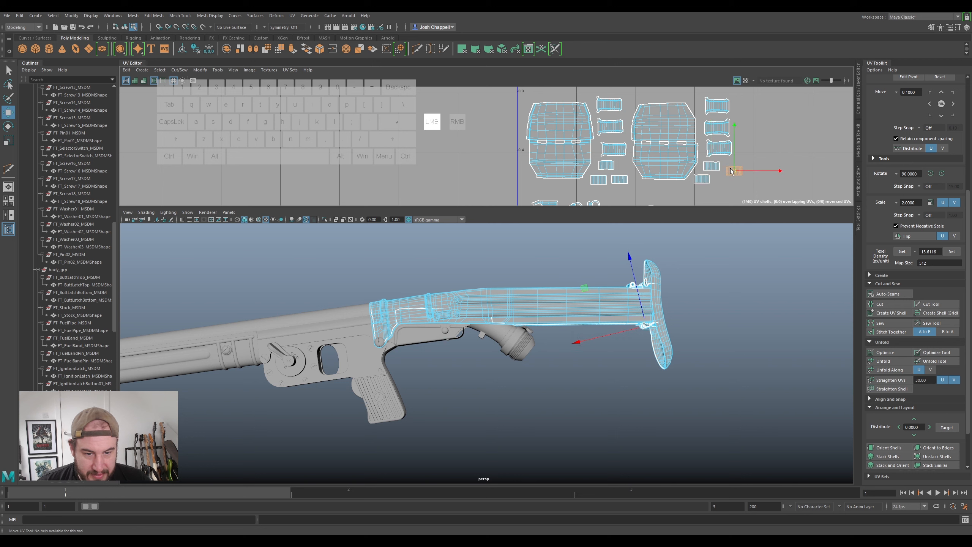
# - Return to object selection, select the stock and all the butt parts, and turn on the checker display
pyautogui.scroll(-5, 721, 180)
pyautogui.keyDown('alt'); pyautogui.moveTo(723, 176); pyautogui.dragTo(698, 161, button='middle'); pyautogui.keyUp('alt')
pyautogui.scroll(-3, 737, 124)
pyautogui.scroll(2, 710, 147)
pyautogui.scroll(-3, 691, 127)
pyautogui.scroll(-4, 737, 129)
pyautogui.rightClick(654, 270)
pyautogui.moveTo(654, 271); pyautogui.dragTo(688, 261, button='right')
pyautogui.click(687, 262)
pyautogui.moveTo(687, 263); pyautogui.dragTo(616, 315)
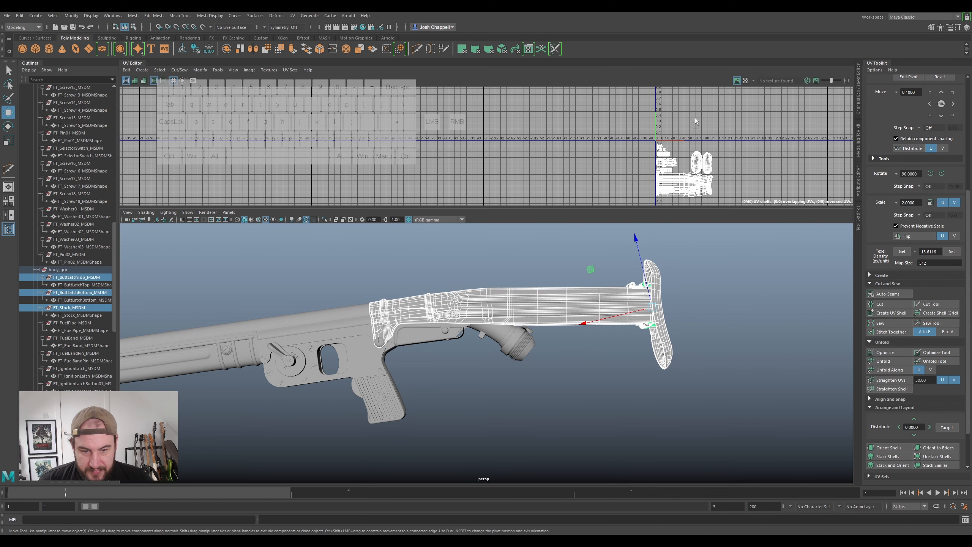
pyautogui.click(745, 81)
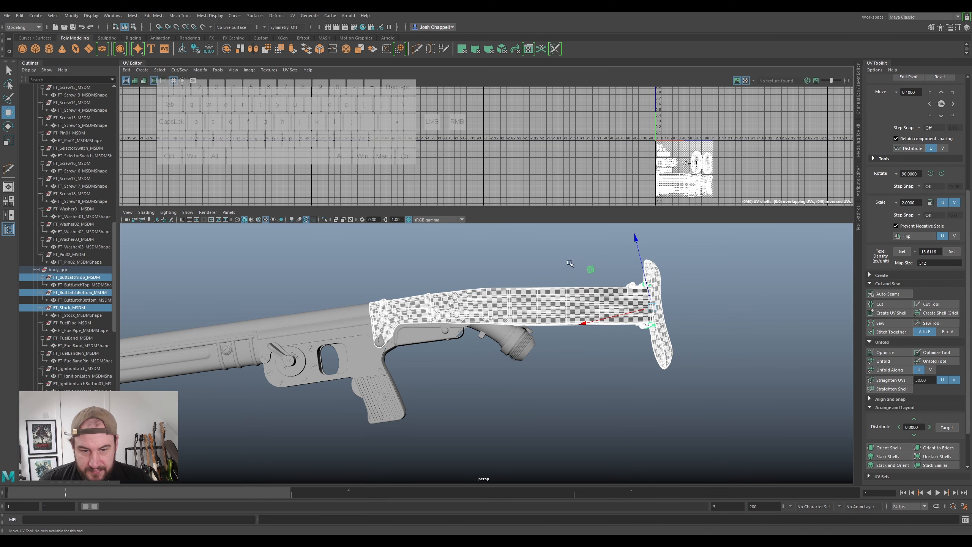
# - Create a new display layer containing the selected stock, butt plate and latch parts
pyautogui.keyDown('alt'); pyautogui.moveTo(568, 260); pyautogui.dragTo(678, 323, button='middle'); pyautogui.keyUp('alt')
pyautogui.click(683, 337)
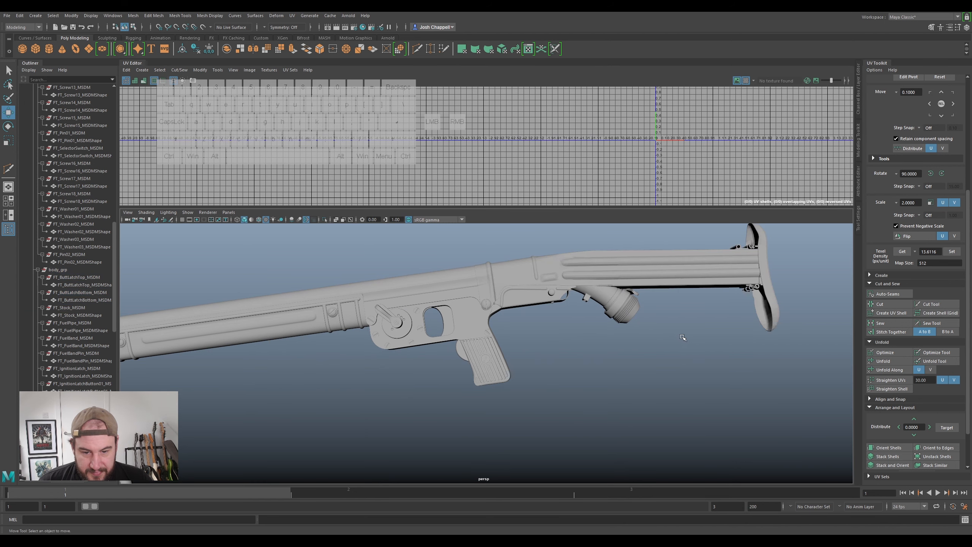
pyautogui.keyDown('alt'); pyautogui.moveTo(639, 320); pyautogui.dragTo(651, 272); pyautogui.keyUp('alt')
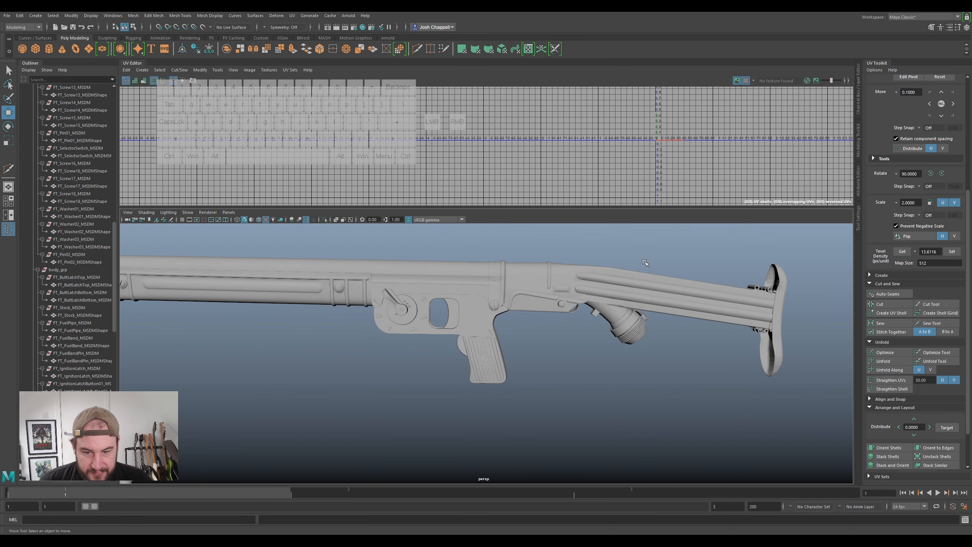
pyautogui.click(638, 287)
pyautogui.keyDown('alt'); pyautogui.moveTo(729, 269); pyautogui.dragTo(695, 267, button='middle'); pyautogui.keyUp('alt')
pyautogui.moveTo(778, 263); pyautogui.dragTo(697, 370)
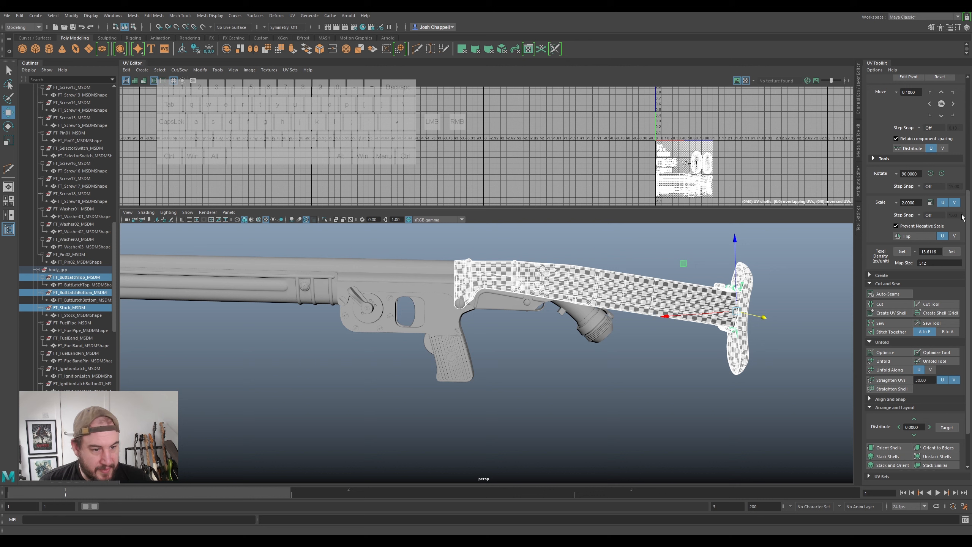
pyautogui.click(858, 111)
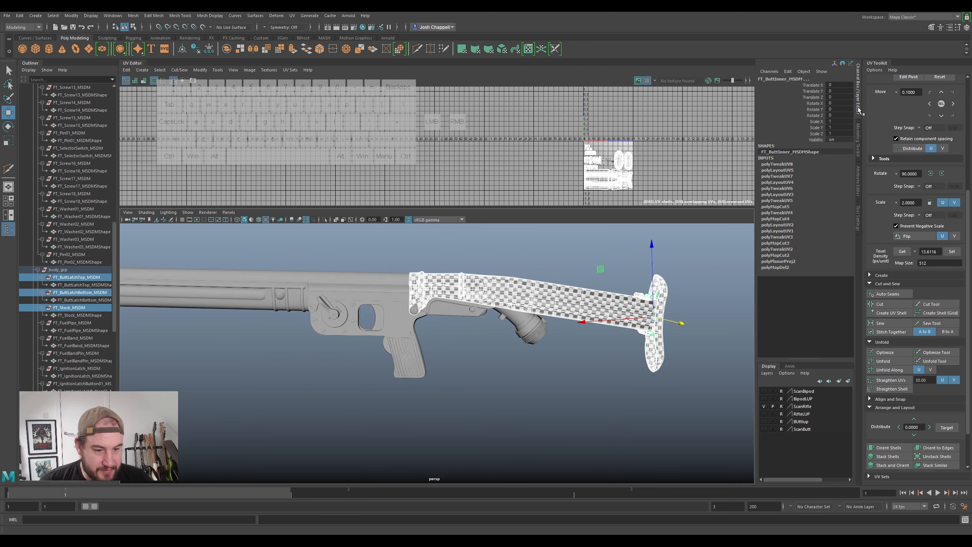
pyautogui.click(848, 381)
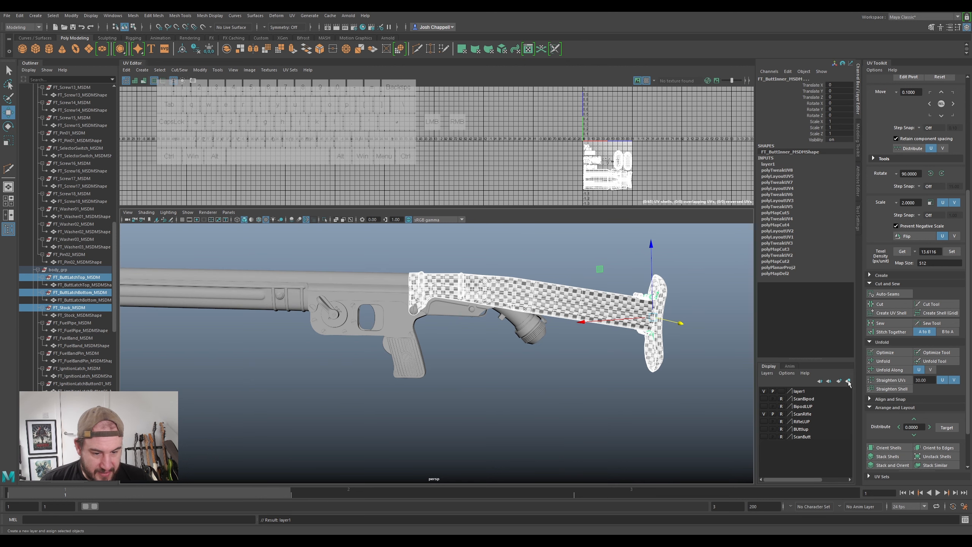
# - Rename the new display layer to UV and hide it
pyautogui.click(805, 392)
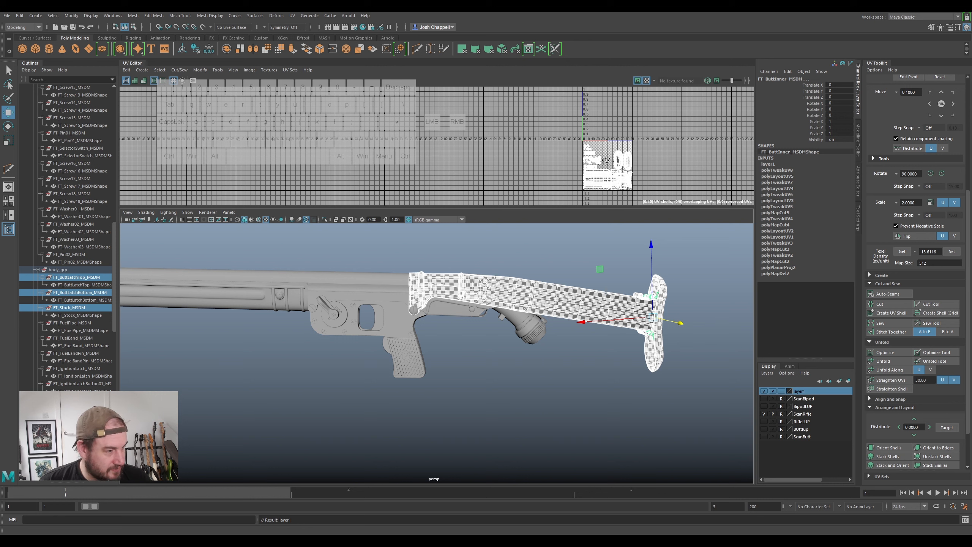
pyautogui.doubleClick(805, 391)
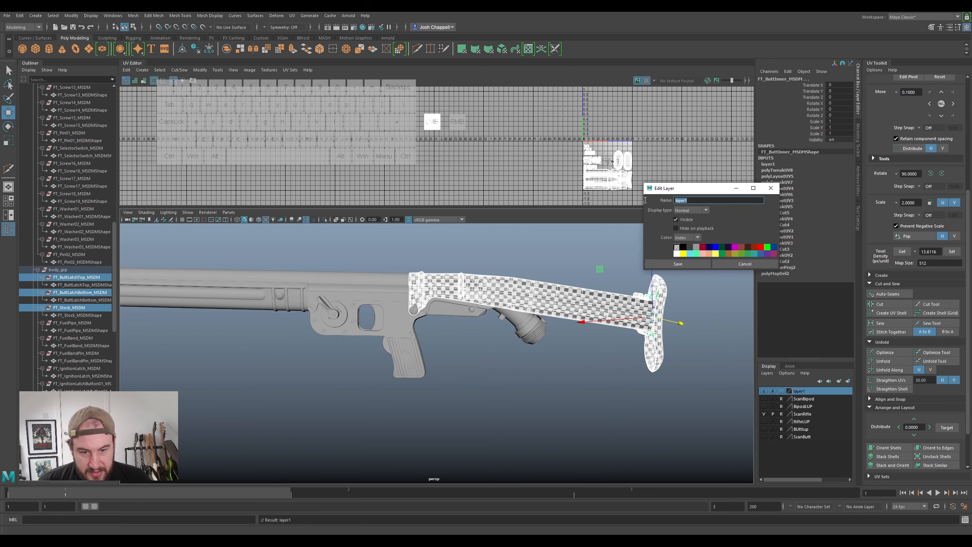
pyautogui.write('U')
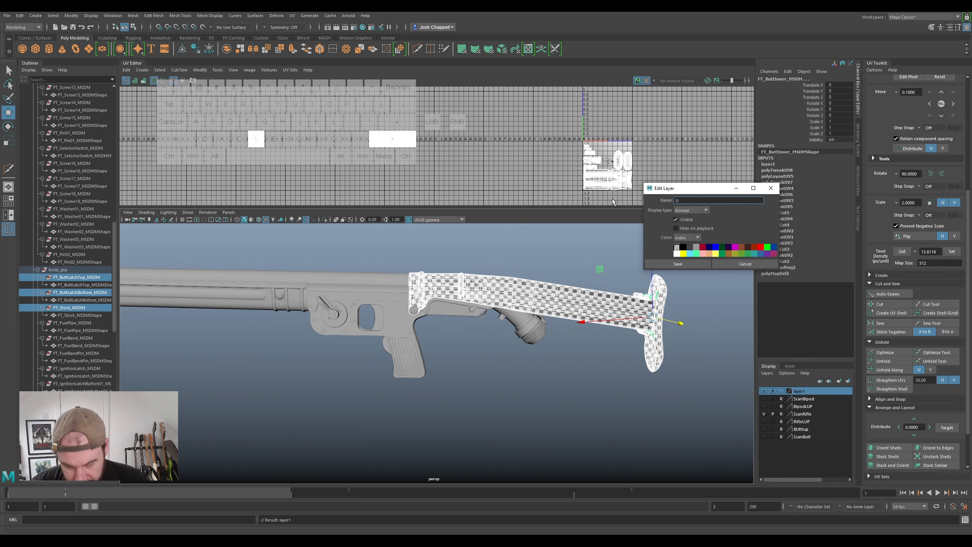
pyautogui.write('V')
pyautogui.click(678, 263)
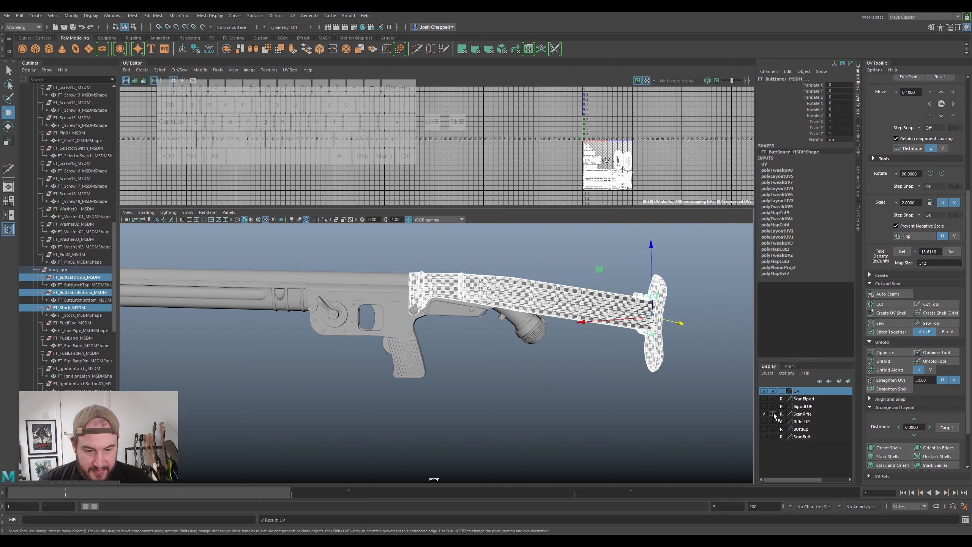
pyautogui.click(764, 391)
# - Select the fuel pipe and isolate it in the viewport
pyautogui.keyDown('alt'); pyautogui.moveTo(534, 309); pyautogui.dragTo(544, 285); pyautogui.keyUp('alt')
pyautogui.click(544, 284)
pyautogui.keyDown('alt'); pyautogui.moveTo(622, 284); pyautogui.dragTo(545, 310, button='middle'); pyautogui.keyUp('alt')
pyautogui.scroll(4, 546, 311)
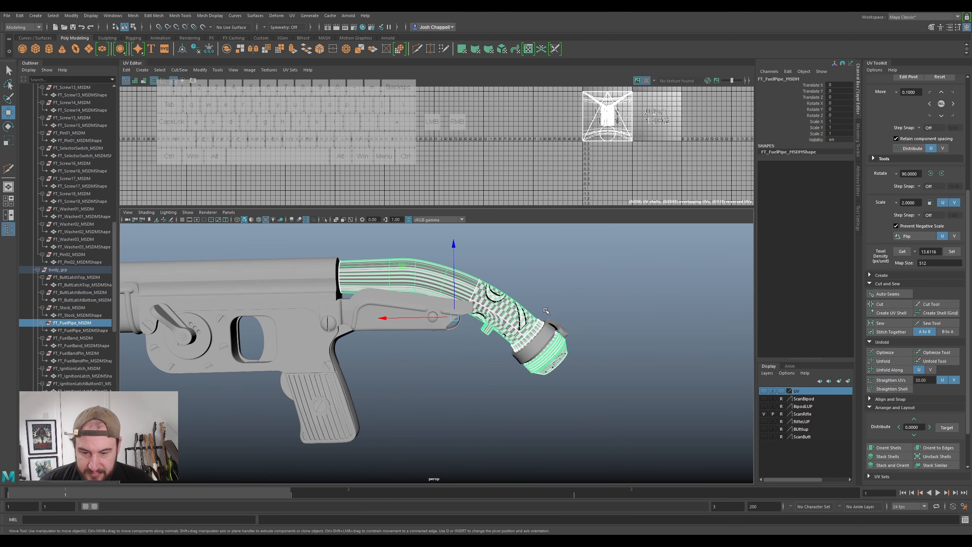
pyautogui.hotkey('ctrl', '1')
pyautogui.keyDown('alt'); pyautogui.moveTo(549, 309); pyautogui.dragTo(542, 330); pyautogui.keyUp('alt')
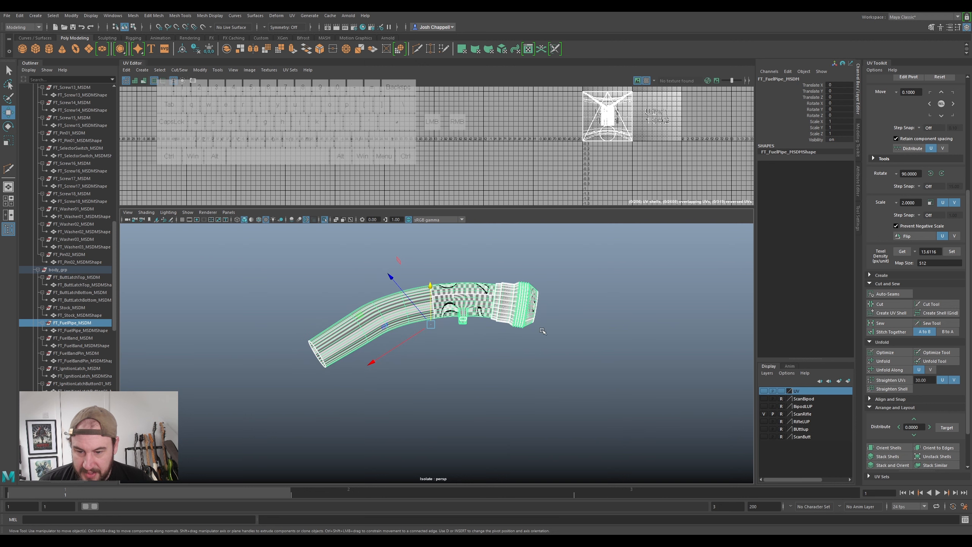
# - Delete the fuel pipe's existing UVs
pyautogui.click(292, 15)
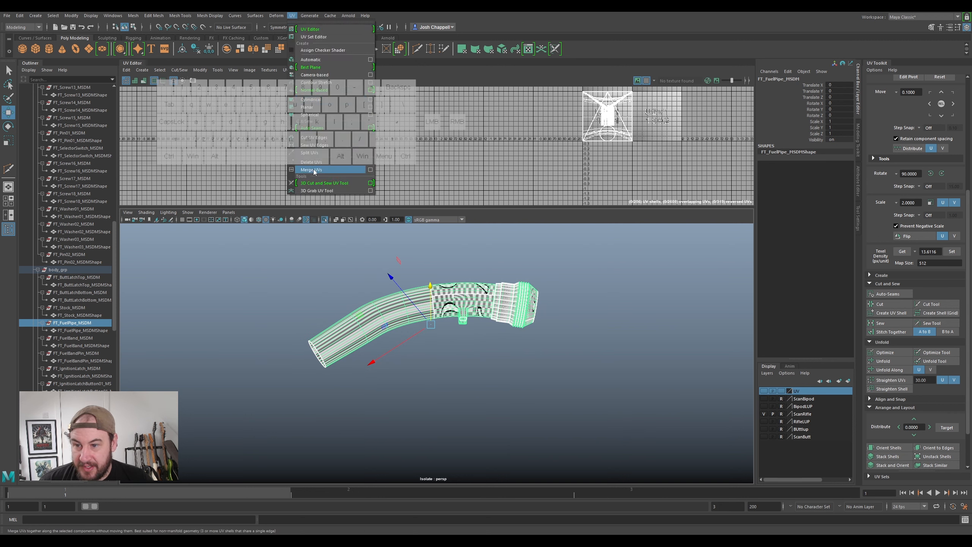
pyautogui.click(313, 165)
pyautogui.click(480, 323)
# - Apply a camera-based UV projection to the fuel pipe from a side view and turn off the checker display
pyautogui.scroll(5, 479, 323)
pyautogui.click(528, 260)
pyautogui.keyDown('alt'); pyautogui.moveTo(528, 260); pyautogui.dragTo(486, 275); pyautogui.keyUp('alt')
pyautogui.click(294, 20)
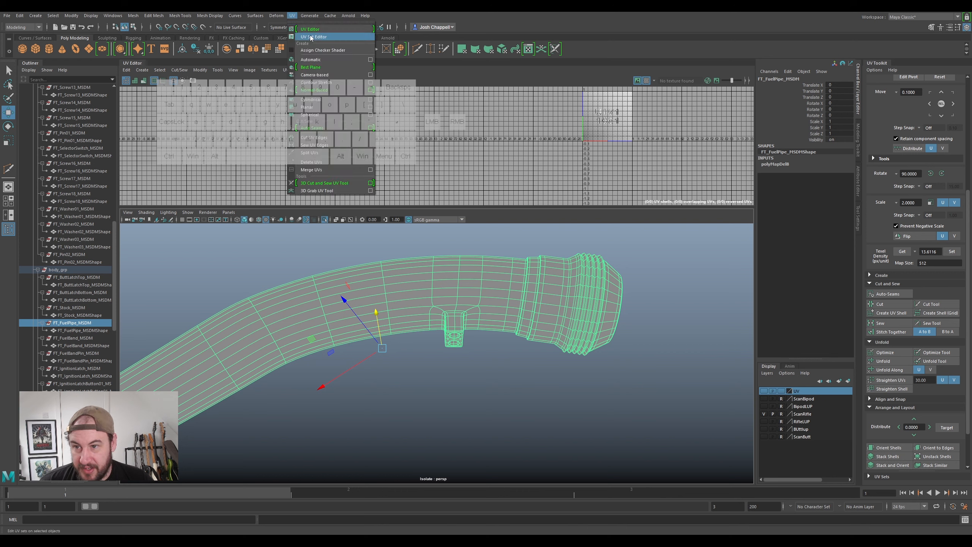
pyautogui.click(321, 78)
pyautogui.keyDown('alt'); pyautogui.moveTo(450, 258); pyautogui.dragTo(526, 345); pyautogui.keyUp('alt')
pyautogui.keyDown('alt'); pyautogui.moveTo(526, 345); pyautogui.dragTo(440, 276, button='middle'); pyautogui.keyUp('alt')
pyautogui.scroll(5, 440, 275)
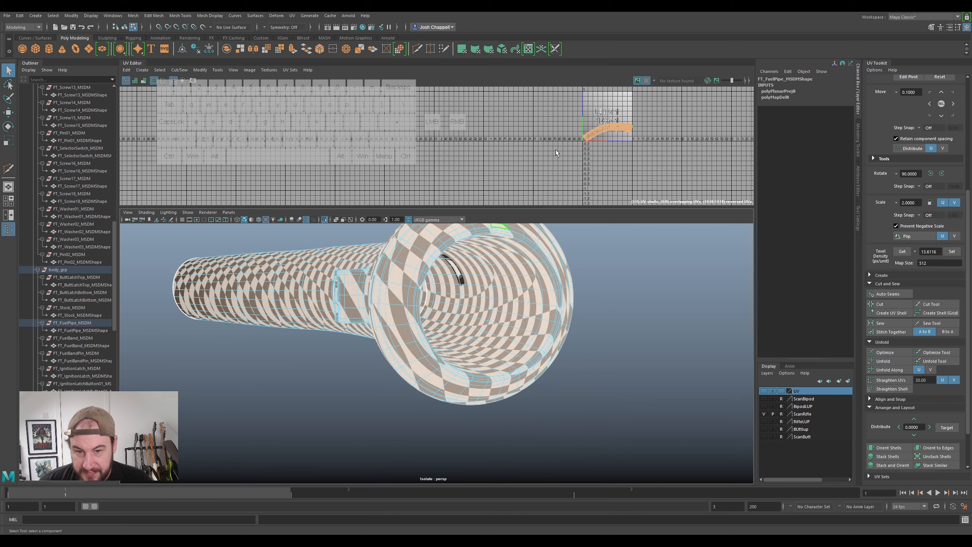
pyautogui.click(646, 81)
# - Cut the fuel pipe's UVs along the inner edge loop of the wide opening's rim
pyautogui.scroll(4, 442, 285)
pyautogui.keyDown('alt'); pyautogui.moveTo(442, 286); pyautogui.dragTo(463, 301); pyautogui.keyUp('alt')
pyautogui.press('1')
pyautogui.moveTo(537, 319); pyautogui.dragTo(534, 320, button='right')
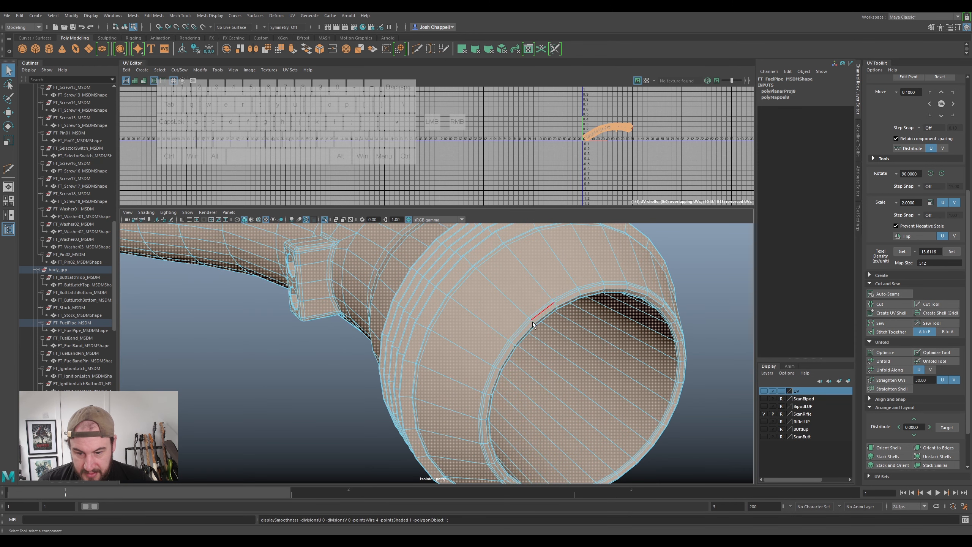
pyautogui.keyDown('alt'); pyautogui.moveTo(528, 336); pyautogui.dragTo(344, 335); pyautogui.keyUp('alt')
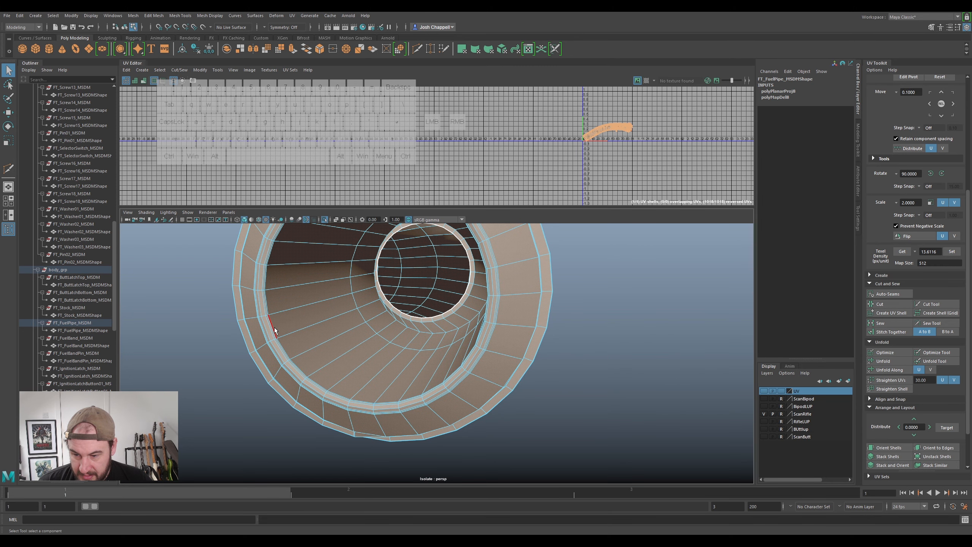
pyautogui.click(581, 328)
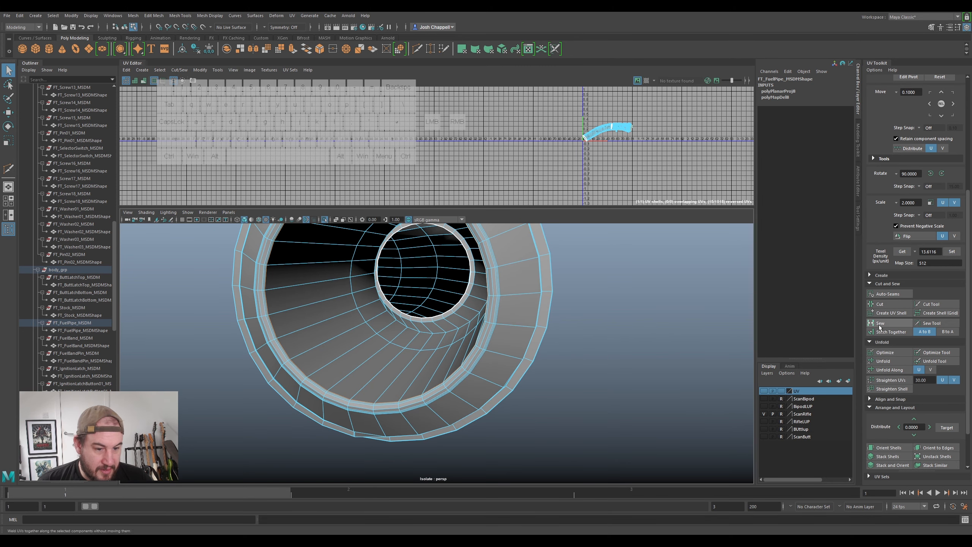
pyautogui.click(881, 305)
# - Cut the UVs along the outer edge loop where the conical end meets the ribbed collar
pyautogui.press('w')
pyautogui.scroll(-2, 458, 302)
pyautogui.keyDown('alt'); pyautogui.moveTo(458, 302); pyautogui.dragTo(619, 319); pyautogui.keyUp('alt')
pyautogui.scroll(2, 505, 299)
pyautogui.keyDown('alt'); pyautogui.moveTo(619, 319); pyautogui.dragTo(548, 320, button='middle'); pyautogui.keyUp('alt')
pyautogui.scroll(3, 548, 320)
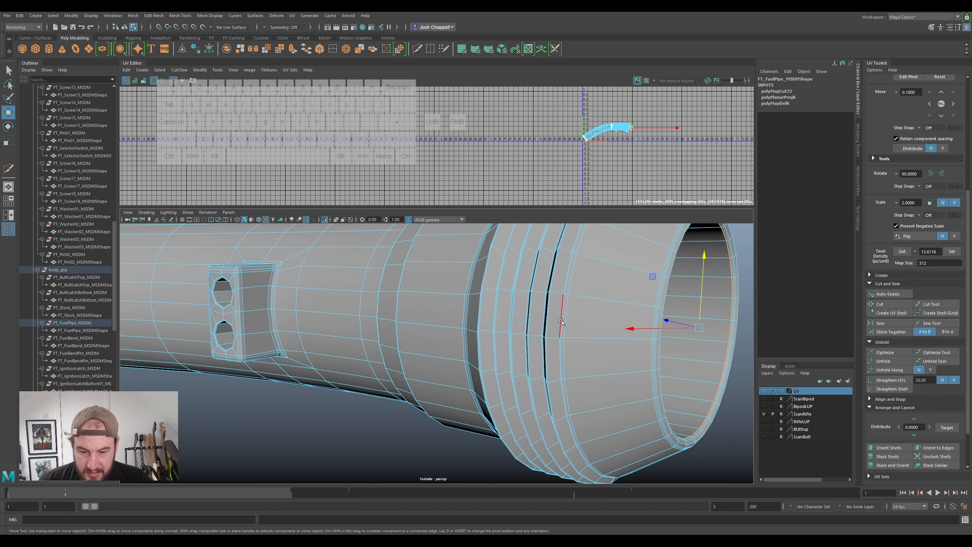
pyautogui.doubleClick(562, 321)
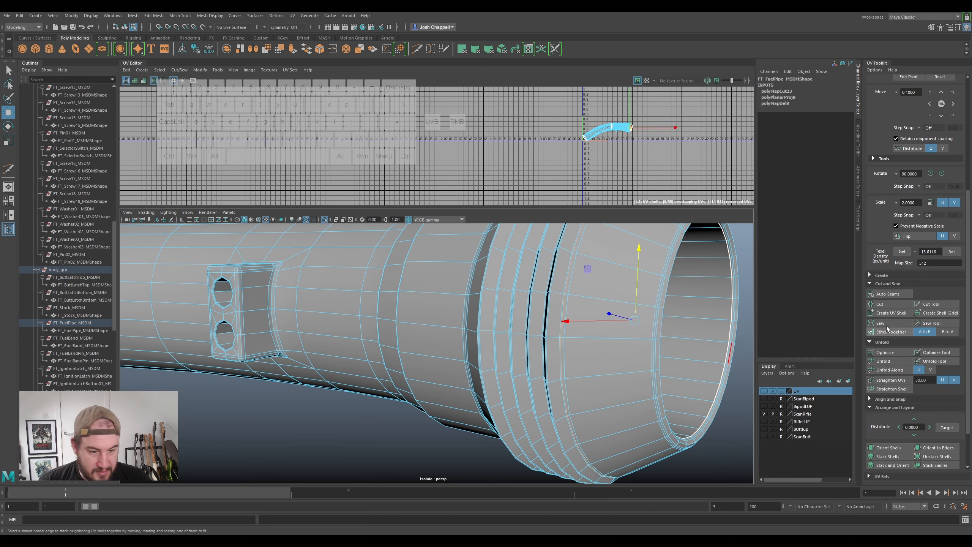
pyautogui.click(880, 304)
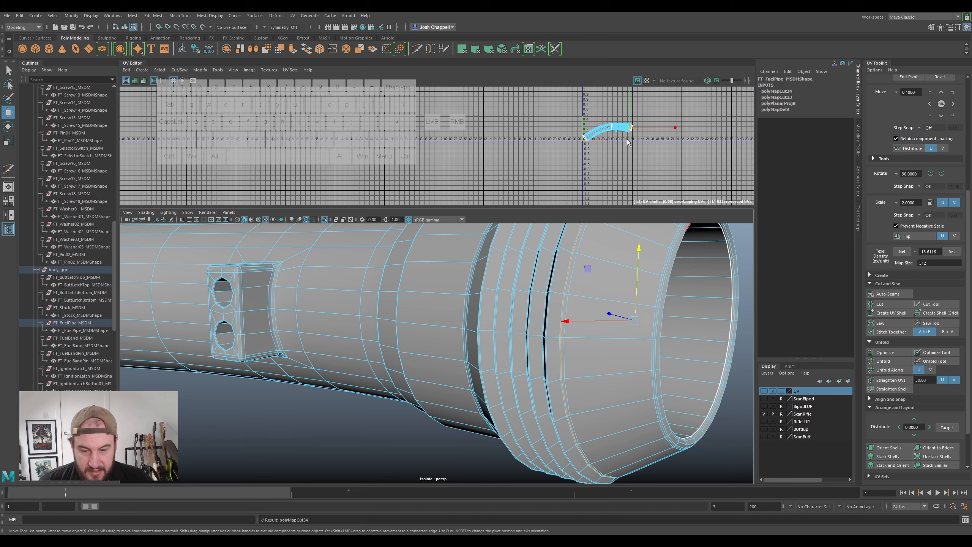
# - Move the pipe's inner bore shell clear below the main pipe shell in the UV layout
pyautogui.keyDown('alt'); pyautogui.moveTo(628, 142); pyautogui.dragTo(578, 178, button='middle'); pyautogui.keyUp('alt')
pyautogui.scroll(4, 582, 166)
pyautogui.moveTo(551, 177); pyautogui.dragTo(525, 162, button='right')
pyautogui.scroll(5, 564, 176)
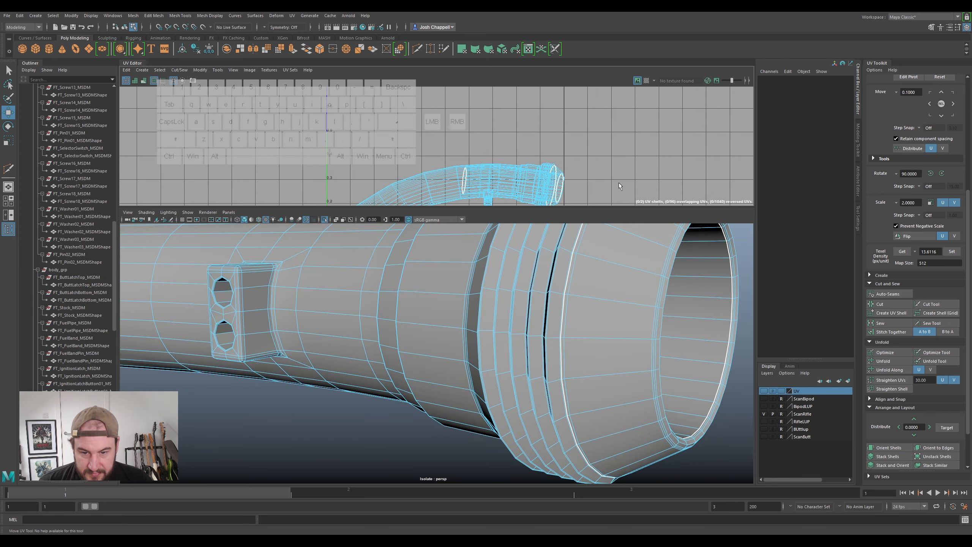
pyautogui.click(550, 183)
pyautogui.scroll(-3, 548, 181)
pyautogui.moveTo(480, 196); pyautogui.dragTo(472, 149)
# - Cut a lengthwise seam along the fuel pipe's inner bore shell
pyautogui.click(517, 178)
pyautogui.moveTo(519, 179); pyautogui.dragTo(510, 161, button='right')
pyautogui.click(510, 161)
pyautogui.scroll(2, 524, 179)
pyautogui.click(523, 183)
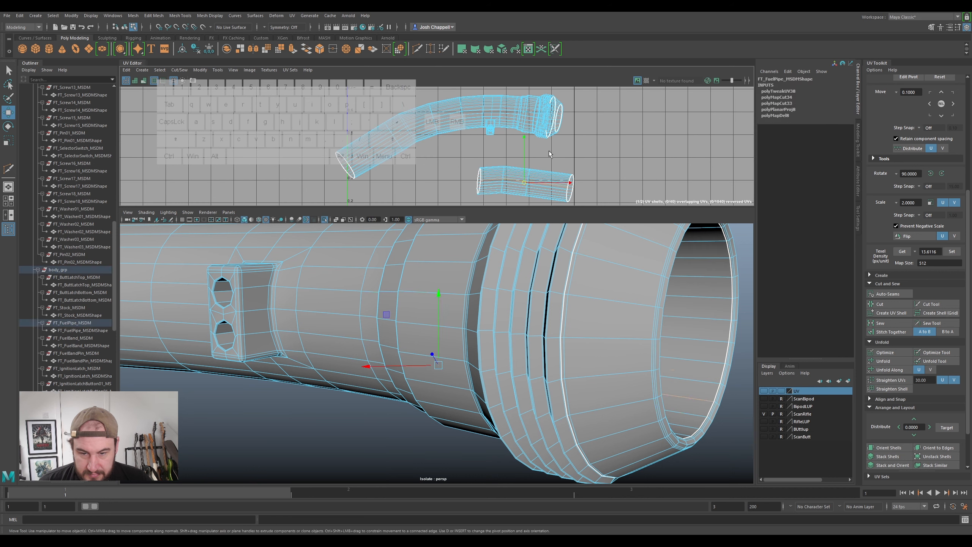
pyautogui.click(880, 304)
# - Unfold the inner bore shell and rotate it square to the UV grid
pyautogui.moveTo(550, 182); pyautogui.dragTo(531, 175, button='right')
pyautogui.click(537, 183)
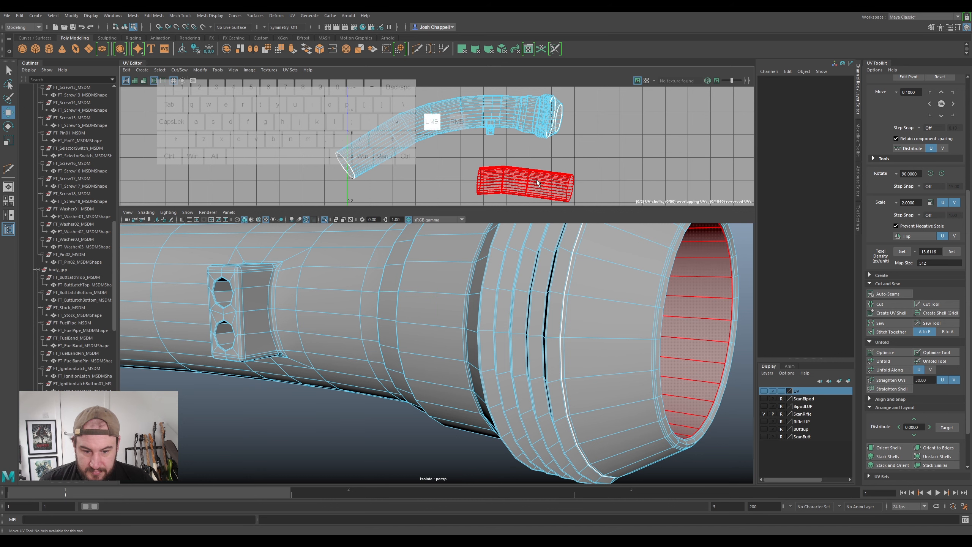
pyautogui.hotkey('ctrl', 'u')
pyautogui.press('e')
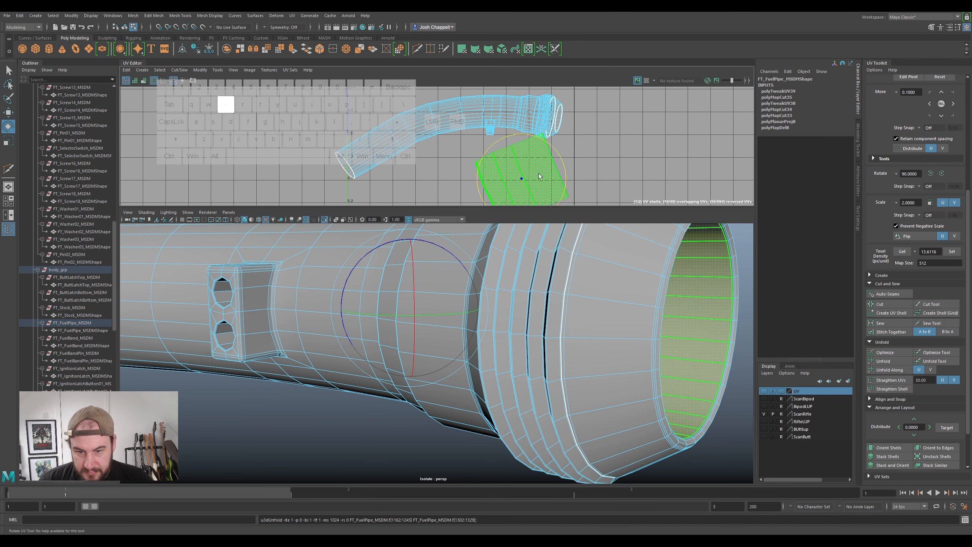
pyautogui.moveTo(560, 156); pyautogui.dragTo(571, 171)
# - Set the inner bore shell's texel density to 13.6116 and move it below and beyond the wide end of the main pipe shell
pyautogui.click(952, 252)
pyautogui.scroll(-3, 609, 146)
pyautogui.press('w')
pyautogui.moveTo(524, 153); pyautogui.dragTo(597, 176)
# - Complete the UV cut around the base edge loop of the conical end, just above the ribbed collar
pyautogui.keyDown('alt'); pyautogui.moveTo(555, 315); pyautogui.dragTo(513, 314); pyautogui.keyUp('alt')
pyautogui.keyDown('alt'); pyautogui.scroll(5, 470, 290); pyautogui.keyUp('alt')
pyautogui.keyDown('alt'); pyautogui.moveTo(470, 290); pyautogui.dragTo(491, 358, button='middle'); pyautogui.keyUp('alt')
pyautogui.moveTo(442, 290); pyautogui.dragTo(445, 269, button='right')
pyautogui.scroll(3, 393, 326)
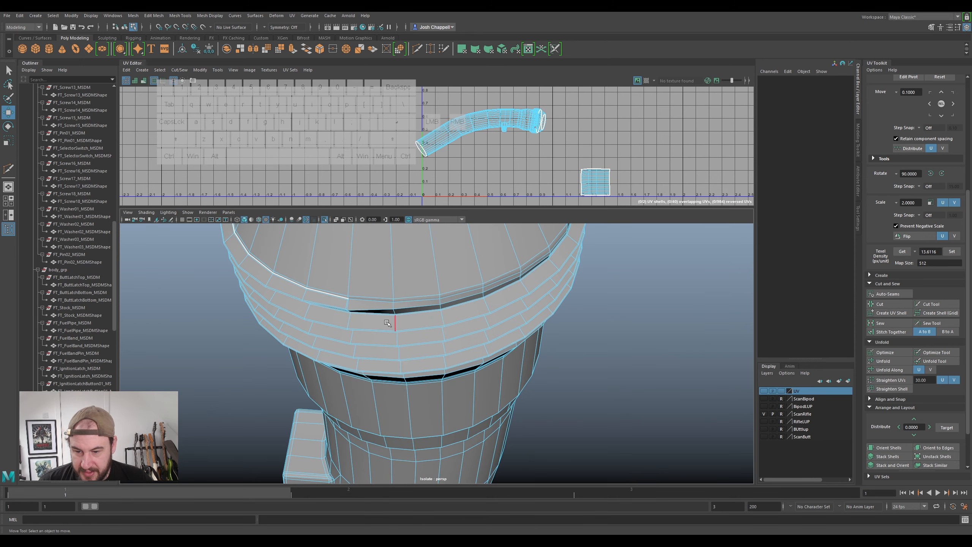
pyautogui.keyDown('alt'); pyautogui.moveTo(380, 300); pyautogui.dragTo(372, 371); pyautogui.keyUp('alt')
pyautogui.doubleClick(367, 317)
pyautogui.keyDown('alt'); pyautogui.moveTo(285, 436); pyautogui.dragTo(430, 372); pyautogui.keyUp('alt')
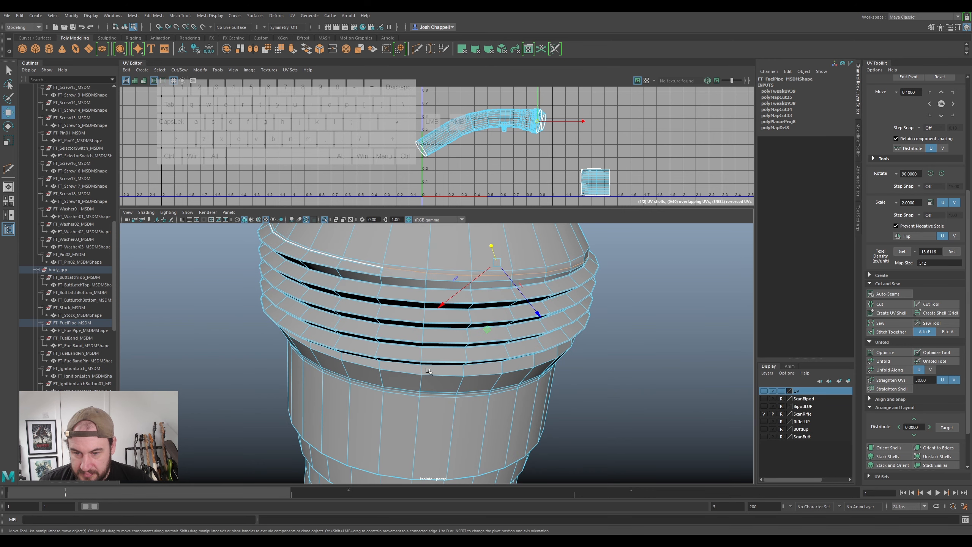
pyautogui.click(887, 304)
# - Unfold the conical end's shell and place it beside the square inner bore shell
pyautogui.moveTo(503, 240); pyautogui.dragTo(528, 236, button='right')
pyautogui.moveTo(533, 130); pyautogui.dragTo(538, 129, button='right')
pyautogui.click(542, 128)
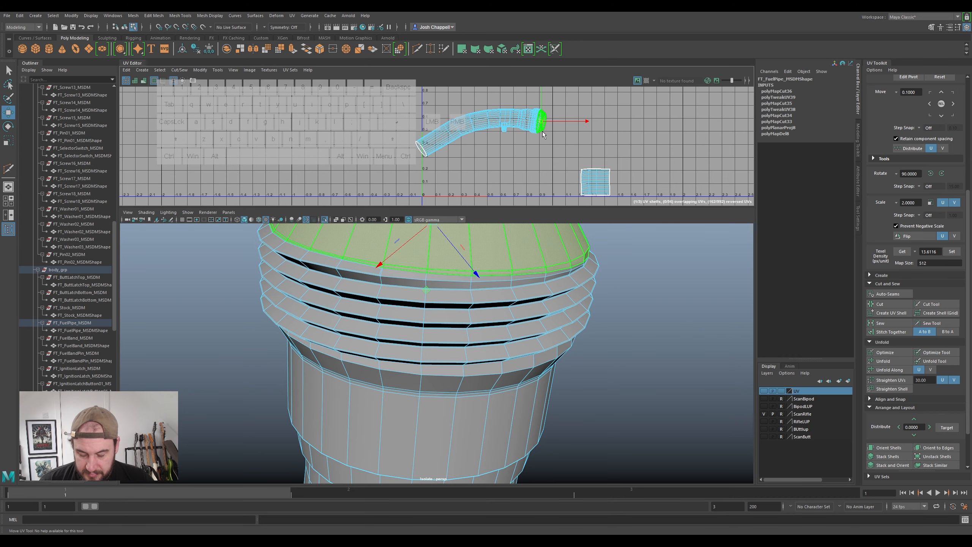
pyautogui.hotkey('ctrl', 'u')
pyautogui.moveTo(542, 124); pyautogui.dragTo(632, 173)
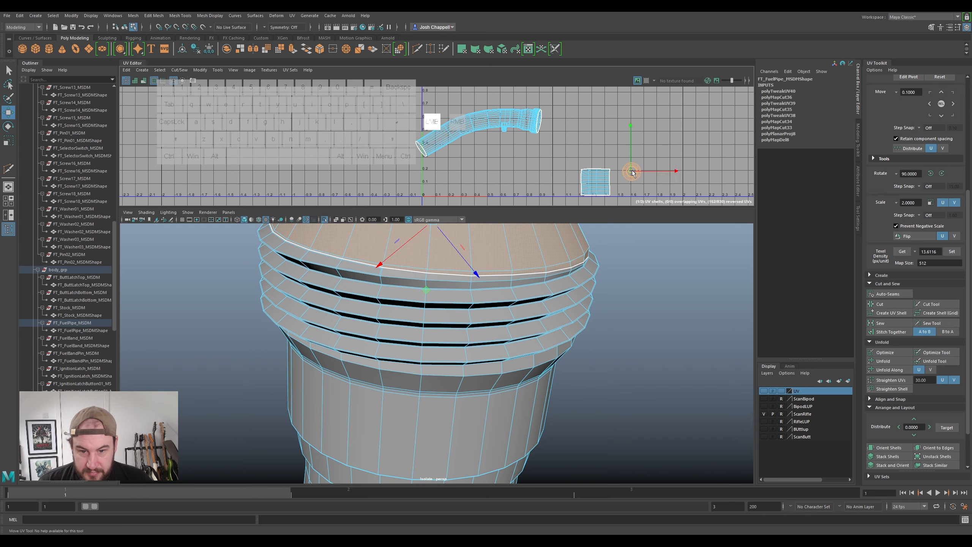
# - Cut the conical end's ring-shaped UV shell open across one of its radial edges
pyautogui.scroll(3, 627, 183)
pyautogui.keyDown('alt'); pyautogui.moveTo(536, 299); pyautogui.dragTo(541, 347); pyautogui.keyUp('alt')
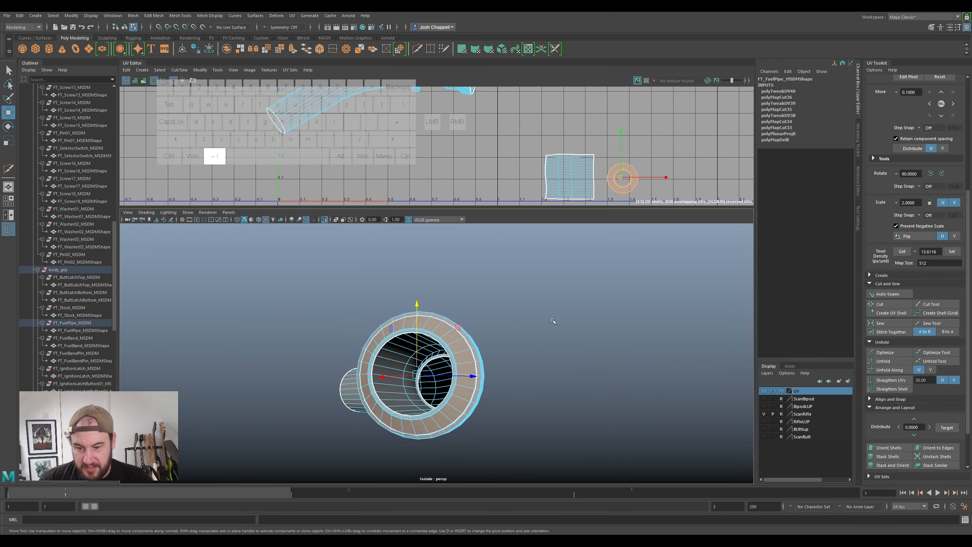
pyautogui.scroll(2, 647, 144)
pyautogui.scroll(2, 648, 140)
pyautogui.keyDown('alt'); pyautogui.moveTo(641, 181); pyautogui.dragTo(663, 146, button='middle'); pyautogui.keyUp('alt')
pyautogui.scroll(2, 639, 167)
pyautogui.scroll(1, 663, 146)
pyautogui.moveTo(643, 167); pyautogui.dragTo(638, 146, button='right')
pyautogui.scroll(2, 630, 172)
pyautogui.click(620, 174)
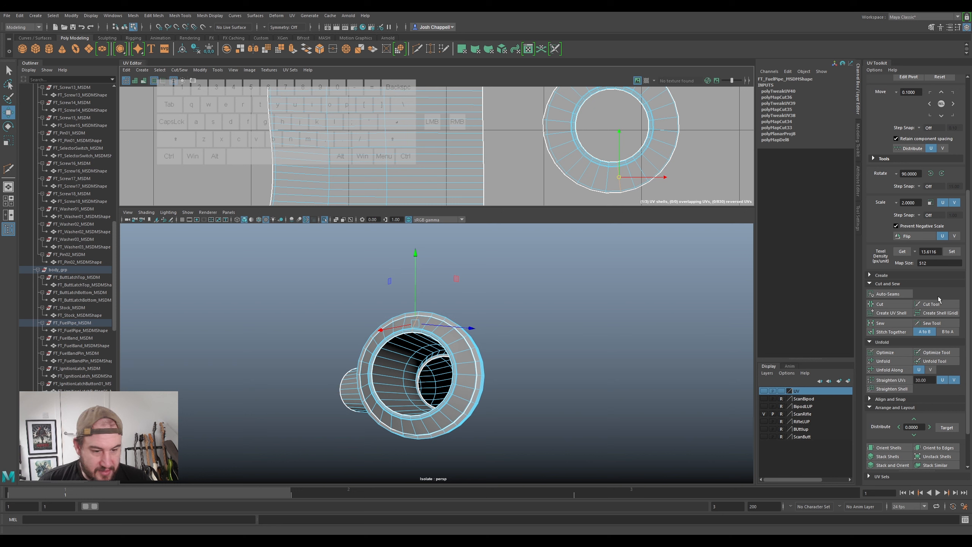
pyautogui.click(880, 305)
# - Unfold the cut conical end shell into an open arc
pyautogui.moveTo(646, 162); pyautogui.dragTo(613, 152, button='right')
pyautogui.click(655, 164)
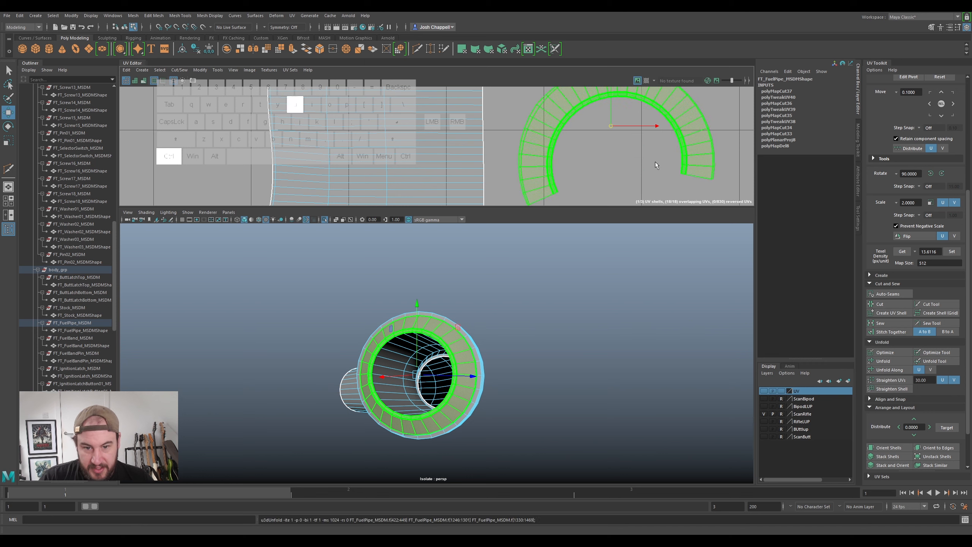
pyautogui.hotkey('ctrl', 'u')
pyautogui.scroll(1, 630, 135)
# - Enlarge the UV Editor area and select the upper stretch of the arc shell's outer edge loop
pyautogui.click(594, 114)
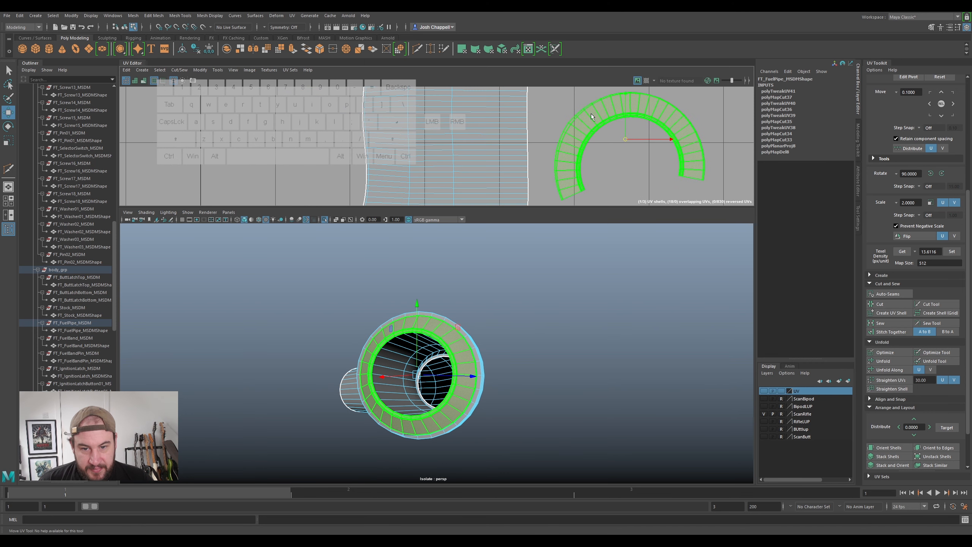
pyautogui.moveTo(589, 112); pyautogui.dragTo(587, 100, button='right')
pyautogui.scroll(2, 588, 127)
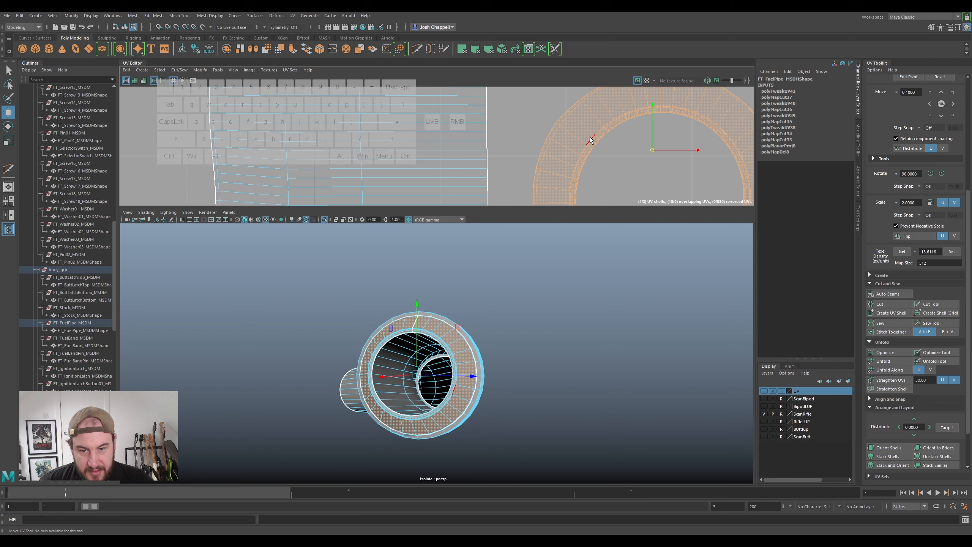
pyautogui.click(566, 120)
pyautogui.scroll(-2, 660, 142)
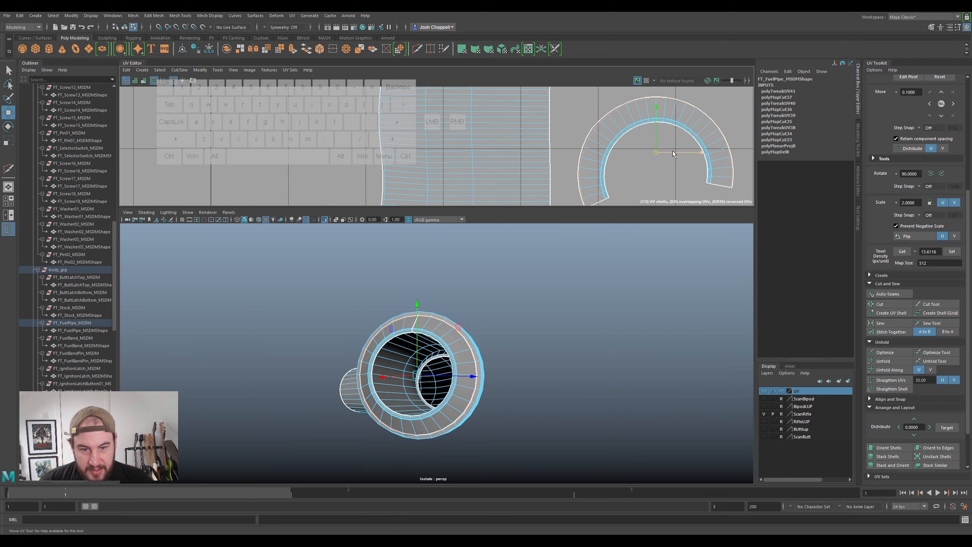
pyautogui.keyDown('alt'); pyautogui.moveTo(675, 149); pyautogui.dragTo(690, 157, button='right'); pyautogui.keyUp('alt')
pyautogui.moveTo(586, 210); pyautogui.dragTo(587, 267)
pyautogui.keyDown('alt'); pyautogui.moveTo(622, 166); pyautogui.dragTo(614, 151, button='middle'); pyautogui.keyUp('alt')
pyautogui.keyDown('ctrl'); pyautogui.moveTo(695, 133); pyautogui.dragTo(638, 219); pyautogui.keyUp('ctrl')
pyautogui.keyDown('ctrl'); pyautogui.moveTo(534, 251); pyautogui.dragTo(590, 177); pyautogui.keyUp('ctrl')
# - Rotate the arc shell slightly clockwise so its two open ends sit level
pyautogui.moveTo(582, 148); pyautogui.dragTo(621, 140, button='right')
pyautogui.click(614, 144)
pyautogui.press('e')
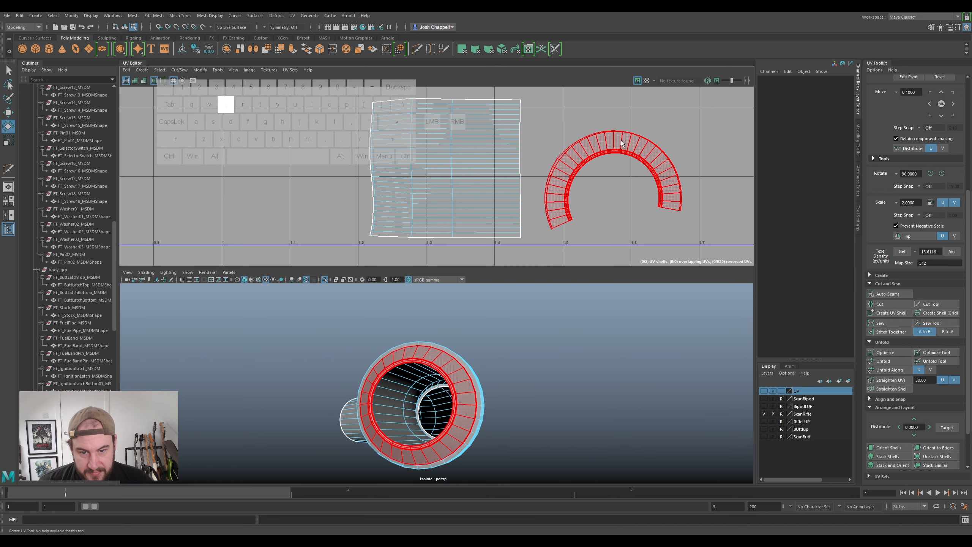
pyautogui.click(642, 145)
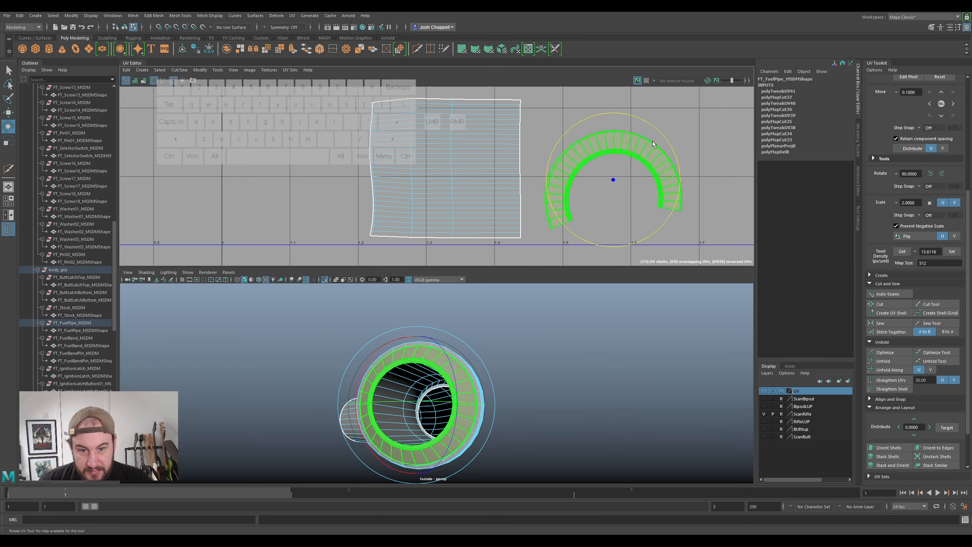
pyautogui.moveTo(664, 137); pyautogui.dragTo(669, 149)
# - Select the outer edge loop's short stretch at the crown of the arc shell and scale it vertically into a straight line
pyautogui.moveTo(629, 142); pyautogui.dragTo(588, 124, button='right')
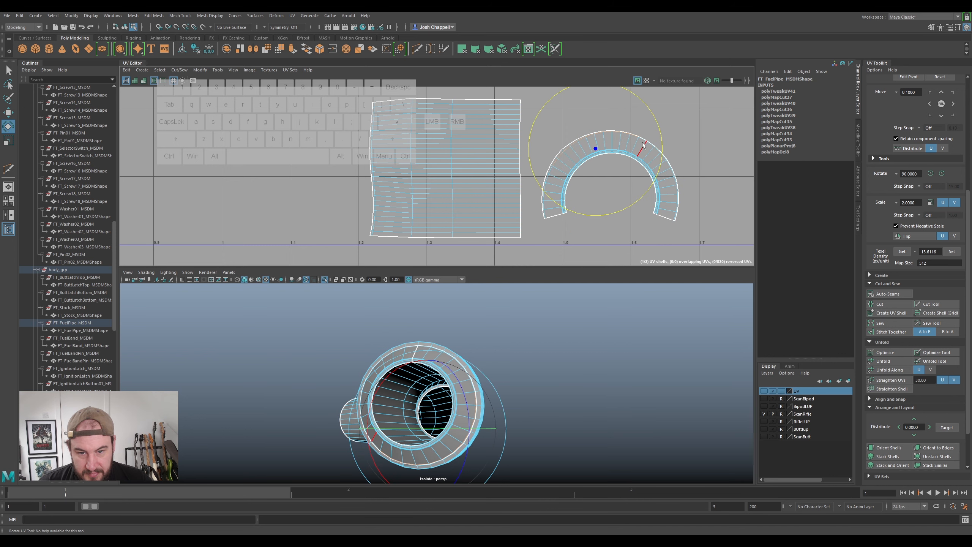
pyautogui.press('q')
pyautogui.keyDown('ctrl'); pyautogui.moveTo(540, 132); pyautogui.dragTo(577, 153); pyautogui.keyUp('ctrl')
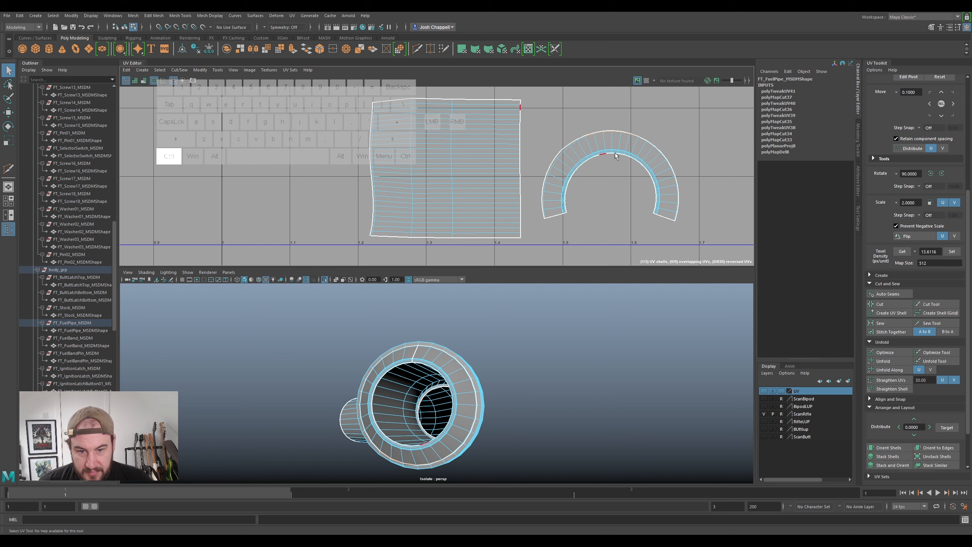
pyautogui.keyDown('alt'); pyautogui.moveTo(642, 138); pyautogui.dragTo(657, 182, button='right'); pyautogui.keyUp('alt')
pyautogui.scroll(2, 657, 183)
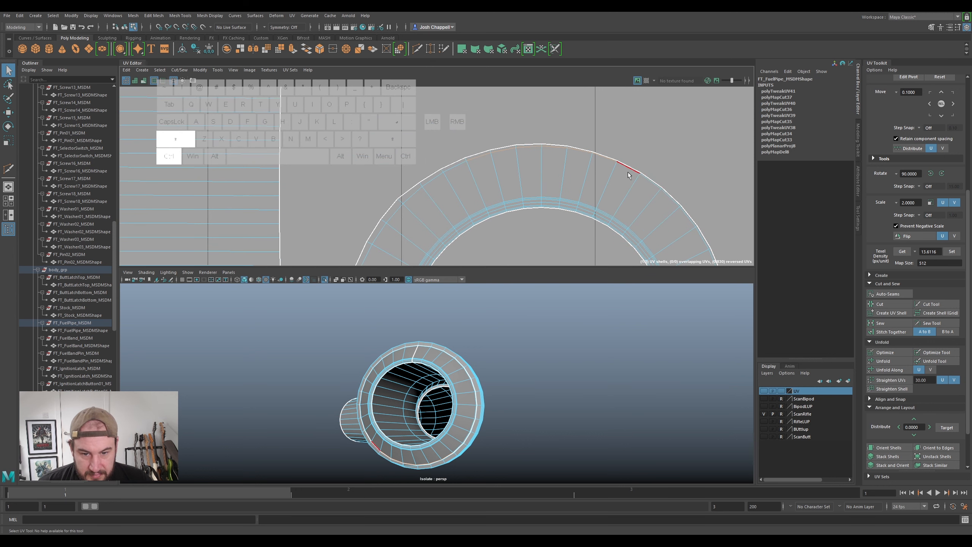
pyautogui.keyDown('ctrl'); pyautogui.keyDown('shift'); pyautogui.click(460, 165); pyautogui.keyUp('shift'); pyautogui.keyUp('ctrl')
pyautogui.press('r')
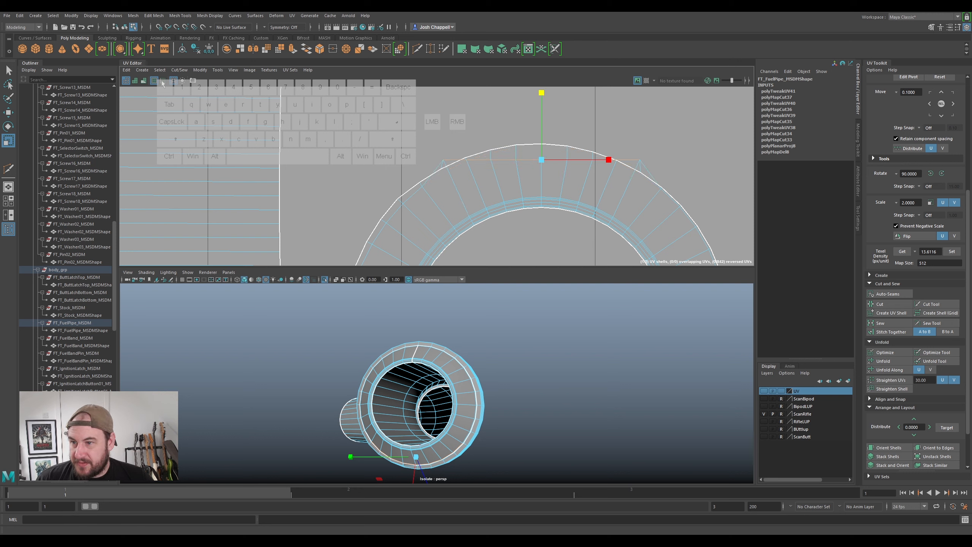
# - Pin the flattened crown edges and unfold the arc shell around them
pyautogui.click(128, 70)
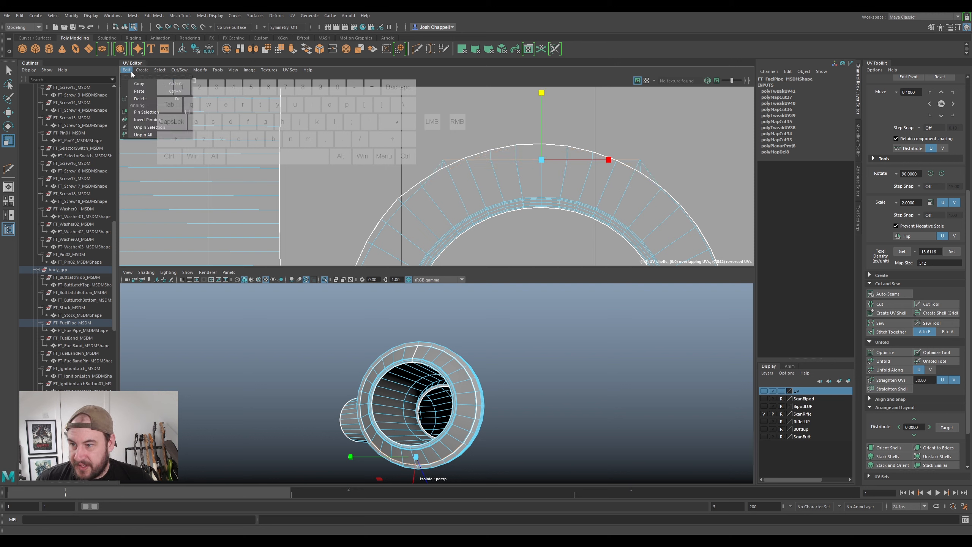
pyautogui.click(153, 116)
pyautogui.keyDown('ctrl'); pyautogui.moveTo(583, 191); pyautogui.dragTo(529, 173, button='right'); pyautogui.keyUp('ctrl')
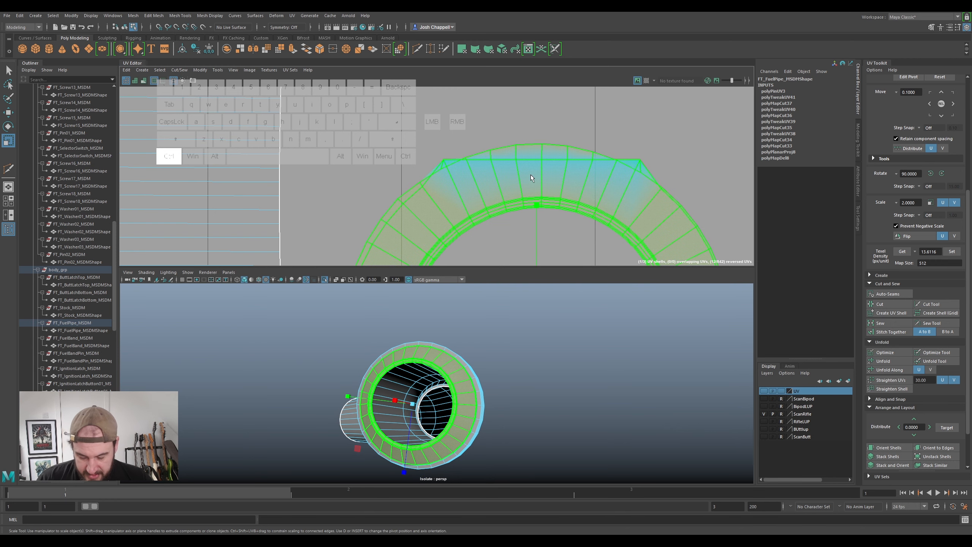
pyautogui.scroll(-3, 534, 172)
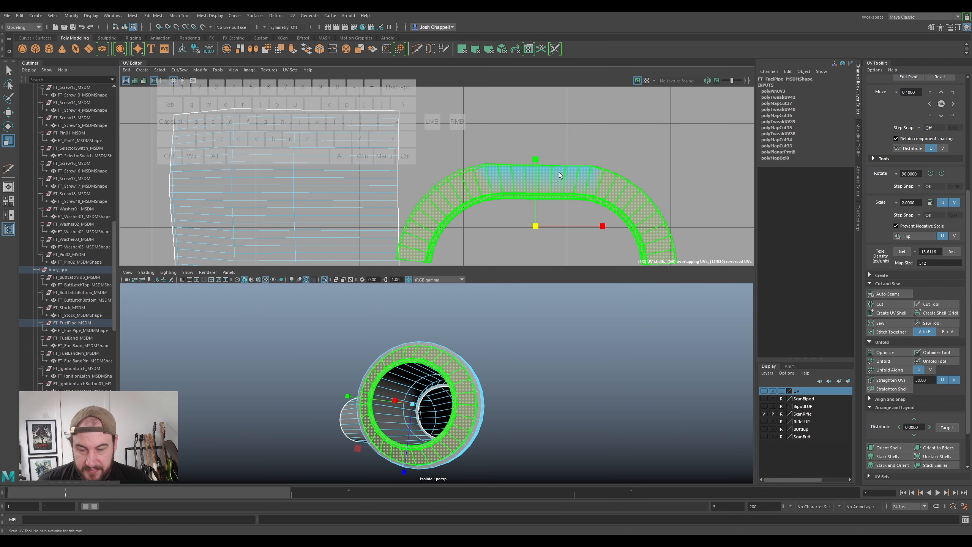
# - Unpin all UVs and optimize the partly straightened arc shell
pyautogui.click(129, 71)
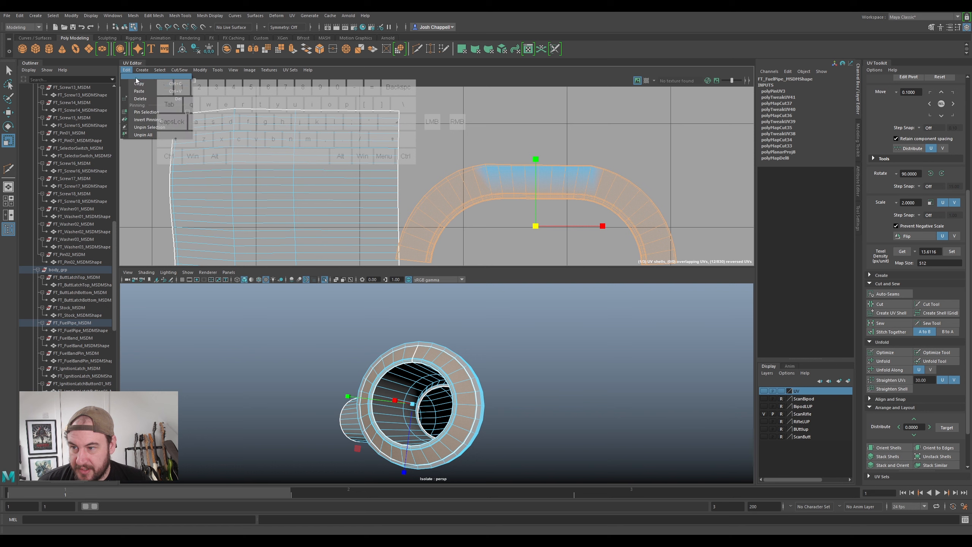
pyautogui.click(143, 134)
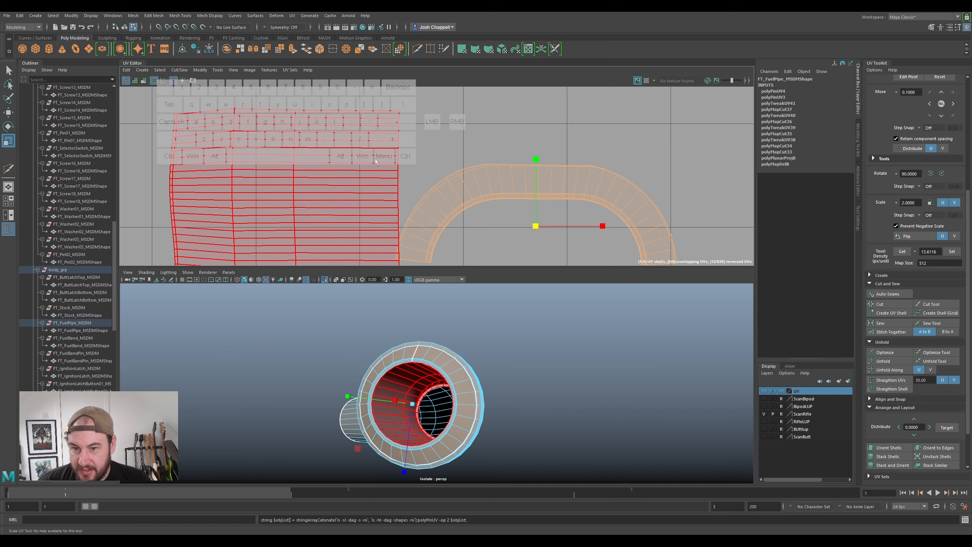
pyautogui.scroll(2, 520, 173)
pyautogui.rightClick(520, 174)
pyautogui.moveTo(505, 165); pyautogui.dragTo(498, 162, button='right')
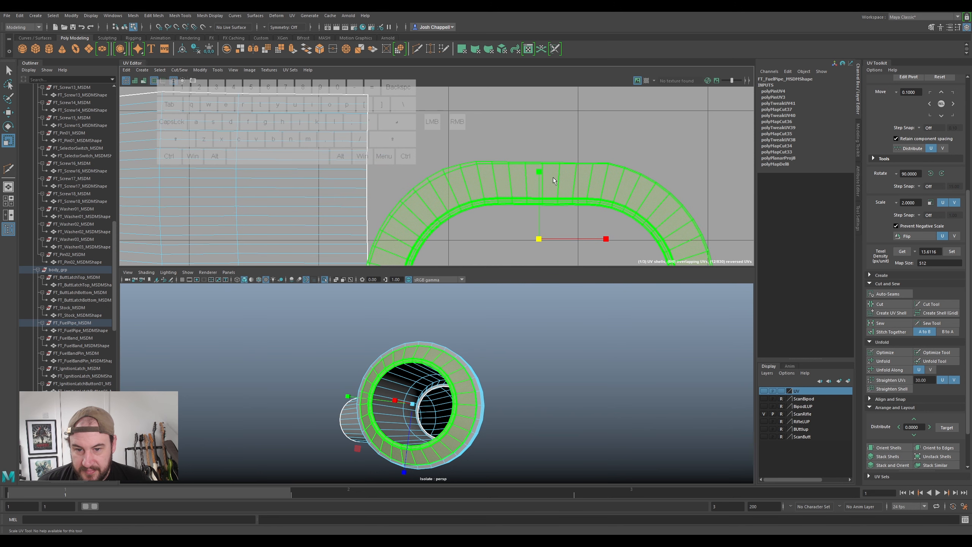
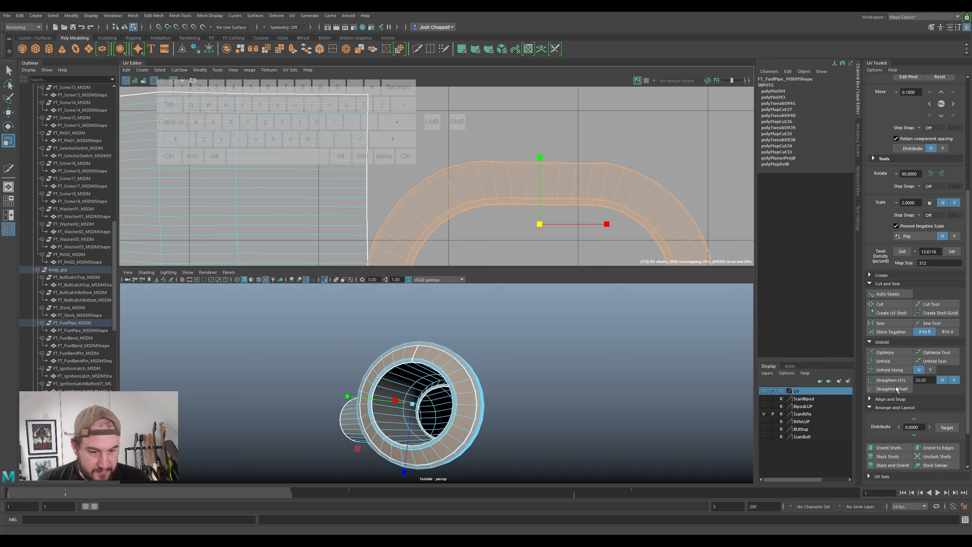
pyautogui.click(885, 352)
# - Select a wider stretch of the arc shell's outer edge loop, leaving out both bent ends, and flatten it vertically
pyautogui.scroll(2, 559, 171)
pyautogui.moveTo(486, 154); pyautogui.dragTo(469, 148, button='right')
pyautogui.doubleClick(432, 166)
pyautogui.scroll(-3, 377, 178)
pyautogui.keyDown('alt'); pyautogui.moveTo(338, 181); pyautogui.dragTo(358, 146, button='middle'); pyautogui.keyUp('alt')
pyautogui.keyDown('ctrl'); pyautogui.moveTo(283, 154); pyautogui.dragTo(374, 250); pyautogui.keyUp('ctrl')
pyautogui.keyDown('ctrl'); pyautogui.moveTo(676, 150); pyautogui.dragTo(612, 256); pyautogui.keyUp('ctrl')
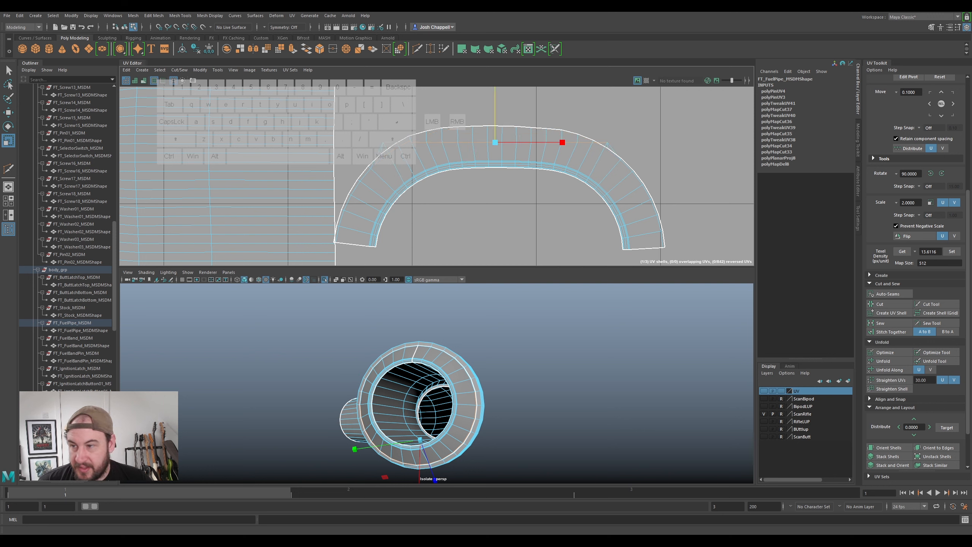
# - Pin the wider flattened edge stretch and unfold the shell around it
pyautogui.click(128, 73)
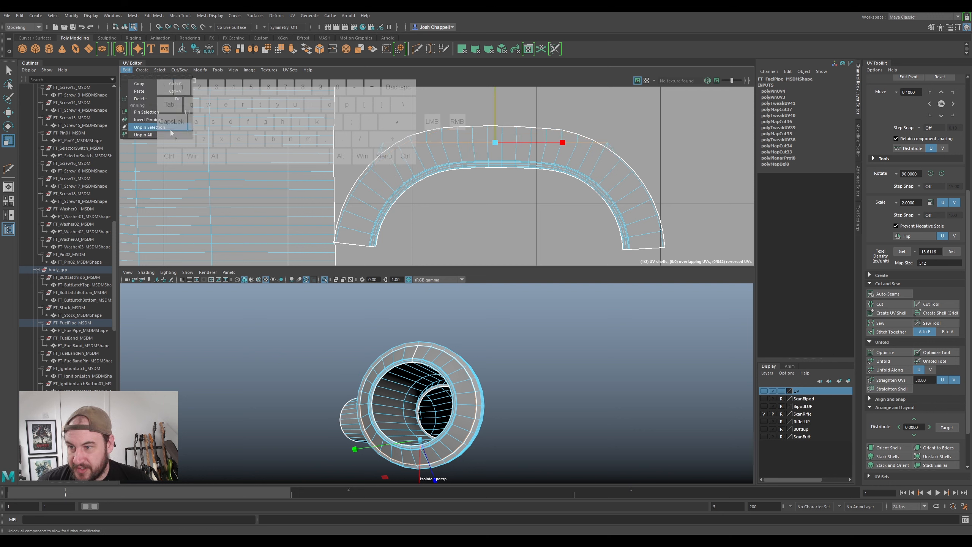
pyautogui.click(150, 113)
pyautogui.rightClick(450, 141)
pyautogui.moveTo(432, 138); pyautogui.dragTo(420, 131, button='right')
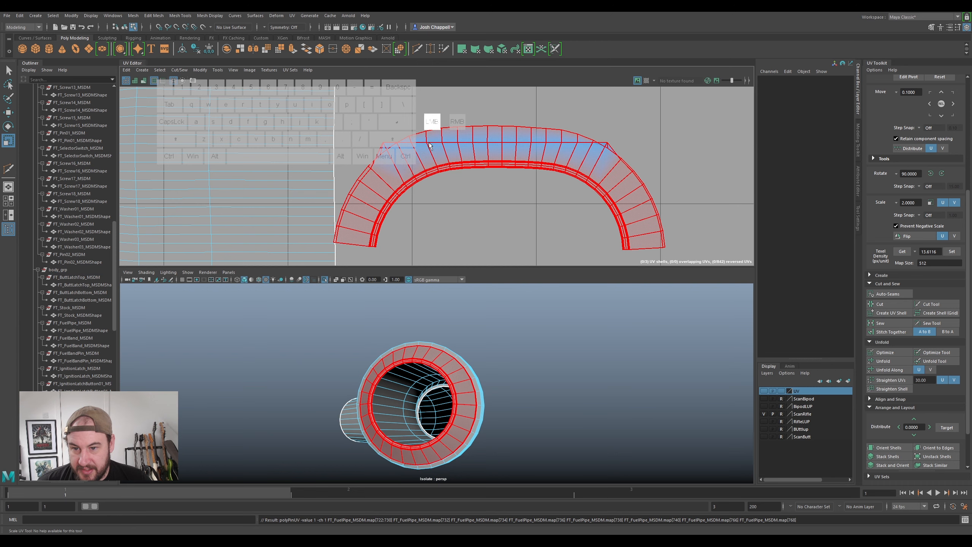
pyautogui.click(432, 144)
pyautogui.hotkey('ctrl', 'u')
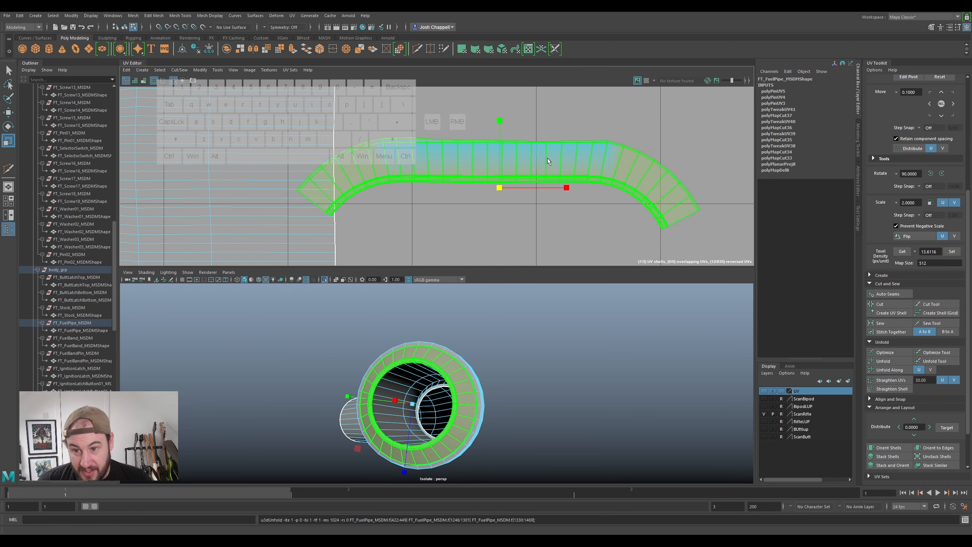
# - Unpin all UVs and optimize the shell, which still bends at both ends
pyautogui.click(126, 69)
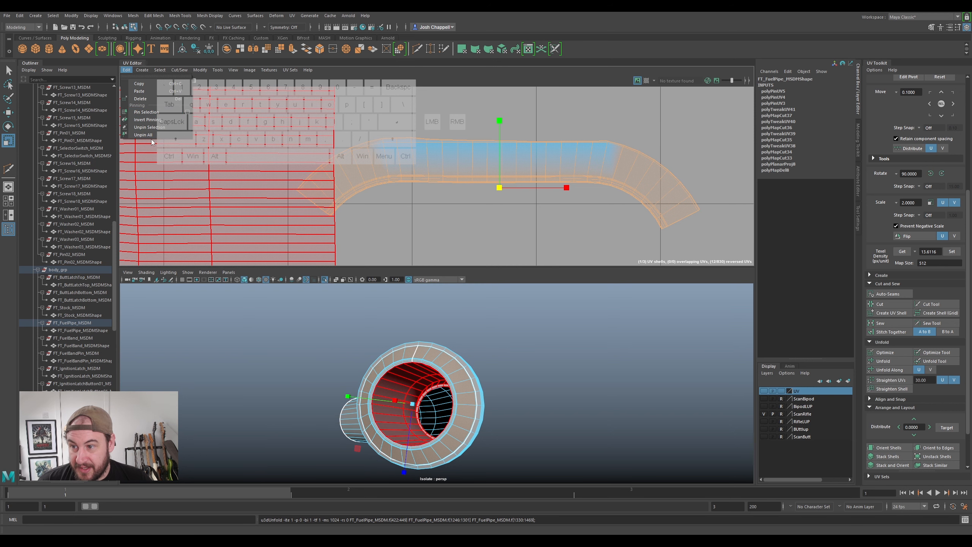
pyautogui.click(146, 135)
pyautogui.moveTo(469, 156); pyautogui.dragTo(444, 152, button='right')
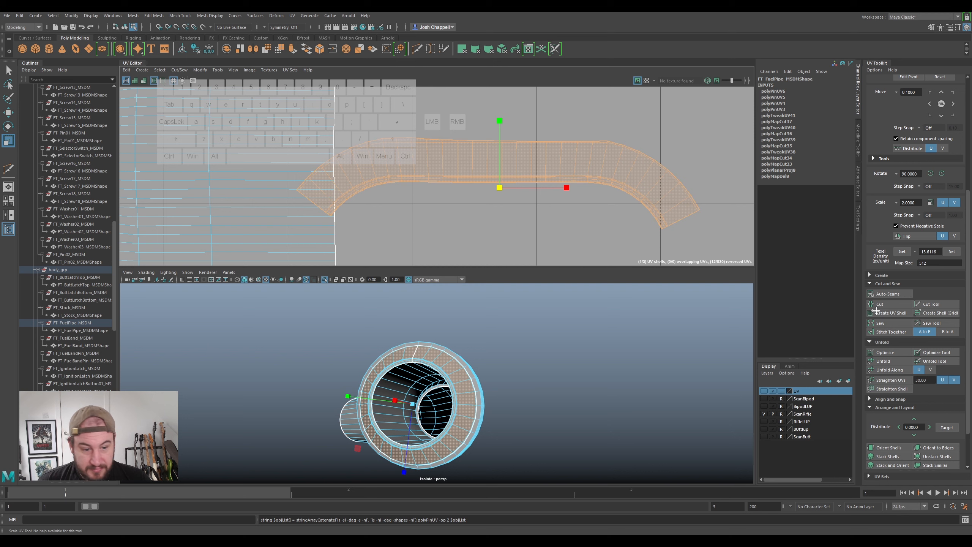
pyautogui.click(893, 352)
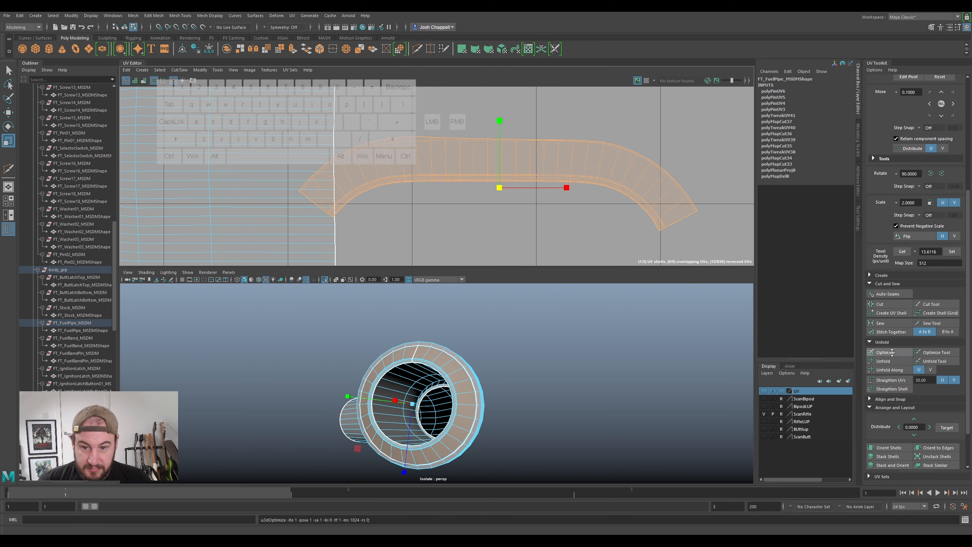
# - Select the shell's outer edge loop from end to end and scale it vertically into one straight line
pyautogui.moveTo(535, 157); pyautogui.dragTo(528, 141, button='right')
pyautogui.scroll(2, 436, 139)
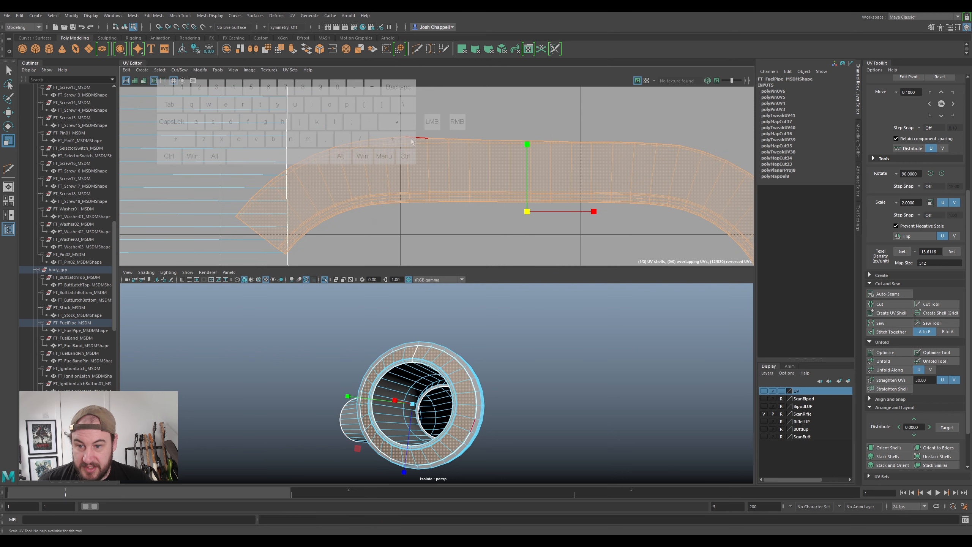
pyautogui.click(378, 145)
pyautogui.scroll(-2, 522, 169)
pyautogui.keyDown('alt'); pyautogui.moveTo(589, 153); pyautogui.dragTo(543, 153, button='middle'); pyautogui.keyUp('alt')
pyautogui.press('y')
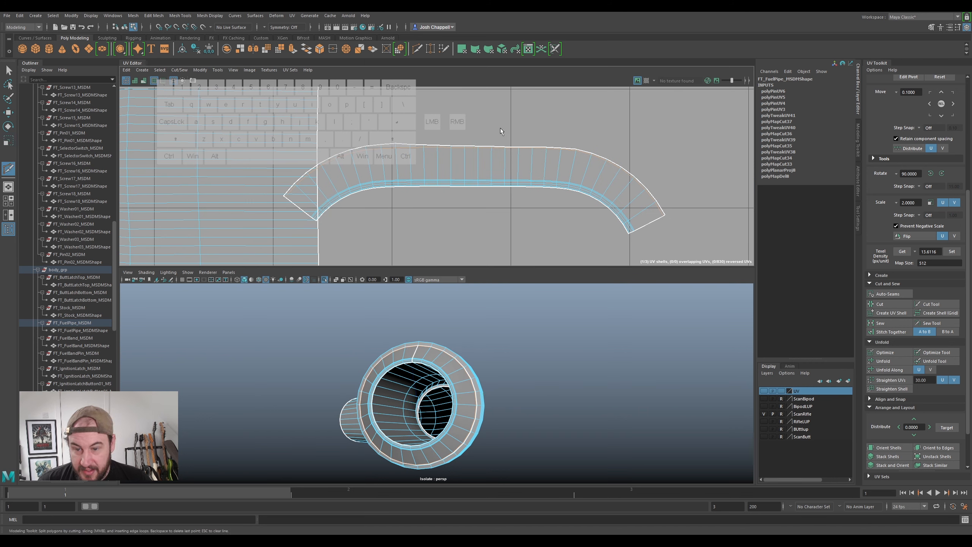
pyautogui.press('r')
pyautogui.moveTo(474, 115); pyautogui.dragTo(483, 241)
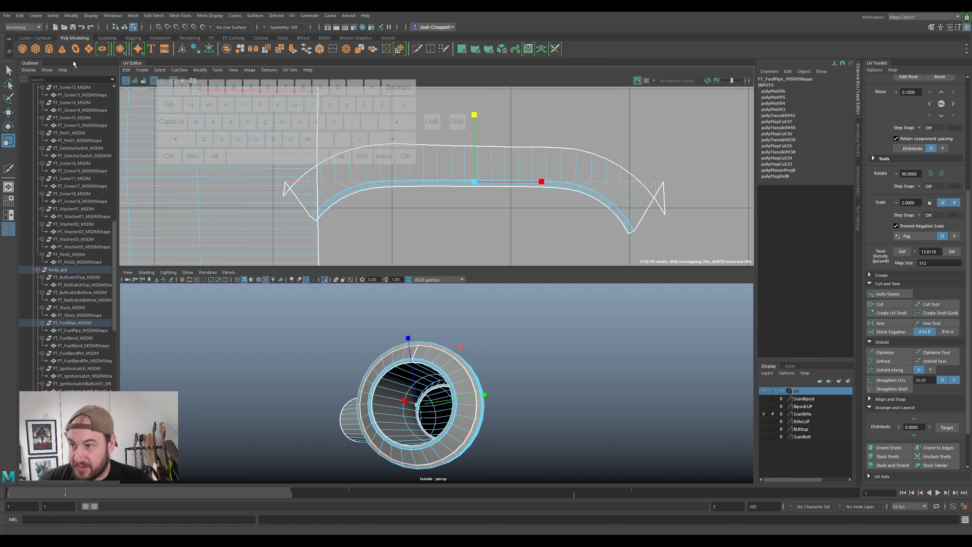
# - Pin the fully flattened edge loop and unfold the shell into a straight strip
pyautogui.click(126, 69)
pyautogui.click(147, 112)
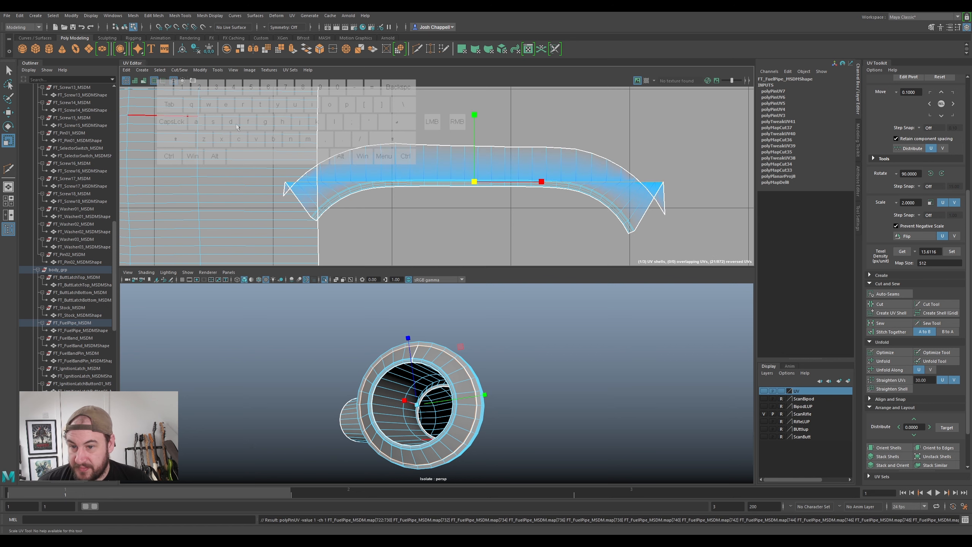
pyautogui.rightClick(416, 154)
pyautogui.moveTo(400, 148); pyautogui.dragTo(396, 147, button='right')
pyautogui.click(490, 157)
pyautogui.hotkey('ctrl', 'u')
# - Unpin all UVs and move the straightened strip clear of the square inner bore shell
pyautogui.press('w')
pyautogui.moveTo(474, 196); pyautogui.dragTo(493, 183)
pyautogui.hotkey('ctrl', 'z')
pyautogui.click(127, 70)
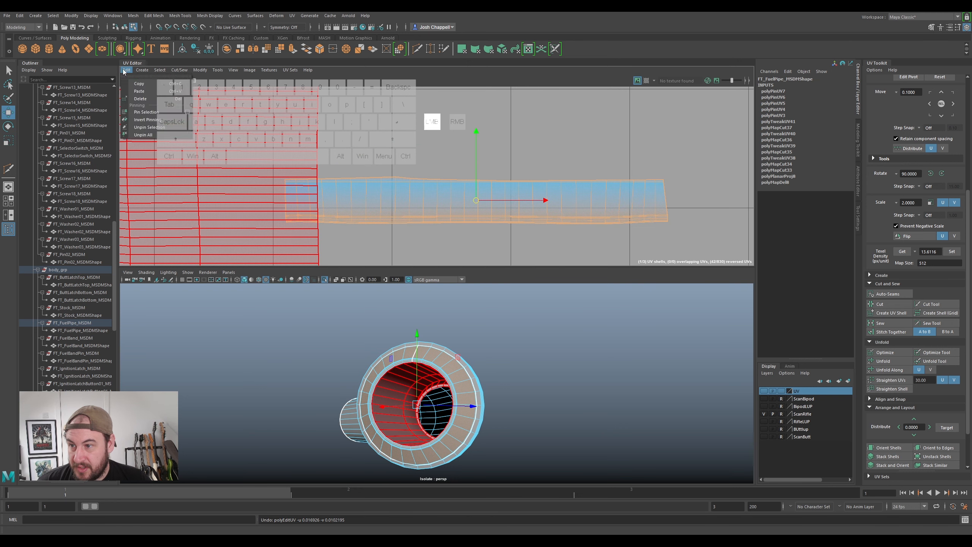
pyautogui.click(148, 134)
pyautogui.moveTo(472, 198); pyautogui.dragTo(535, 166)
# - Optimize the straightened strip shell twice
pyautogui.click(884, 351)
pyautogui.click(884, 352)
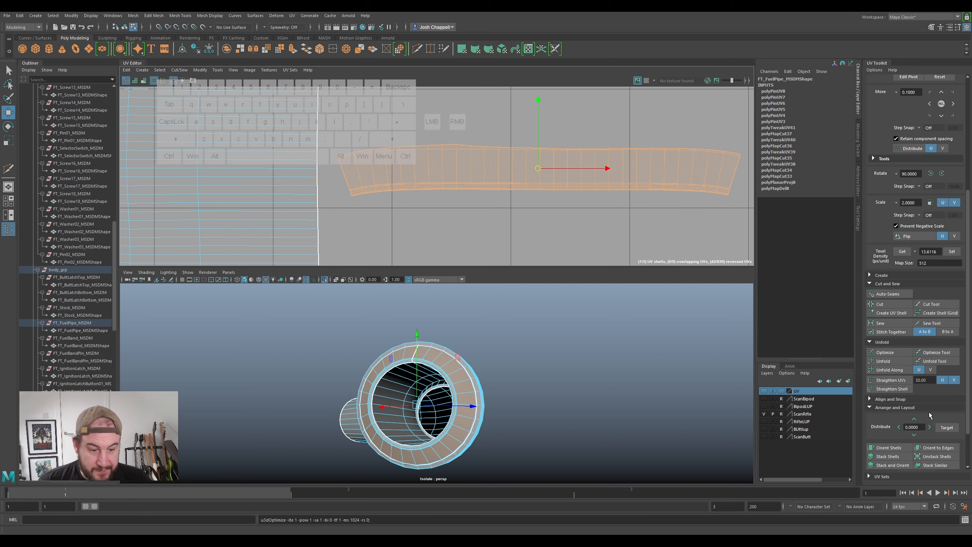
pyautogui.moveTo(523, 163); pyautogui.dragTo(529, 154, button='right')
pyautogui.scroll(3, 527, 167)
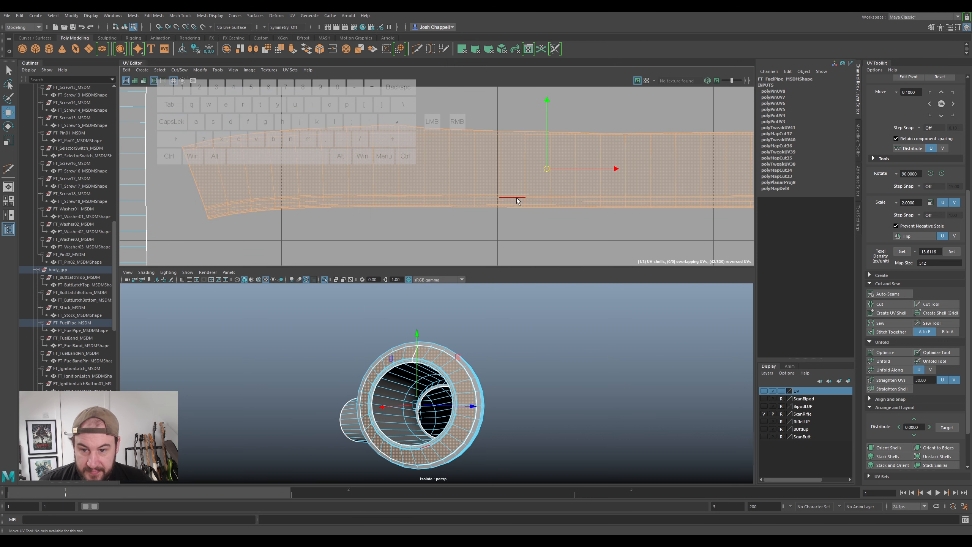
# - Select the horizontal edge loop near the lower edge of the pipe rim's UV shell and scale it vertically into a straight line
pyautogui.doubleClick(514, 193)
pyautogui.scroll(-3, 547, 176)
pyautogui.press('r')
pyautogui.click(535, 130)
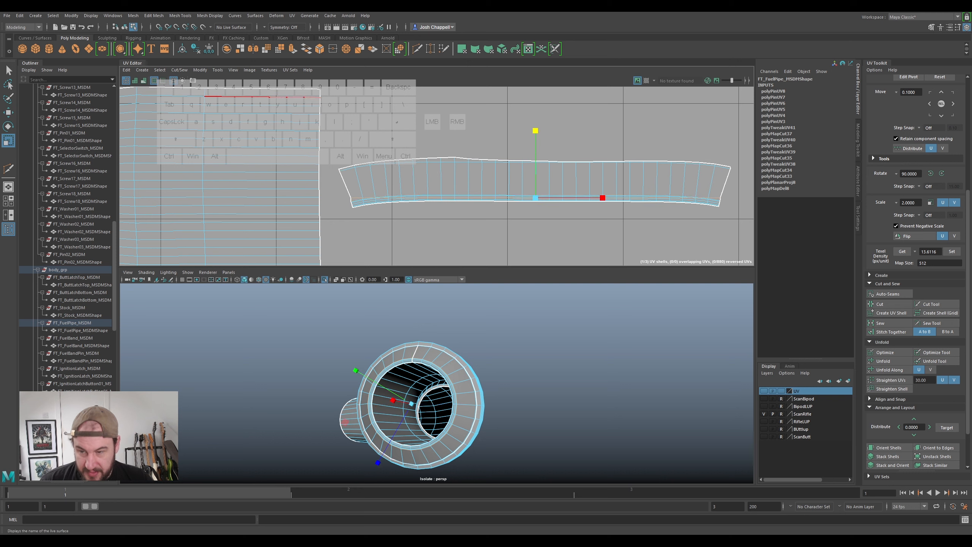
# - Pin the straightened edge loop and unfold the whole rim shell around it
pyautogui.click(126, 73)
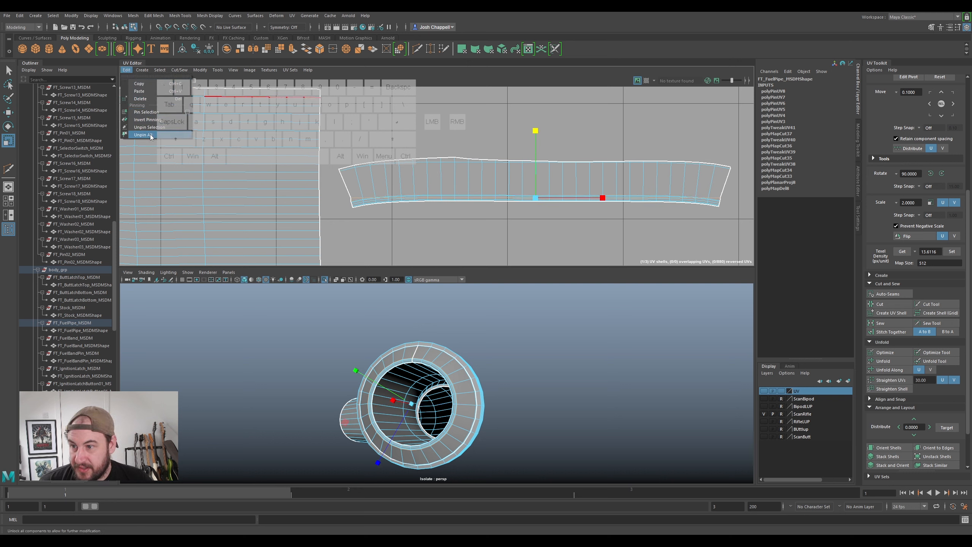
pyautogui.click(148, 112)
pyautogui.moveTo(523, 195); pyautogui.dragTo(503, 184, button='right')
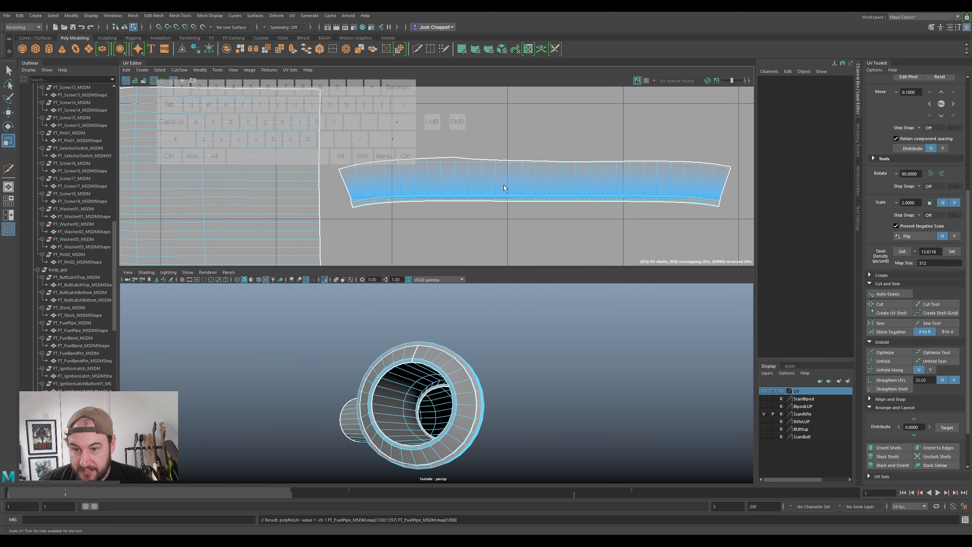
pyautogui.click(504, 185)
pyautogui.hotkey('ctrl', 'u')
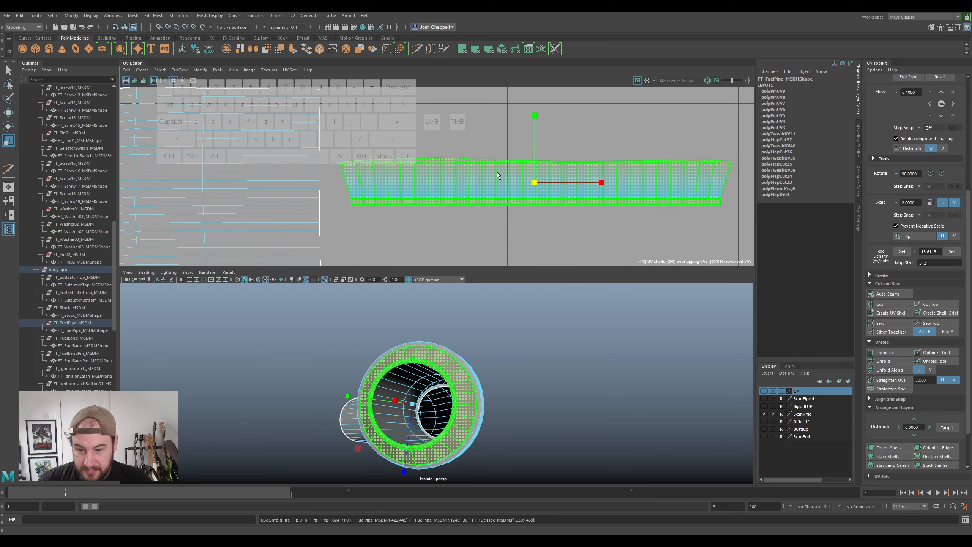
# - Display the checker map on the fuel pipe, inspect the rim for distortion, and hide the checker map again
pyautogui.click(738, 193)
pyautogui.click(646, 81)
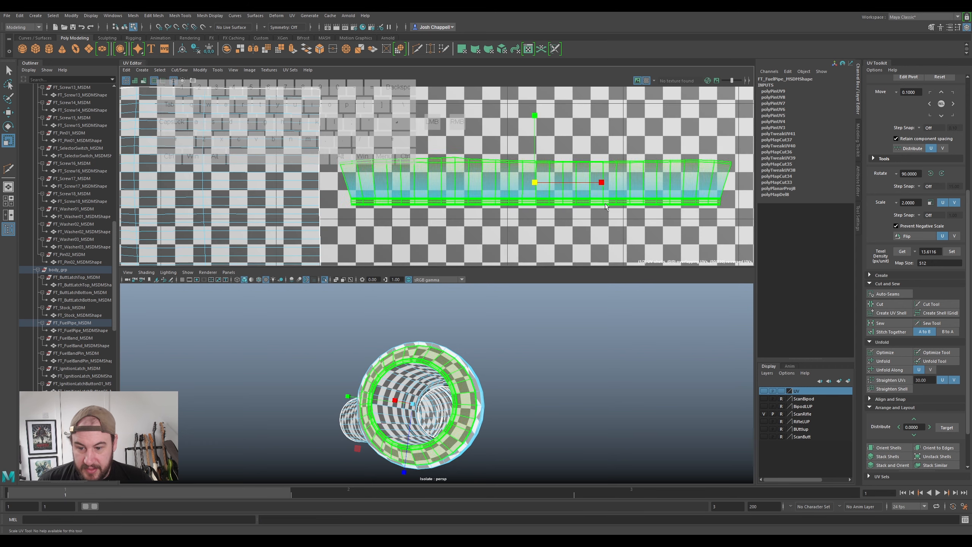
pyautogui.keyDown('alt'); pyautogui.moveTo(532, 378); pyautogui.dragTo(543, 395); pyautogui.keyUp('alt')
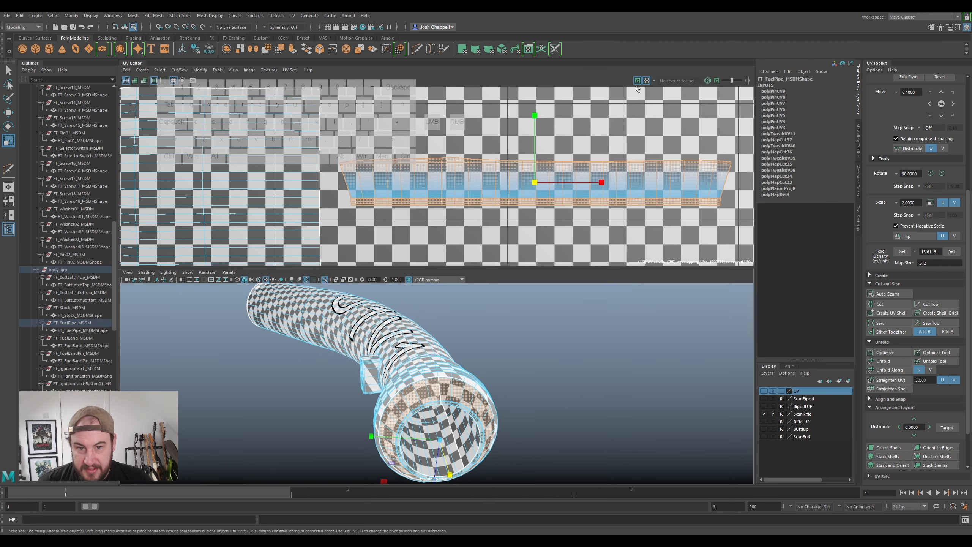
pyautogui.click(646, 81)
# - Unpin all UVs and optimize the rim shell, applying a texel density of 13.6116
pyautogui.click(127, 70)
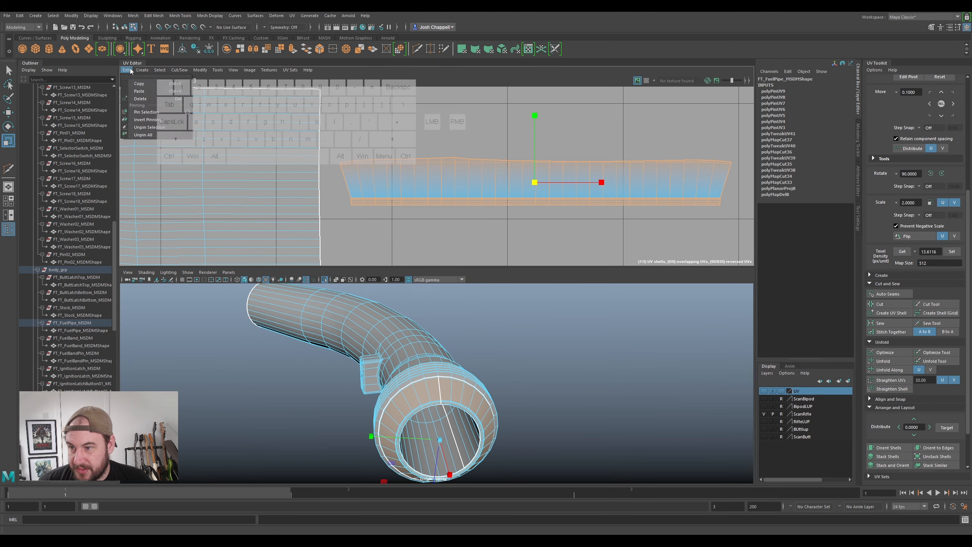
pyautogui.click(151, 137)
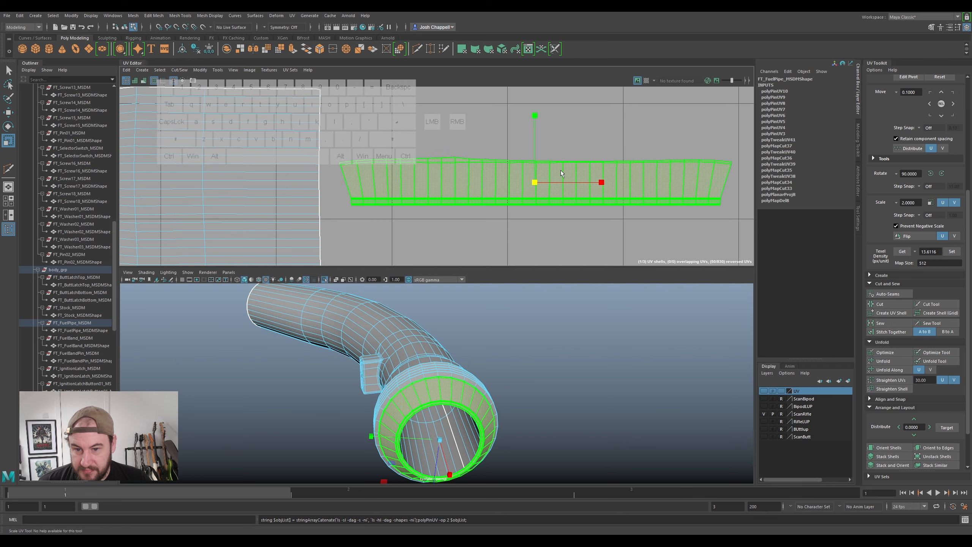
pyautogui.click(878, 352)
pyautogui.click(948, 253)
# - Move the rim's UV strip beside the base of the square inner-pipe shell
pyautogui.scroll(-4, 620, 186)
pyautogui.keyDown('alt'); pyautogui.moveTo(621, 187); pyautogui.dragTo(578, 191, button='middle'); pyautogui.keyUp('alt')
pyautogui.scroll(-1, 494, 152)
pyautogui.scroll(-3, 494, 152)
pyautogui.press('w')
pyautogui.moveTo(555, 173); pyautogui.dragTo(549, 194)
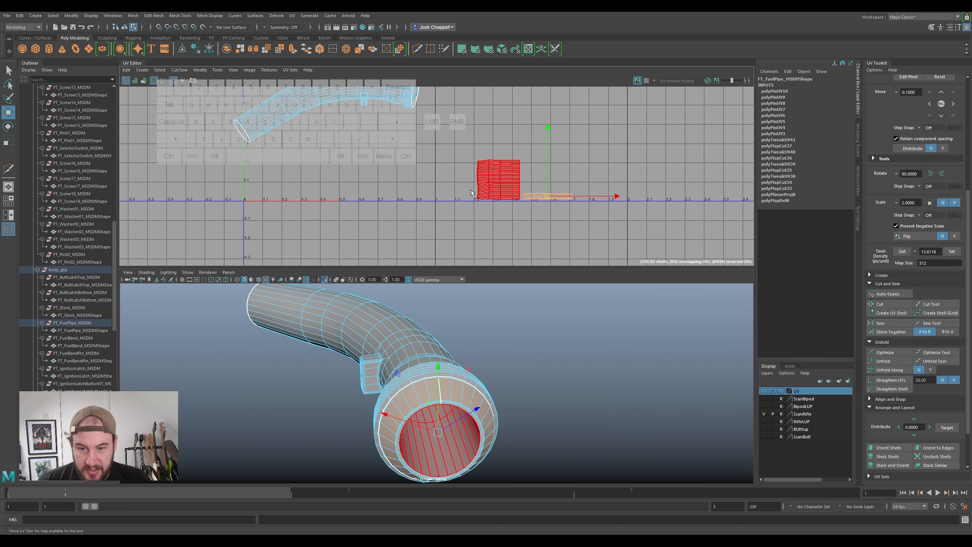
# - Cut the UVs along the edge loop around the pipe at the raised band farthest from the rim
pyautogui.keyDown('alt'); pyautogui.moveTo(486, 166); pyautogui.dragTo(550, 194, button='middle'); pyautogui.keyUp('alt')
pyautogui.keyDown('alt'); pyautogui.moveTo(440, 373); pyautogui.dragTo(398, 364); pyautogui.keyUp('alt')
pyautogui.moveTo(380, 363); pyautogui.dragTo(357, 330, button='right')
pyautogui.click(355, 359)
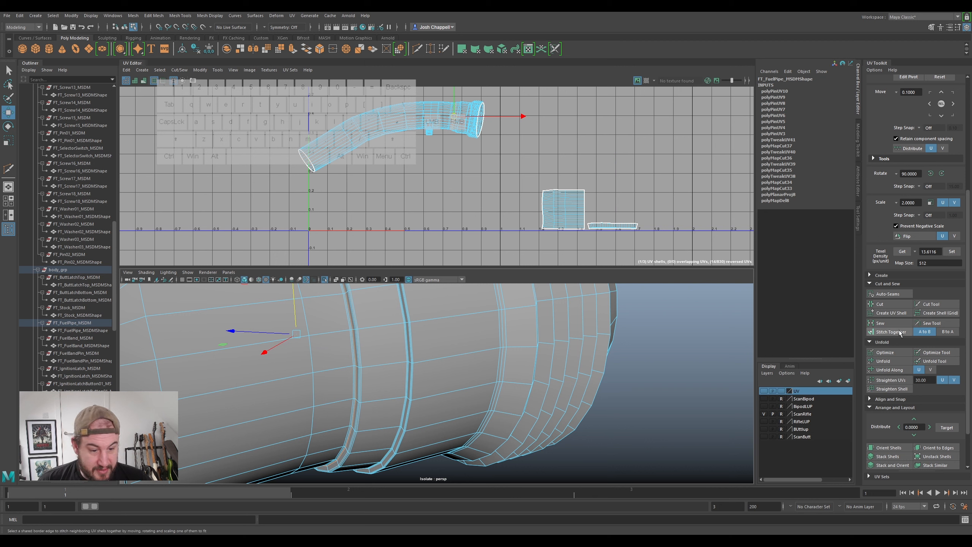
pyautogui.click(877, 304)
# - Select the separated collar shell and move it clear of the main pipe shell
pyautogui.moveTo(480, 120); pyautogui.dragTo(449, 101, button='right')
pyautogui.rightClick(470, 108)
pyautogui.click(470, 119)
pyautogui.scroll(6, 538, 147)
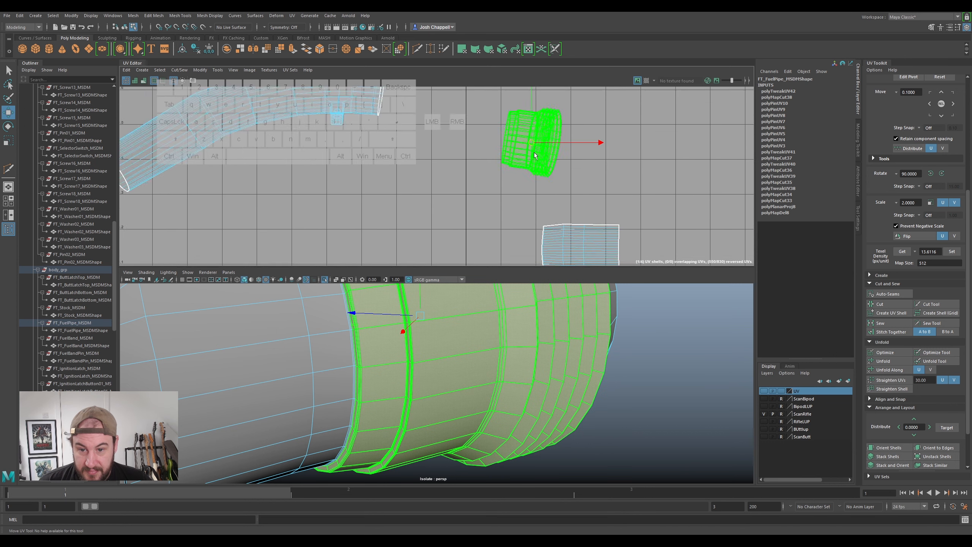
# - Cut a lengthwise UV seam along the side of the collar
pyautogui.moveTo(527, 157); pyautogui.dragTo(519, 136, button='right')
pyautogui.scroll(-5, 515, 337)
pyautogui.keyDown('alt'); pyautogui.moveTo(519, 328); pyautogui.dragTo(491, 331); pyautogui.keyUp('alt')
pyautogui.click(474, 374)
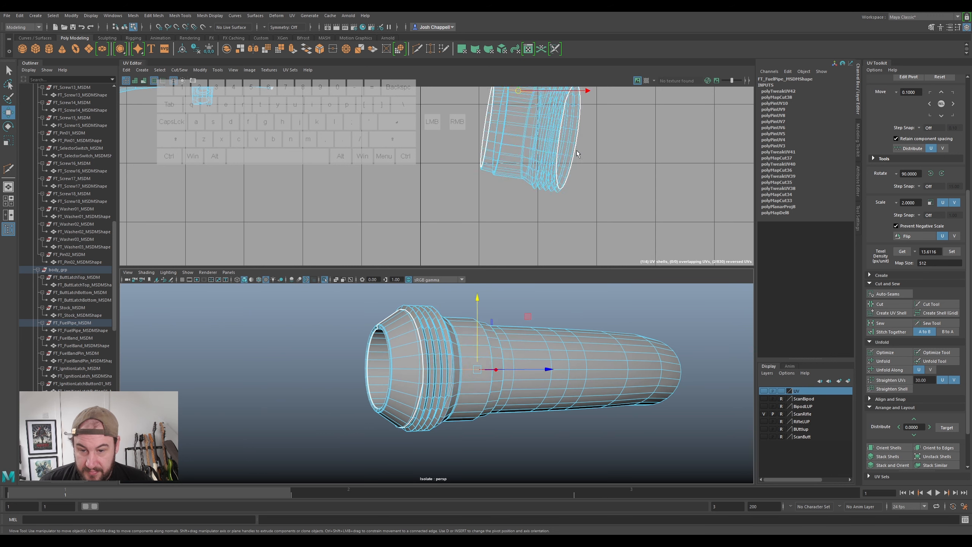
pyautogui.keyDown('alt'); pyautogui.moveTo(527, 92); pyautogui.dragTo(518, 181, button='middle'); pyautogui.keyUp('alt')
pyautogui.scroll(4, 519, 181)
pyautogui.doubleClick(485, 180)
pyautogui.click(879, 304)
# - Select the whole collar shell and unfold it
pyautogui.moveTo(504, 191); pyautogui.dragTo(492, 175, button='right')
pyautogui.click(519, 192)
pyautogui.hotkey('ctrl', 'u')
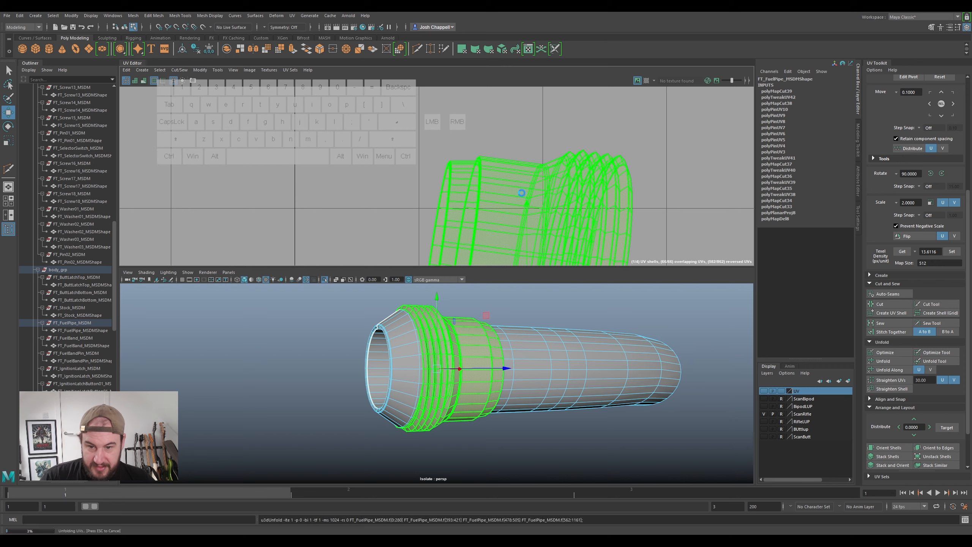
# - Rotate the unfolded collar shell until it lies roughly horizontal and place it above the rim strip
pyautogui.scroll(-6, 521, 192)
pyautogui.keyDown('alt'); pyautogui.moveTo(594, 221); pyautogui.dragTo(616, 226, button='middle'); pyautogui.keyUp('alt')
pyautogui.press('e')
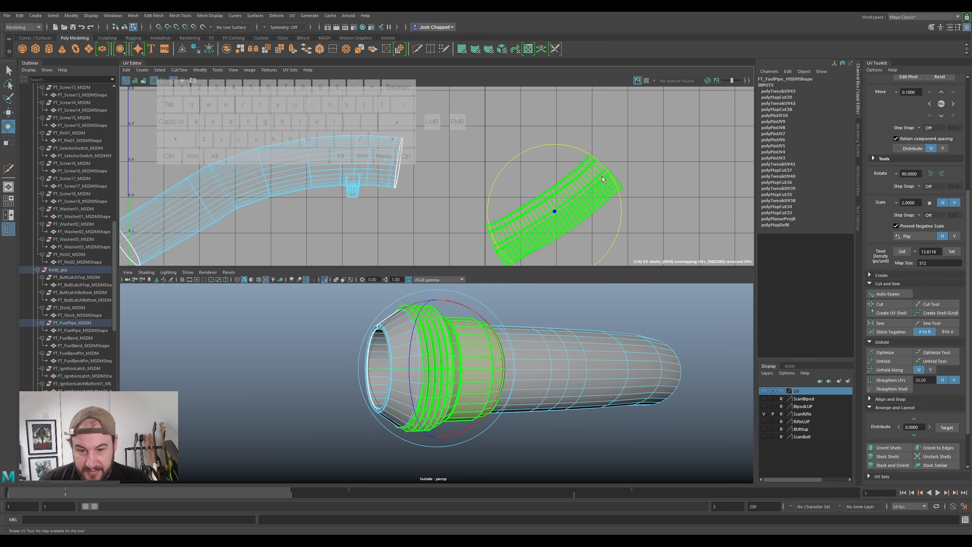
pyautogui.moveTo(610, 175); pyautogui.dragTo(622, 210)
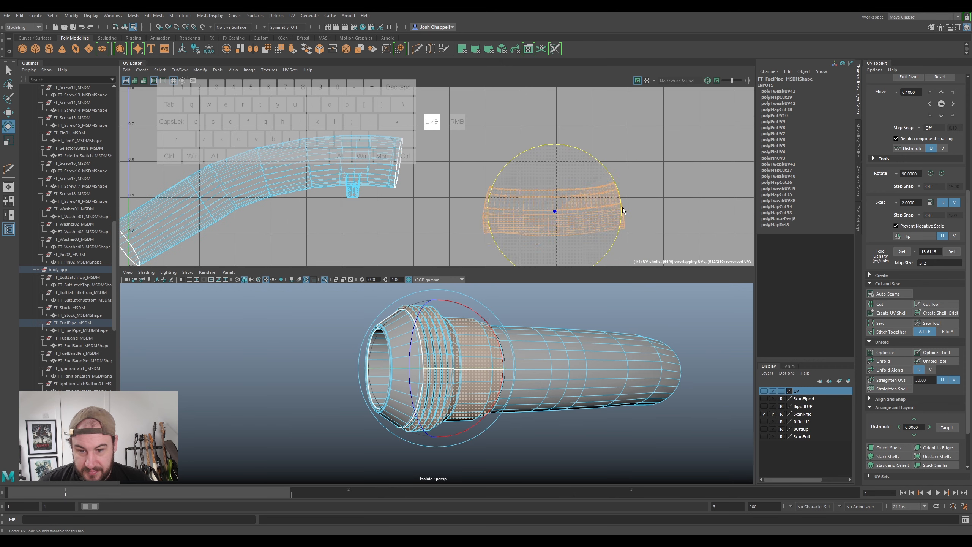
pyautogui.scroll(-3, 609, 213)
pyautogui.press('w')
pyautogui.keyDown('alt'); pyautogui.moveTo(606, 218); pyautogui.dragTo(595, 146, button='middle'); pyautogui.keyUp('alt')
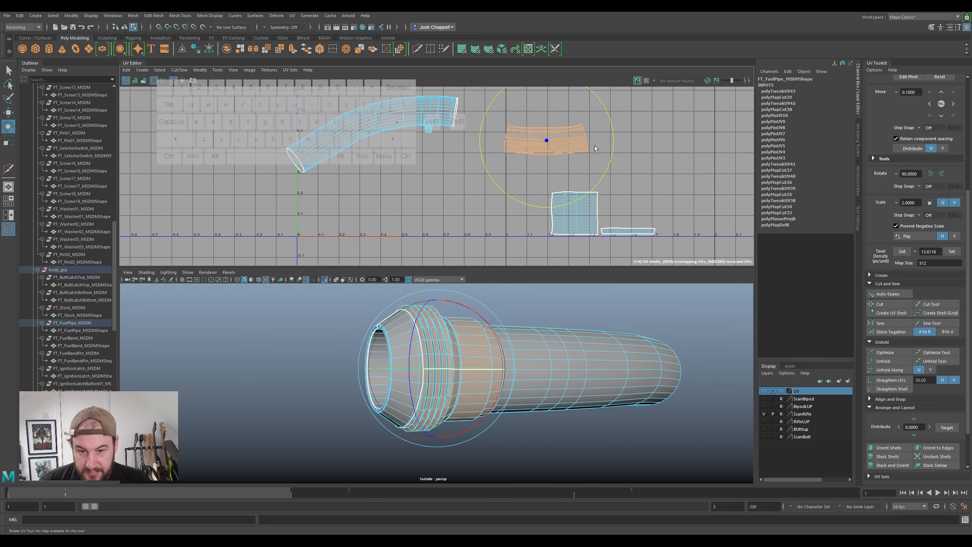
pyautogui.moveTo(548, 141); pyautogui.dragTo(648, 202)
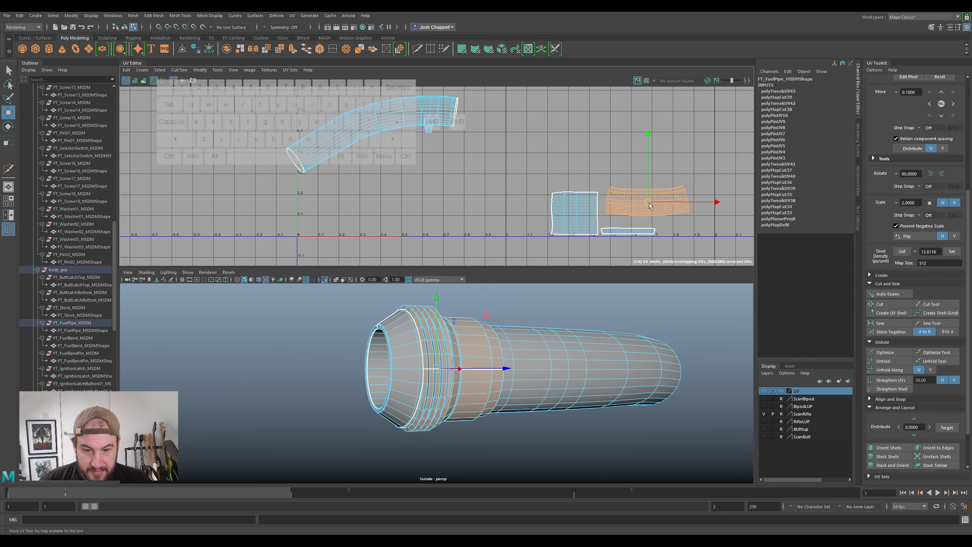
# - Select a horizontal edge loop through the middle of the collar shell and scale it vertically into a straight line
pyautogui.scroll(2, 650, 210)
pyautogui.scroll(2, 650, 210)
pyautogui.moveTo(650, 190); pyautogui.dragTo(625, 183, button='right')
pyautogui.scroll(2, 624, 192)
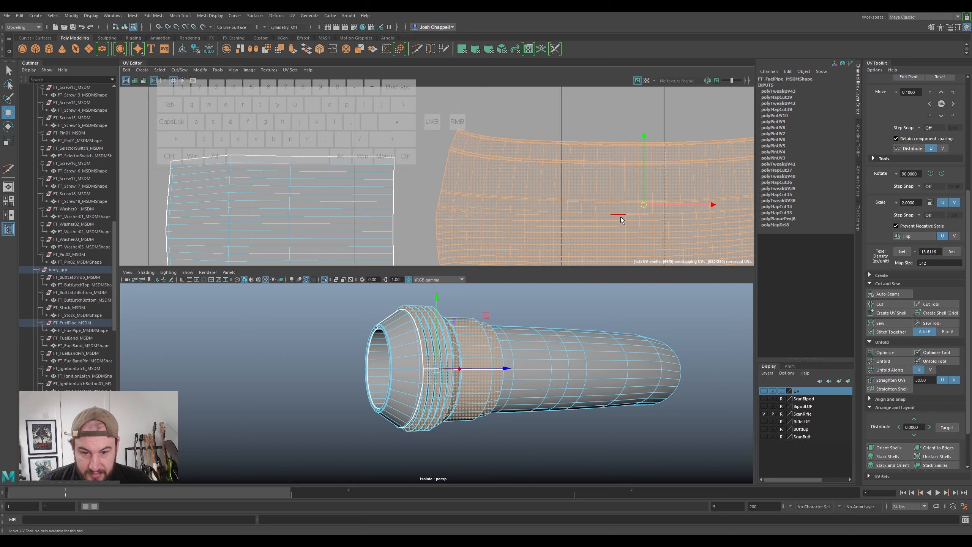
pyautogui.click(620, 206)
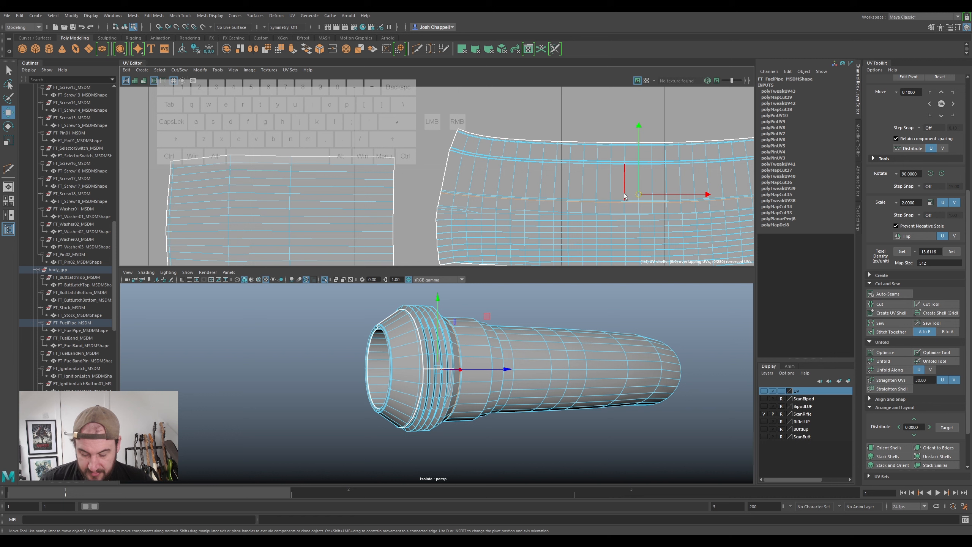
pyautogui.press('r')
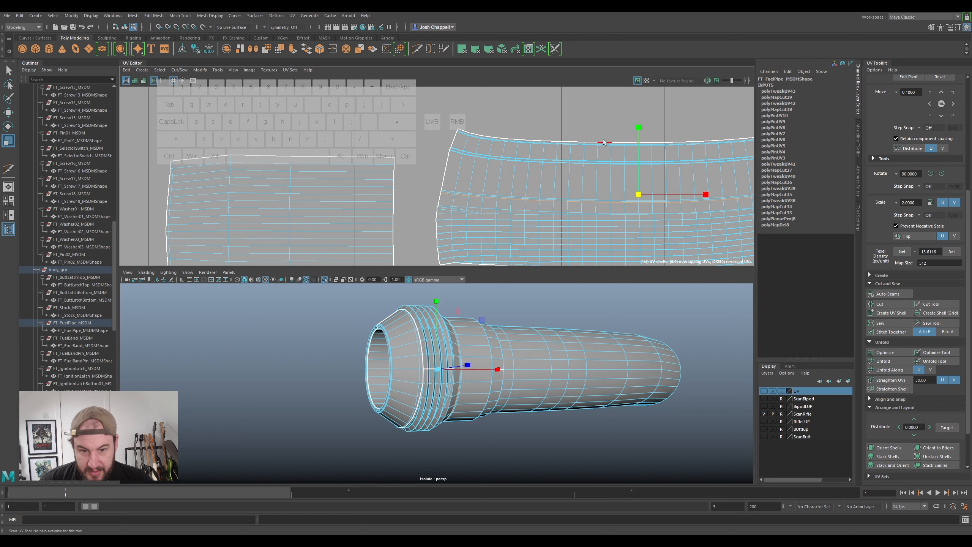
pyautogui.moveTo(637, 126); pyautogui.dragTo(639, 216)
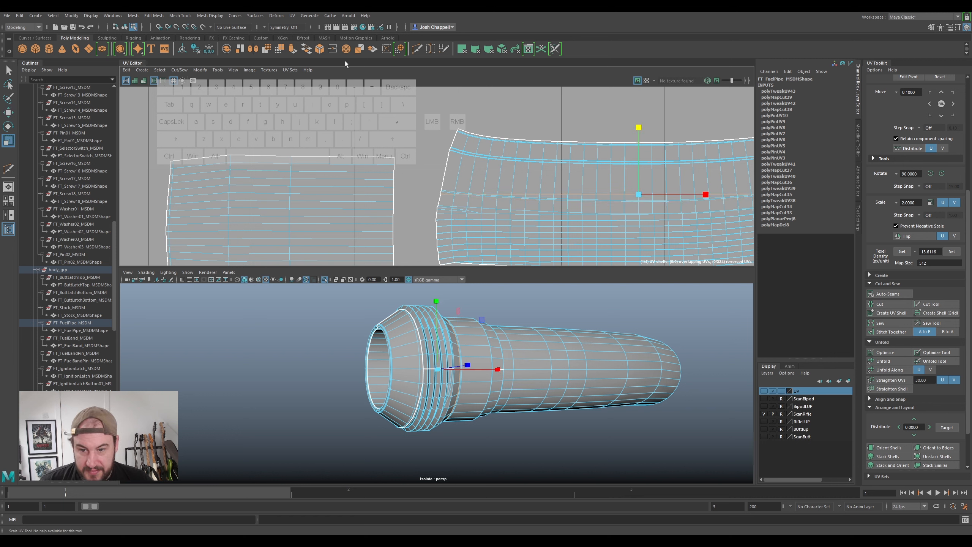
# - Pin the collar's straightened edge loop and unfold the whole collar shell again
pyautogui.click(127, 70)
pyautogui.click(148, 114)
pyautogui.moveTo(577, 191); pyautogui.dragTo(560, 180, button='right')
pyautogui.click(561, 180)
pyautogui.hotkey('ctrl', 'u')
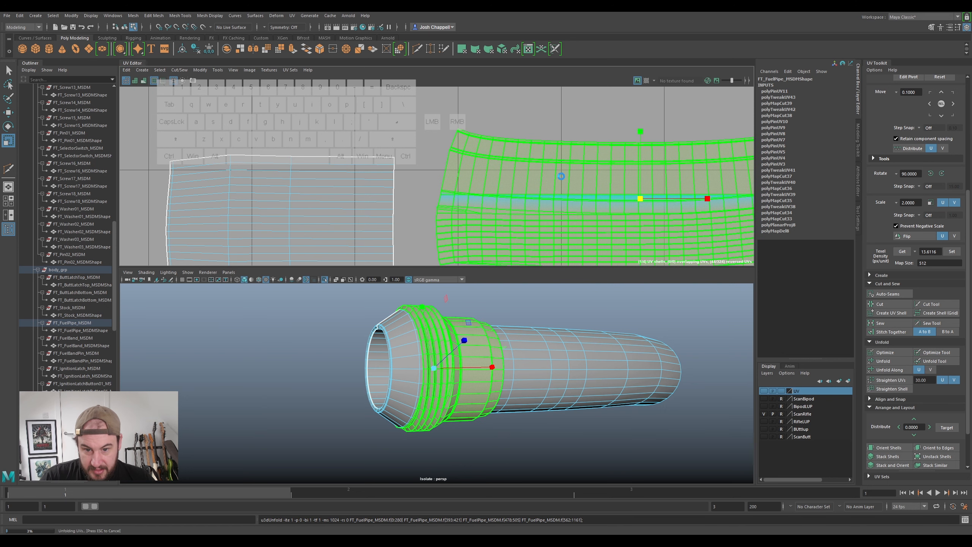
# - Unpin all UVs and optimize the collar shell
pyautogui.scroll(-3, 582, 176)
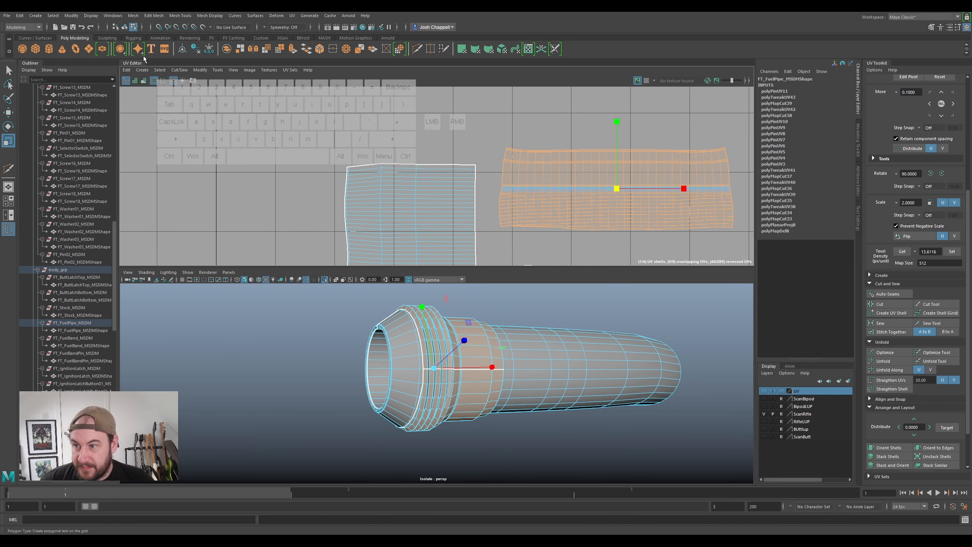
pyautogui.click(127, 70)
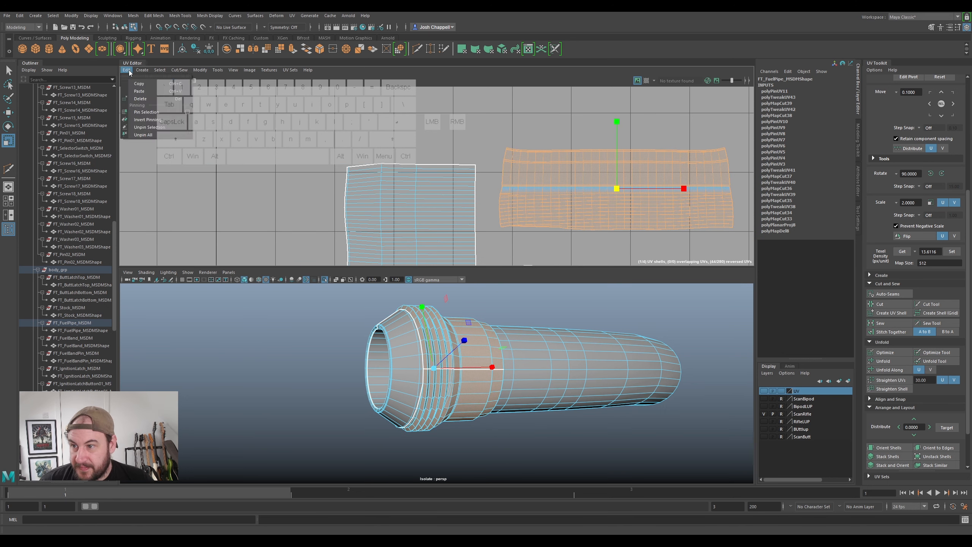
pyautogui.click(148, 120)
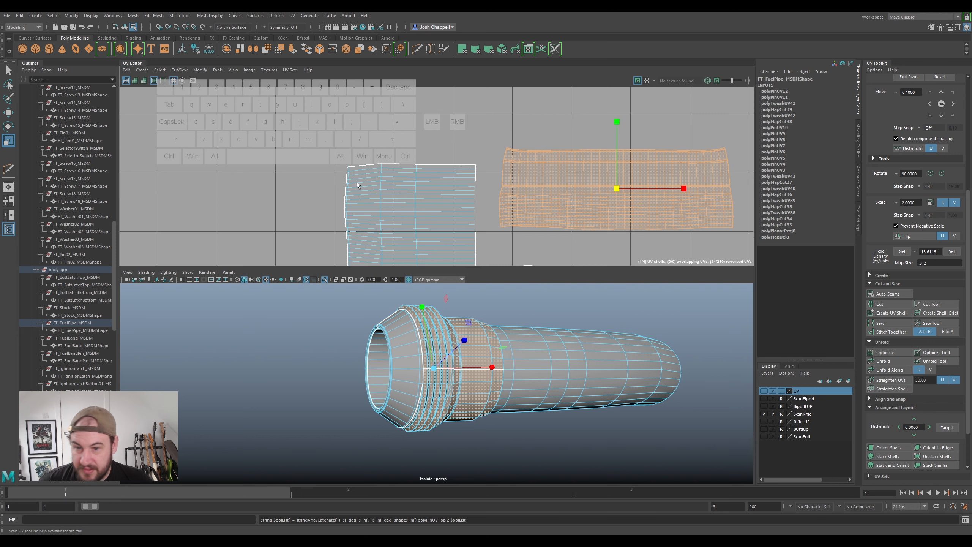
pyautogui.click(895, 353)
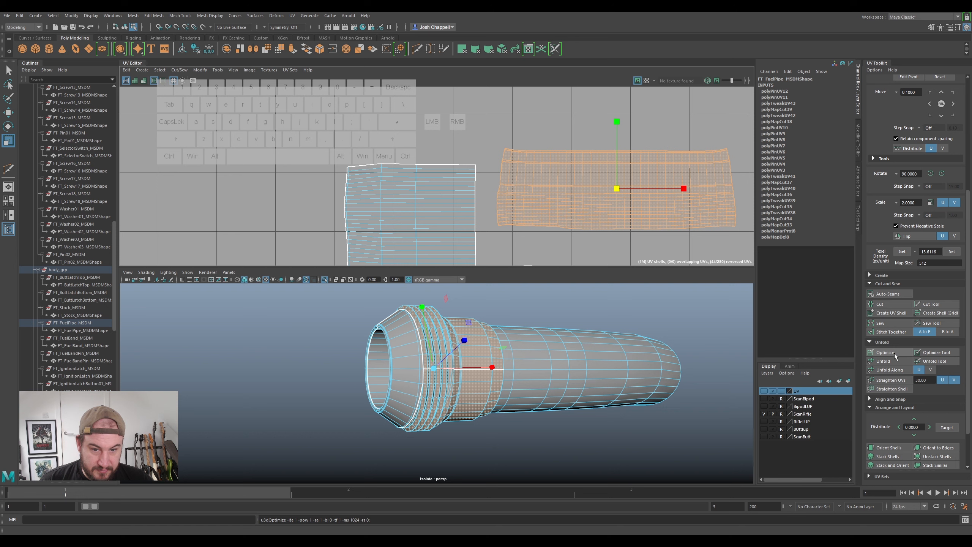
# - Move the collar shell directly above the rim strip, close beside the square inner-pipe shell
pyautogui.scroll(-3, 610, 192)
pyautogui.scroll(3, 610, 192)
pyautogui.press('w')
pyautogui.moveTo(625, 152); pyautogui.dragTo(578, 186)
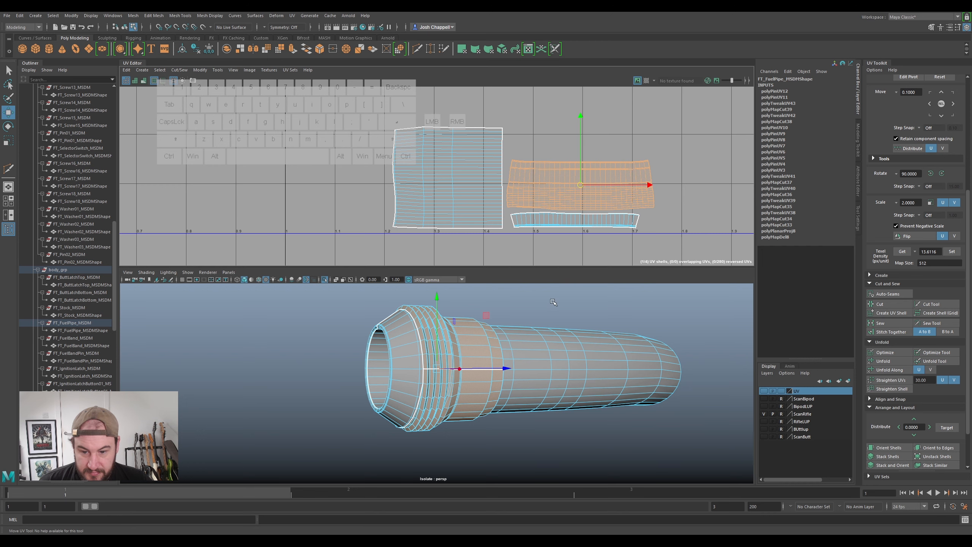
# - Select the edges along one side of the two-hole bracket where it meets the pipe
pyautogui.scroll(-4, 492, 348)
pyautogui.keyDown('alt'); pyautogui.moveTo(491, 349); pyautogui.dragTo(504, 372); pyautogui.keyUp('alt')
pyautogui.keyDown('alt'); pyautogui.moveTo(504, 373); pyautogui.dragTo(492, 344, button='middle'); pyautogui.keyUp('alt')
pyautogui.scroll(4, 492, 344)
pyautogui.scroll(3, 476, 299)
pyautogui.keyDown('alt'); pyautogui.moveTo(476, 299); pyautogui.dragTo(456, 413, button='middle'); pyautogui.keyUp('alt')
pyautogui.scroll(3, 457, 412)
pyautogui.moveTo(535, 306); pyautogui.dragTo(534, 285, button='right')
pyautogui.keyDown('alt'); pyautogui.moveTo(532, 306); pyautogui.dragTo(555, 311); pyautogui.keyUp('alt')
pyautogui.keyDown('alt'); pyautogui.moveTo(555, 311); pyautogui.dragTo(485, 340, button='middle'); pyautogui.keyUp('alt')
pyautogui.scroll(2, 484, 340)
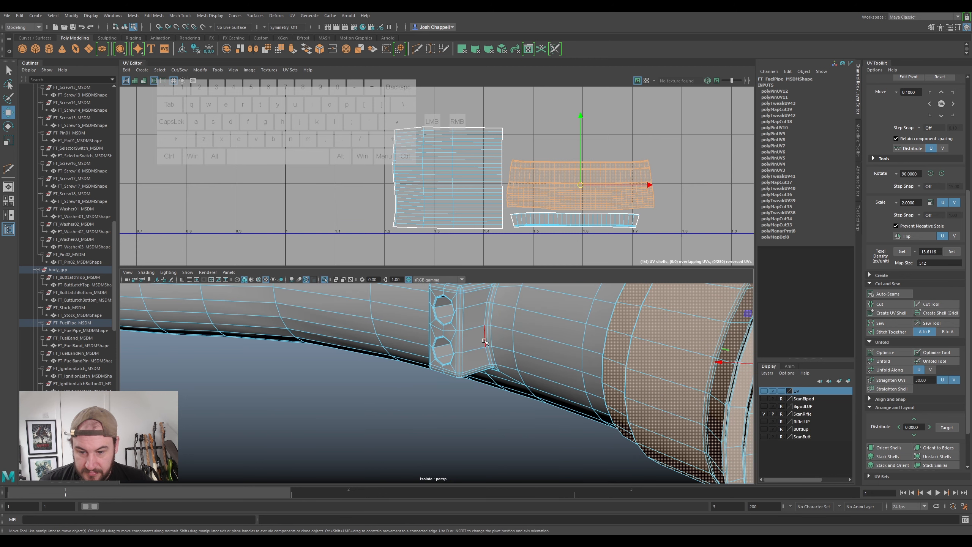
pyautogui.click(487, 337)
pyautogui.keyDown('alt'); pyautogui.moveTo(486, 338); pyautogui.dragTo(523, 395); pyautogui.keyUp('alt')
pyautogui.keyDown('ctrl'); pyautogui.keyDown('shift'); pyautogui.click(484, 338); pyautogui.keyUp('shift'); pyautogui.keyUp('ctrl')
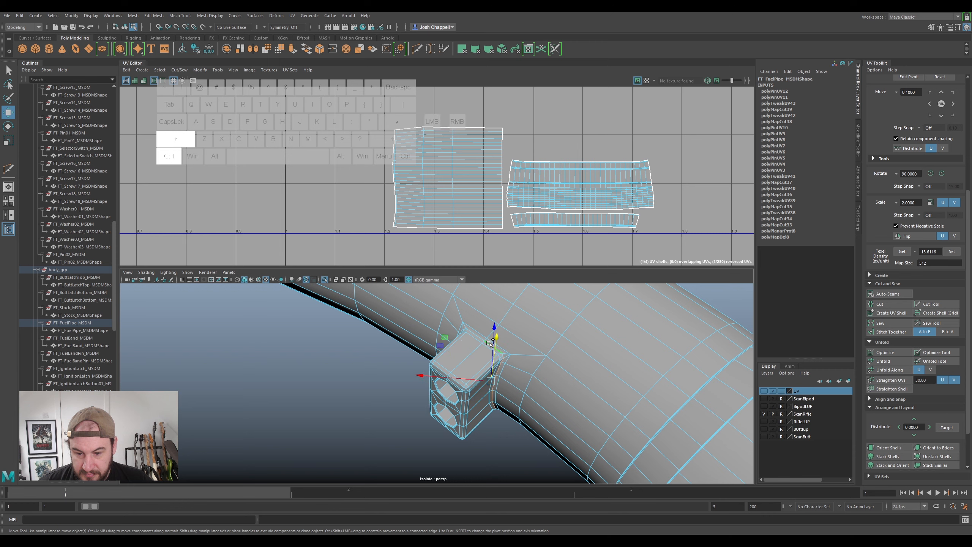
pyautogui.keyDown('ctrl'); pyautogui.keyDown('shift'); pyautogui.click(483, 338); pyautogui.keyUp('shift'); pyautogui.keyUp('ctrl')
# - Add the edges around the remaining sides of the bracket's base to the selection
pyautogui.keyDown('alt'); pyautogui.moveTo(483, 338); pyautogui.dragTo(406, 351); pyautogui.keyUp('alt')
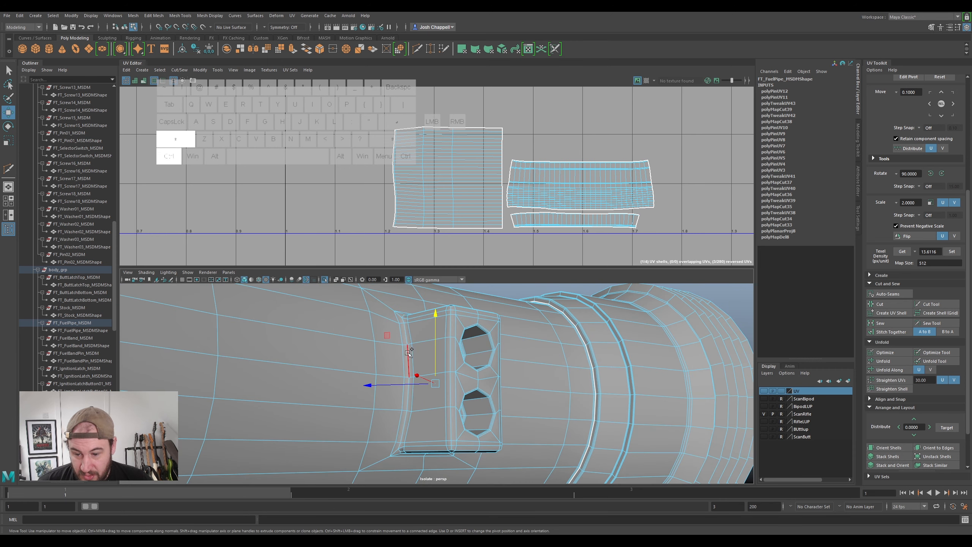
pyautogui.keyDown('ctrl'); pyautogui.keyDown('shift'); pyautogui.click(408, 353); pyautogui.keyUp('shift'); pyautogui.keyUp('ctrl')
pyautogui.moveTo(408, 353)
pyautogui.keyDown('alt'); pyautogui.mouseDown()
pyautogui.moveTo(407, 363)
pyautogui.moveTo(416, 343)
pyautogui.mouseUp(); pyautogui.keyUp('alt')
pyautogui.scroll(-5, 400, 364)
pyautogui.scroll(5, 407, 352)
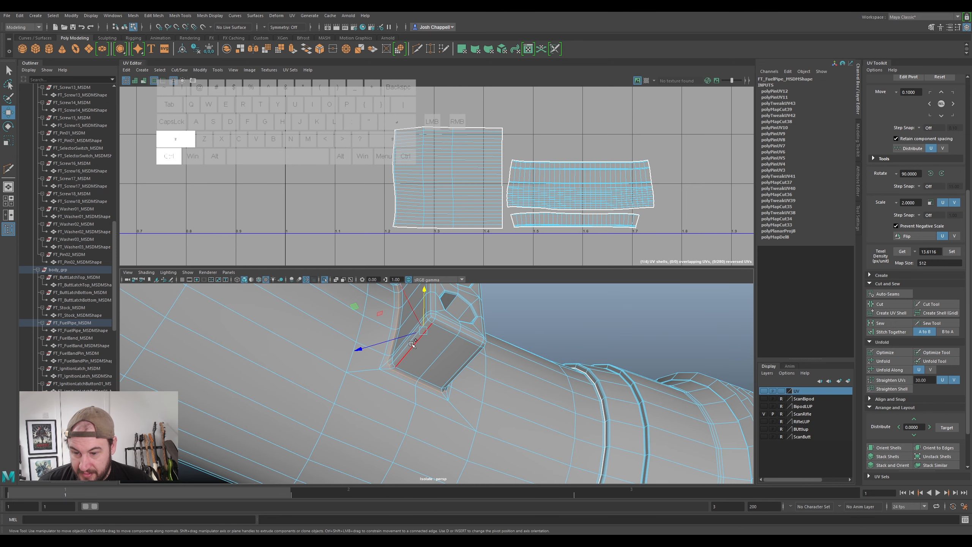
pyautogui.keyDown('ctrl'); pyautogui.keyDown('shift'); pyautogui.click(409, 344); pyautogui.keyUp('shift'); pyautogui.keyUp('ctrl')
pyautogui.keyDown('alt'); pyautogui.moveTo(408, 345); pyautogui.dragTo(428, 328); pyautogui.keyUp('alt')
pyautogui.keyDown('ctrl'); pyautogui.keyDown('shift'); pyautogui.click(425, 319); pyautogui.keyUp('shift'); pyautogui.keyUp('ctrl')
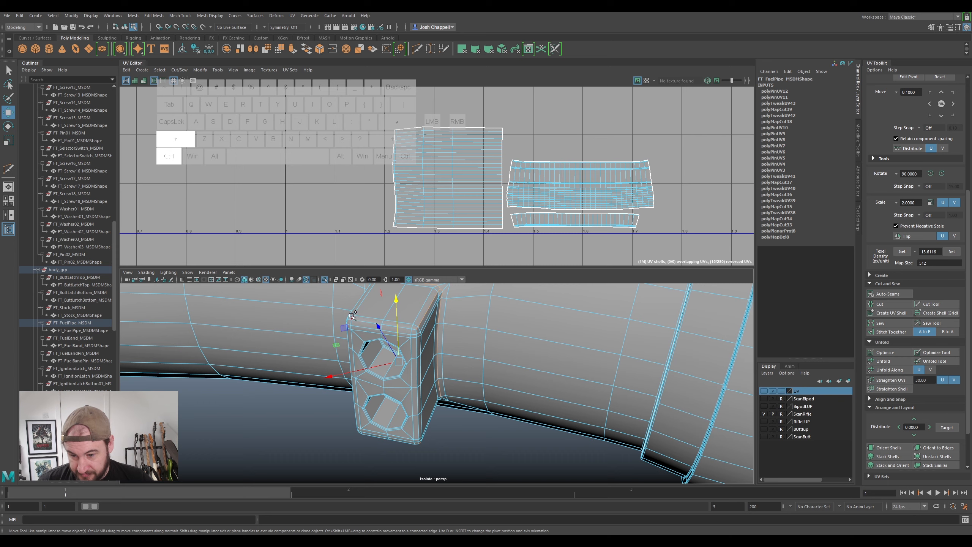
# - Add the rim edges of both bracket holes to the edge selection and cut the UVs along the selected edges
pyautogui.keyDown('alt'); pyautogui.moveTo(368, 318); pyautogui.dragTo(408, 340); pyautogui.keyUp('alt')
pyautogui.keyDown('alt'); pyautogui.moveTo(490, 428); pyautogui.dragTo(455, 332); pyautogui.keyUp('alt')
pyautogui.keyDown('alt'); pyautogui.scroll(3, 454, 332); pyautogui.keyUp('alt')
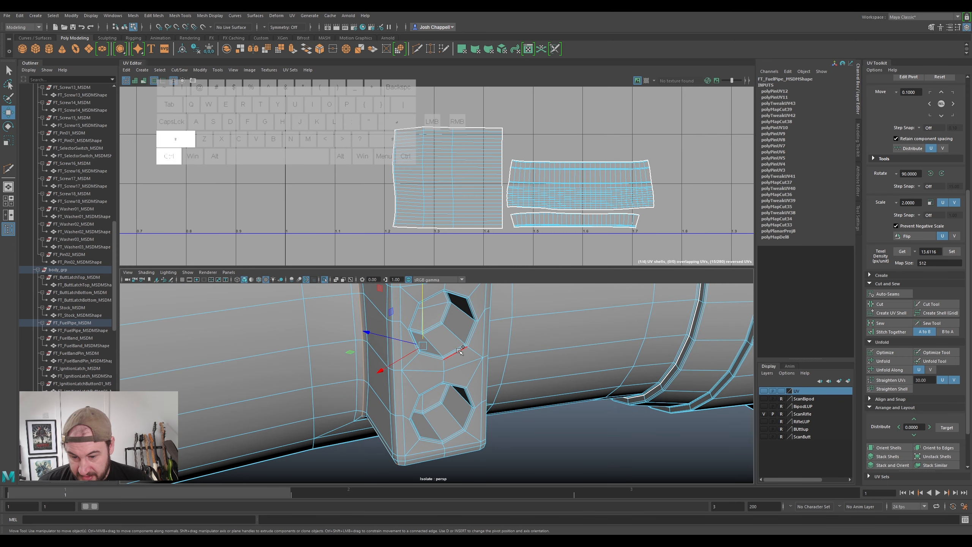
pyautogui.keyDown('ctrl'); pyautogui.keyDown('shift'); pyautogui.click(467, 418); pyautogui.keyUp('shift'); pyautogui.keyUp('ctrl')
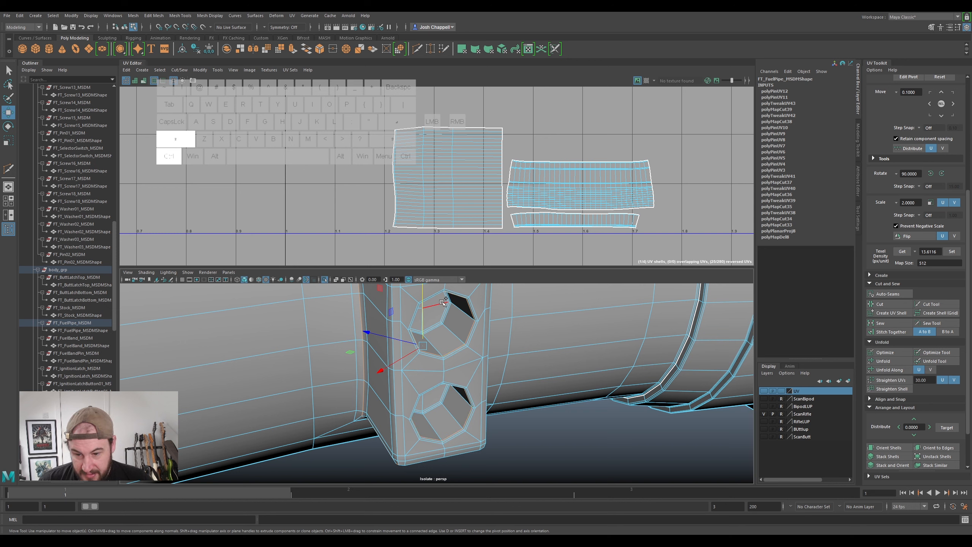
pyautogui.keyDown('alt'); pyautogui.moveTo(424, 320); pyautogui.dragTo(344, 326); pyautogui.keyUp('alt')
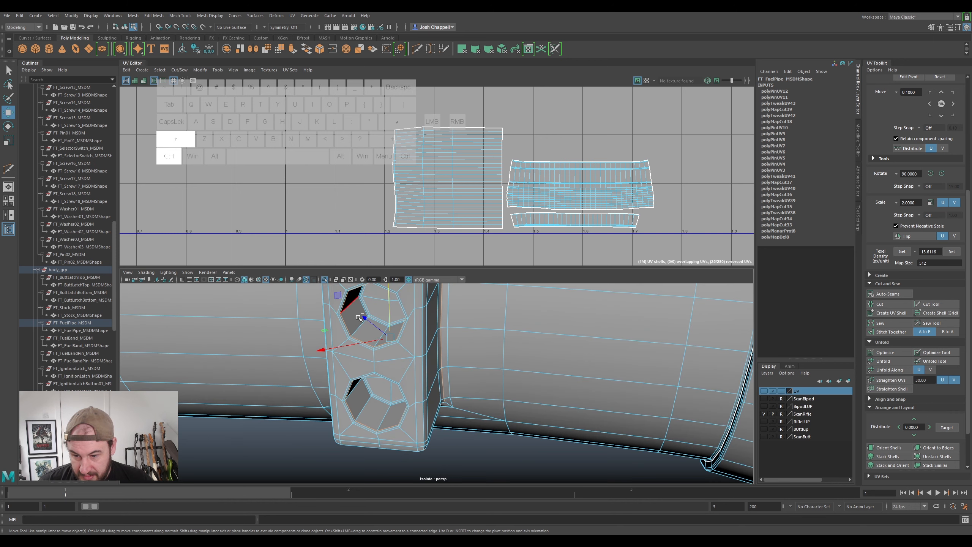
pyautogui.keyDown('alt'); pyautogui.moveTo(366, 377); pyautogui.dragTo(431, 345, button='middle'); pyautogui.keyUp('alt')
pyautogui.keyDown('alt'); pyautogui.moveTo(430, 345); pyautogui.dragTo(543, 352); pyautogui.keyUp('alt')
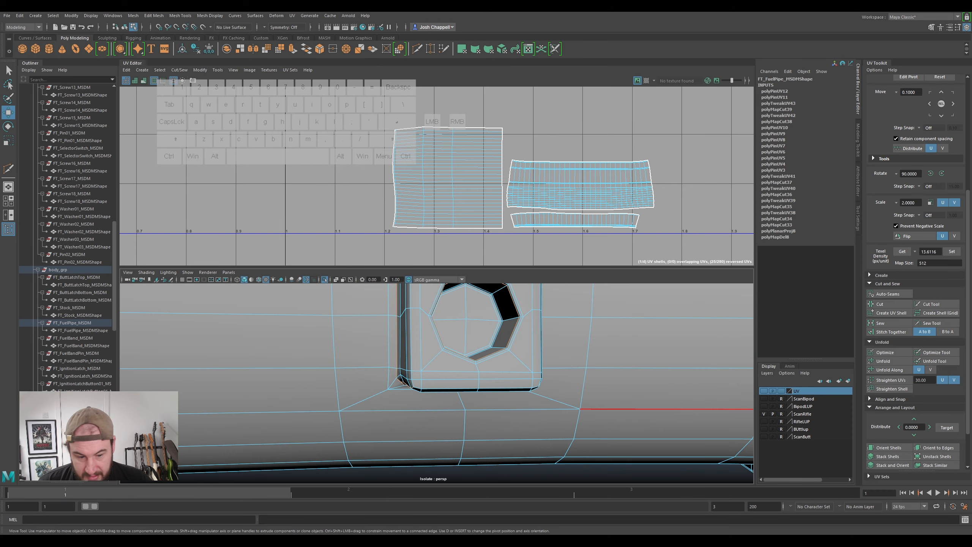
pyautogui.click(890, 304)
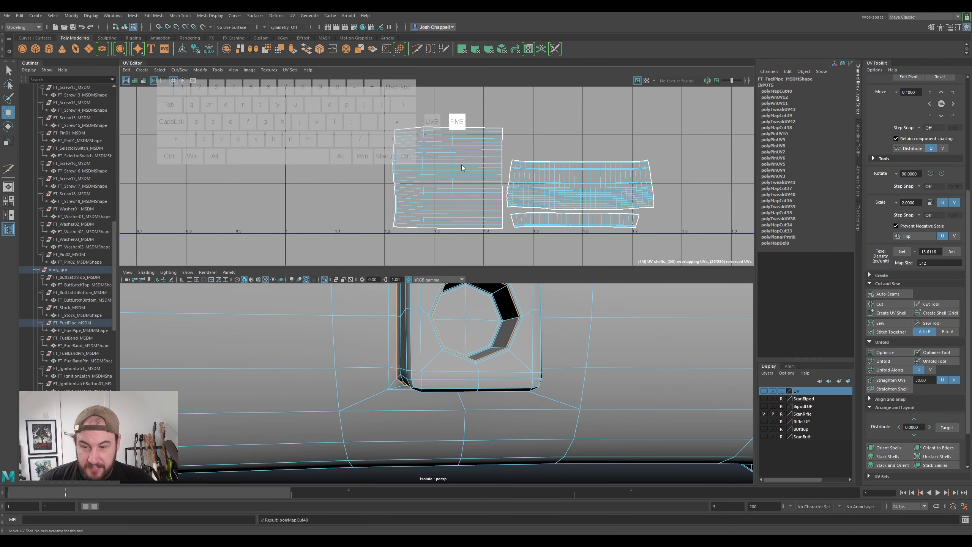
# - Separate the two-hole bracket's shell from the pipe shell, moving it into empty UV space, and unfold it
pyautogui.moveTo(439, 152); pyautogui.dragTo(473, 153, button='right')
pyautogui.scroll(-3, 475, 151)
pyautogui.keyDown('alt'); pyautogui.moveTo(497, 101); pyautogui.dragTo(602, 239, button='middle'); pyautogui.keyUp('alt')
pyautogui.scroll(-1, 602, 239)
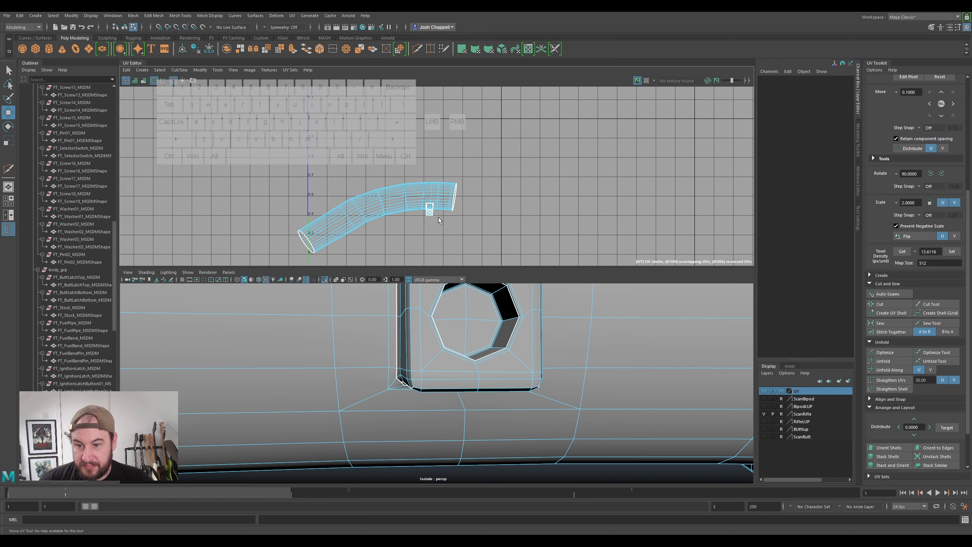
pyautogui.click(430, 210)
pyautogui.moveTo(436, 211); pyautogui.dragTo(524, 234)
pyautogui.keyDown('alt'); pyautogui.moveTo(646, 243); pyautogui.dragTo(514, 173, button='middle'); pyautogui.keyUp('alt')
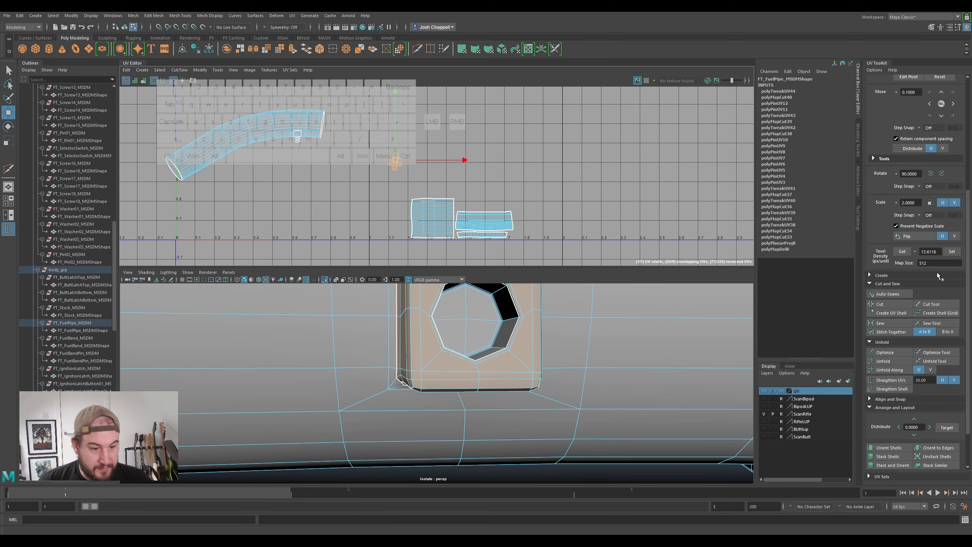
# - Set the bracket shell's texel density to 13.6116 and stand it upright above the collar shell, beside the square inner-pipe shell
pyautogui.click(951, 252)
pyautogui.moveTo(395, 163); pyautogui.dragTo(462, 197)
pyautogui.scroll(3, 471, 186)
pyautogui.press('e')
pyautogui.moveTo(514, 165); pyautogui.dragTo(508, 163)
pyautogui.press('w')
pyautogui.moveTo(460, 204); pyautogui.dragTo(457, 207)
# - Unfold the shell of one bracket hole and move it beside the bracket shell
pyautogui.scroll(-3, 248, 158)
pyautogui.keyDown('alt'); pyautogui.moveTo(220, 126); pyautogui.dragTo(352, 171, button='middle'); pyautogui.keyUp('alt')
pyautogui.scroll(2, 352, 172)
pyautogui.click(348, 165)
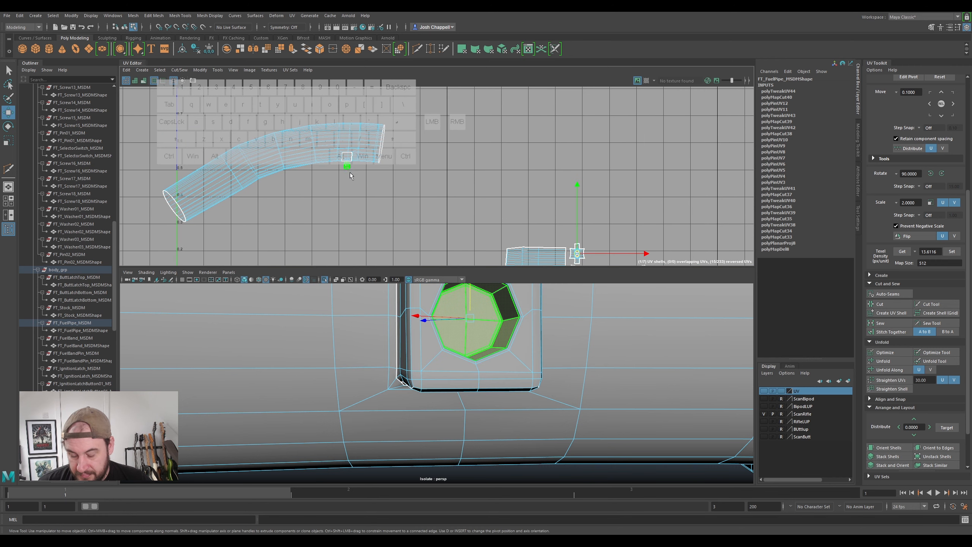
pyautogui.hotkey('ctrl', 'u')
pyautogui.press('w')
pyautogui.moveTo(346, 166); pyautogui.dragTo(593, 249)
pyautogui.scroll(5, 601, 245)
pyautogui.keyDown('alt'); pyautogui.moveTo(620, 241); pyautogui.dragTo(648, 156, button='middle'); pyautogui.keyUp('alt')
pyautogui.moveTo(603, 172); pyautogui.dragTo(596, 190)
pyautogui.scroll(2, 595, 191)
pyautogui.scroll(3, 595, 193)
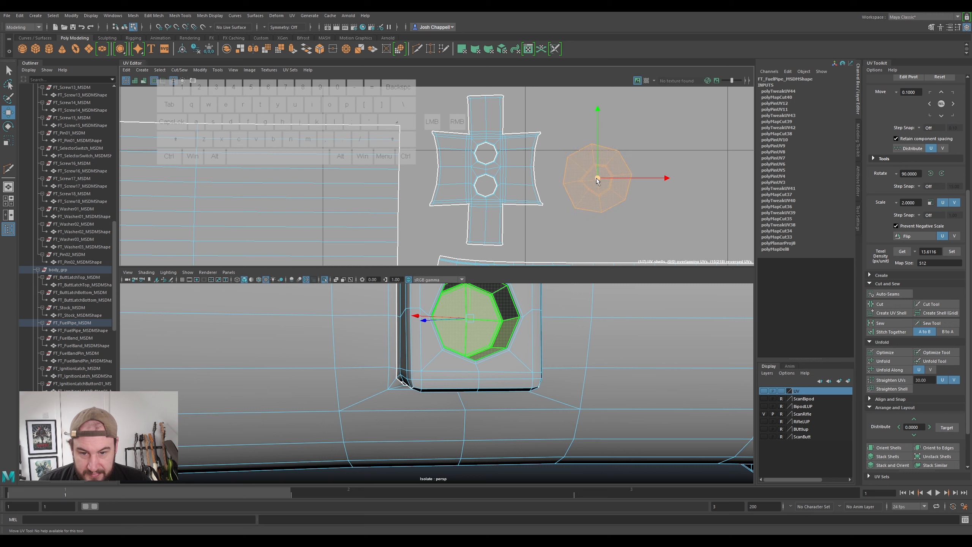
# - Optimize the hole's shell and briefly preview it with the checker map
pyautogui.click(887, 352)
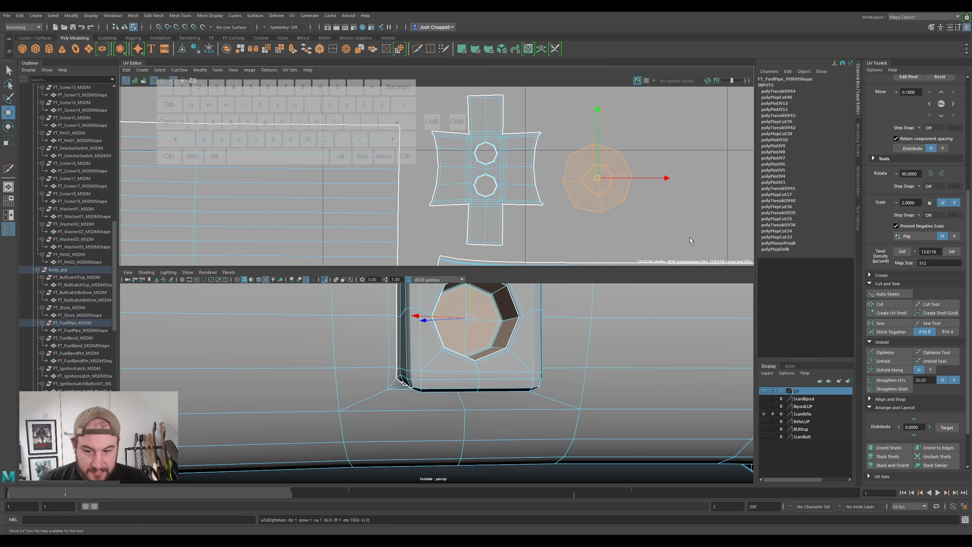
pyautogui.keyDown('alt'); pyautogui.moveTo(637, 210); pyautogui.dragTo(624, 214); pyautogui.keyUp('alt')
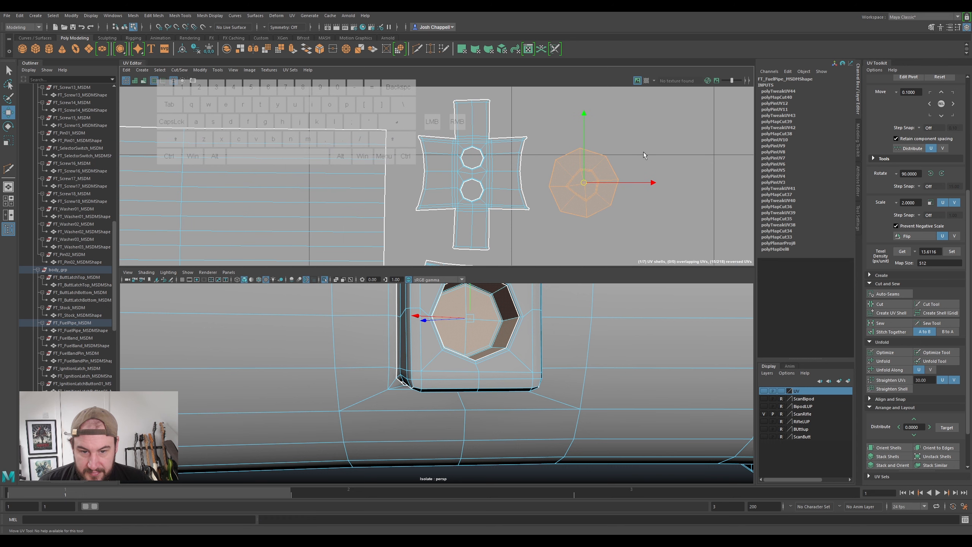
pyautogui.click(646, 81)
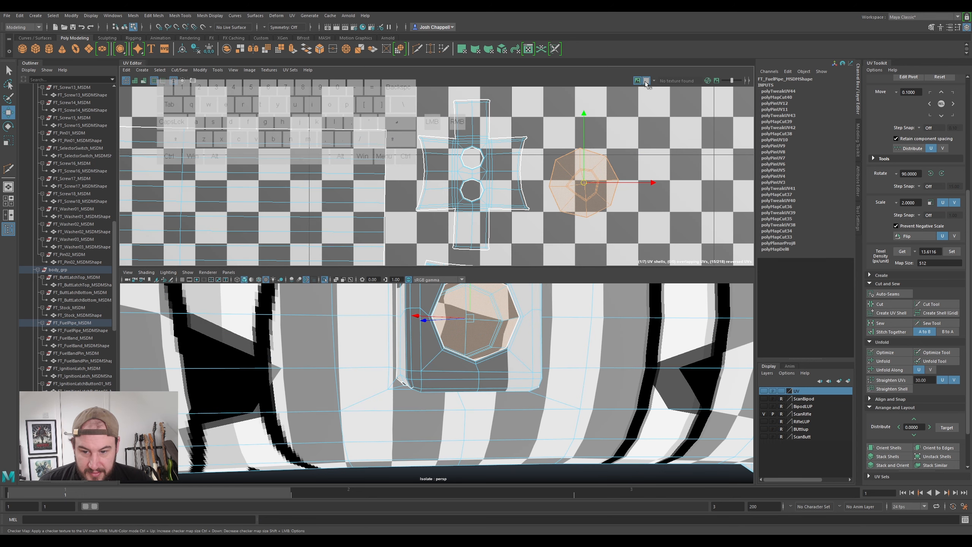
pyautogui.click(646, 80)
# - Cut the hole's shell around its inner floor loop and along one edge of the side wall
pyautogui.moveTo(574, 175); pyautogui.dragTo(576, 155, button='right')
pyautogui.scroll(4, 584, 185)
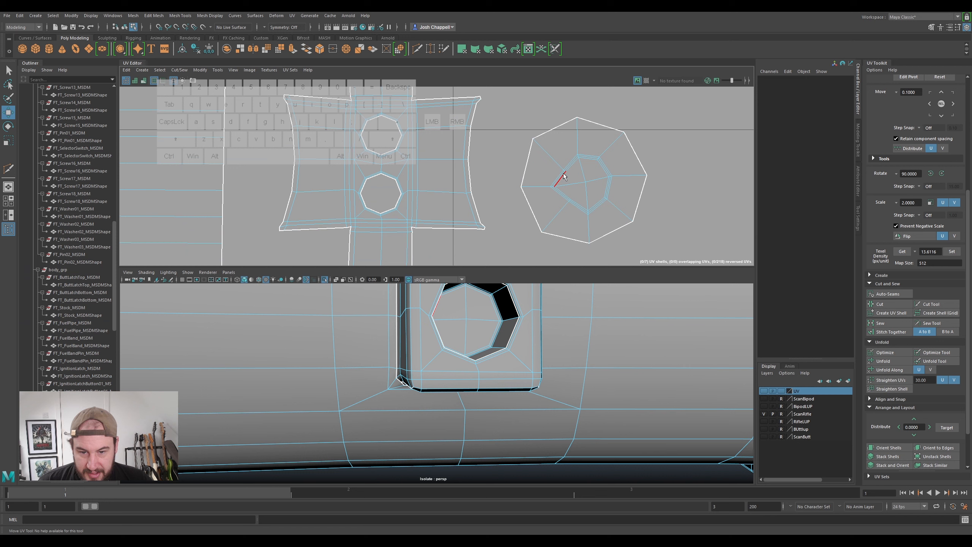
pyautogui.click(561, 177)
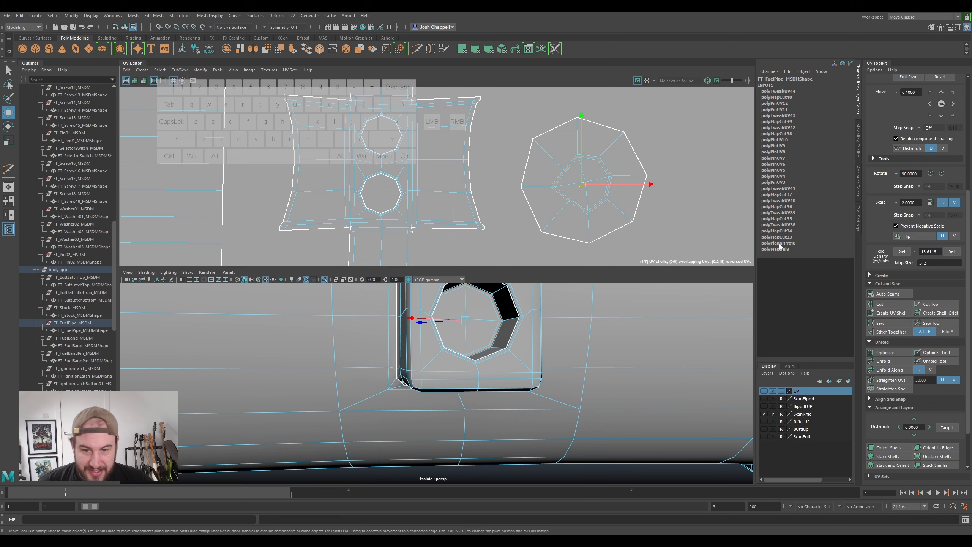
pyautogui.click(890, 305)
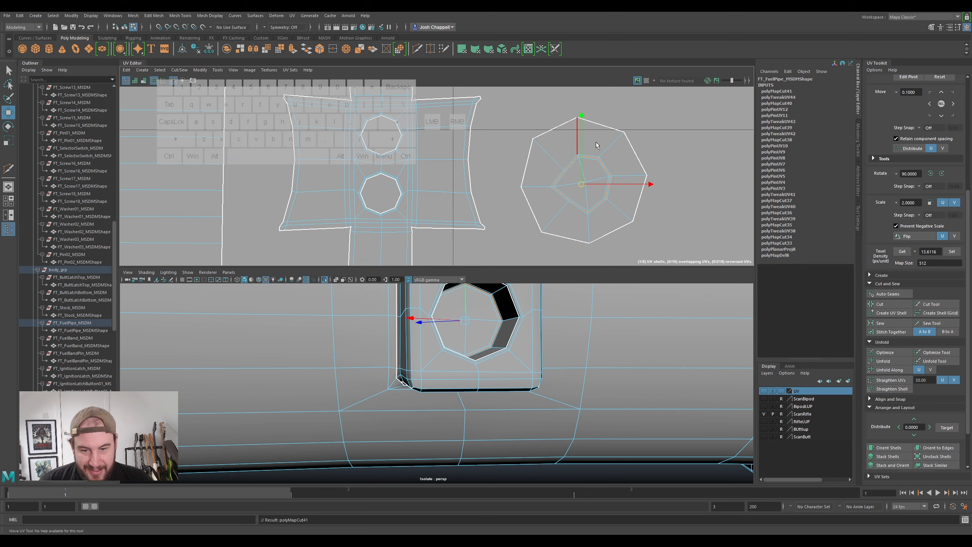
pyautogui.click(610, 148)
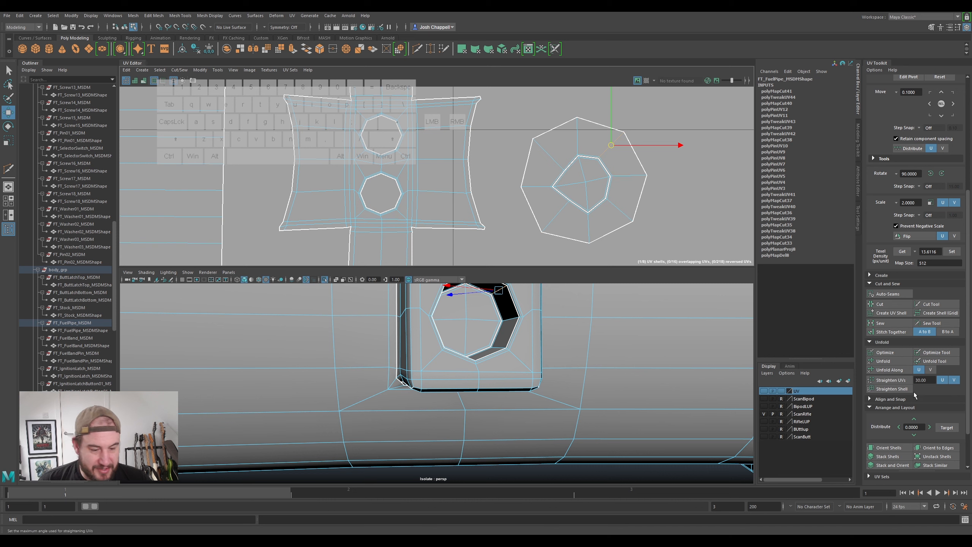
pyautogui.click(883, 305)
# - Unfold the hole's side wall into a strip, rotate it level and place it just below the floor shell
pyautogui.moveTo(553, 133); pyautogui.dragTo(530, 127, button='right')
pyautogui.click(569, 141)
pyautogui.hotkey('ctrl', 'u')
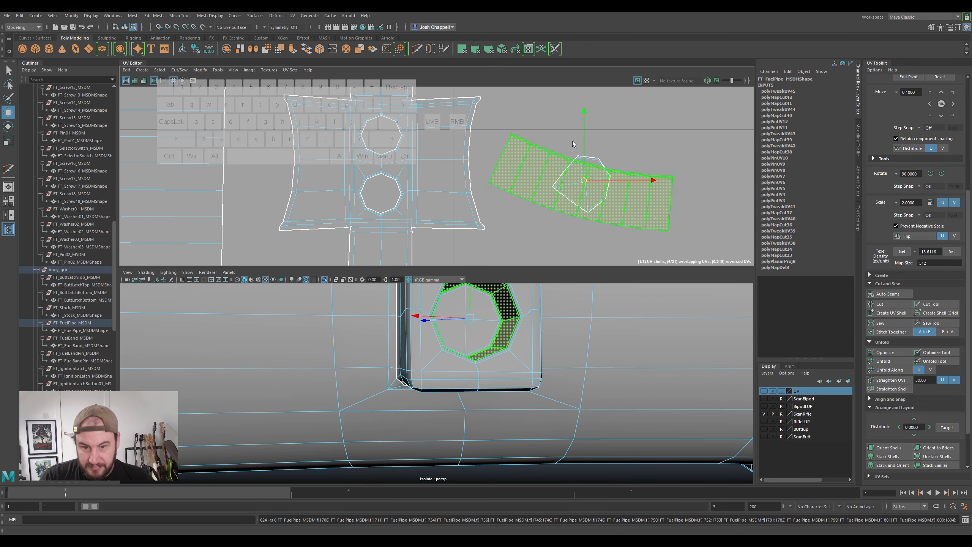
pyautogui.press('e')
pyautogui.moveTo(633, 146); pyautogui.dragTo(632, 135)
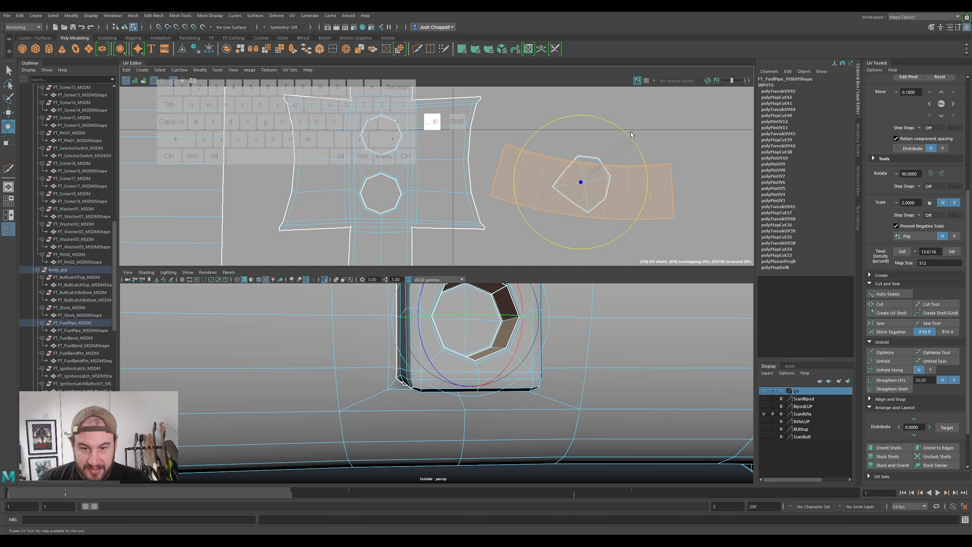
pyautogui.scroll(-3, 621, 165)
pyautogui.press('w')
pyautogui.scroll(-3, 596, 166)
pyautogui.moveTo(595, 171); pyautogui.dragTo(590, 193)
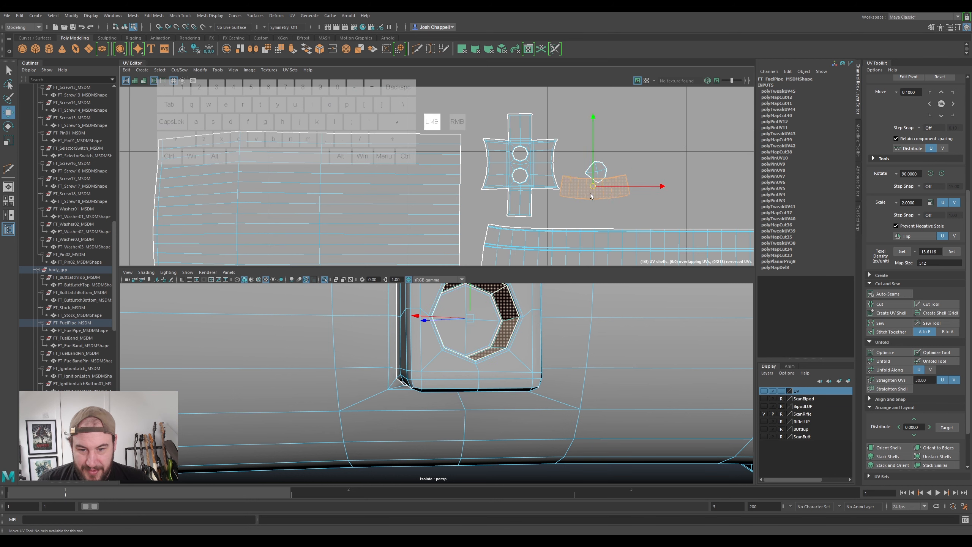
# - Unfold the hole's floor shell and place it between the bracket shell and the wall strip
pyautogui.click(595, 171)
pyautogui.hotkey('ctrl', 'u')
pyautogui.press('w')
pyautogui.moveTo(597, 171); pyautogui.dragTo(576, 190)
# - Move the second bracket hole's shell away from the pipe to the space near the first hole's shells
pyautogui.scroll(-6, 576, 190)
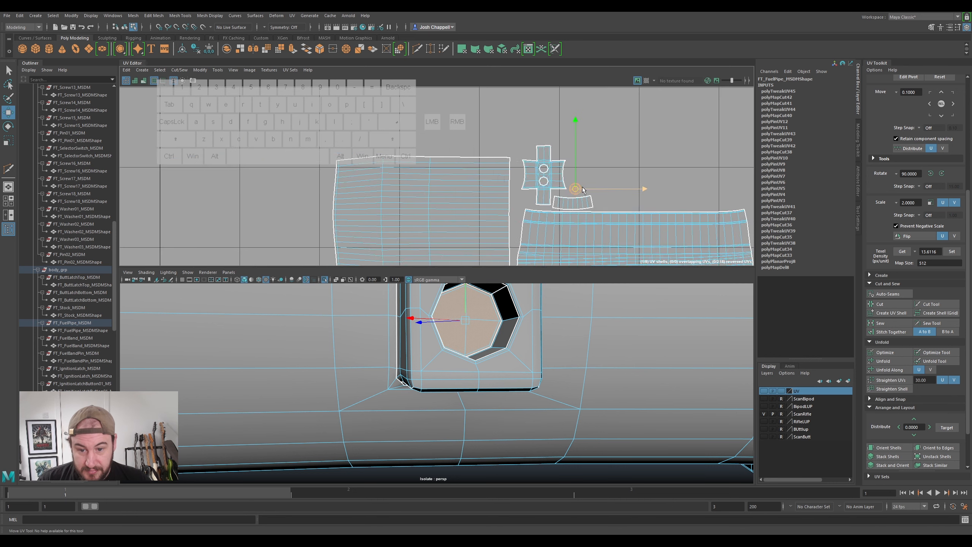
pyautogui.keyDown('alt'); pyautogui.moveTo(451, 152); pyautogui.dragTo(554, 219, button='middle'); pyautogui.keyUp('alt')
pyautogui.scroll(3, 452, 157)
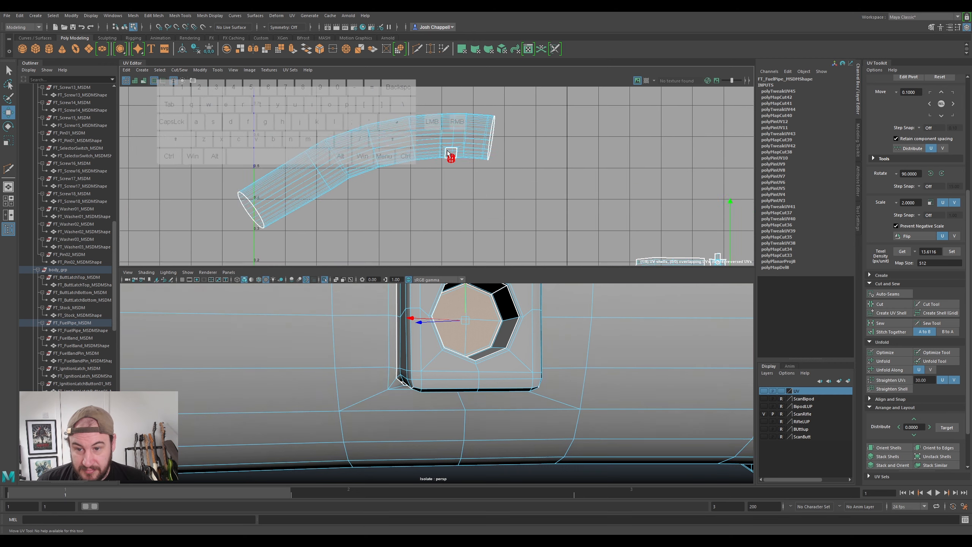
pyautogui.click(454, 159)
pyautogui.hotkey('ctrl', 'u')
pyautogui.press('w')
pyautogui.moveTo(455, 158); pyautogui.dragTo(710, 215)
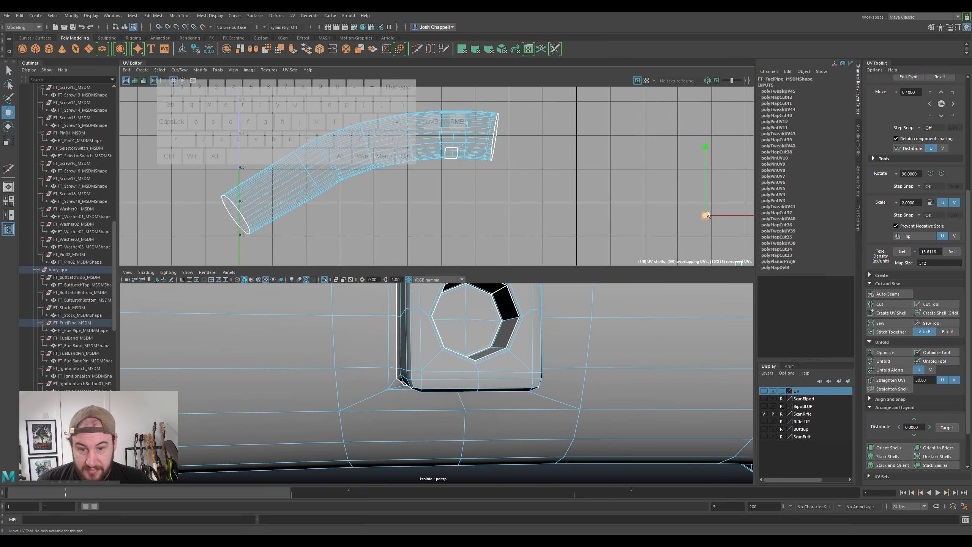
pyautogui.keyDown('alt'); pyautogui.moveTo(707, 212); pyautogui.dragTo(492, 141, button='middle'); pyautogui.keyUp('alt')
pyautogui.moveTo(488, 146); pyautogui.dragTo(558, 186)
pyautogui.scroll(5, 557, 186)
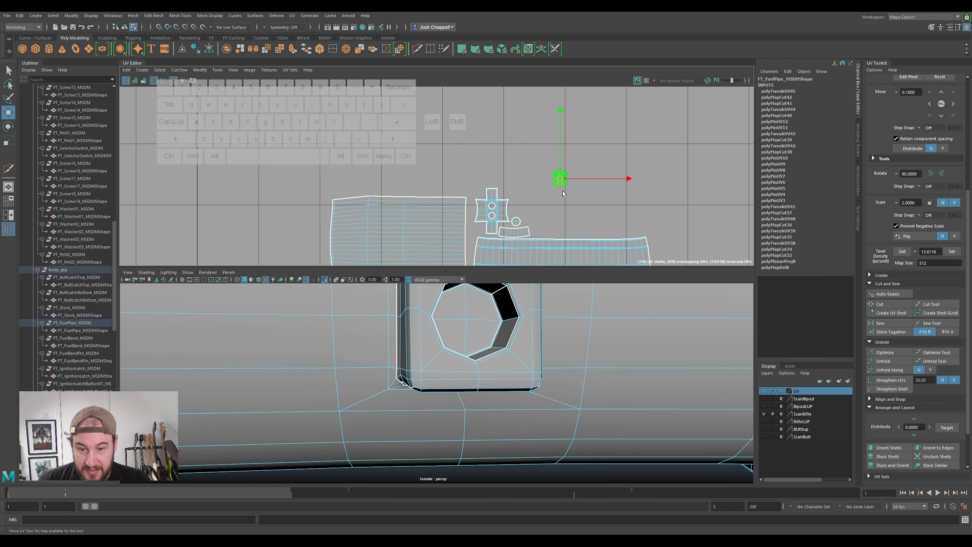
# - Cut the second hole's shell around its floor loop and along one edge of the side wall
pyautogui.scroll(5, 559, 180)
pyautogui.rightClick(555, 169)
pyautogui.moveTo(555, 167); pyautogui.dragTo(554, 153, button='right')
pyautogui.scroll(4, 553, 154)
pyautogui.doubleClick(557, 181)
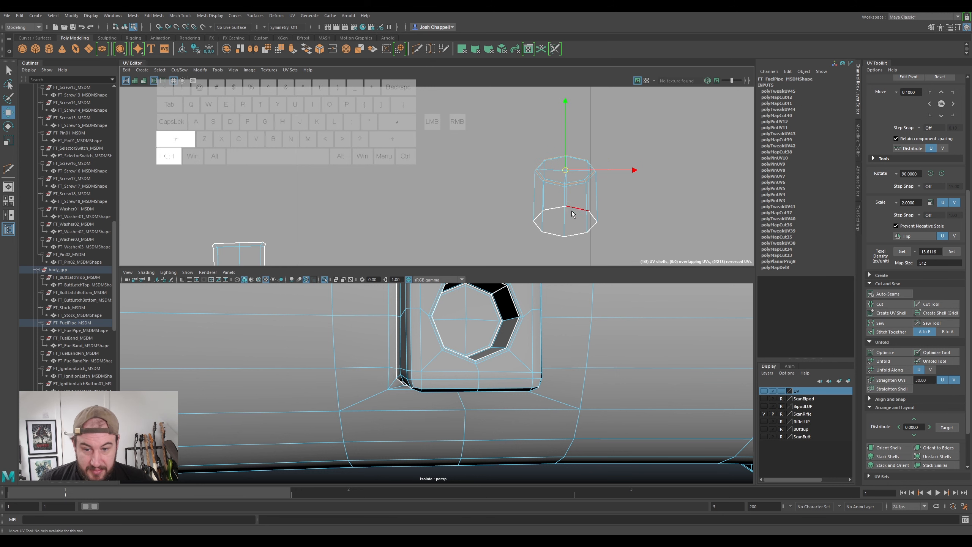
pyautogui.keyDown('ctrl'); pyautogui.keyDown('shift'); pyautogui.doubleClick(546, 219); pyautogui.keyUp('shift'); pyautogui.keyUp('ctrl')
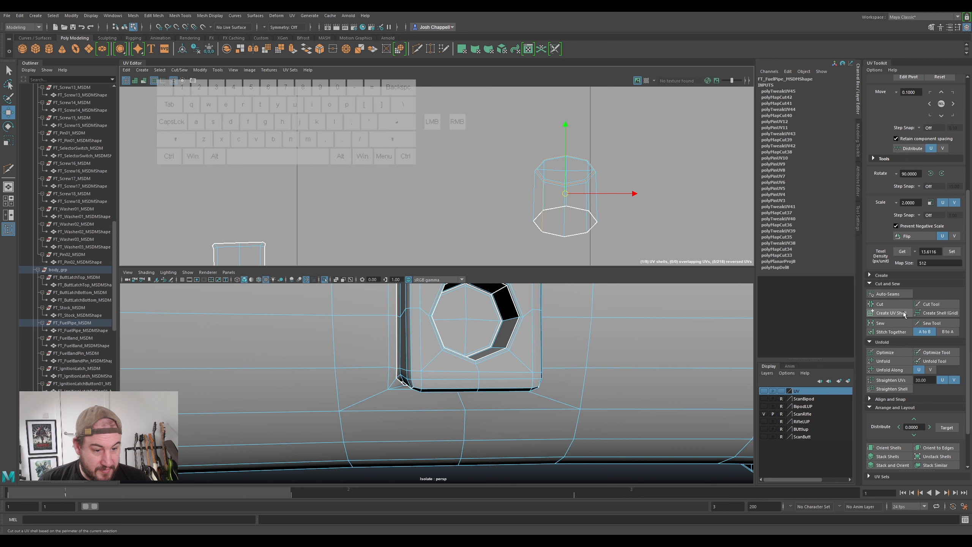
pyautogui.click(880, 304)
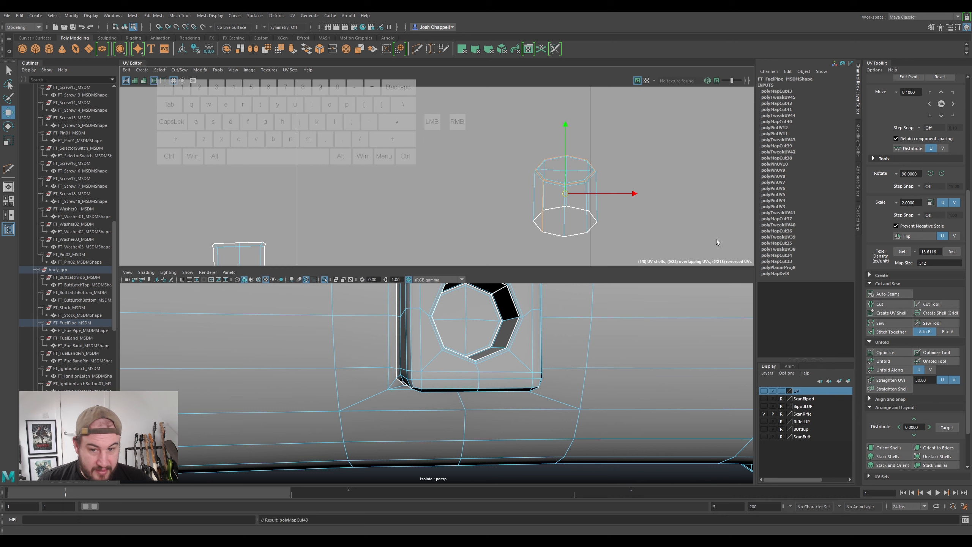
# - Unfold the second hole's floor and wall shells and set their texel density to 13.6116
pyautogui.moveTo(576, 206); pyautogui.dragTo(556, 195, button='right')
pyautogui.moveTo(628, 151); pyautogui.dragTo(566, 215)
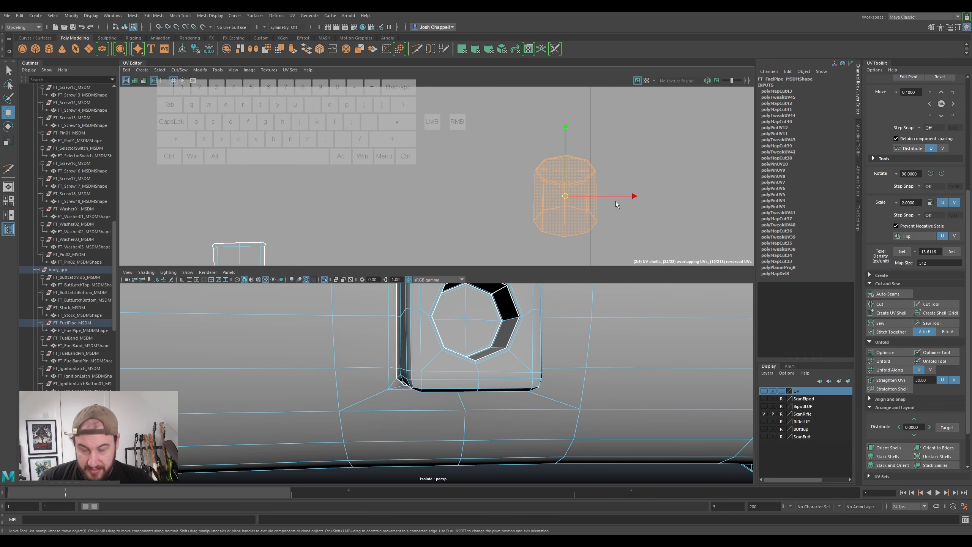
pyautogui.hotkey('ctrl', 'u')
pyautogui.scroll(-3, 601, 201)
pyautogui.keyDown('alt'); pyautogui.moveTo(608, 193); pyautogui.dragTo(651, 139, button='middle'); pyautogui.keyUp('alt')
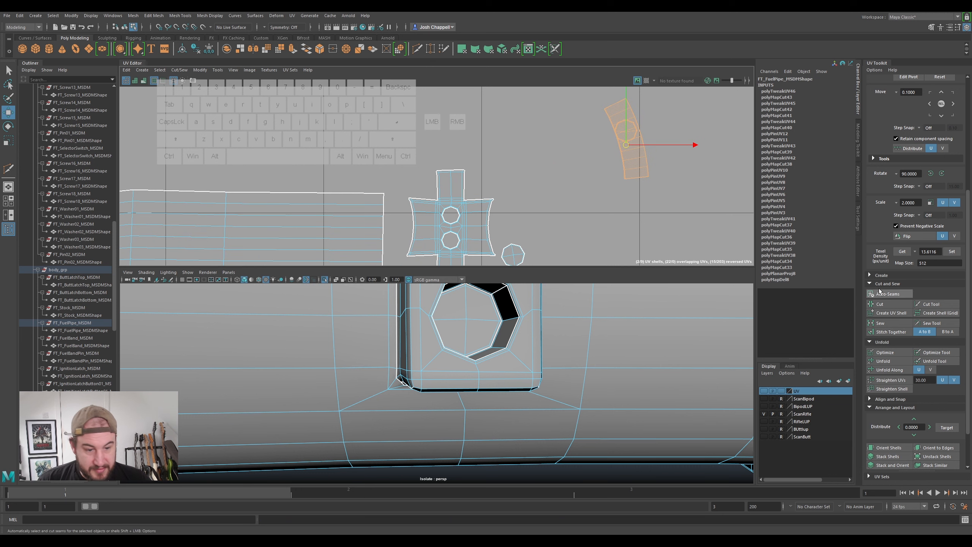
pyautogui.click(951, 252)
# - Move the second hole's wall strip closer to the bracket and first-hole shells
pyautogui.click(604, 158)
pyautogui.click(636, 156)
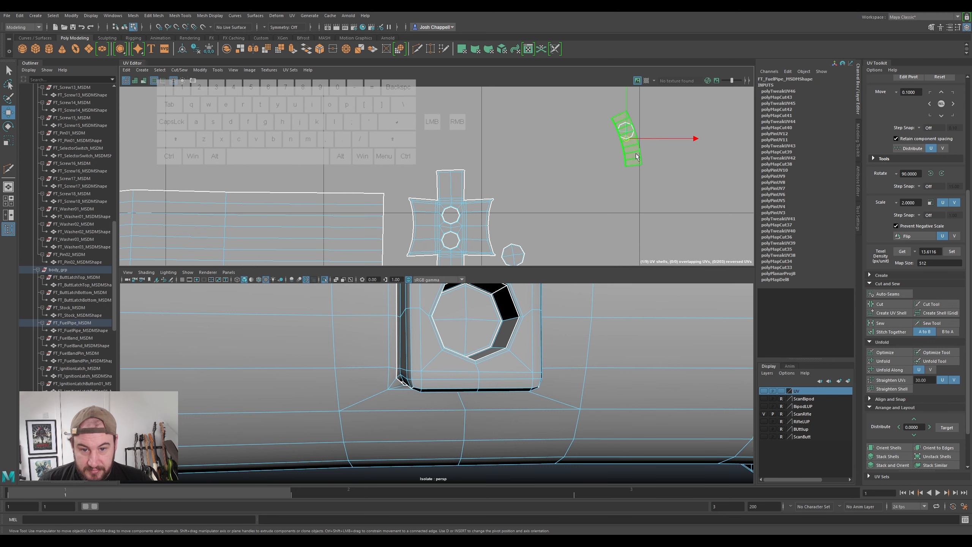
pyautogui.moveTo(626, 140); pyautogui.dragTo(575, 203)
pyautogui.keyDown('alt'); pyautogui.moveTo(584, 231); pyautogui.dragTo(621, 178, button='middle'); pyautogui.keyUp('alt')
pyautogui.press('e')
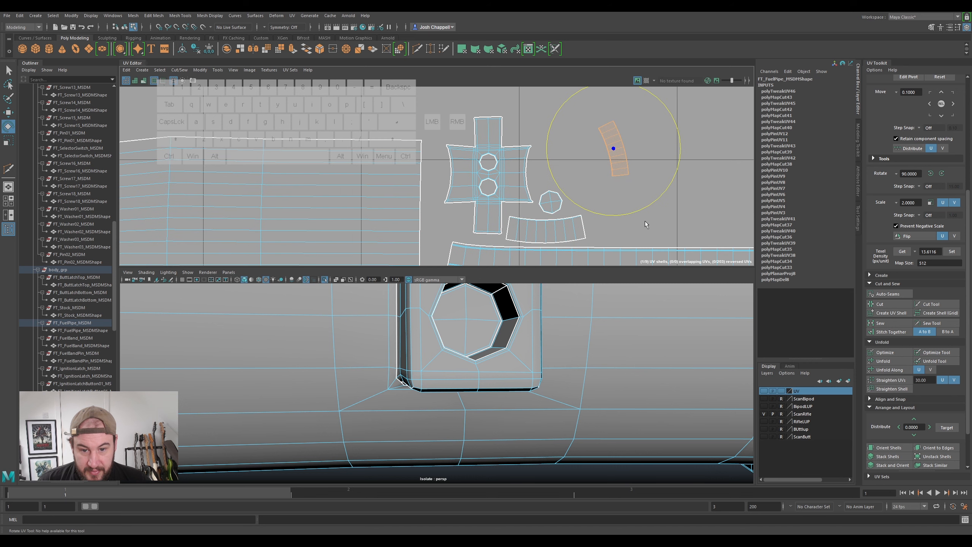
# - Set the texel density of the first hole's wall strip and floor shell to 13.6116
pyautogui.click(544, 230)
pyautogui.keyDown('ctrl'); pyautogui.keyDown('shift'); pyautogui.click(549, 202); pyautogui.keyUp('shift'); pyautogui.keyUp('ctrl')
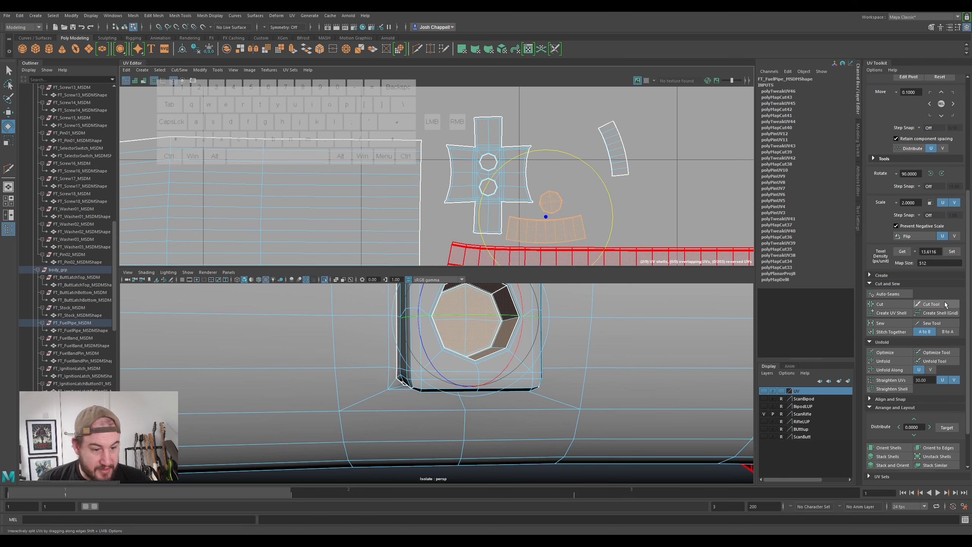
pyautogui.click(952, 251)
# - Shift the first hole's wall strip slightly toward the bracket shell and raise its floor shell to make room above the strip
pyautogui.press('w')
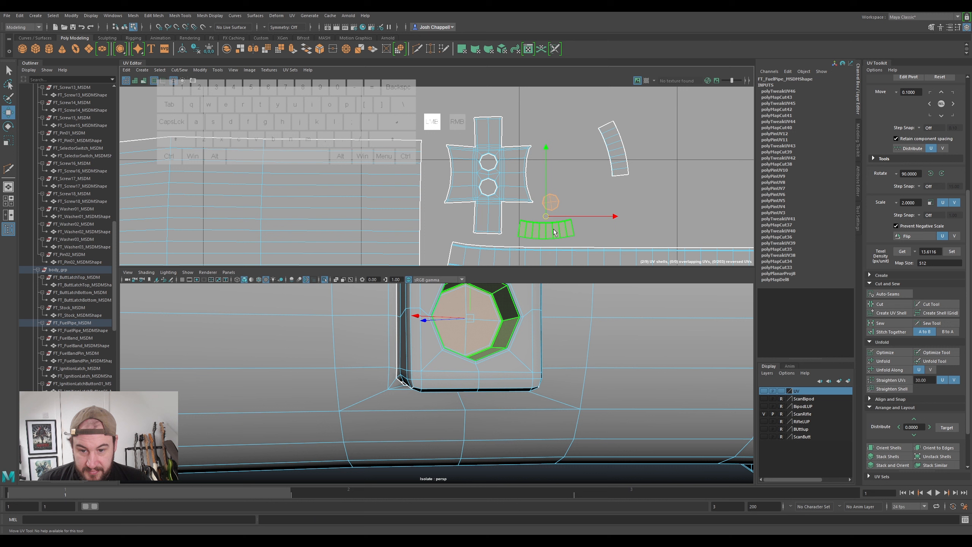
pyautogui.click(546, 231)
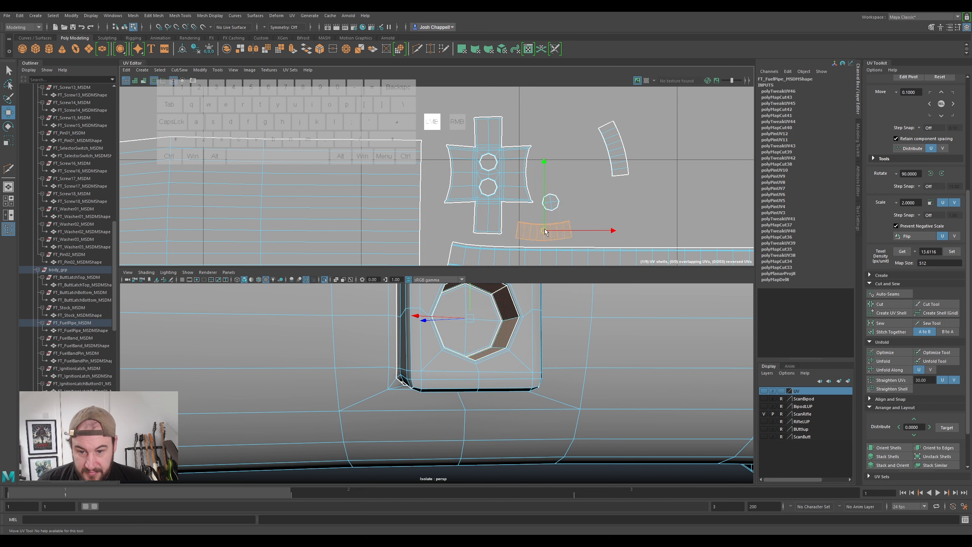
pyautogui.click(551, 202)
pyautogui.moveTo(551, 202); pyautogui.dragTo(549, 178)
# - Rotate the second hole's wall strip level and place it directly above the first hole's wall strip
pyautogui.click(623, 158)
pyautogui.press('e')
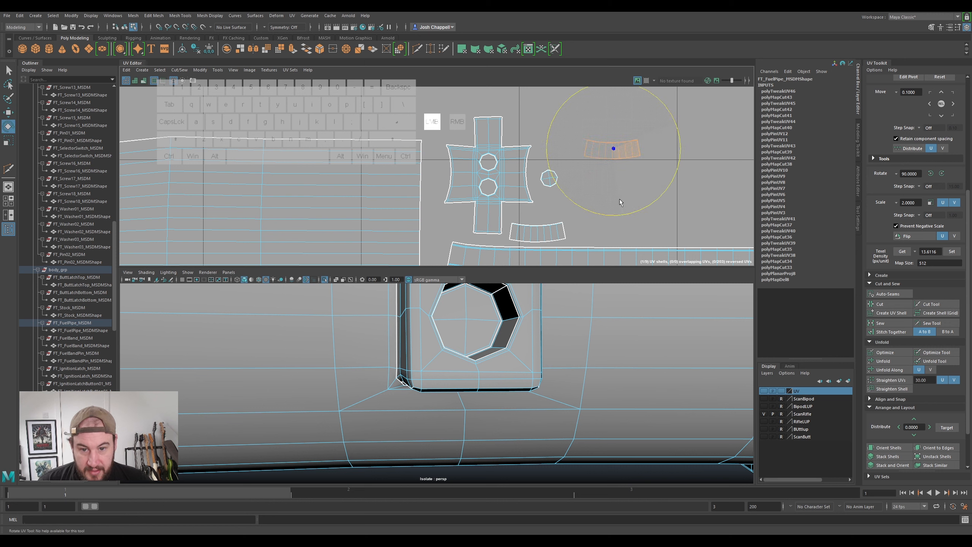
pyautogui.press('w')
pyautogui.moveTo(612, 145); pyautogui.dragTo(537, 214)
pyautogui.click(538, 236)
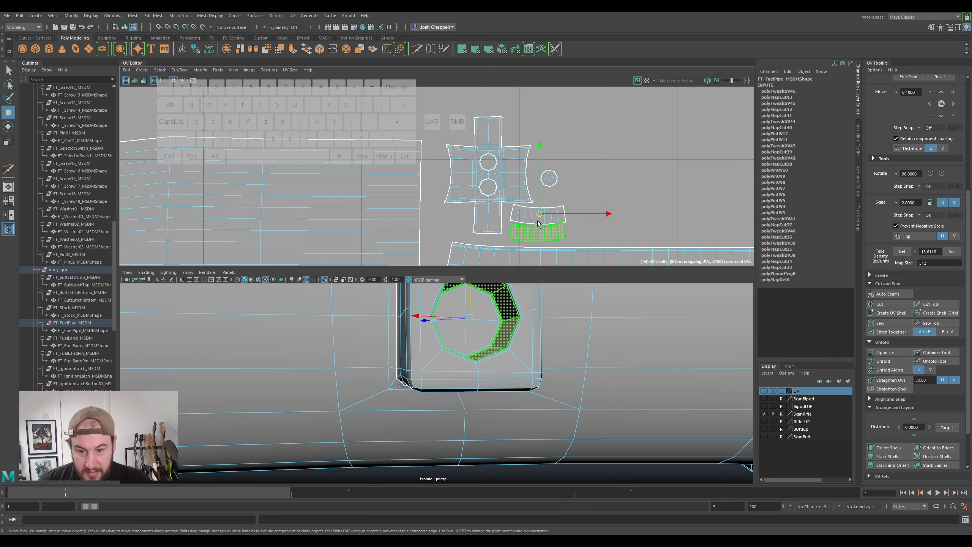
# - Lower the first hole's wall strip slightly and shift the second hole's wall strip to line up above it
pyautogui.moveTo(538, 232); pyautogui.dragTo(537, 234)
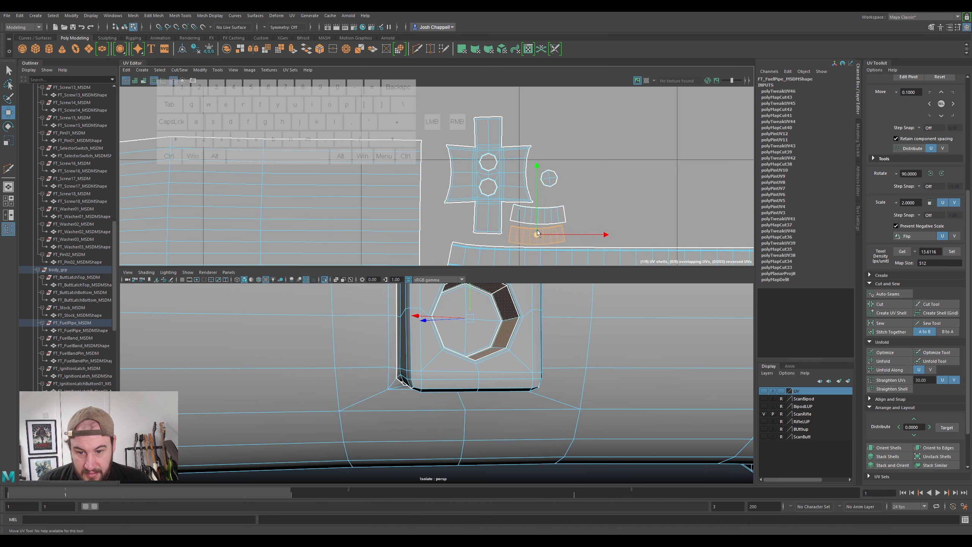
pyautogui.click(547, 217)
pyautogui.press('e')
pyautogui.press('w')
pyautogui.moveTo(538, 212); pyautogui.dragTo(536, 213)
# - Move the round floor shells of both bracket holes into the gap beside the bracket shell's lower arm
pyautogui.click(549, 180)
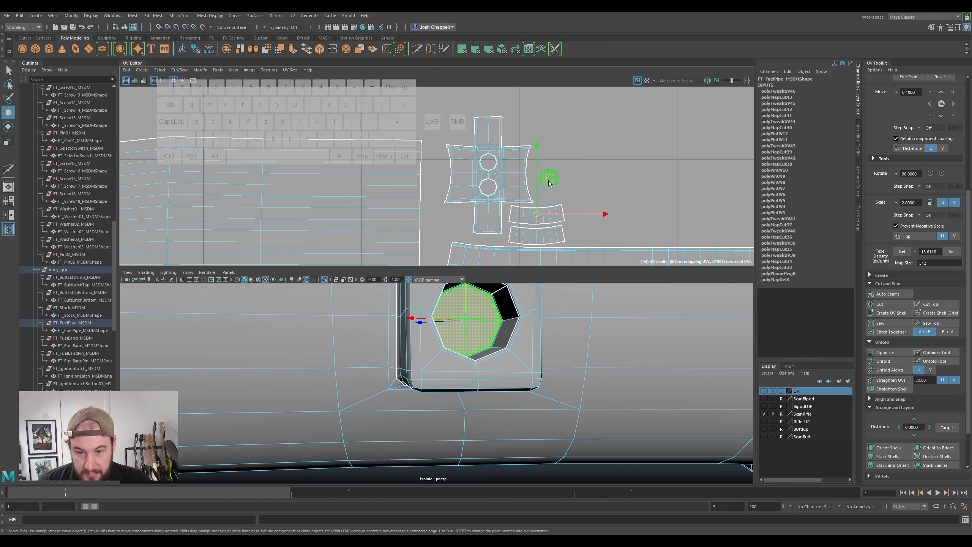
pyautogui.click(549, 180)
pyautogui.moveTo(549, 179); pyautogui.dragTo(456, 226)
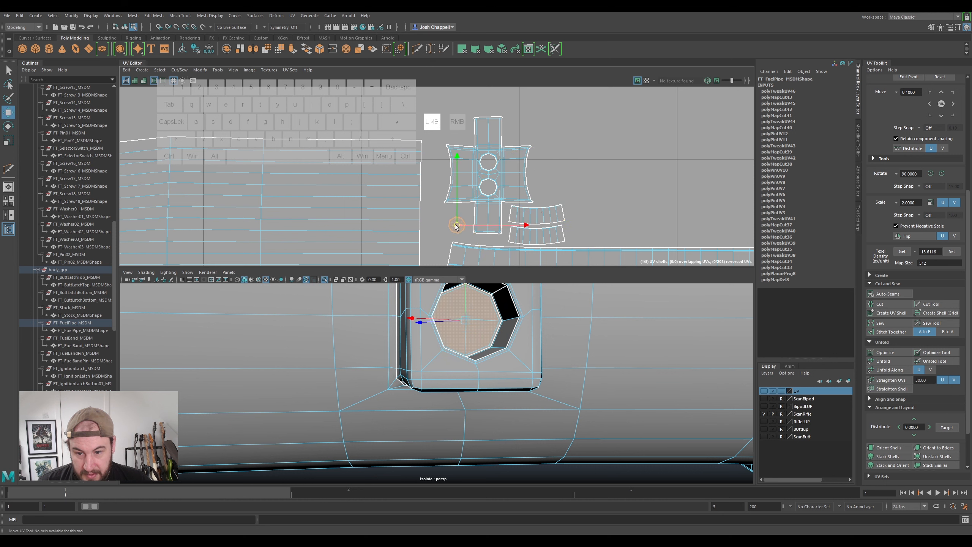
pyautogui.scroll(-3, 535, 173)
pyautogui.click(611, 118)
pyautogui.scroll(-10, 481, 206)
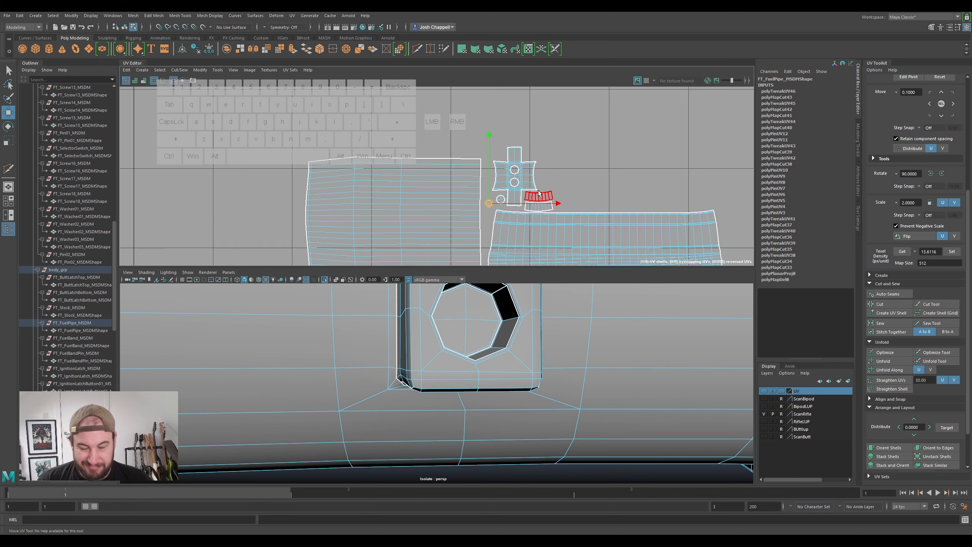
# - Cut the main pipe body's UVs along the lengthwise edge loop that continues the collar's seam
pyautogui.keyDown('alt'); pyautogui.moveTo(488, 183); pyautogui.dragTo(576, 210, button='middle'); pyautogui.keyUp('alt')
pyautogui.scroll(3, 539, 190)
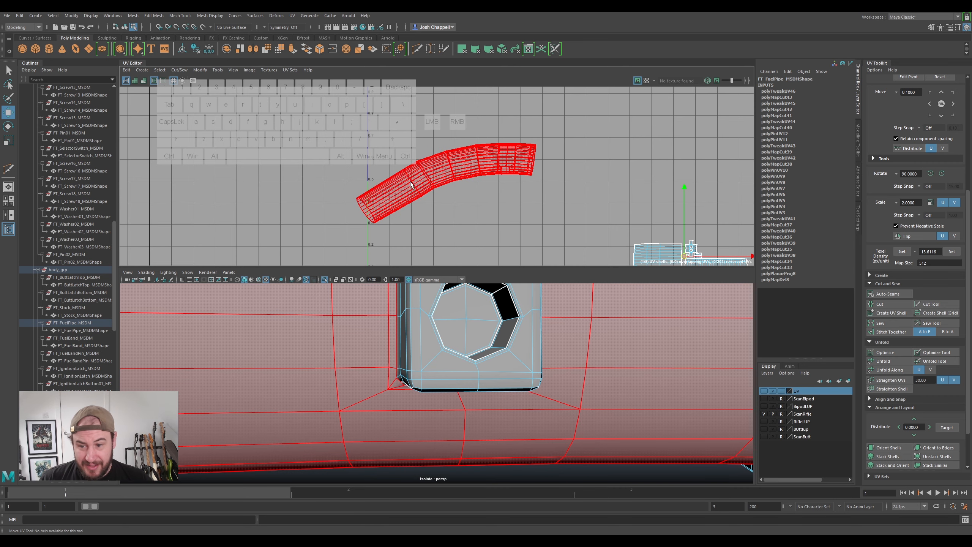
pyautogui.scroll(-9, 567, 326)
pyautogui.keyDown('alt'); pyautogui.moveTo(551, 375); pyautogui.dragTo(432, 323); pyautogui.keyUp('alt')
pyautogui.rightClick(432, 323)
pyautogui.moveTo(439, 324); pyautogui.dragTo(433, 302, button='right')
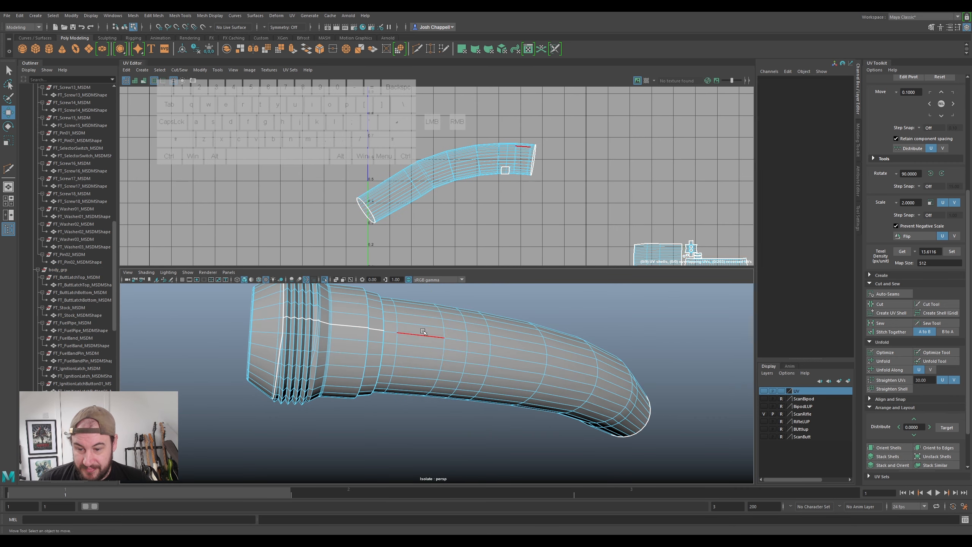
pyautogui.click(420, 335)
pyautogui.scroll(10, 530, 153)
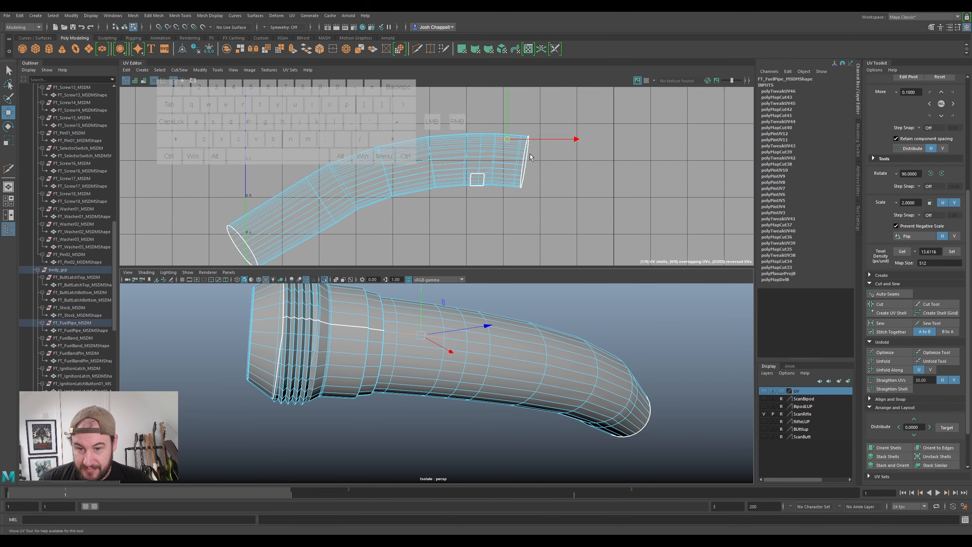
pyautogui.doubleClick(488, 135)
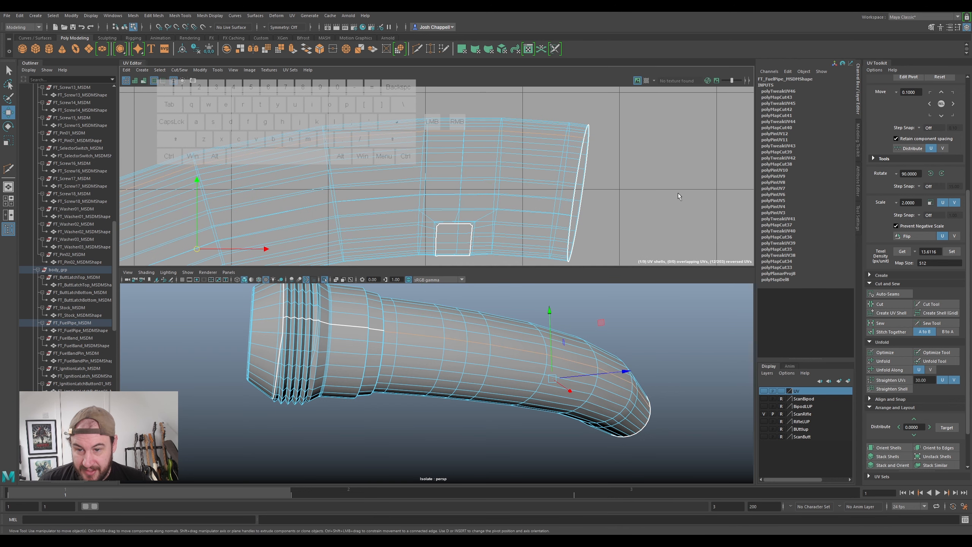
pyautogui.click(876, 304)
# - Unfold the main pipe body's UV shell and set its texel density to 13.6116
pyautogui.scroll(-4, 460, 203)
pyautogui.moveTo(474, 196); pyautogui.dragTo(459, 182, button='right')
pyautogui.click(457, 181)
pyautogui.hotkey('ctrl', 'u')
pyautogui.scroll(-5, 475, 177)
pyautogui.scroll(-4, 532, 202)
pyautogui.keyDown('alt'); pyautogui.moveTo(527, 199); pyautogui.dragTo(417, 124, button='middle'); pyautogui.keyUp('alt')
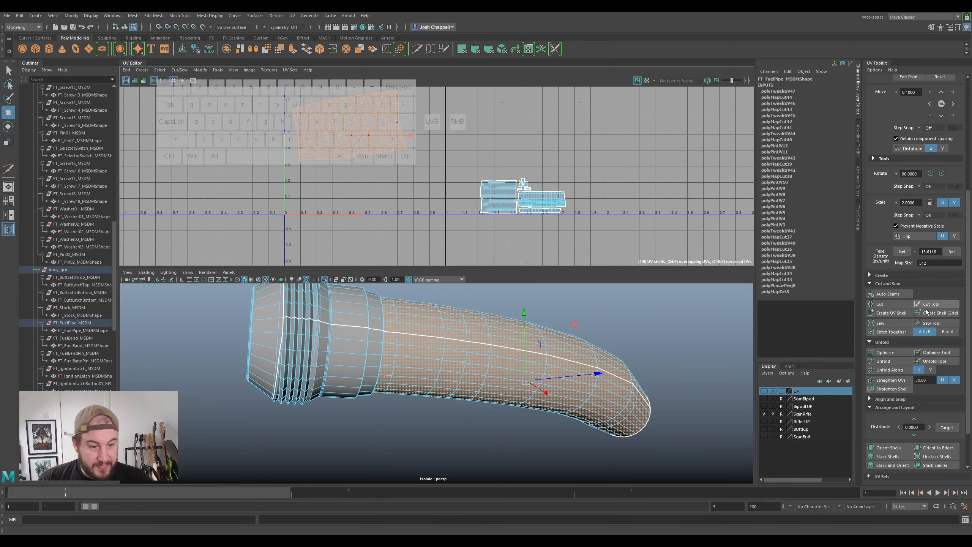
pyautogui.click(952, 251)
# - Rotate the main pipe body's shell level and place it right next to the collar shell
pyautogui.moveTo(350, 124); pyautogui.dragTo(403, 172)
pyautogui.press('e')
pyautogui.moveTo(492, 162); pyautogui.dragTo(499, 174)
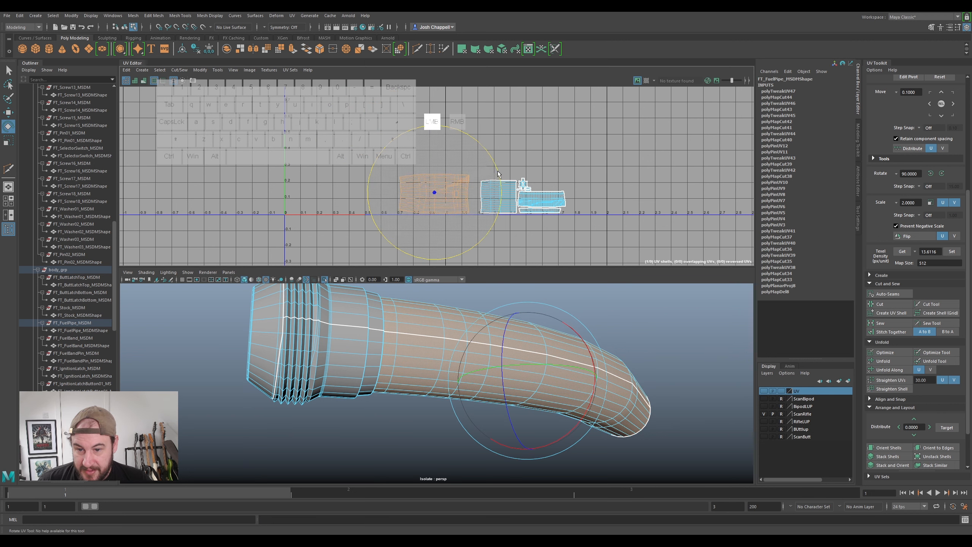
pyautogui.press('w')
pyautogui.scroll(3, 421, 191)
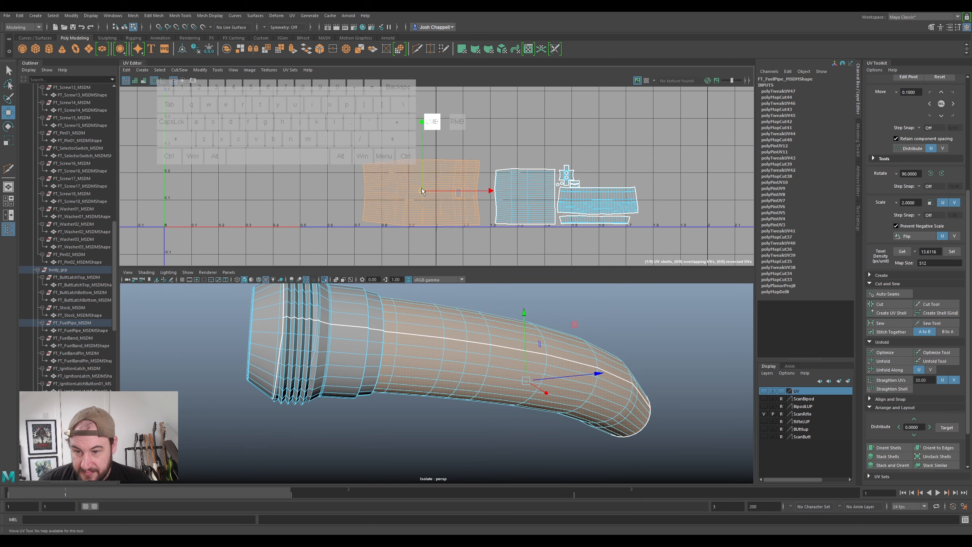
pyautogui.scroll(3, 390, 187)
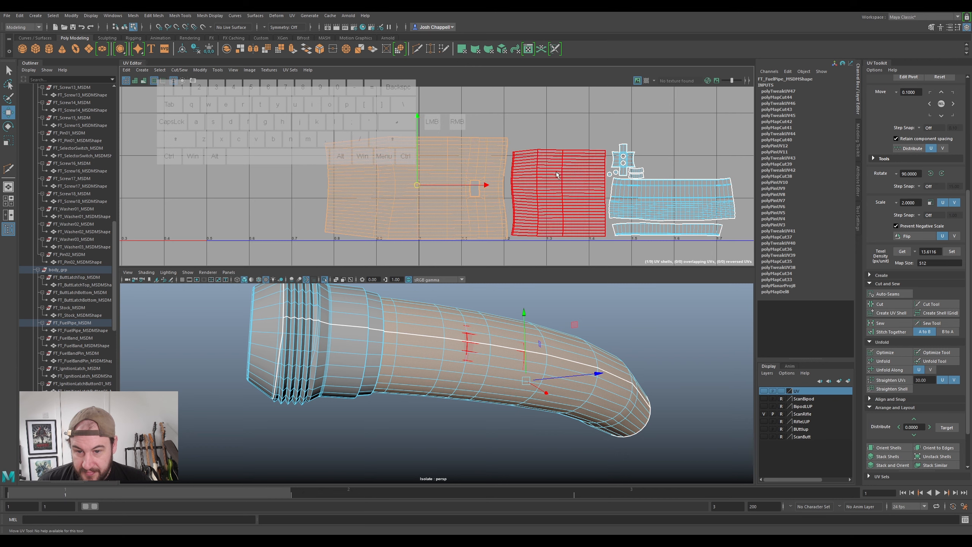
# - Select the rim, bracket and hole shells together and shift them closer to the neighbouring large shell
pyautogui.scroll(-3, 536, 187)
pyautogui.keyDown('alt'); pyautogui.moveTo(629, 167); pyautogui.dragTo(616, 186, button='middle'); pyautogui.keyUp('alt')
pyautogui.moveTo(630, 155); pyautogui.dragTo(608, 212)
pyautogui.moveTo(581, 245); pyautogui.dragTo(574, 241)
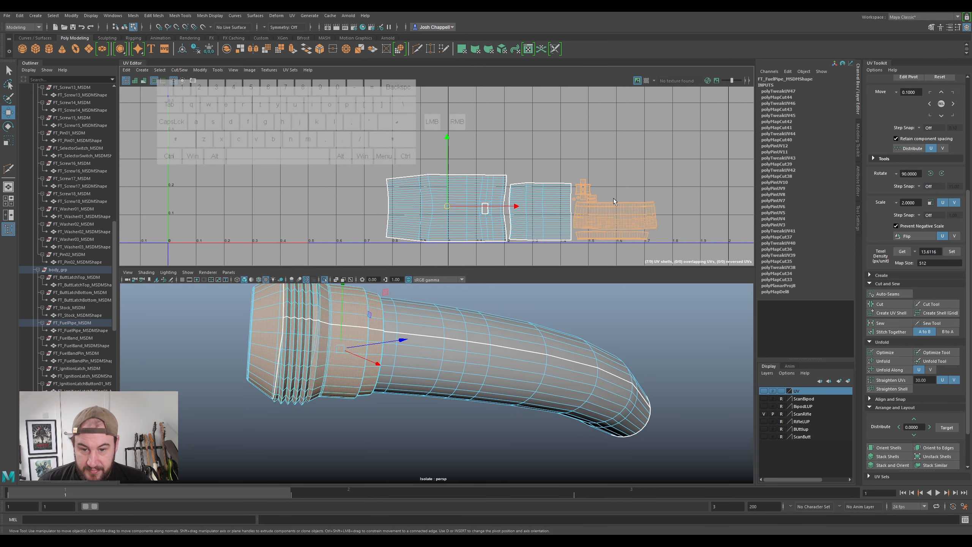
pyautogui.moveTo(619, 171); pyautogui.dragTo(573, 247)
pyautogui.moveTo(617, 210); pyautogui.dragTo(552, 149)
pyautogui.click(549, 209)
pyautogui.click(546, 201)
pyautogui.moveTo(607, 109); pyautogui.dragTo(509, 175)
pyautogui.hotkey('ctrl', 'z')
pyautogui.hotkey('ctrl', 'z')
pyautogui.hotkey('ctrl', 'z')
# - Return the fuel pipe to object mode, leave its isolated view and turn on the UV checker pattern
pyautogui.scroll(-4, 611, 137)
pyautogui.moveTo(523, 287); pyautogui.dragTo(543, 274, button='right')
pyautogui.scroll(-5, 550, 317)
pyautogui.hotkey('ctrl', '1')
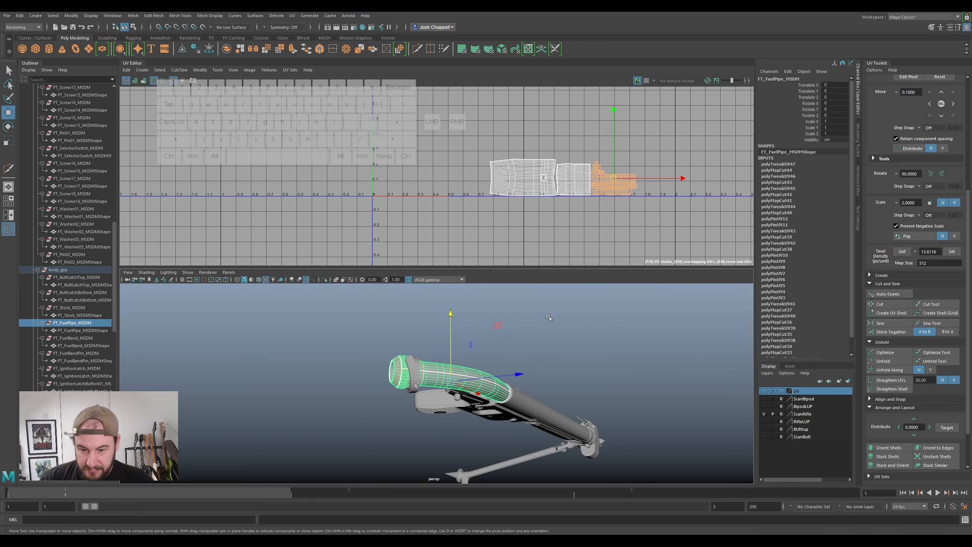
pyautogui.keyDown('alt'); pyautogui.moveTo(550, 317); pyautogui.dragTo(625, 412); pyautogui.keyUp('alt')
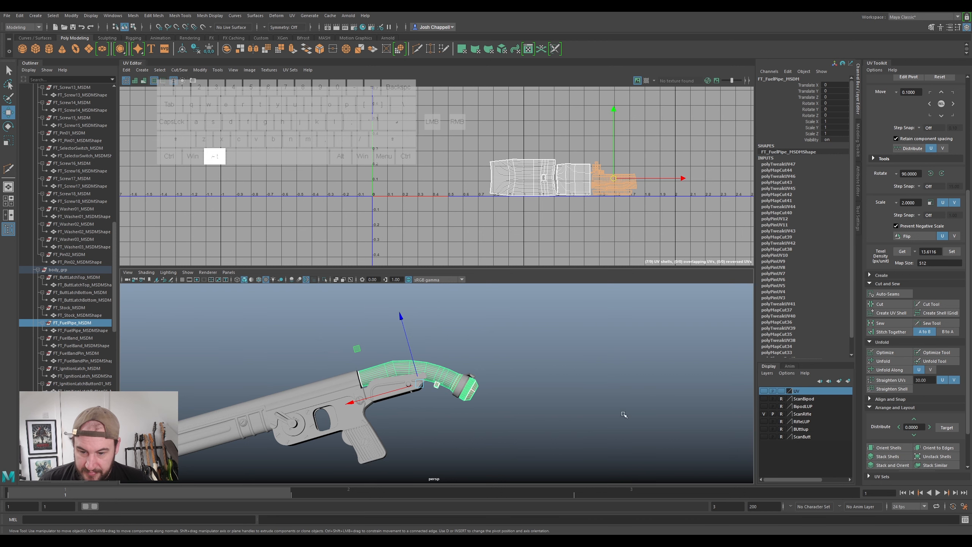
pyautogui.scroll(3, 583, 346)
pyautogui.keyDown('alt'); pyautogui.moveTo(560, 325); pyautogui.dragTo(525, 320); pyautogui.keyUp('alt')
pyautogui.moveTo(496, 321); pyautogui.dragTo(523, 304, button='right')
pyautogui.click(646, 81)
pyautogui.keyDown('alt'); pyautogui.moveTo(550, 364); pyautogui.dragTo(441, 352); pyautogui.keyUp('alt')
# - Show the UV layer and select the stock, butt parts and fuel pipe together to display their UVs
pyautogui.click(764, 391)
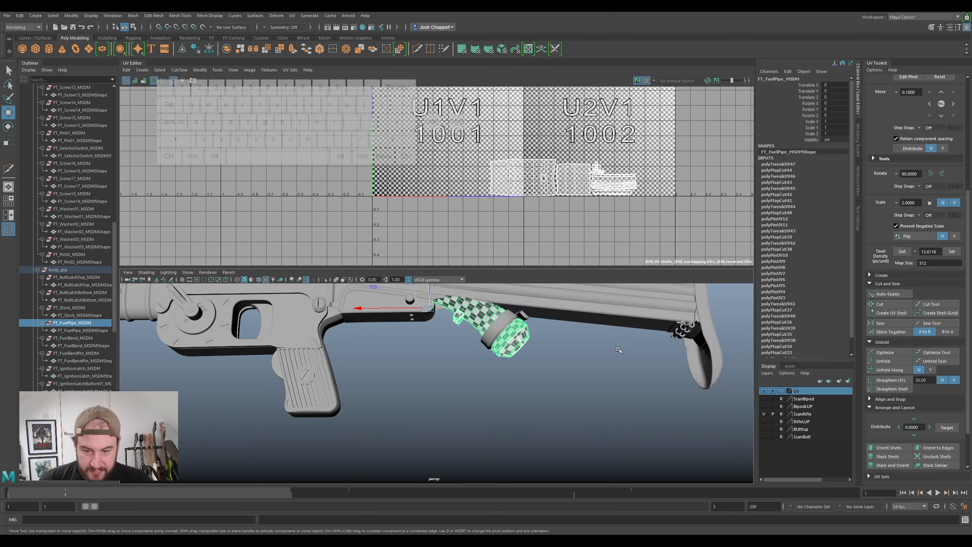
pyautogui.keyDown('alt'); pyautogui.moveTo(557, 319); pyautogui.dragTo(574, 325); pyautogui.keyUp('alt')
pyautogui.scroll(-5, 582, 326)
pyautogui.keyDown('alt'); pyautogui.moveTo(586, 326); pyautogui.dragTo(565, 330, button='middle'); pyautogui.keyUp('alt')
pyautogui.moveTo(595, 301); pyautogui.dragTo(501, 408)
pyautogui.keyDown('alt'); pyautogui.moveTo(544, 215); pyautogui.dragTo(586, 189, button='middle'); pyautogui.keyUp('alt')
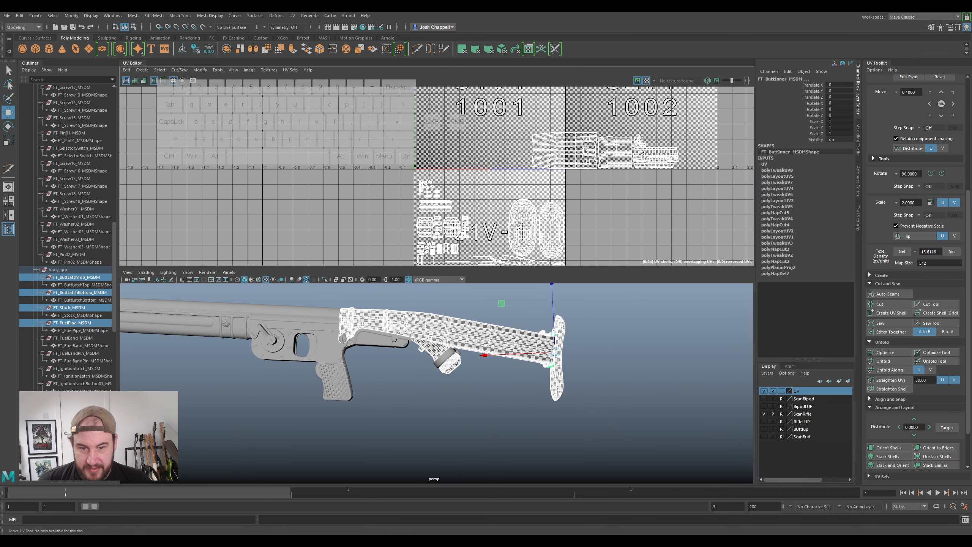
# - Move all fuel pipe UV shells into the lower part of the U2V-1 tile, beside the stock's layout
pyautogui.moveTo(585, 150); pyautogui.dragTo(554, 136, button='right')
pyautogui.moveTo(695, 129); pyautogui.dragTo(554, 171)
pyautogui.moveTo(605, 154); pyautogui.dragTo(634, 233)
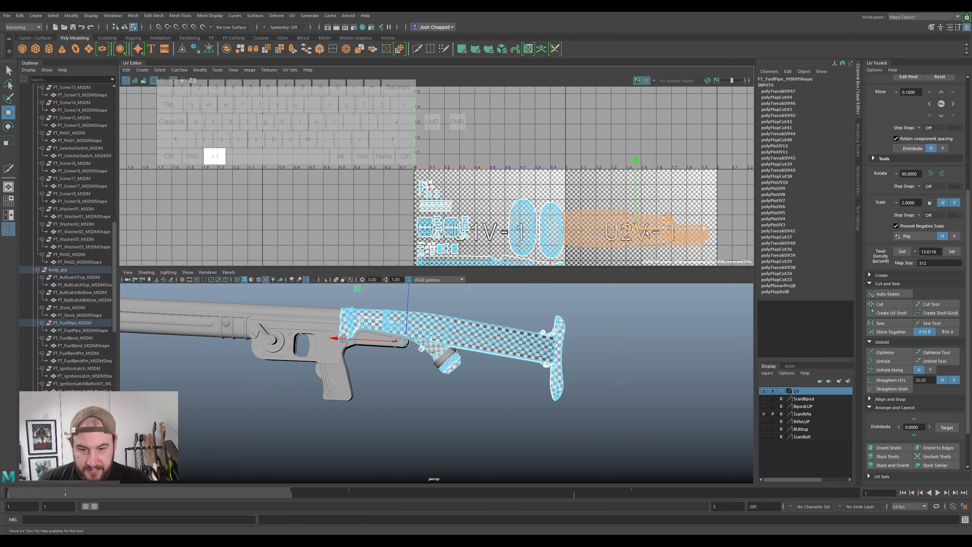
pyautogui.keyDown('alt'); pyautogui.moveTo(634, 233); pyautogui.dragTo(634, 164, button='middle'); pyautogui.keyUp('alt')
pyautogui.moveTo(634, 164); pyautogui.dragTo(642, 236)
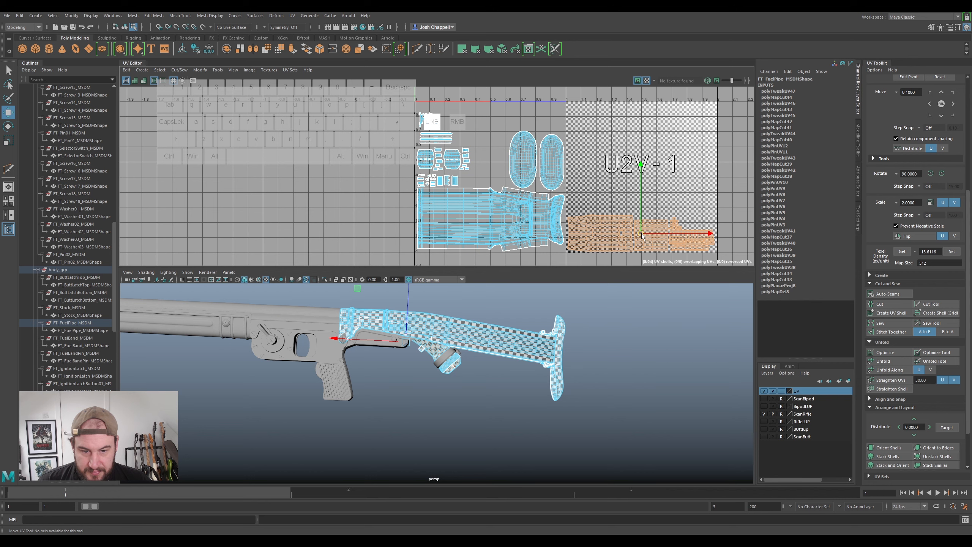
pyautogui.moveTo(642, 236); pyautogui.dragTo(642, 236)
pyautogui.keyDown('alt'); pyautogui.moveTo(642, 236); pyautogui.dragTo(611, 205, button='middle'); pyautogui.keyUp('alt')
pyautogui.moveTo(605, 206); pyautogui.dragTo(607, 208)
# - Switch back to object mode and select the fuel band around the pipe's collar
pyautogui.click(524, 139)
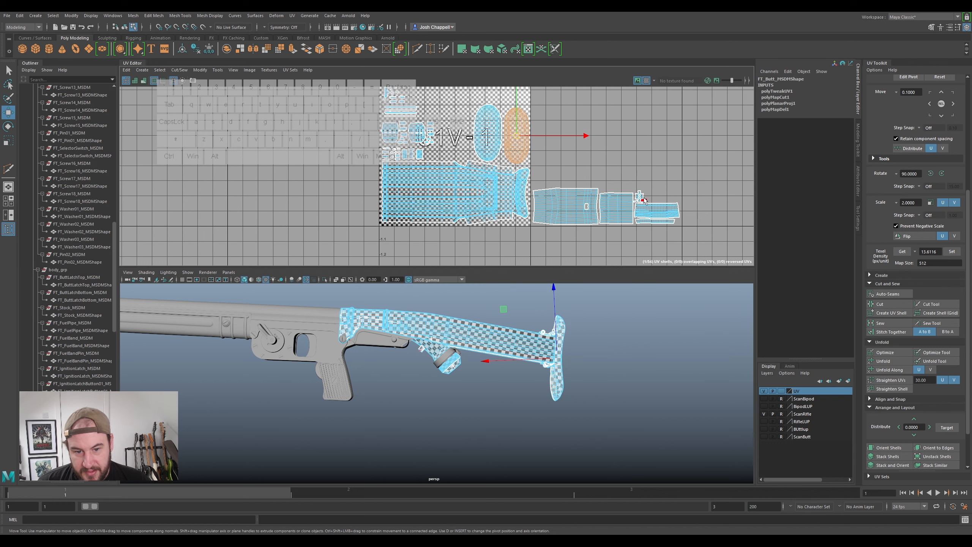
pyautogui.moveTo(481, 325); pyautogui.dragTo(480, 294, button='right')
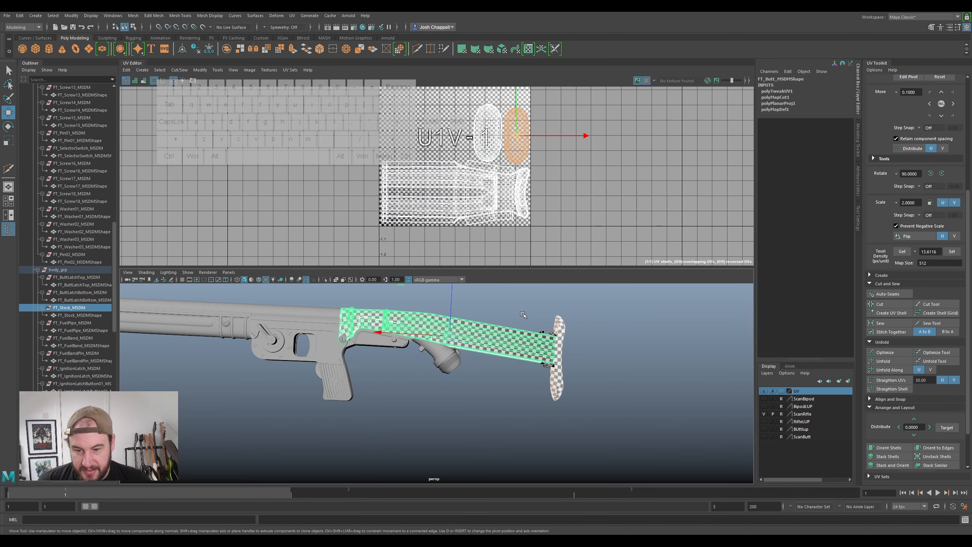
pyautogui.scroll(5, 547, 350)
pyautogui.keyDown('alt'); pyautogui.moveTo(428, 380); pyautogui.dragTo(494, 403, button='middle'); pyautogui.keyUp('alt')
pyautogui.keyDown('alt'); pyautogui.moveTo(600, 357); pyautogui.dragTo(525, 354, button='middle'); pyautogui.keyUp('alt')
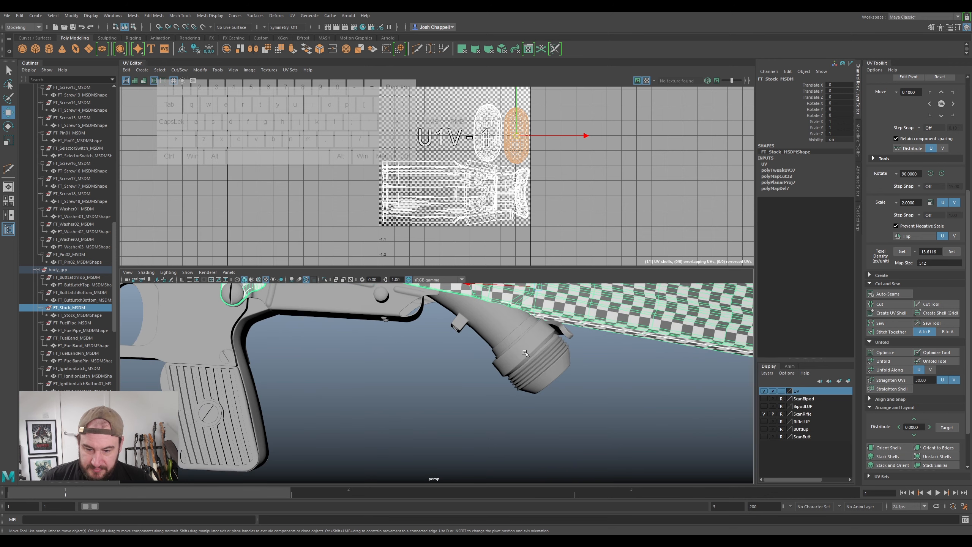
pyautogui.click(527, 355)
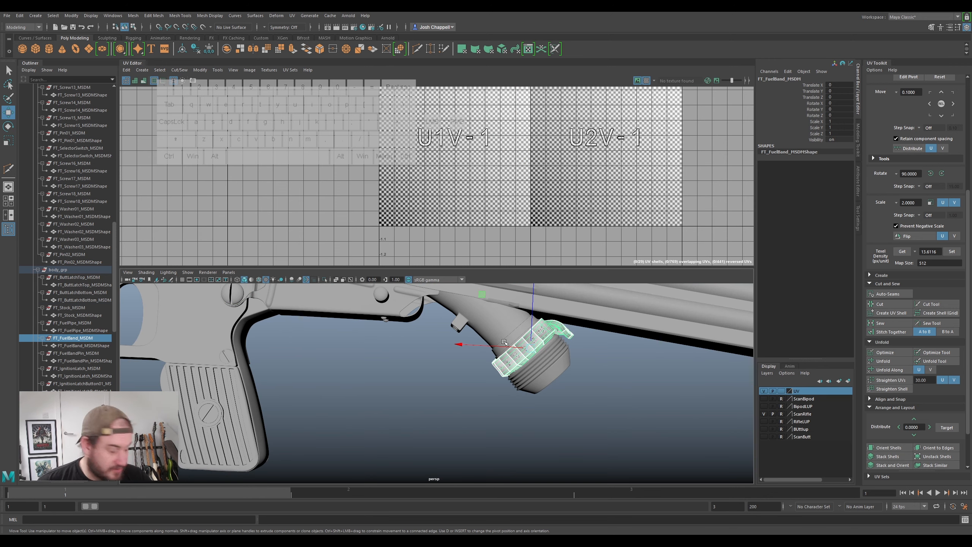
# - Examine the fuel band's shape and checker pattern from several sides
pyautogui.scroll(-5, 505, 357)
pyautogui.keyDown('alt'); pyautogui.moveTo(493, 377); pyautogui.dragTo(469, 389); pyautogui.keyUp('alt')
pyautogui.scroll(5, 503, 374)
pyautogui.keyDown('alt'); pyautogui.moveTo(547, 341); pyautogui.dragTo(486, 372, button='middle'); pyautogui.keyUp('alt')
pyautogui.scroll(2, 486, 371)
pyautogui.moveTo(486, 371)
pyautogui.keyDown('alt'); pyautogui.mouseDown()
pyautogui.moveTo(466, 397)
pyautogui.moveTo(480, 386)
pyautogui.mouseUp(); pyautogui.keyUp('alt')
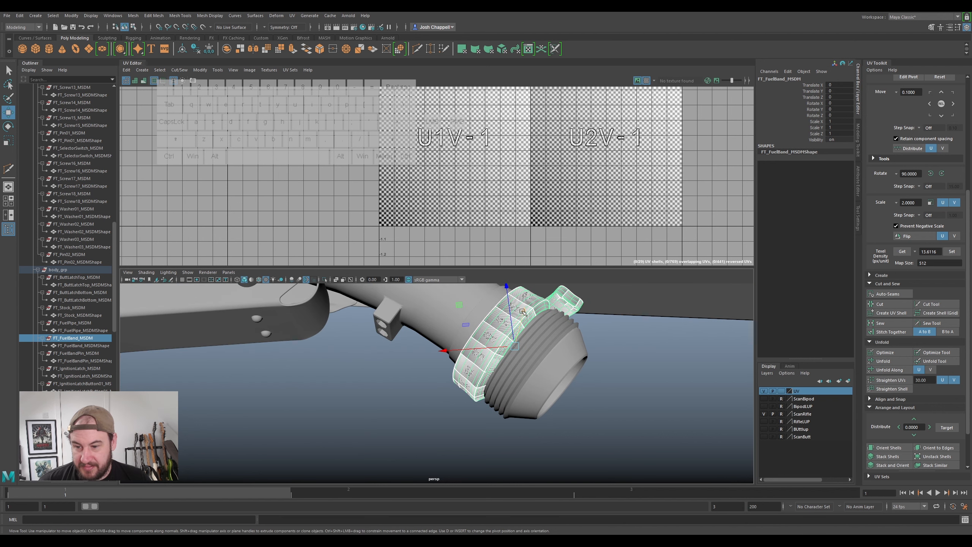
pyautogui.scroll(-5, 523, 312)
pyautogui.keyDown('alt'); pyautogui.moveTo(522, 319); pyautogui.dragTo(494, 326); pyautogui.keyUp('alt')
pyautogui.scroll(5, 612, 322)
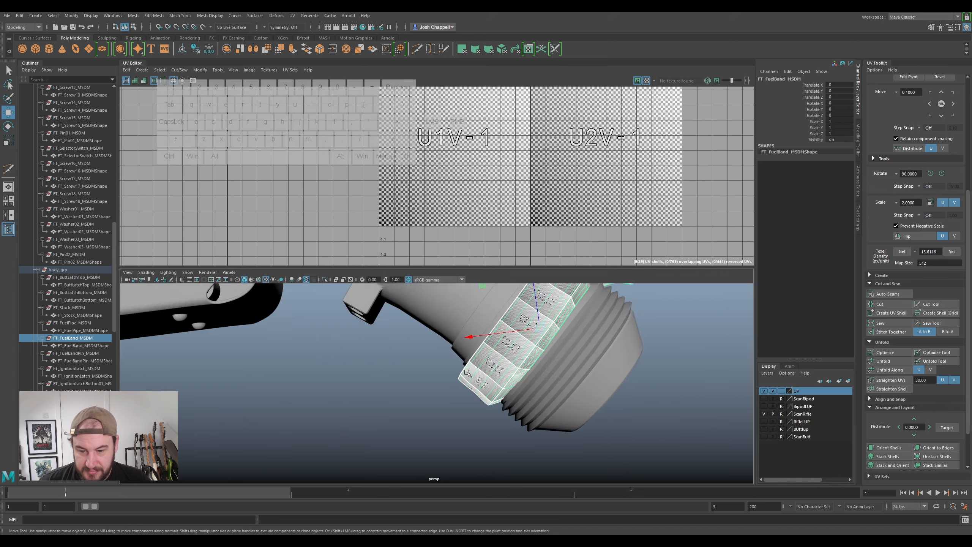
pyautogui.scroll(3, 617, 321)
# - Delete the fuel band's existing UVs and create a camera-based UV projection for it
pyautogui.moveTo(522, 323)
pyautogui.mouseDown(button='right')
pyautogui.moveTo(552, 314)
pyautogui.moveTo(523, 322)
pyautogui.mouseUp(button='right')
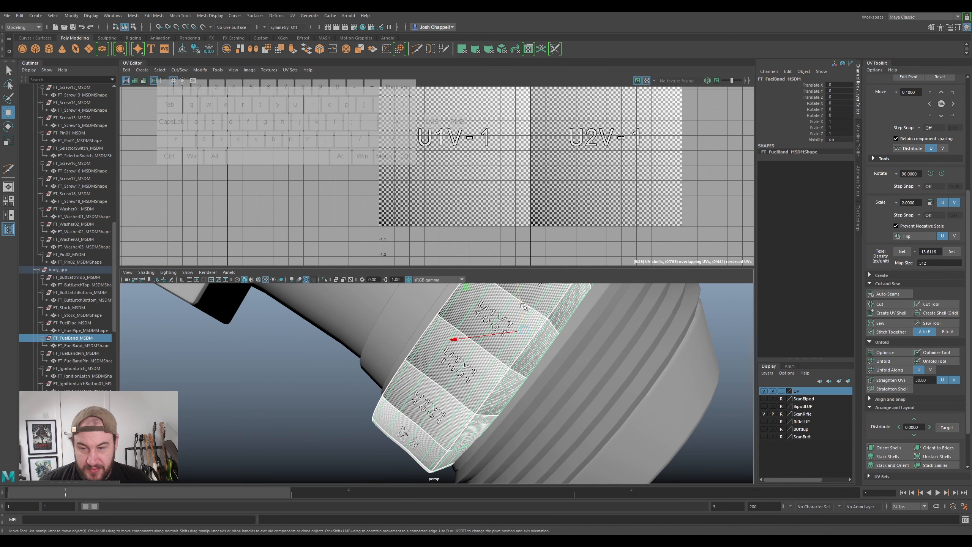
pyautogui.click(298, 14)
pyautogui.click(327, 162)
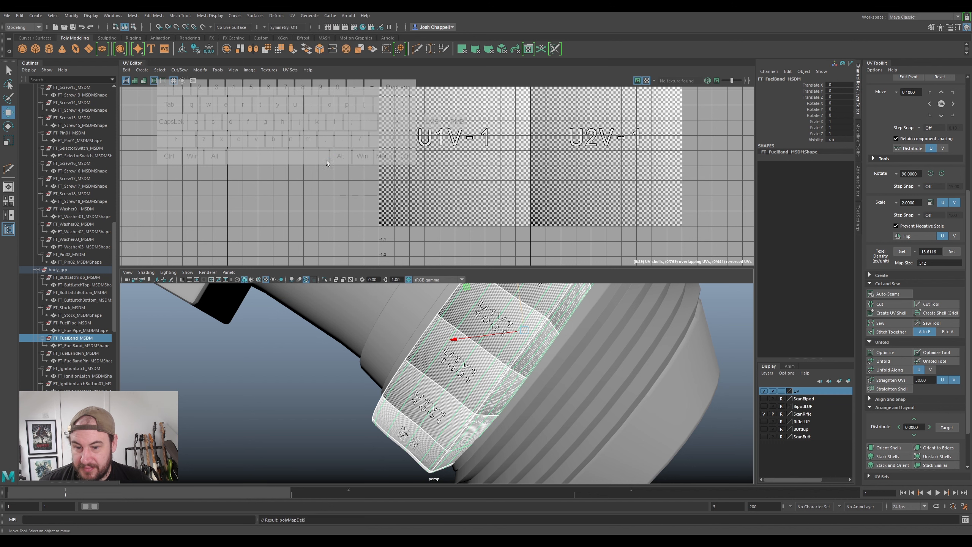
pyautogui.click(293, 15)
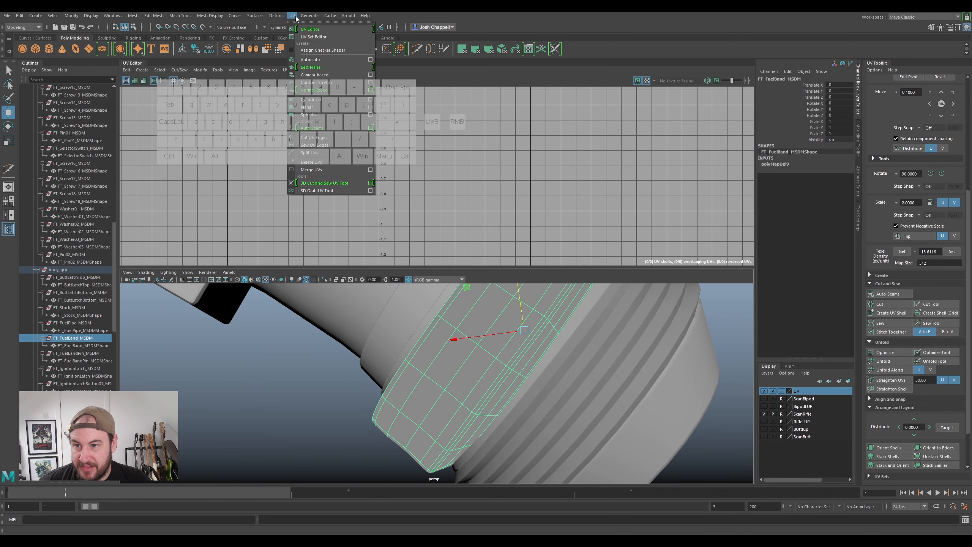
pyautogui.click(314, 75)
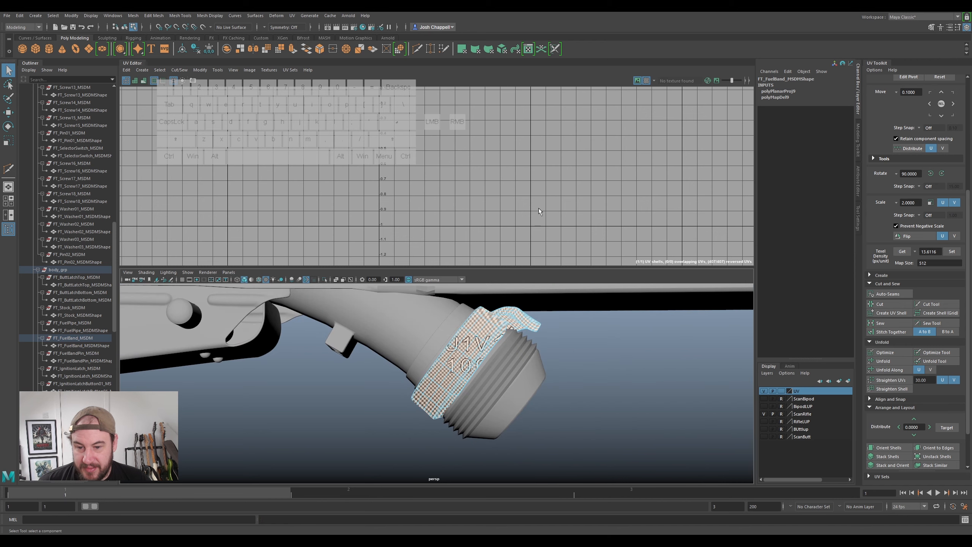
pyautogui.press('f')
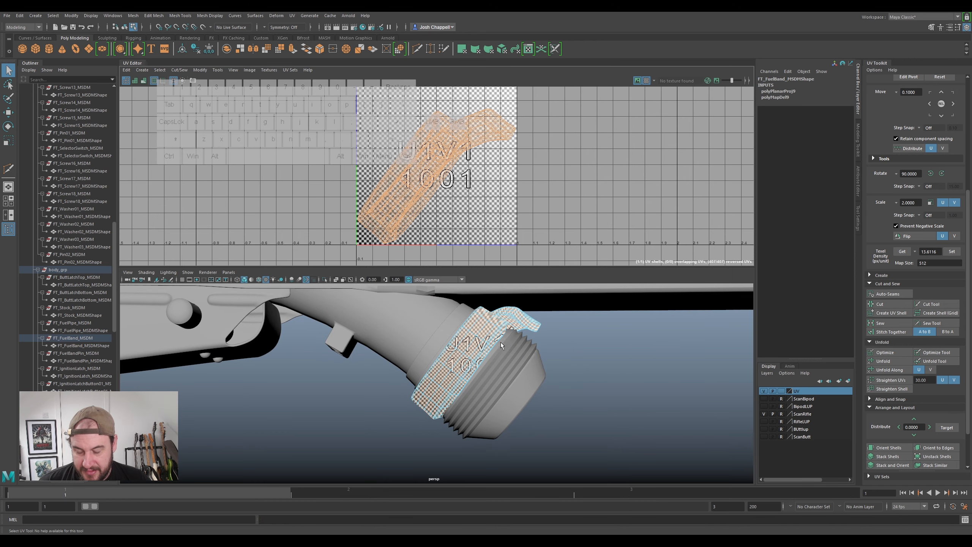
# - Isolate the fuel band, switch it to edge selection and turn off the checker pattern
pyautogui.hotkey('ctrl', '1')
pyautogui.keyDown('alt'); pyautogui.moveTo(492, 340); pyautogui.dragTo(453, 273); pyautogui.keyUp('alt')
pyautogui.keyDown('alt'); pyautogui.scroll(5, 483, 331); pyautogui.keyUp('alt')
pyautogui.keyDown('alt'); pyautogui.moveTo(535, 326); pyautogui.dragTo(477, 333, button='middle'); pyautogui.keyUp('alt')
pyautogui.moveTo(479, 332)
pyautogui.keyDown('alt'); pyautogui.mouseDown()
pyautogui.moveTo(465, 344)
pyautogui.moveTo(482, 337)
pyautogui.mouseUp(); pyautogui.keyUp('alt')
pyautogui.moveTo(574, 339); pyautogui.dragTo(575, 312, button='right')
pyautogui.press('1')
pyautogui.click(599, 330)
pyautogui.keyDown('alt'); pyautogui.moveTo(581, 341); pyautogui.dragTo(579, 350); pyautogui.keyUp('alt')
pyautogui.click(647, 81)
# - Select the edge loops running along the inner border of the fuel band
pyautogui.keyDown('alt'); pyautogui.moveTo(555, 381); pyautogui.dragTo(511, 439); pyautogui.keyUp('alt')
pyautogui.keyDown('alt'); pyautogui.moveTo(377, 308); pyautogui.dragTo(448, 321, button='middle'); pyautogui.keyUp('alt')
pyautogui.keyDown('alt'); pyautogui.scroll(3, 449, 321); pyautogui.keyUp('alt')
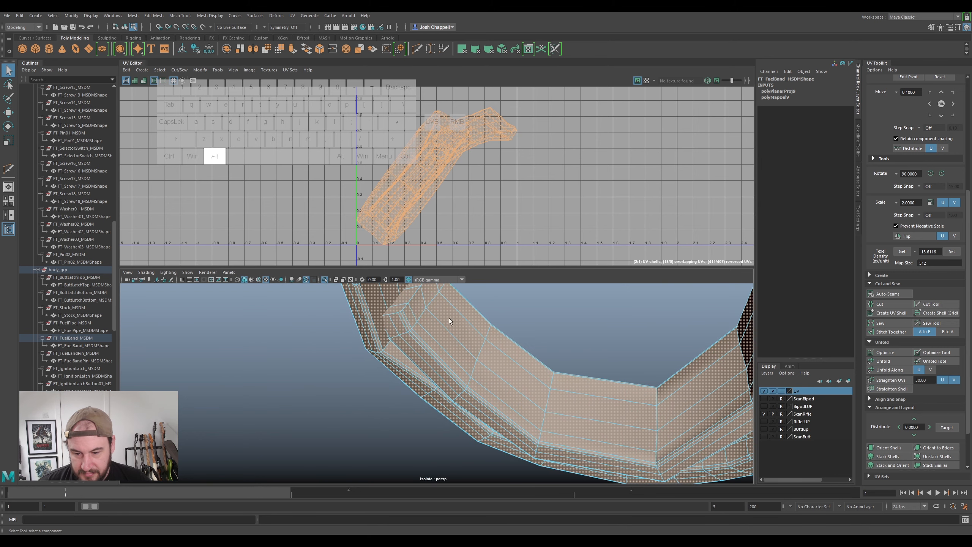
pyautogui.doubleClick(409, 302)
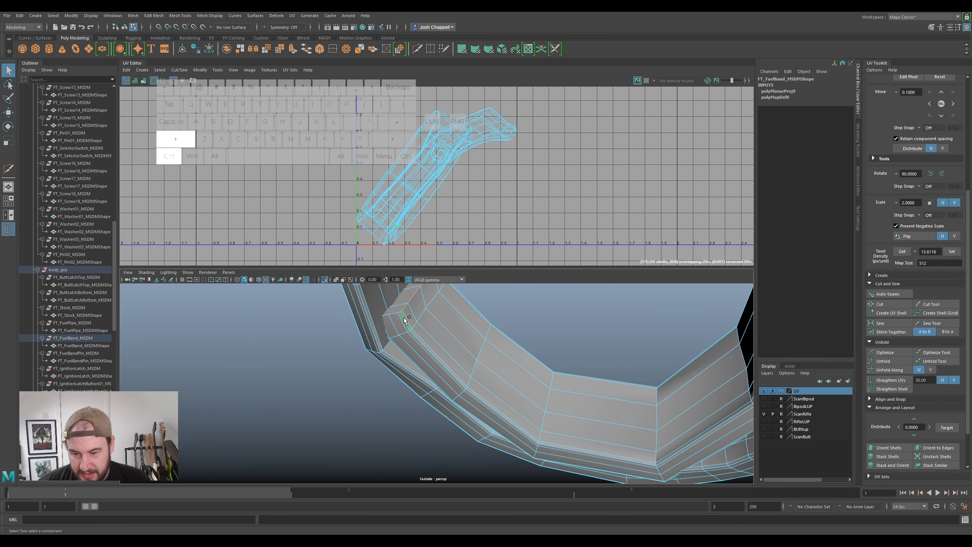
pyautogui.keyDown('ctrl'); pyautogui.keyDown('shift'); pyautogui.doubleClick(405, 319); pyautogui.keyUp('shift'); pyautogui.keyUp('ctrl')
pyautogui.scroll(-4, 489, 355)
pyautogui.keyDown('alt'); pyautogui.moveTo(490, 356); pyautogui.dragTo(668, 343); pyautogui.keyUp('alt')
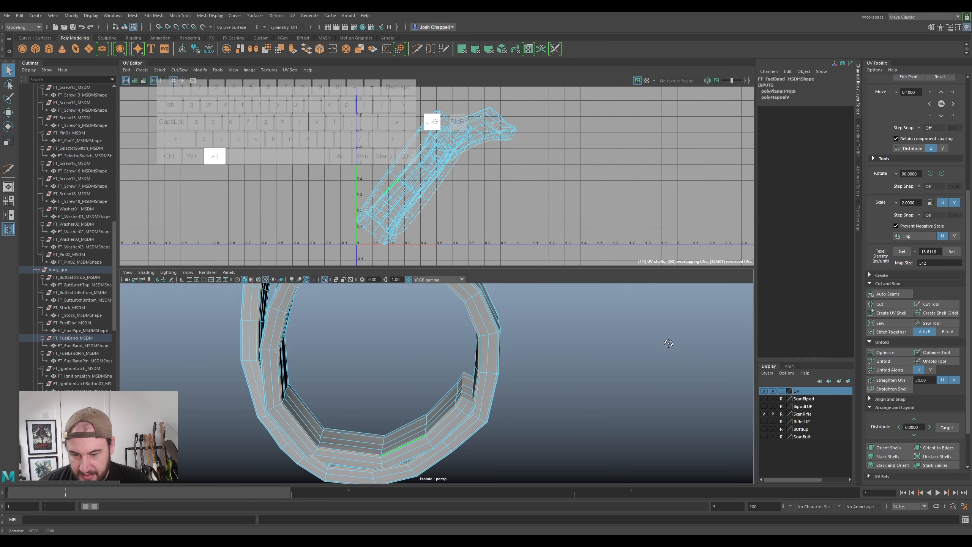
pyautogui.scroll(5, 471, 404)
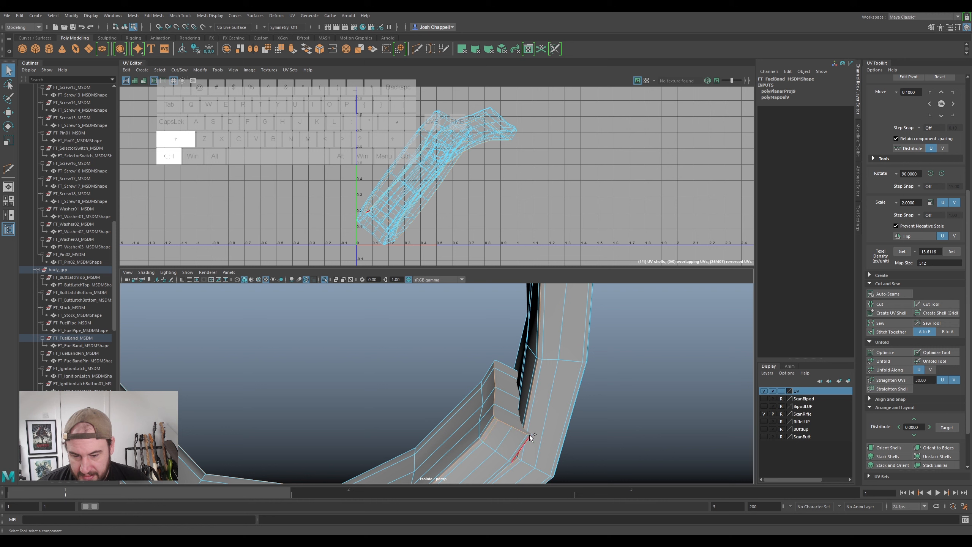
pyautogui.hotkey('ctrl', 'z')
# - Add the border edges at the fuel band's ends to the selection and cut the UVs along them
pyautogui.keyDown('alt'); pyautogui.moveTo(505, 365); pyautogui.dragTo(436, 315); pyautogui.keyUp('alt')
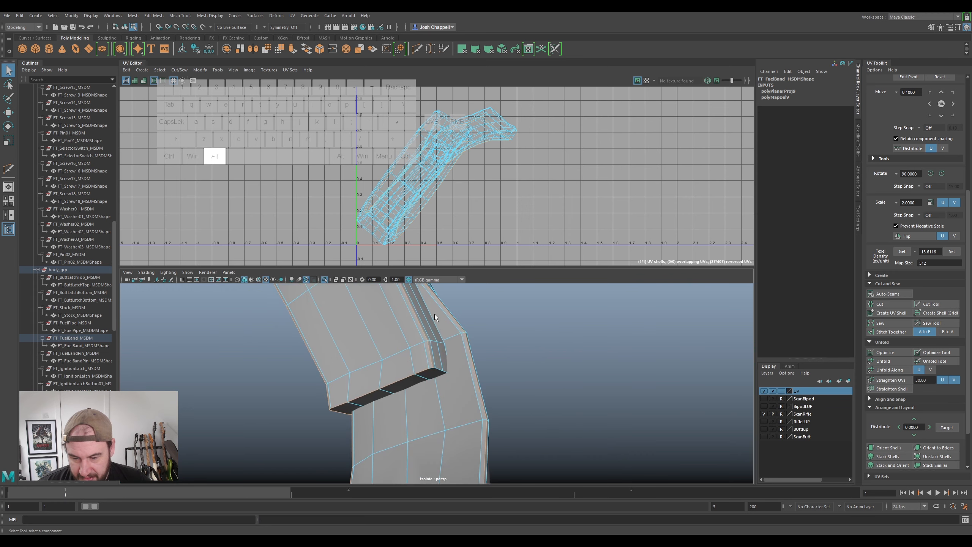
pyautogui.keyDown('alt'); pyautogui.scroll(4, 435, 315); pyautogui.keyUp('alt')
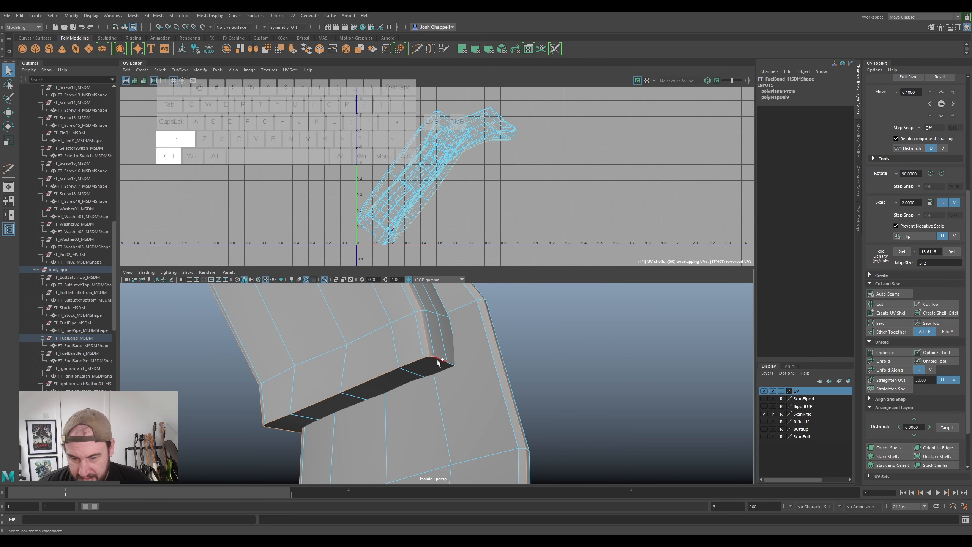
pyautogui.keyDown('alt'); pyautogui.moveTo(450, 367); pyautogui.dragTo(394, 384); pyautogui.keyUp('alt')
pyautogui.keyDown('alt'); pyautogui.moveTo(393, 385); pyautogui.dragTo(483, 306, button='middle'); pyautogui.keyUp('alt')
pyautogui.keyDown('alt'); pyautogui.scroll(5, 450, 335); pyautogui.keyUp('alt')
pyautogui.keyDown('alt'); pyautogui.moveTo(331, 398); pyautogui.dragTo(382, 368, button='middle'); pyautogui.keyUp('alt')
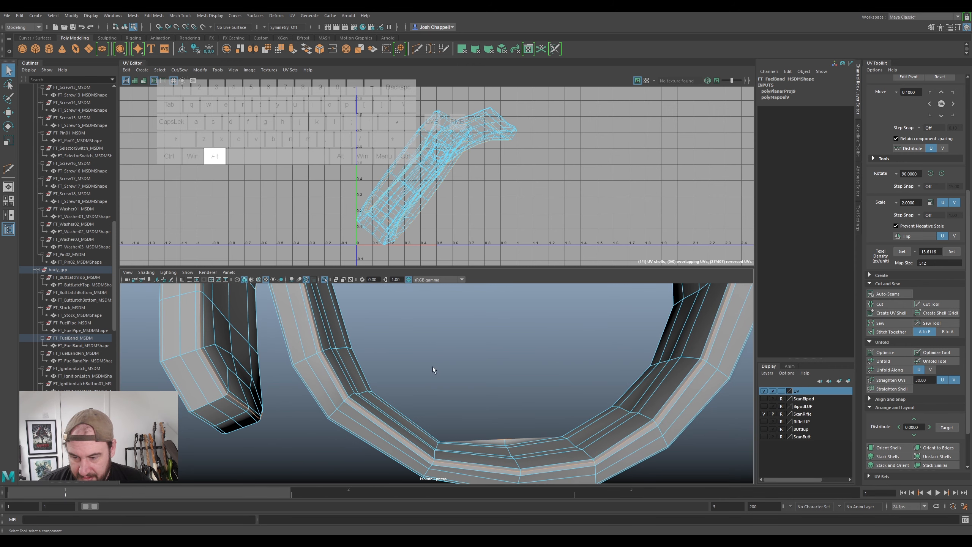
pyautogui.keyDown('alt'); pyautogui.moveTo(646, 379); pyautogui.dragTo(685, 386); pyautogui.keyUp('alt')
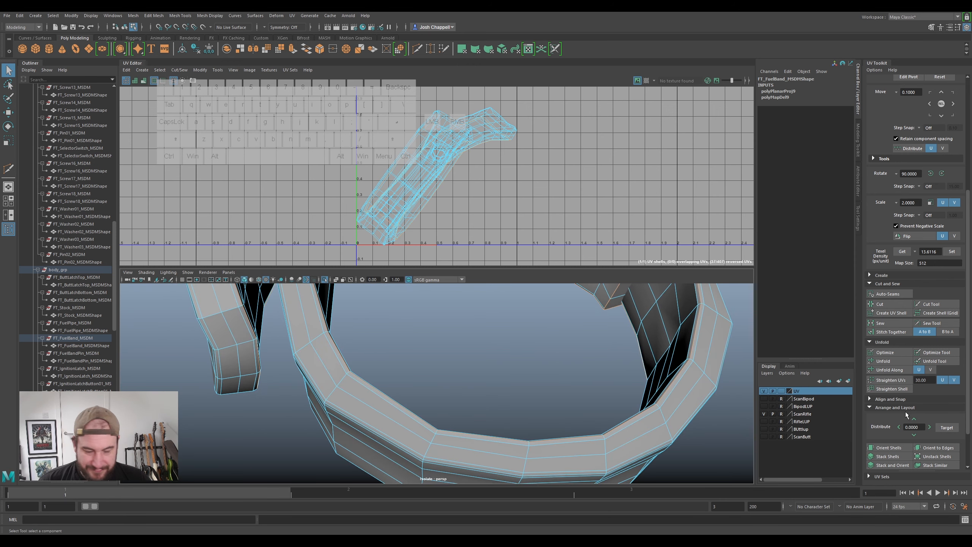
pyautogui.click(880, 304)
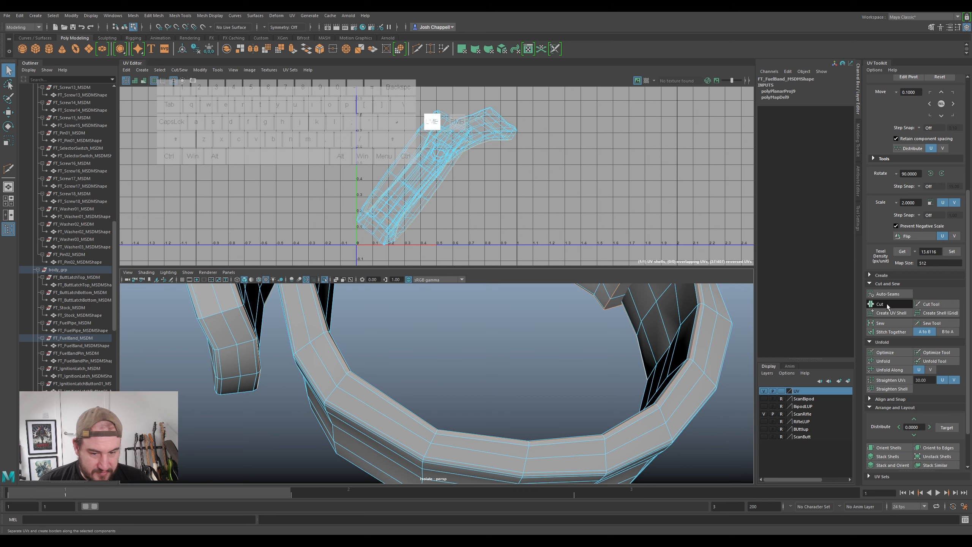
# - Try to unfold the fuel band's UV shell
pyautogui.press('w')
pyautogui.rightClick(429, 154)
pyautogui.moveTo(415, 143); pyautogui.dragTo(409, 142, button='right')
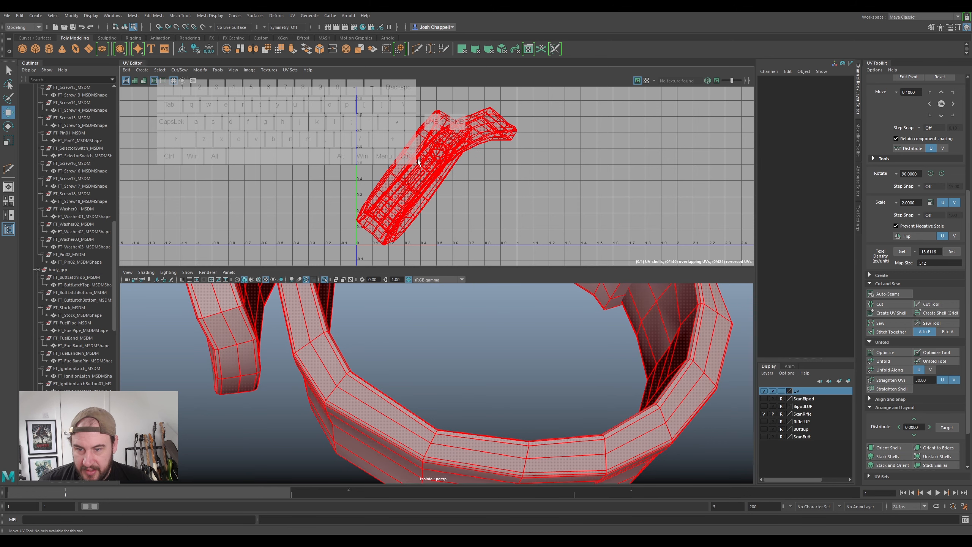
pyautogui.click(436, 155)
pyautogui.hotkey('ctrl', 'u')
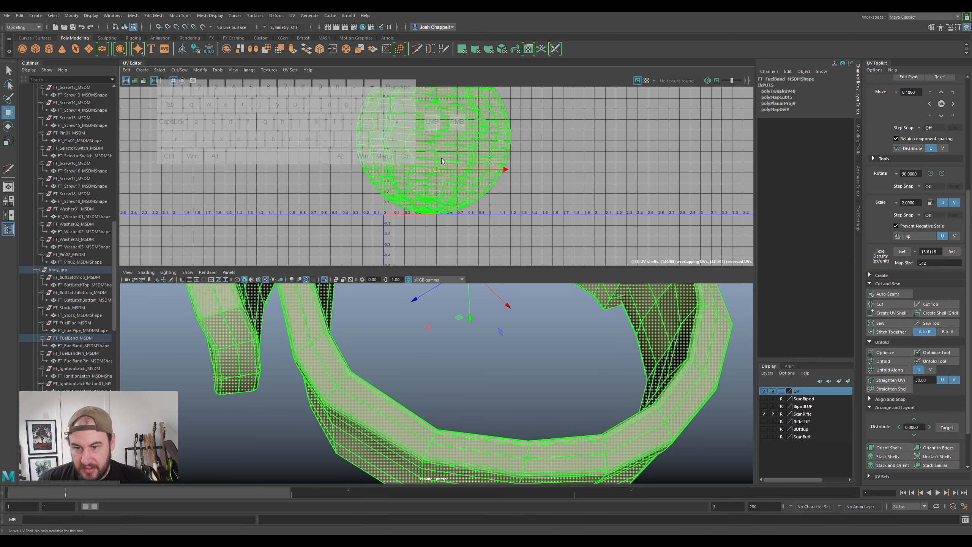
pyautogui.hotkey('ctrl', 'z')
# - Cut the UVs along the edges around the octagonal pin hole in the fuel band
pyautogui.press('f')
pyautogui.scroll(-8, 545, 341)
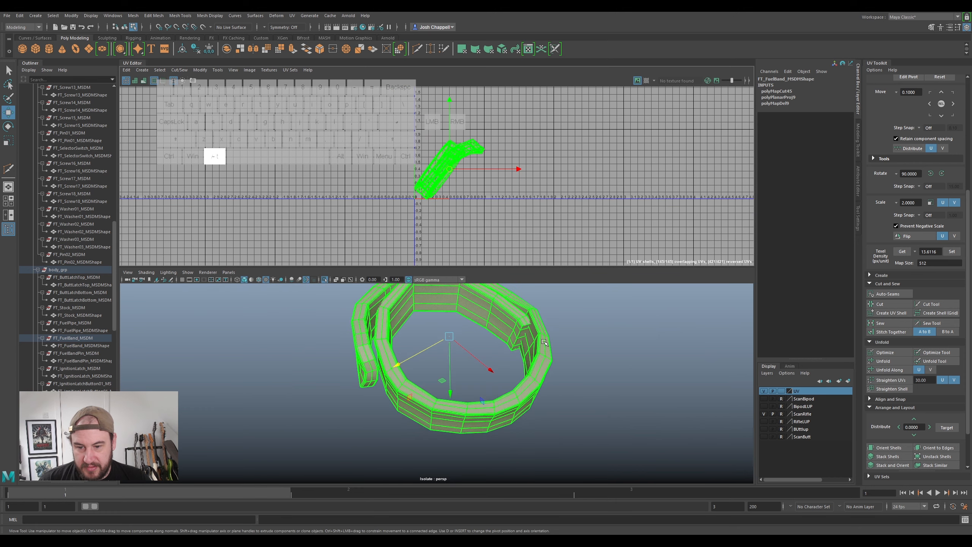
pyautogui.scroll(4, 507, 327)
pyautogui.scroll(3, 501, 359)
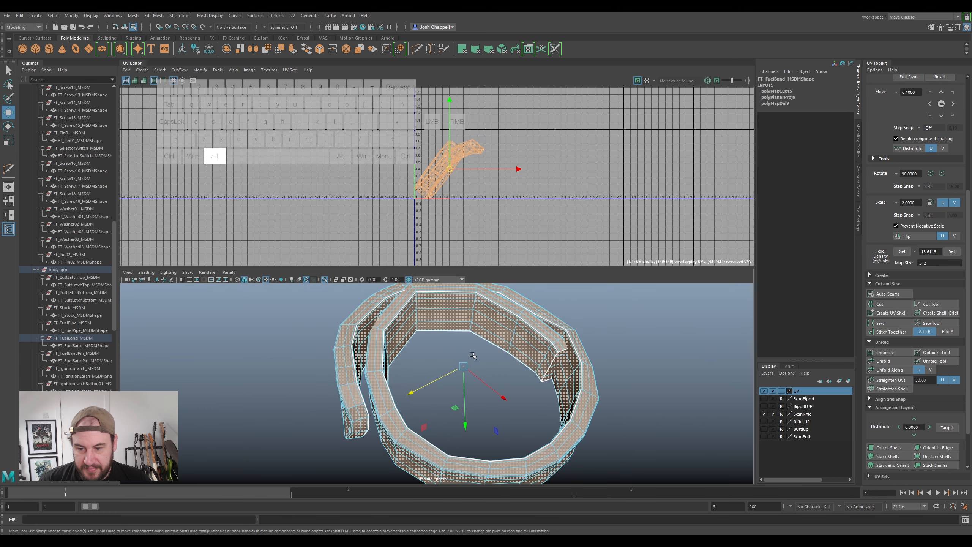
pyautogui.keyDown('alt'); pyautogui.moveTo(436, 336); pyautogui.dragTo(396, 321); pyautogui.keyUp('alt')
pyautogui.moveTo(369, 294); pyautogui.dragTo(368, 274, button='right')
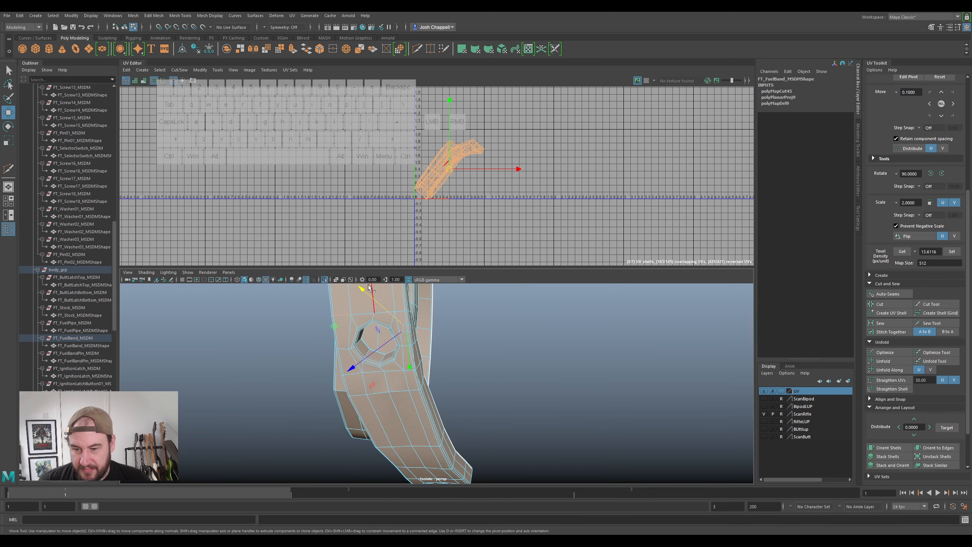
pyautogui.scroll(6, 325, 318)
pyautogui.scroll(-5, 261, 321)
pyautogui.keyDown('alt'); pyautogui.moveTo(282, 334); pyautogui.dragTo(337, 377); pyautogui.keyUp('alt')
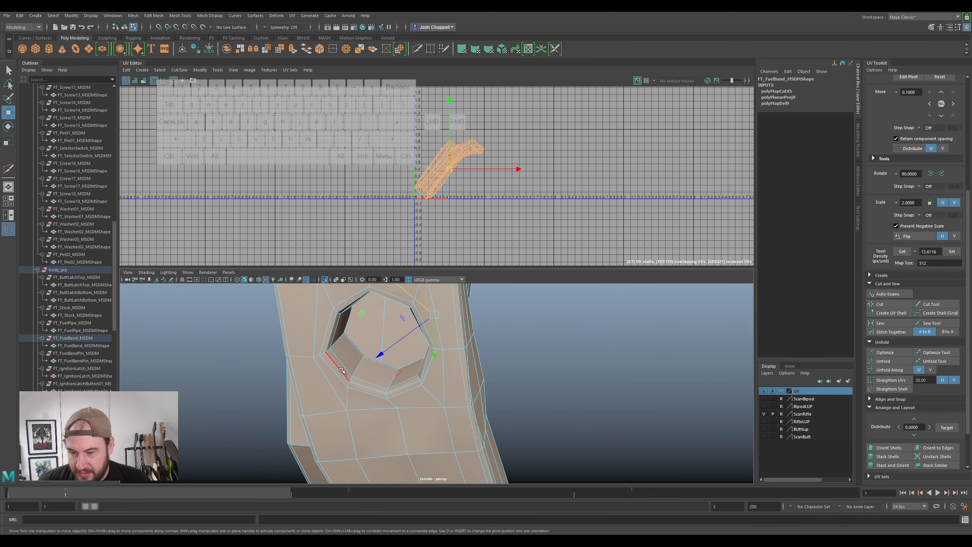
pyautogui.click(355, 353)
pyautogui.keyDown('alt'); pyautogui.moveTo(412, 355); pyautogui.dragTo(400, 329); pyautogui.keyUp('alt')
pyautogui.keyDown('ctrl'); pyautogui.keyDown('shift'); pyautogui.click(397, 317); pyautogui.keyUp('shift'); pyautogui.keyUp('ctrl')
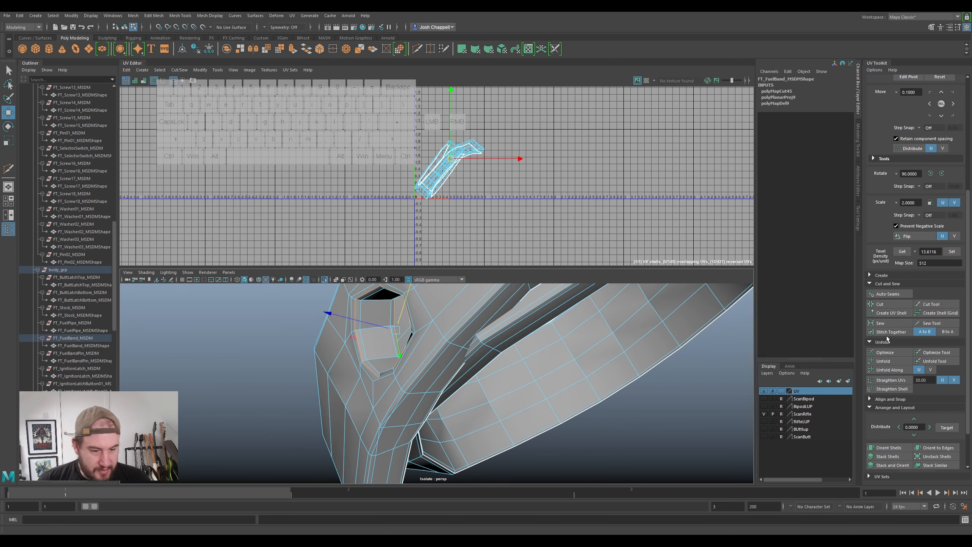
pyautogui.click(882, 305)
# - Unfold the fuel band's inner shell, then move it clear of the other UVs and rotate it roughly level
pyautogui.moveTo(447, 155); pyautogui.dragTo(426, 144, button='right')
pyautogui.click(450, 165)
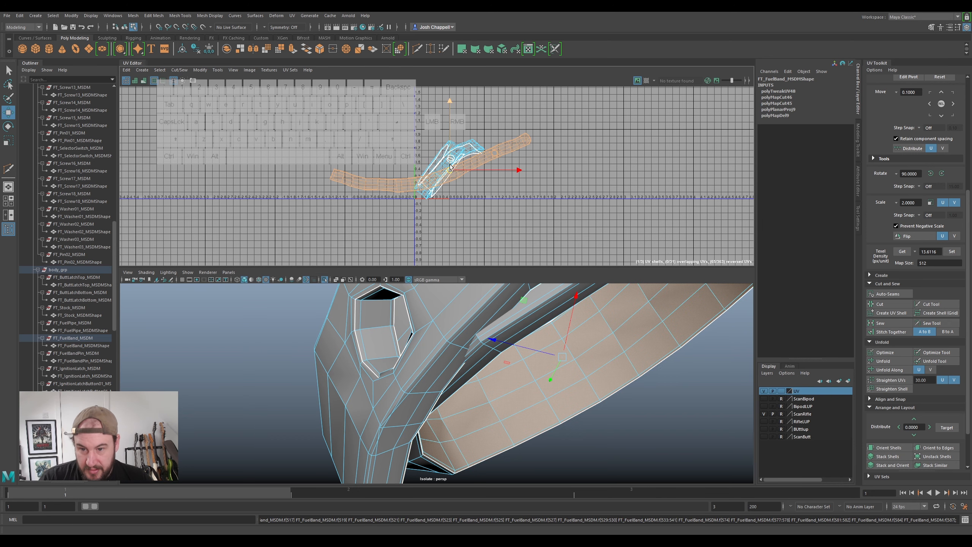
pyautogui.click(450, 179)
pyautogui.moveTo(449, 178); pyautogui.dragTo(626, 187)
pyautogui.press('e')
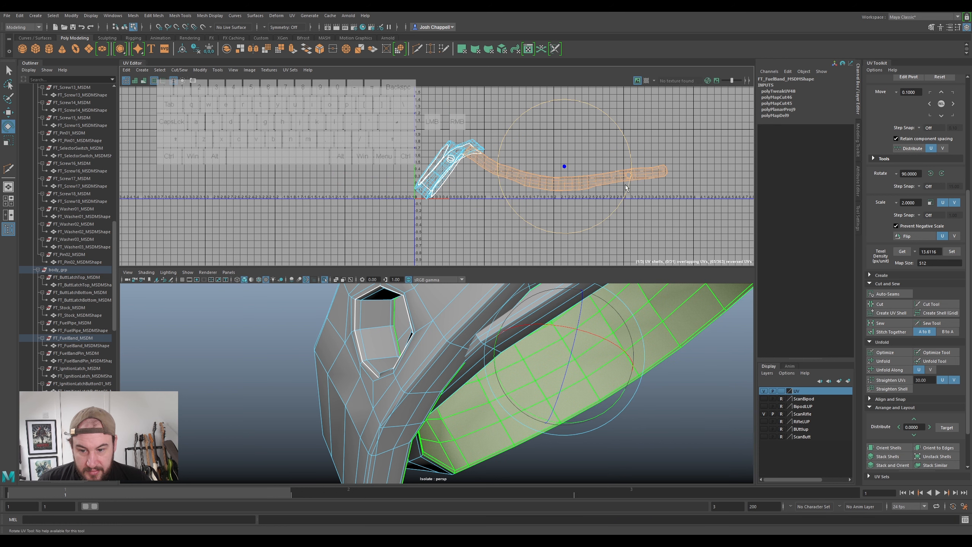
# - Flatten the inner shell's lengthwise centre edges into a straight horizontal line and pin their UVs
pyautogui.scroll(1, 605, 172)
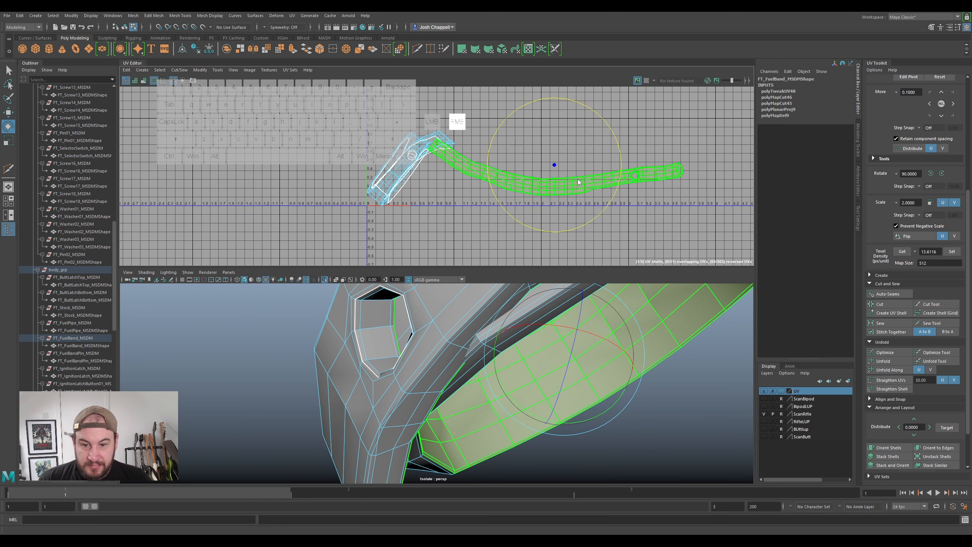
pyautogui.moveTo(578, 182); pyautogui.dragTo(573, 161, button='right')
pyautogui.scroll(1, 555, 187)
pyautogui.click(553, 188)
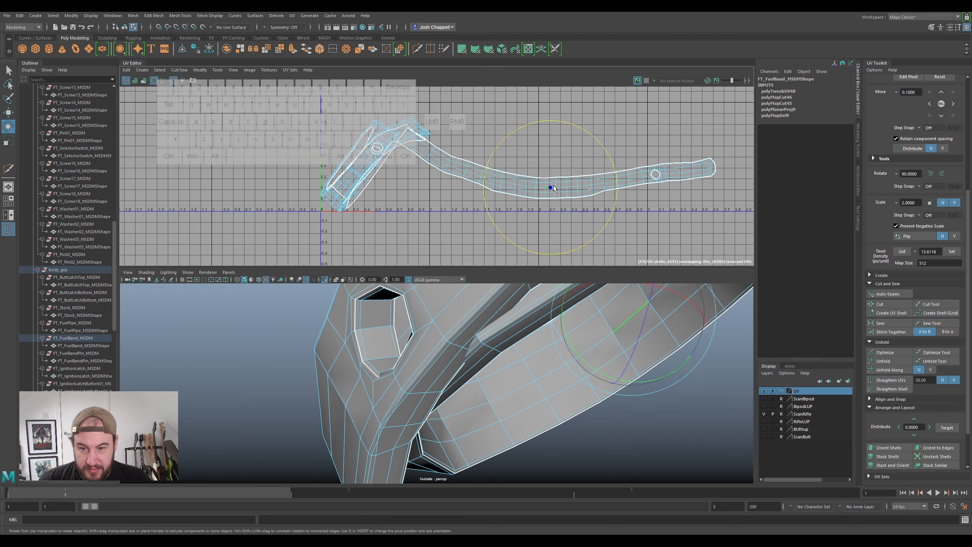
pyautogui.keyDown('ctrl'); pyautogui.keyDown('shift'); pyautogui.click(674, 174); pyautogui.keyUp('shift'); pyautogui.keyUp('ctrl')
pyautogui.press('r')
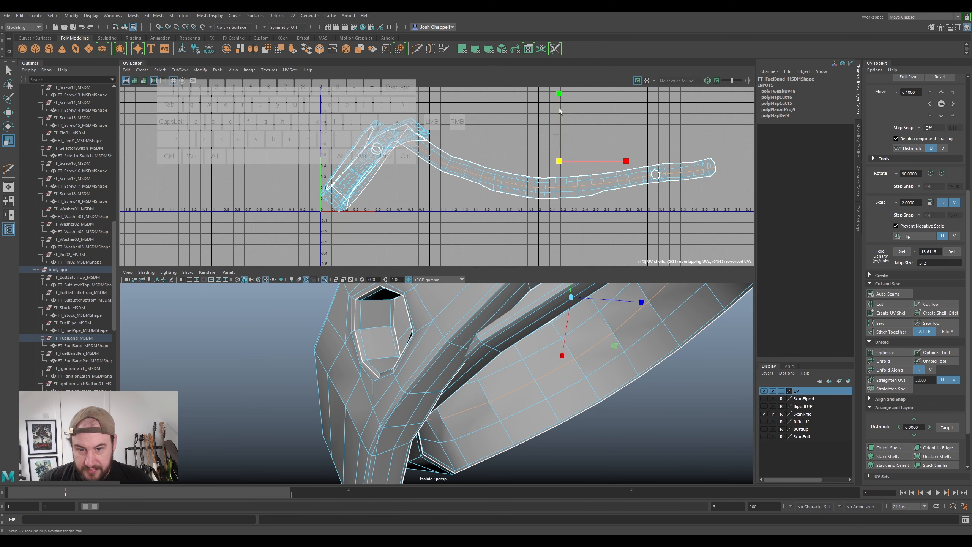
pyautogui.moveTo(557, 94); pyautogui.dragTo(558, 165)
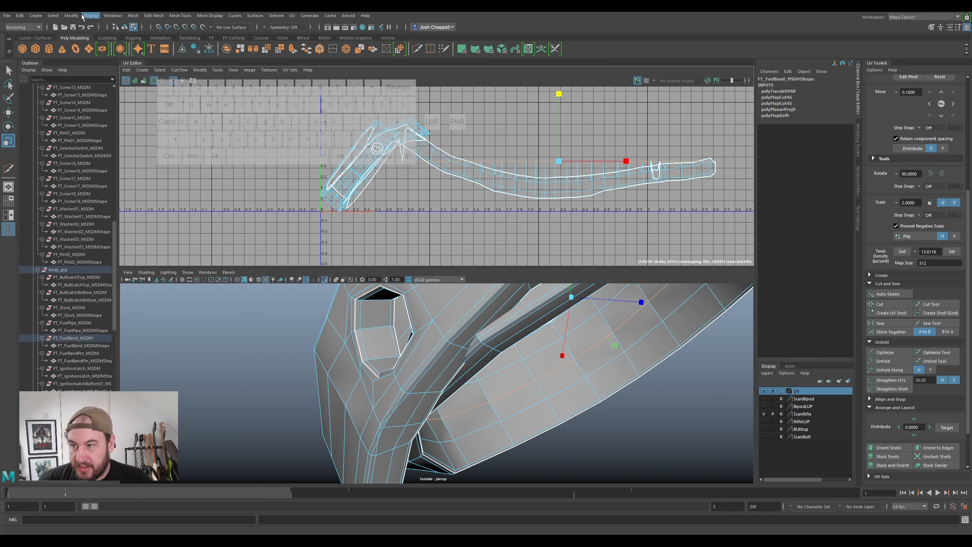
pyautogui.click(129, 72)
pyautogui.click(141, 117)
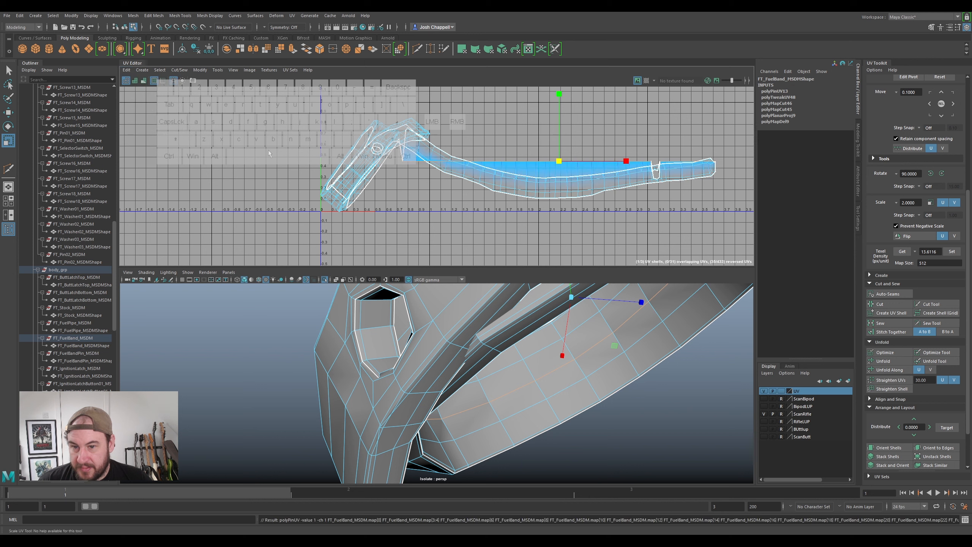
# - Unfold the inner shell around its pinned centre line and unpin all UVs
pyautogui.moveTo(509, 170); pyautogui.dragTo(531, 178, button='right')
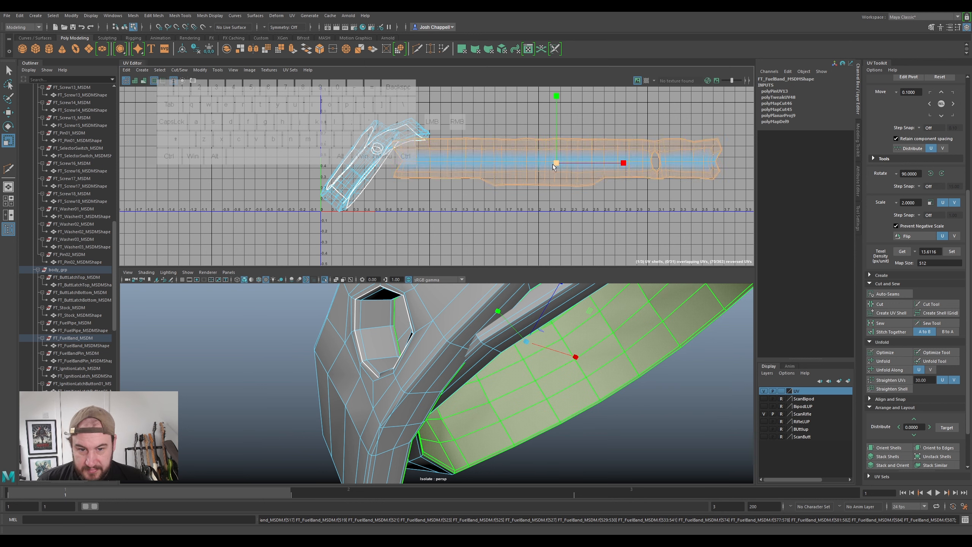
pyautogui.click(129, 71)
pyautogui.click(149, 129)
# - Optimise the straightened inner shell and place it level beside the remaining shells
pyautogui.click(496, 155)
pyautogui.click(896, 351)
pyautogui.scroll(-3, 633, 221)
pyautogui.keyDown('alt'); pyautogui.moveTo(646, 191); pyautogui.dragTo(565, 182, button='middle'); pyautogui.keyUp('alt')
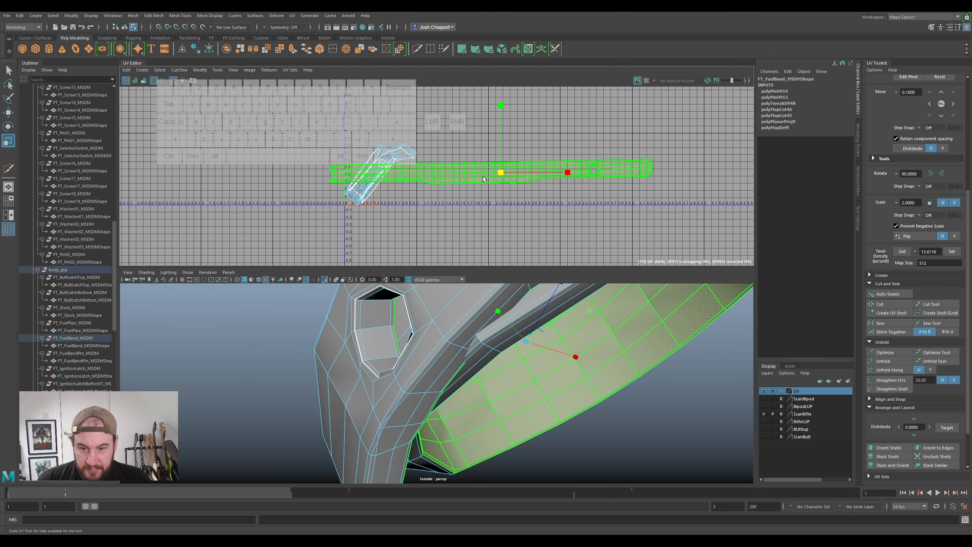
pyautogui.press('w')
pyautogui.moveTo(493, 171); pyautogui.dragTo(594, 184)
pyautogui.press('e')
pyautogui.moveTo(649, 165); pyautogui.dragTo(653, 158)
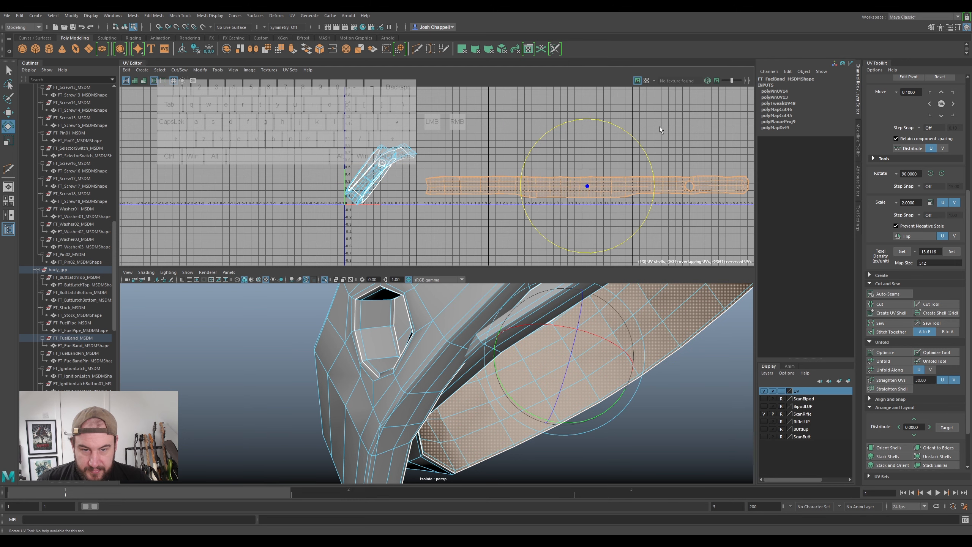
# - With the checker pattern shown, apply a texel density of 13.6116 to the inner shell and move it to the lower corner of tile 1002
pyautogui.click(638, 80)
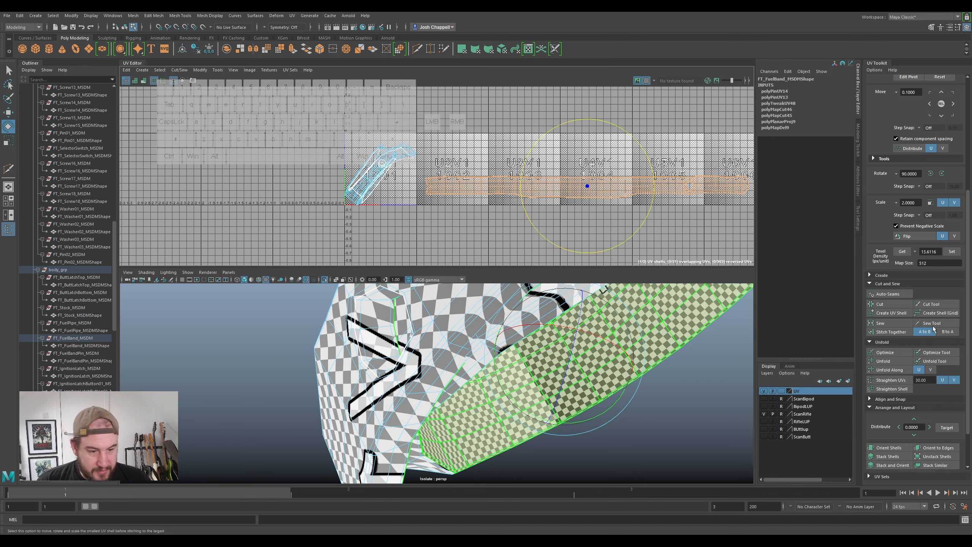
pyautogui.click(953, 253)
pyautogui.scroll(4, 619, 215)
pyautogui.press('w')
pyautogui.keyDown('alt'); pyautogui.moveTo(569, 174); pyautogui.dragTo(633, 184, button='middle'); pyautogui.keyUp('alt')
pyautogui.moveTo(632, 183); pyautogui.dragTo(375, 205)
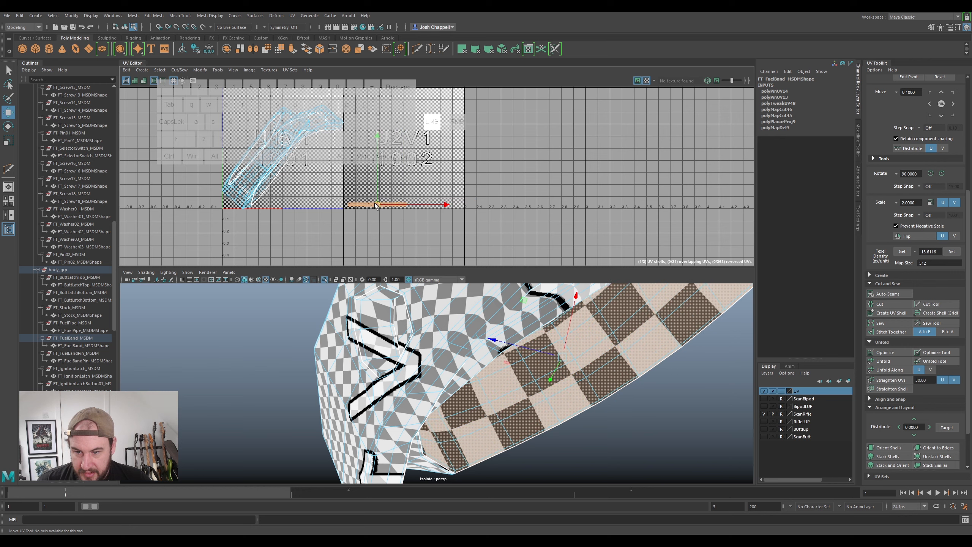
# - Unfold the fuel band's outer shell and position it roughly level across tiles 1001 to 1003
pyautogui.click(323, 128)
pyautogui.hotkey('ctrl', 'u')
pyautogui.scroll(-3, 355, 139)
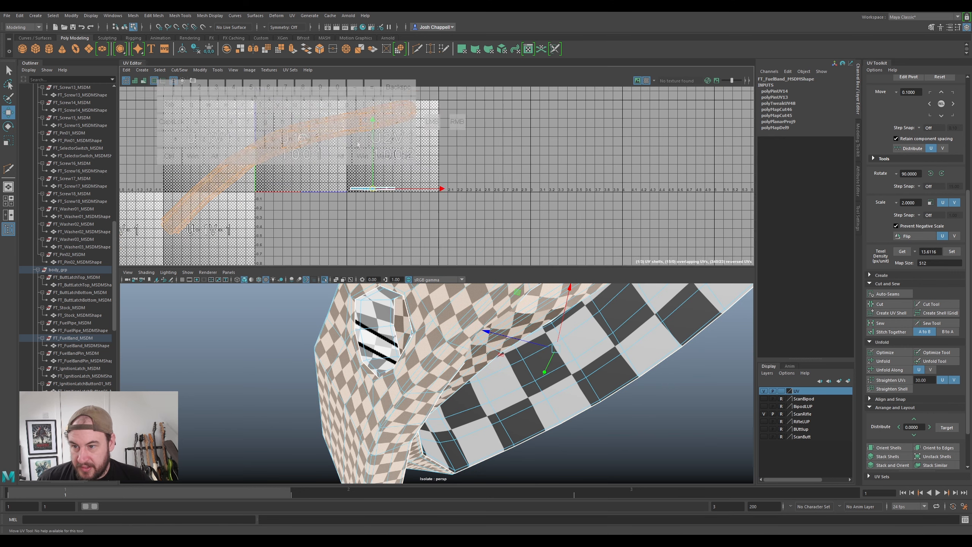
pyautogui.click(342, 135)
pyautogui.moveTo(302, 159); pyautogui.dragTo(393, 156)
pyautogui.press('e')
pyautogui.moveTo(456, 125); pyautogui.dragTo(465, 156)
# - Flatten the outer shell's lengthwise centre edges into a horizontal line, turn off the checker pattern and pin the selected UVs
pyautogui.scroll(3, 442, 140)
pyautogui.keyDown('alt'); pyautogui.moveTo(349, 129); pyautogui.dragTo(396, 137, button='middle'); pyautogui.keyUp('alt')
pyautogui.scroll(1, 395, 137)
pyautogui.moveTo(396, 137); pyautogui.dragTo(392, 117, button='right')
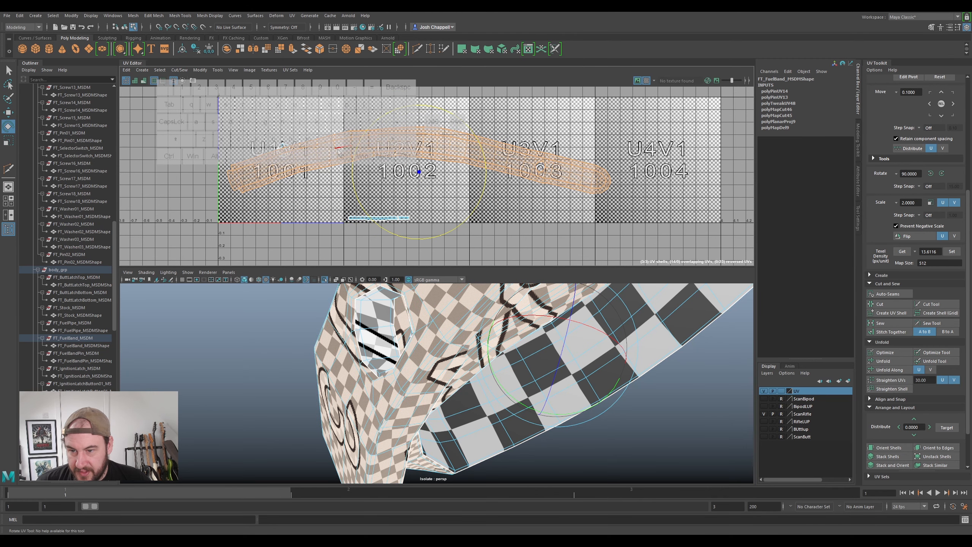
pyautogui.click(338, 148)
pyautogui.keyDown('ctrl'); pyautogui.keyDown('shift'); pyautogui.click(563, 170); pyautogui.keyUp('shift'); pyautogui.keyUp('ctrl')
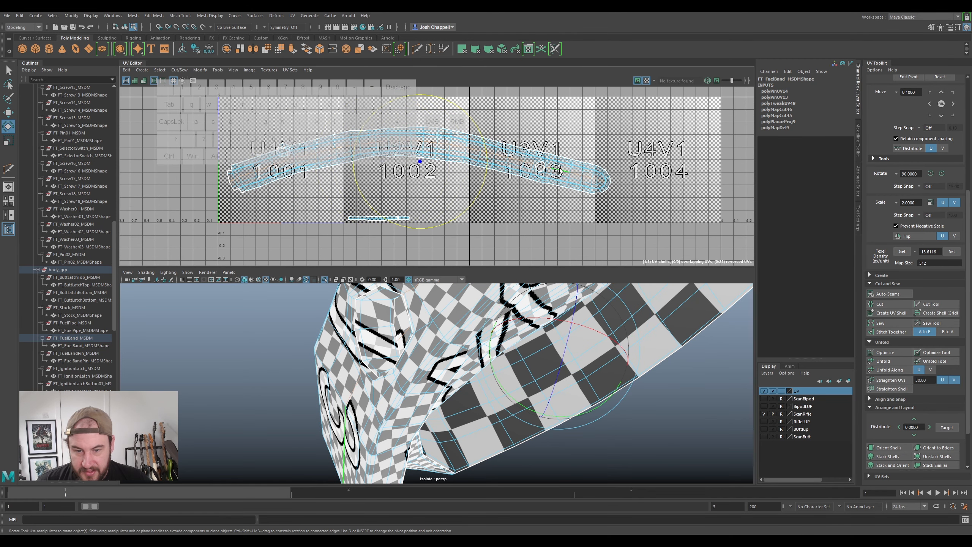
pyautogui.press('r')
pyautogui.moveTo(421, 95); pyautogui.dragTo(420, 162)
pyautogui.click(647, 81)
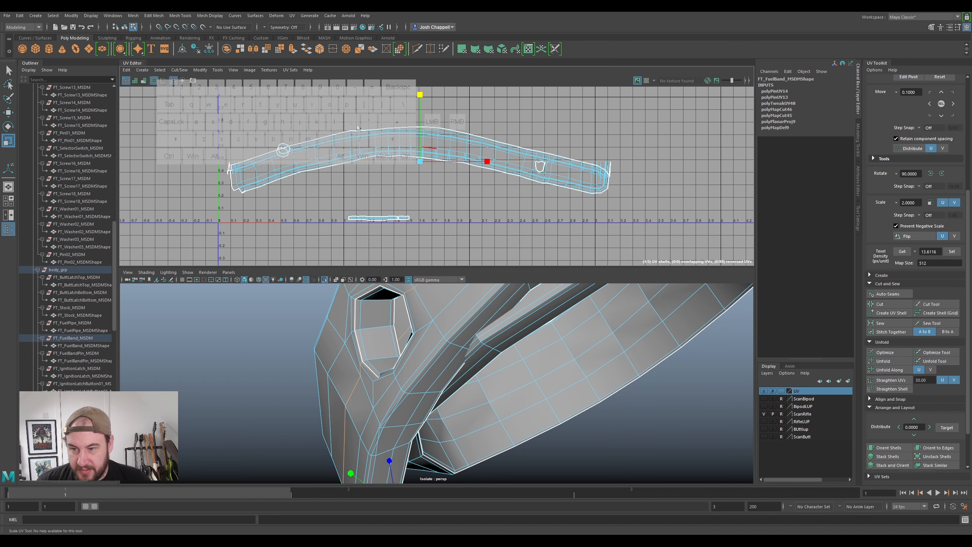
pyautogui.click(127, 70)
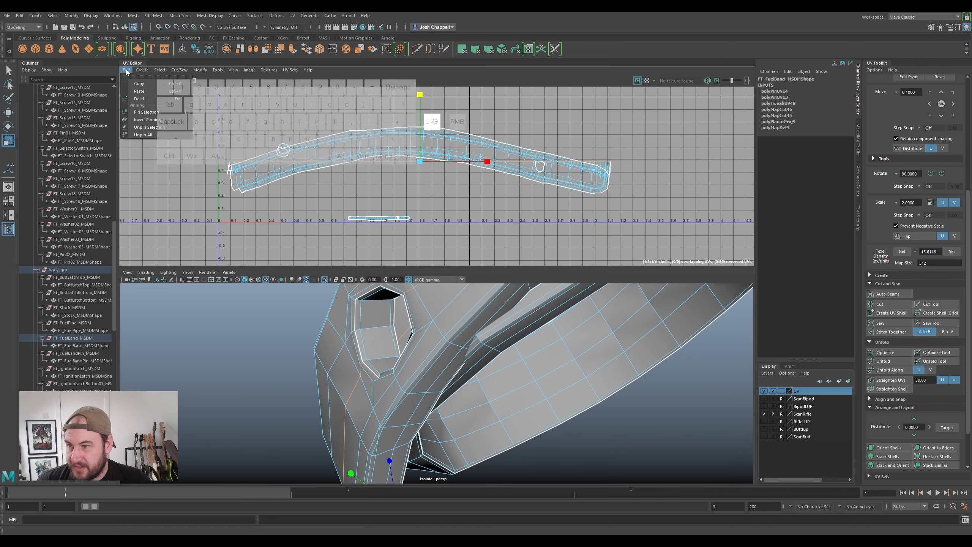
pyautogui.click(146, 114)
# - Unfold the outer shell around its pinned centre line and remove all UV pins
pyautogui.moveTo(381, 130); pyautogui.dragTo(354, 121, button='right')
pyautogui.click(369, 131)
pyautogui.hotkey('ctrl', 'u')
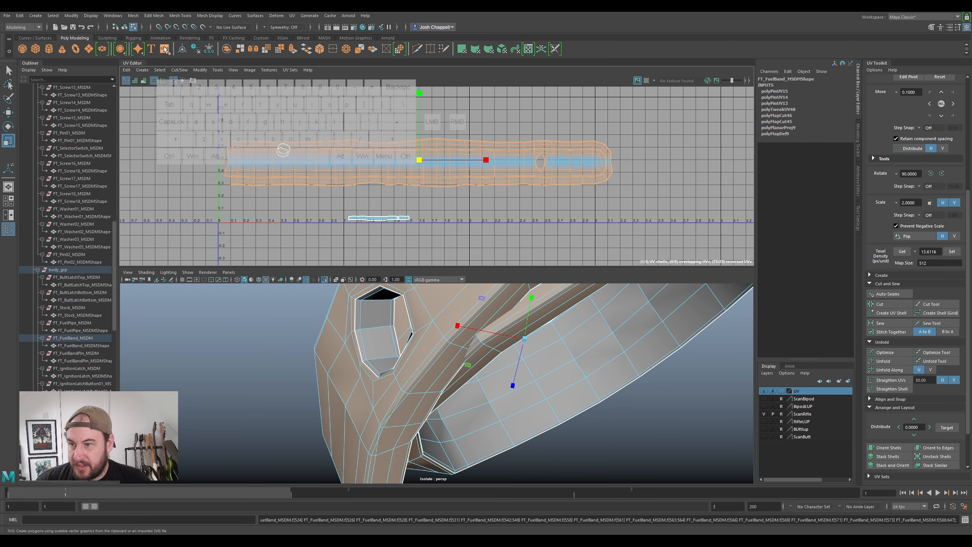
pyautogui.click(127, 70)
pyautogui.click(153, 135)
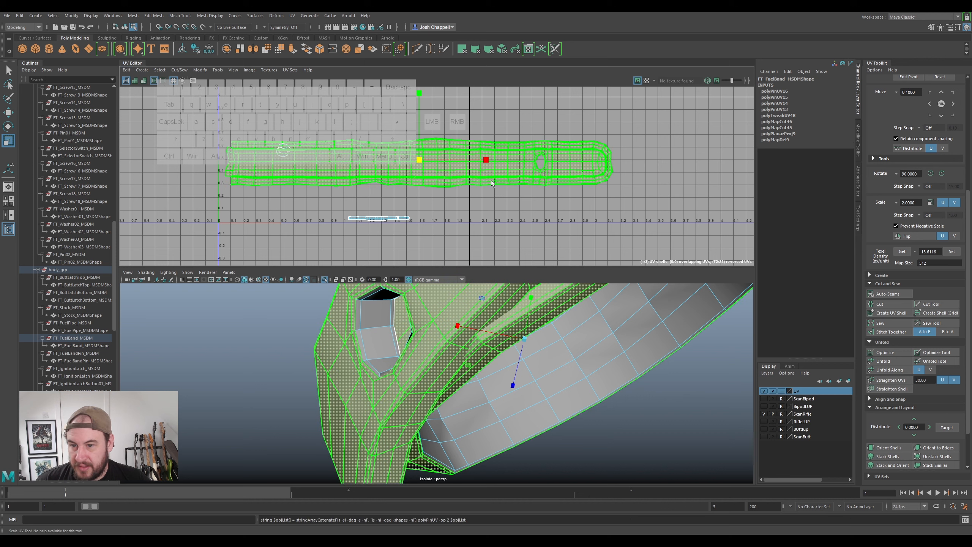
# - Optimize the fuel band's outer shell twice and apply a texel density of 13.6116 to it
pyautogui.click(884, 353)
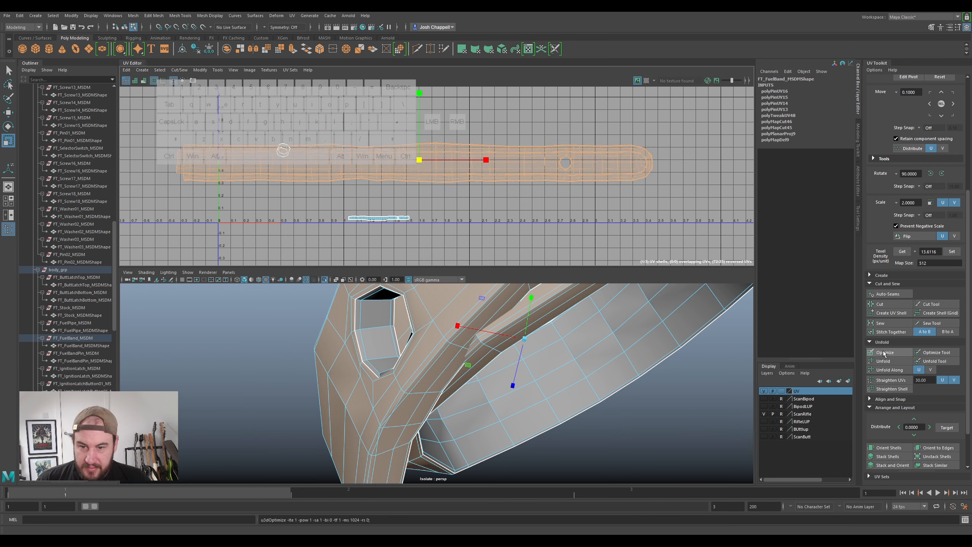
pyautogui.click(885, 353)
pyautogui.click(952, 252)
# - Move the outer shell just above the inner shell in tile 1002 and place the small slot-wall ring shell above it
pyautogui.moveTo(416, 162); pyautogui.dragTo(386, 210)
pyautogui.click(288, 147)
pyautogui.press('w')
pyautogui.moveTo(284, 150); pyautogui.dragTo(359, 187)
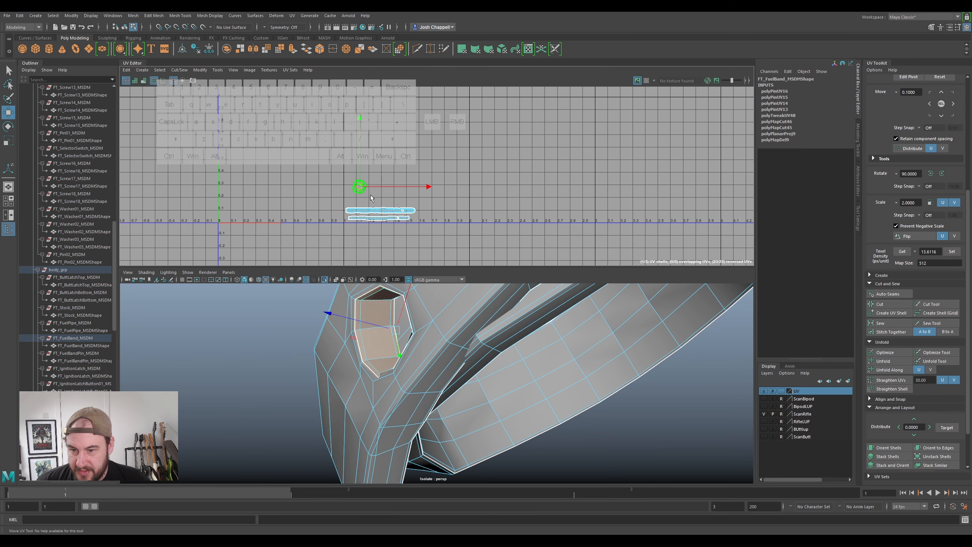
# - Cut the slot-wall ring shell open along one crosswise edge and unfold it into a strip
pyautogui.scroll(3, 369, 196)
pyautogui.scroll(3, 347, 176)
pyautogui.moveTo(350, 178); pyautogui.dragTo(350, 155, button='right')
pyautogui.click(352, 171)
pyautogui.click(880, 303)
pyautogui.moveTo(359, 170); pyautogui.dragTo(347, 163, button='right')
pyautogui.click(363, 173)
pyautogui.hotkey('ctrl', 'u')
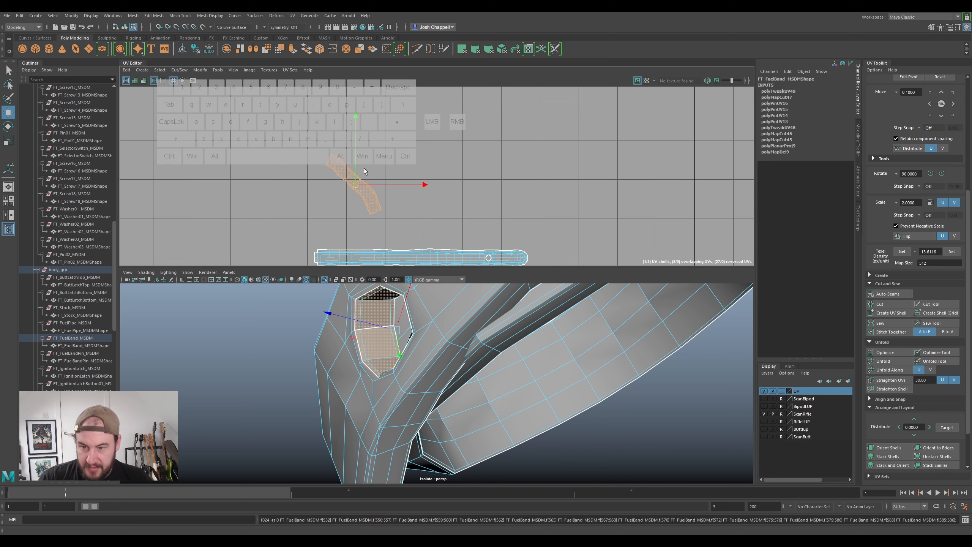
# - Rotate the unfolded slot-wall strip roughly horizontal and move it closer above the outer shell
pyautogui.press('e')
pyautogui.moveTo(420, 175); pyautogui.dragTo(404, 134)
pyautogui.click(396, 130)
pyautogui.press('w')
pyautogui.moveTo(357, 182); pyautogui.dragTo(360, 230)
pyautogui.scroll(3, 360, 231)
# - Flatten the strip's lower lengthwise edges into a horizontal line and pin the selected UVs
pyautogui.rightClick(367, 218)
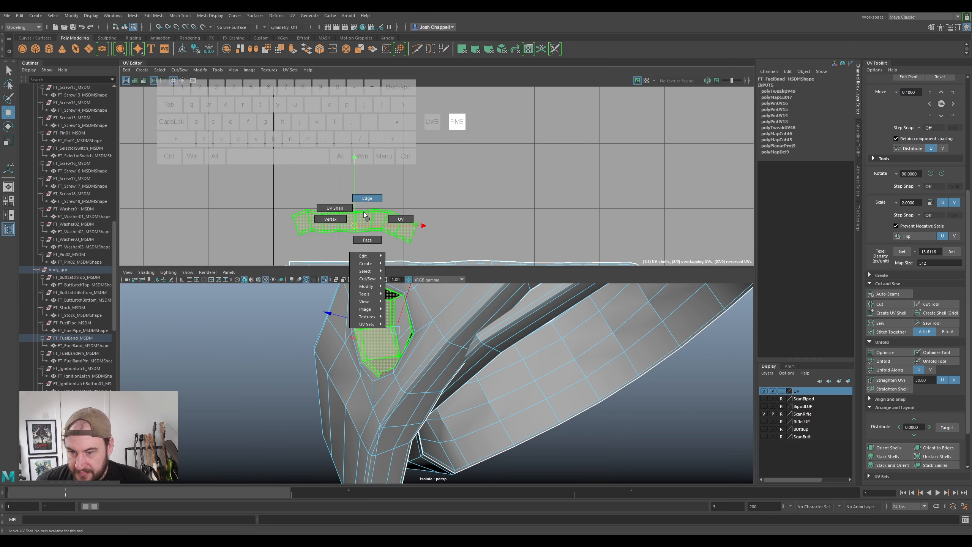
pyautogui.moveTo(365, 214); pyautogui.dragTo(367, 213, button='right')
pyautogui.scroll(2, 371, 216)
pyautogui.press('r')
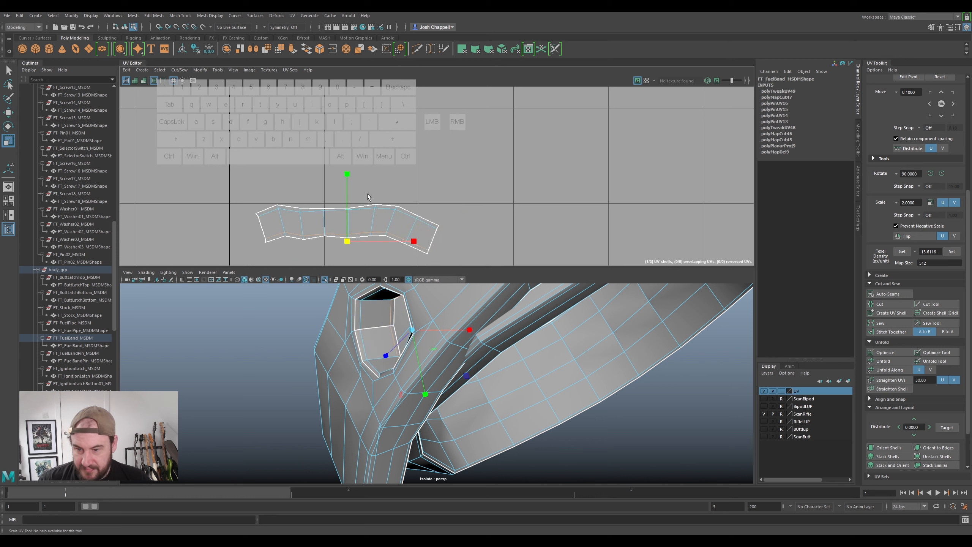
pyautogui.moveTo(347, 173); pyautogui.dragTo(346, 243)
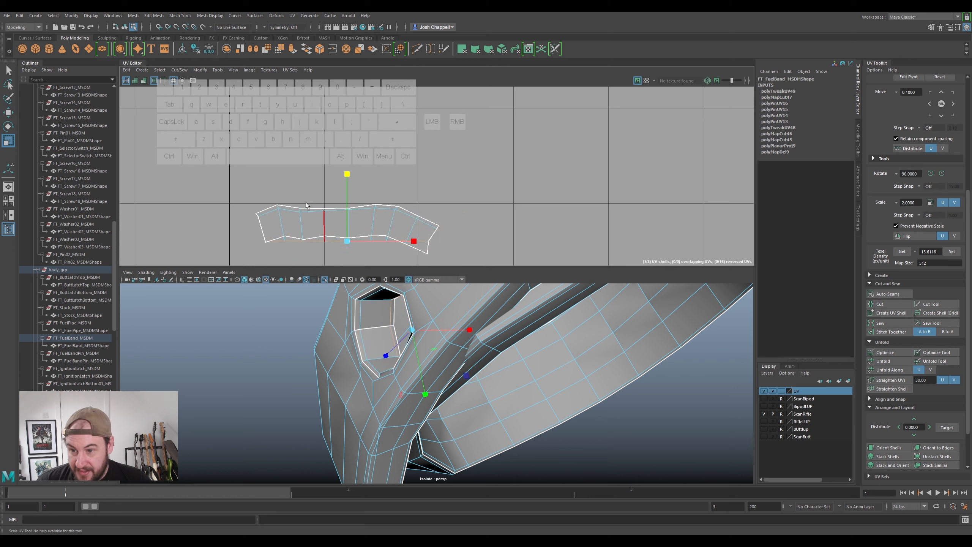
pyautogui.click(130, 74)
pyautogui.click(150, 114)
# - Unfold the slot-wall strip around its pinned line and remove all UV pins
pyautogui.moveTo(367, 223); pyautogui.dragTo(351, 215, button='right')
pyautogui.click(396, 229)
pyautogui.hotkey('ctrl', 'u')
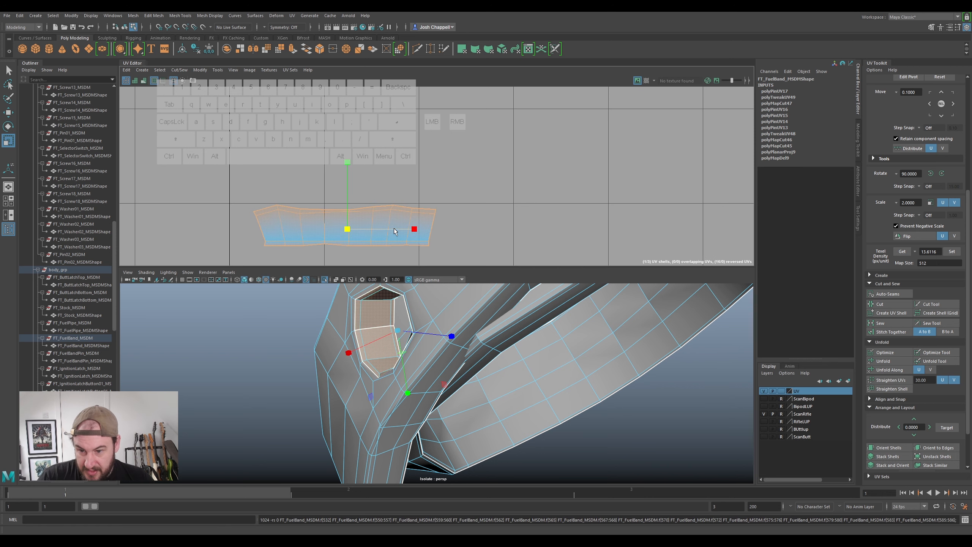
pyautogui.click(126, 70)
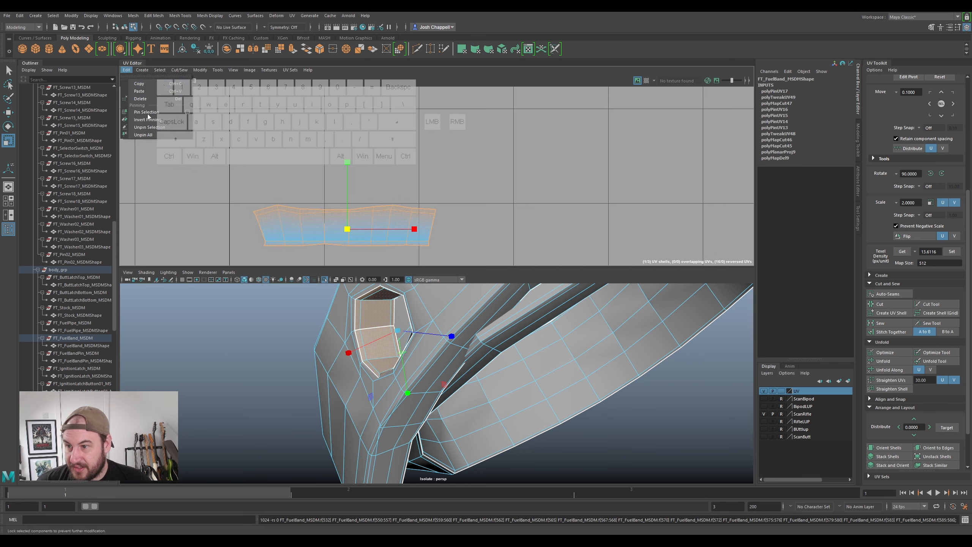
pyautogui.click(143, 134)
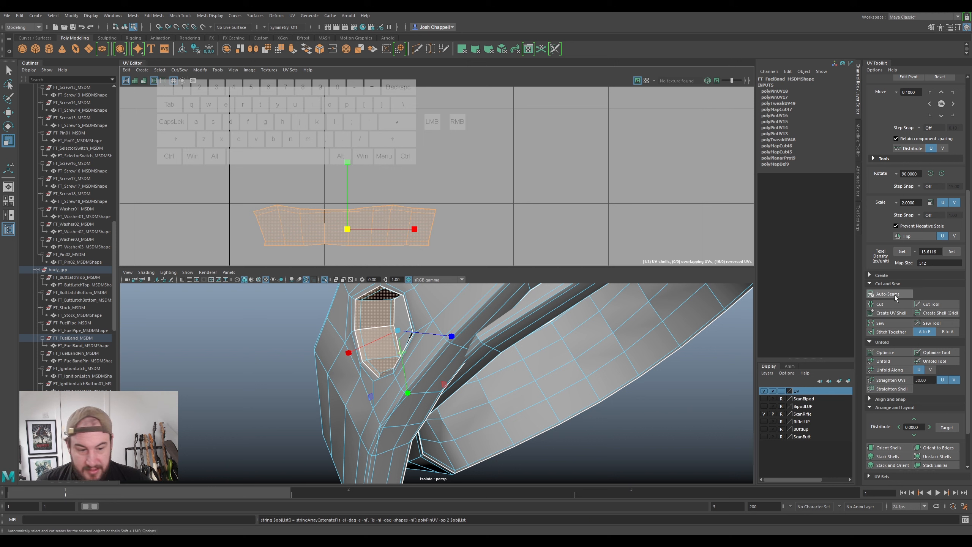
# - Apply a texel density of 13.6116 to the slot-wall strip and move it beside the end of the inner shell
pyautogui.scroll(-3, 494, 234)
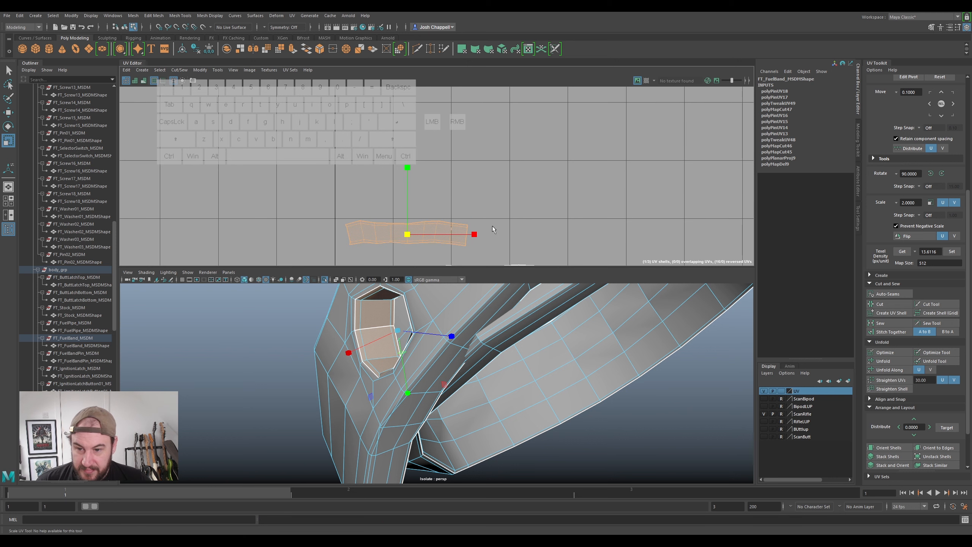
pyautogui.scroll(-2, 471, 207)
pyautogui.click(953, 251)
pyautogui.keyDown('alt'); pyautogui.moveTo(658, 191); pyautogui.dragTo(571, 124, button='middle'); pyautogui.keyUp('alt')
pyautogui.press('w')
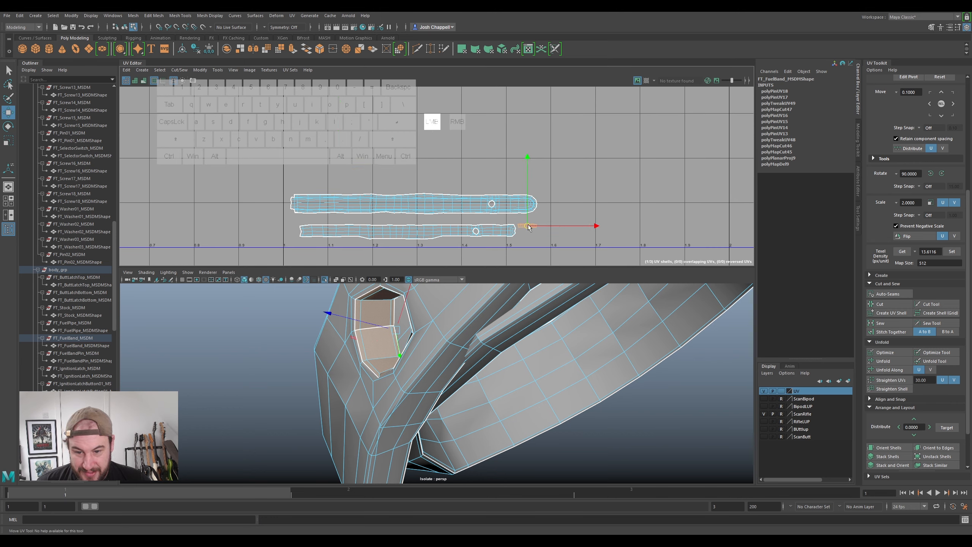
# - Move the outer shell closer above the inner shell to tighten the layout
pyautogui.click(502, 206)
pyautogui.click(484, 204)
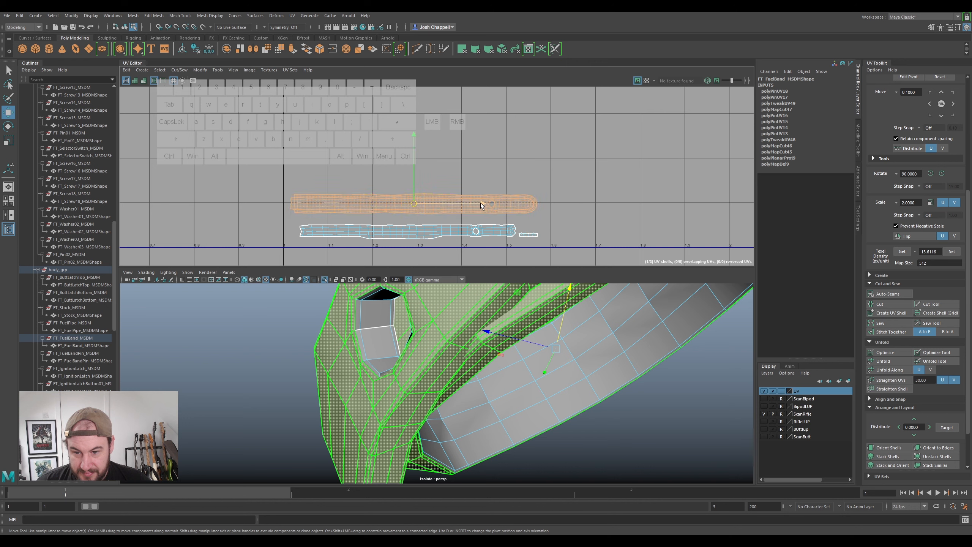
pyautogui.moveTo(414, 202); pyautogui.dragTo(420, 209)
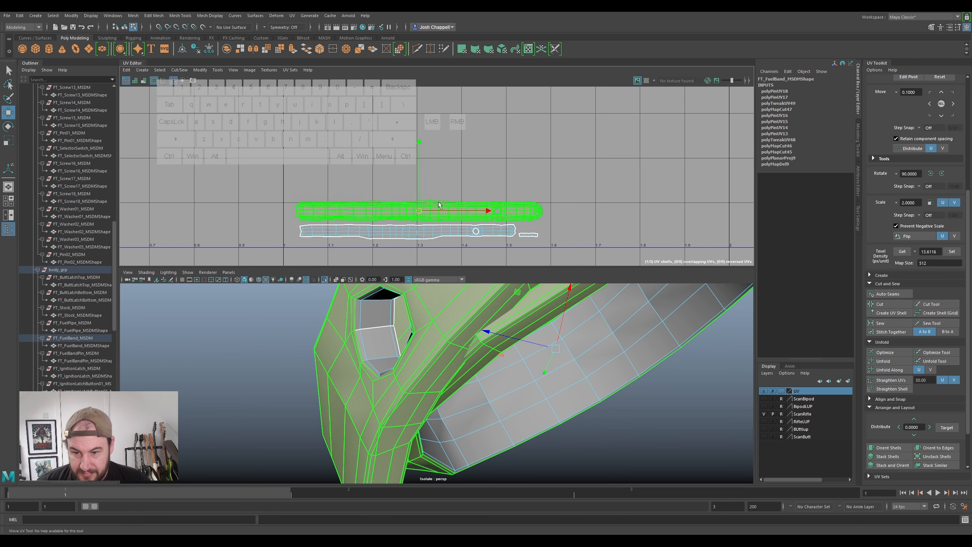
# - Examine the inner shell and its border edges against the fuel band model from several angles
pyautogui.scroll(-3, 453, 200)
pyautogui.click(448, 219)
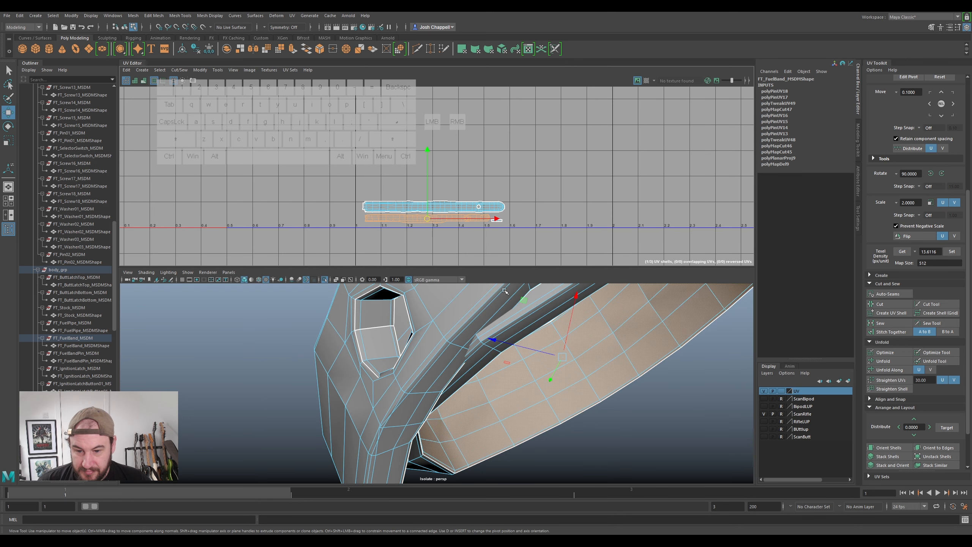
pyautogui.scroll(-5, 503, 341)
pyautogui.keyDown('alt'); pyautogui.moveTo(503, 341); pyautogui.dragTo(610, 271); pyautogui.keyUp('alt')
pyautogui.scroll(8, 439, 249)
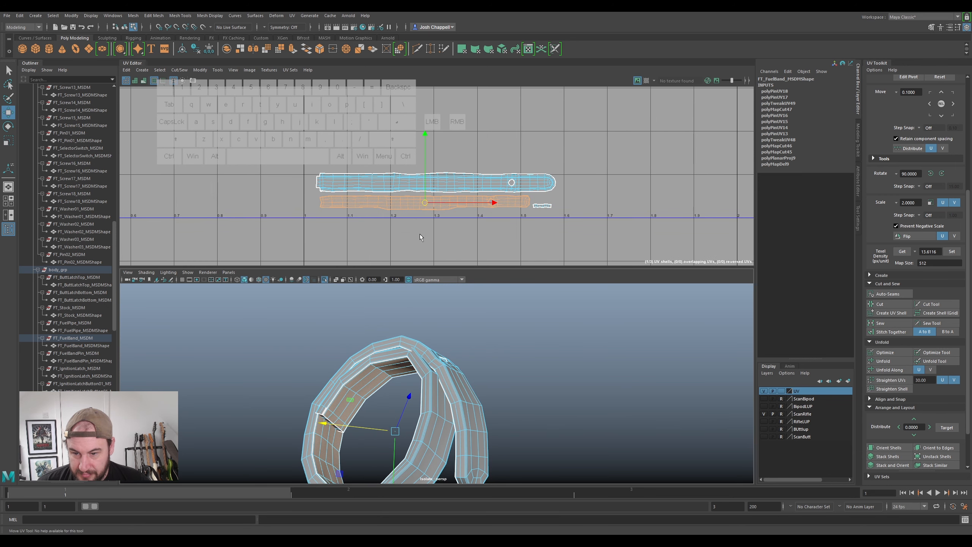
pyautogui.scroll(1, 440, 195)
pyautogui.moveTo(432, 203); pyautogui.dragTo(432, 187, button='right')
pyautogui.click(418, 211)
pyautogui.keyDown('alt'); pyautogui.moveTo(410, 351); pyautogui.dragTo(477, 314); pyautogui.keyUp('alt')
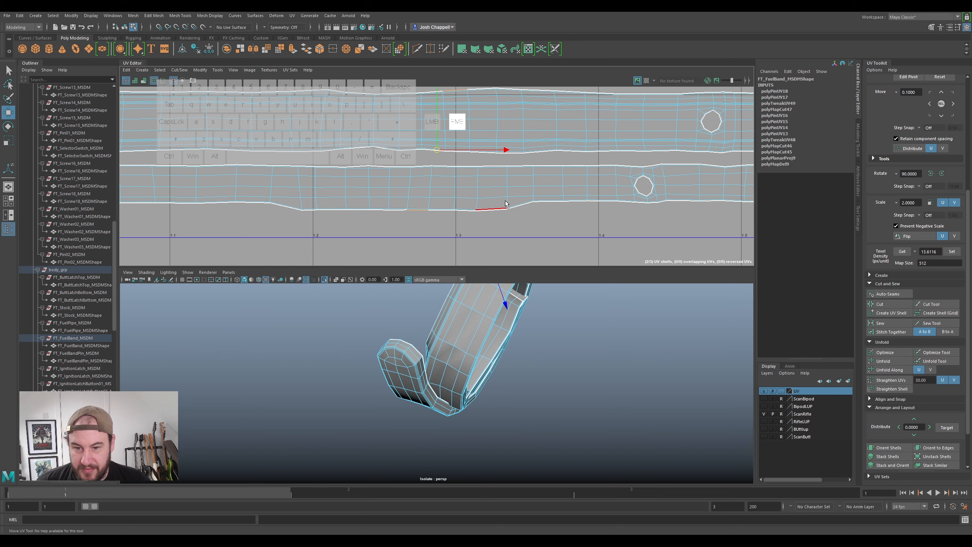
# - Return the fuel band to object selection and leave isolation to show the whole rifle
pyautogui.rightClick(503, 181)
pyautogui.moveTo(521, 173)
pyautogui.mouseDown(button='right')
pyautogui.moveTo(535, 194)
pyautogui.moveTo(535, 175)
pyautogui.mouseUp(button='right')
pyautogui.scroll(-3, 544, 228)
pyautogui.rightClick(535, 178)
pyautogui.moveTo(489, 323); pyautogui.dragTo(517, 311, button='right')
pyautogui.scroll(-3, 529, 331)
pyautogui.keyDown('alt'); pyautogui.moveTo(523, 348); pyautogui.dragTo(672, 394); pyautogui.keyUp('alt')
pyautogui.hotkey('ctrl', '1')
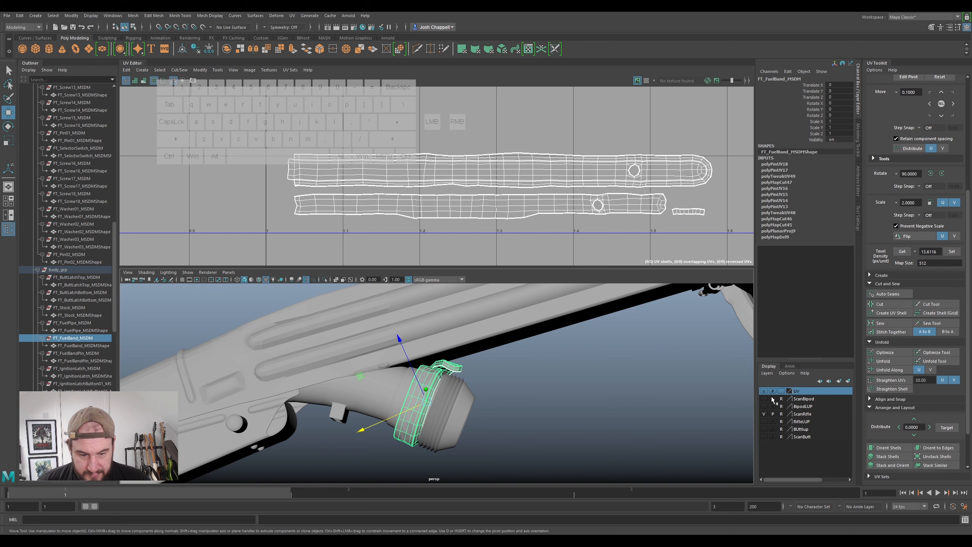
# - Show the checker pattern on the stock, butt and fuel parts, and examine its scale across them
pyautogui.click(646, 82)
pyautogui.scroll(-4, 516, 349)
pyautogui.moveTo(534, 366)
pyautogui.keyDown('alt'); pyautogui.mouseDown(button='middle')
pyautogui.moveTo(570, 327)
pyautogui.moveTo(538, 371)
pyautogui.mouseUp(button='middle'); pyautogui.keyUp('alt')
pyautogui.scroll(-2, 570, 328)
pyautogui.moveTo(593, 297); pyautogui.dragTo(423, 454)
pyautogui.scroll(3, 436, 432)
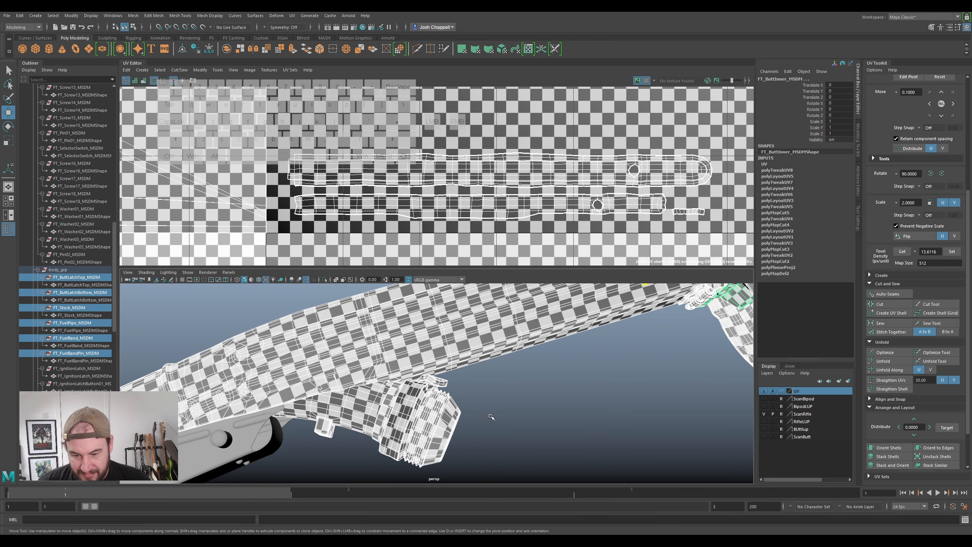
pyautogui.scroll(-4, 426, 390)
pyautogui.keyDown('alt'); pyautogui.moveTo(426, 390); pyautogui.dragTo(444, 364); pyautogui.keyUp('alt')
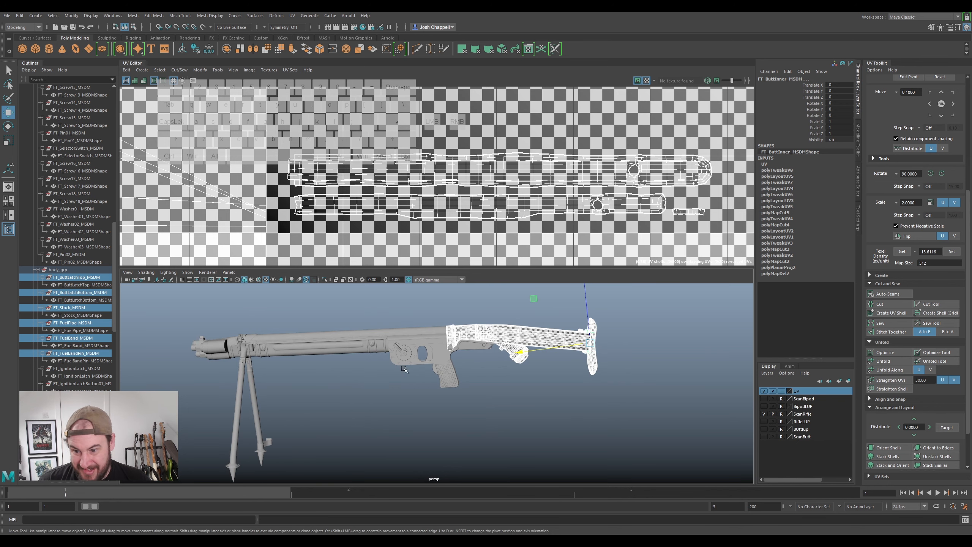
pyautogui.scroll(5, 404, 339)
pyautogui.keyDown('alt'); pyautogui.moveTo(542, 356); pyautogui.dragTo(466, 492, button='middle'); pyautogui.keyUp('alt')
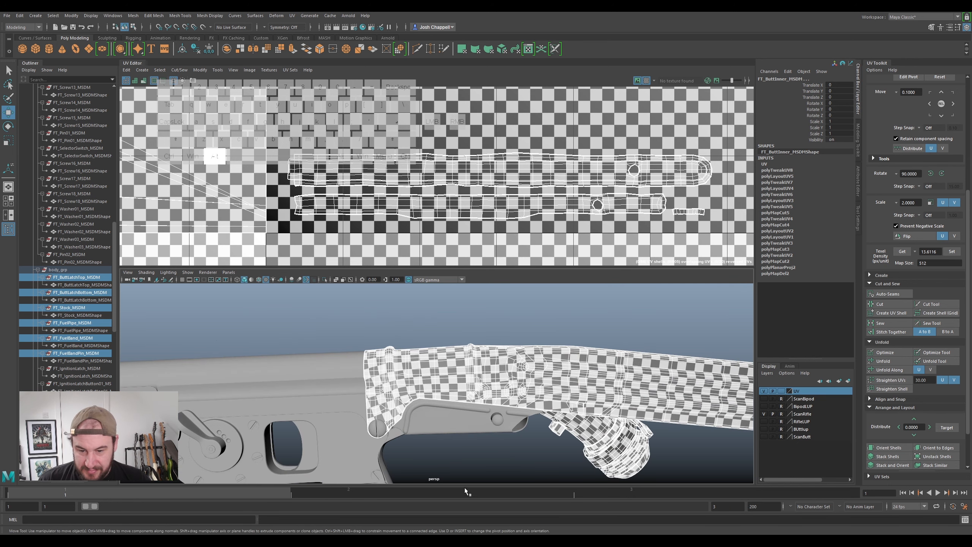
pyautogui.scroll(-5, 495, 409)
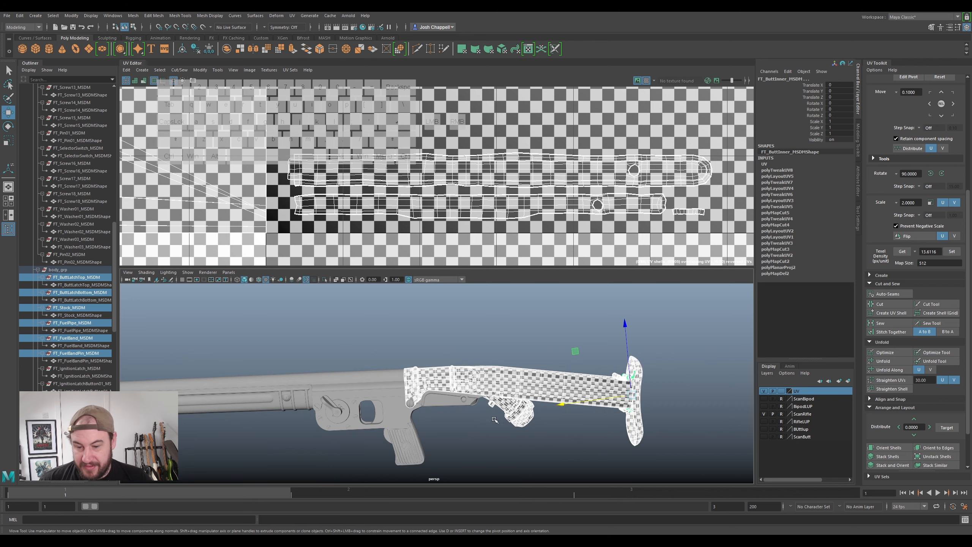
pyautogui.keyDown('alt'); pyautogui.moveTo(494, 418); pyautogui.dragTo(516, 389, button='middle'); pyautogui.keyUp('alt')
pyautogui.scroll(1, 515, 389)
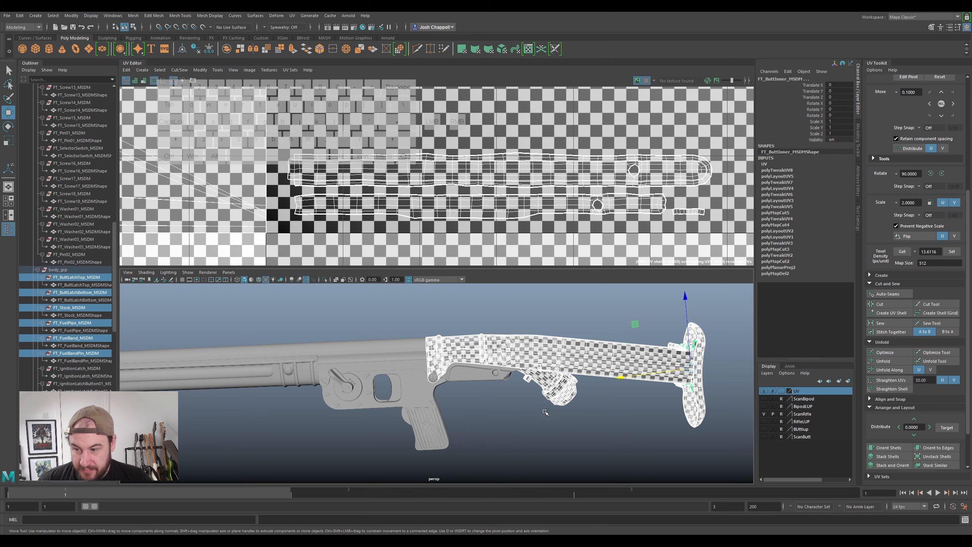
pyautogui.click(524, 412)
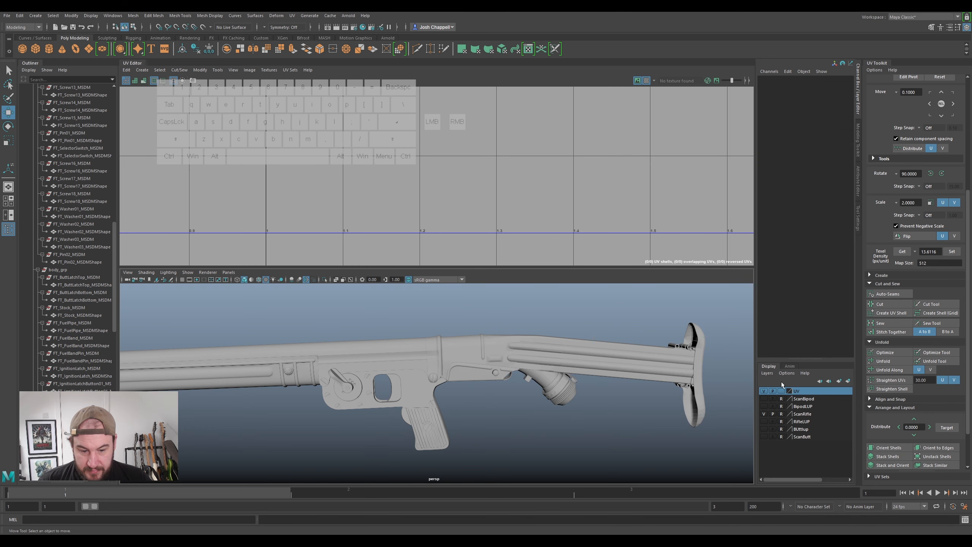
# - Hide the UV display layer and add the fuel pipe, fuel band and fuel band pin to it
pyautogui.click(765, 391)
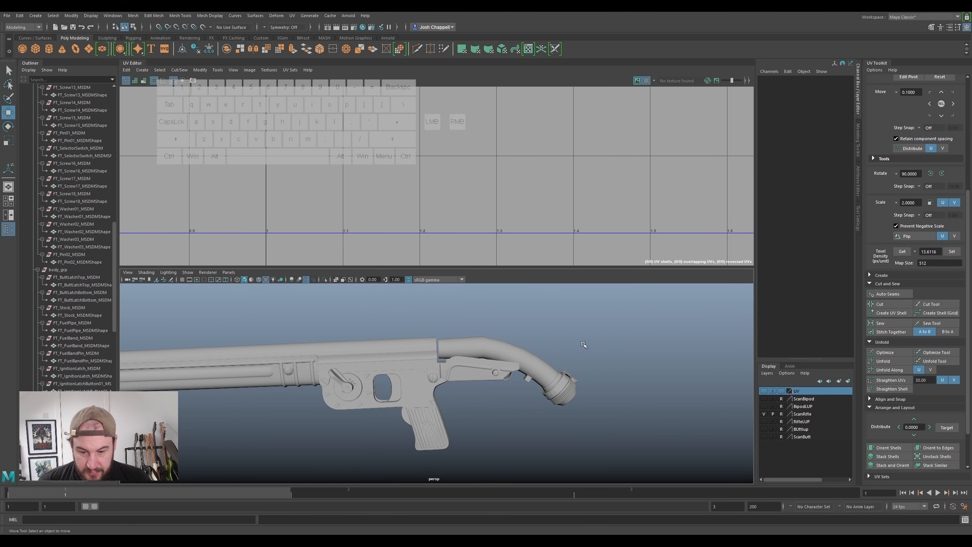
pyautogui.moveTo(557, 411); pyautogui.dragTo(654, 393)
pyautogui.rightClick(814, 395)
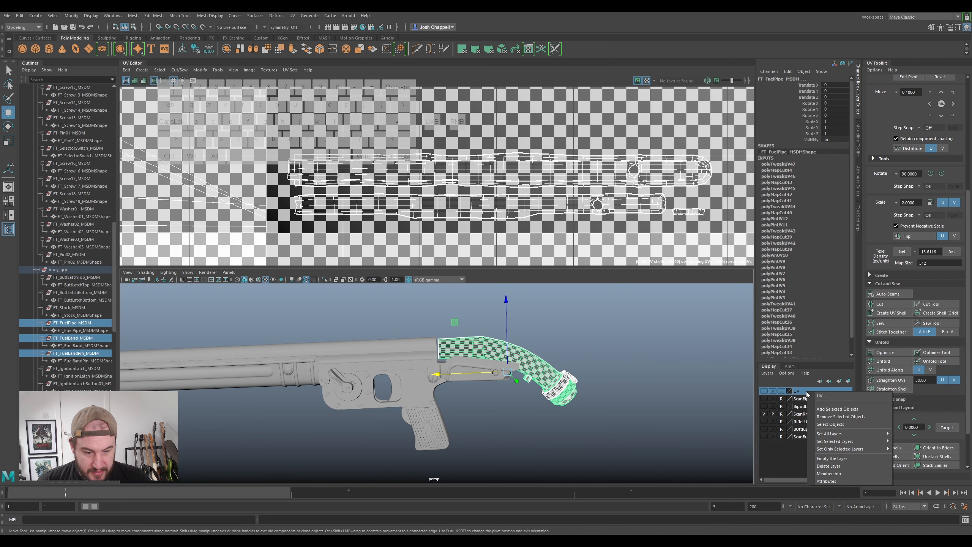
pyautogui.click(806, 411)
# - Isolate the ignition latch and turn off the checker pattern
pyautogui.scroll(2, 516, 367)
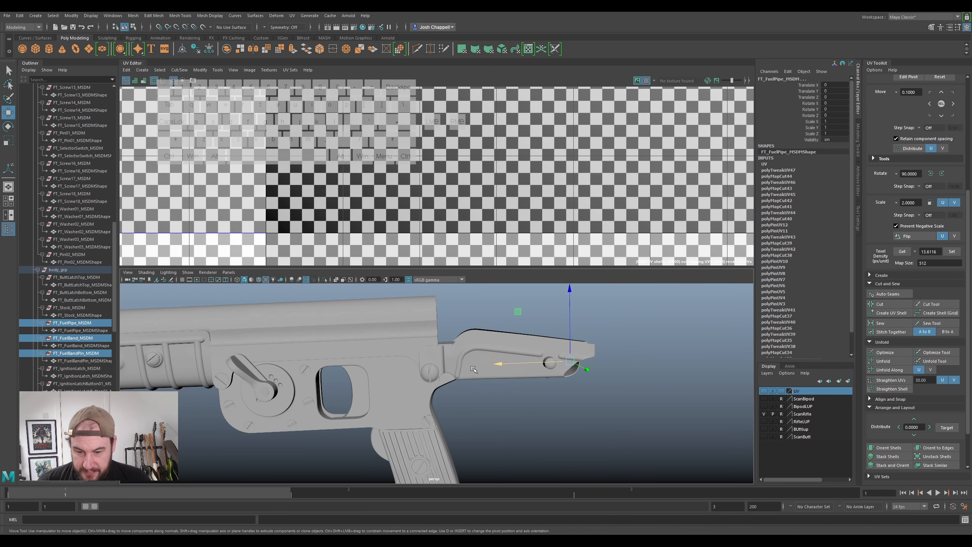
pyautogui.click(500, 347)
pyautogui.hotkey('ctrl', '1')
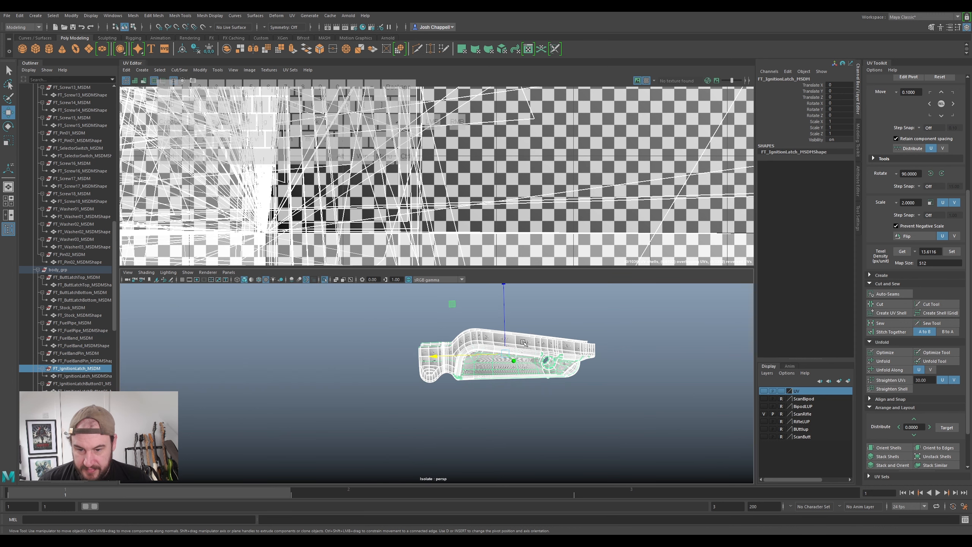
pyautogui.moveTo(487, 327)
pyautogui.keyDown('alt'); pyautogui.mouseDown()
pyautogui.moveTo(452, 353)
pyautogui.moveTo(481, 361)
pyautogui.moveTo(483, 342)
pyautogui.mouseUp(); pyautogui.keyUp('alt')
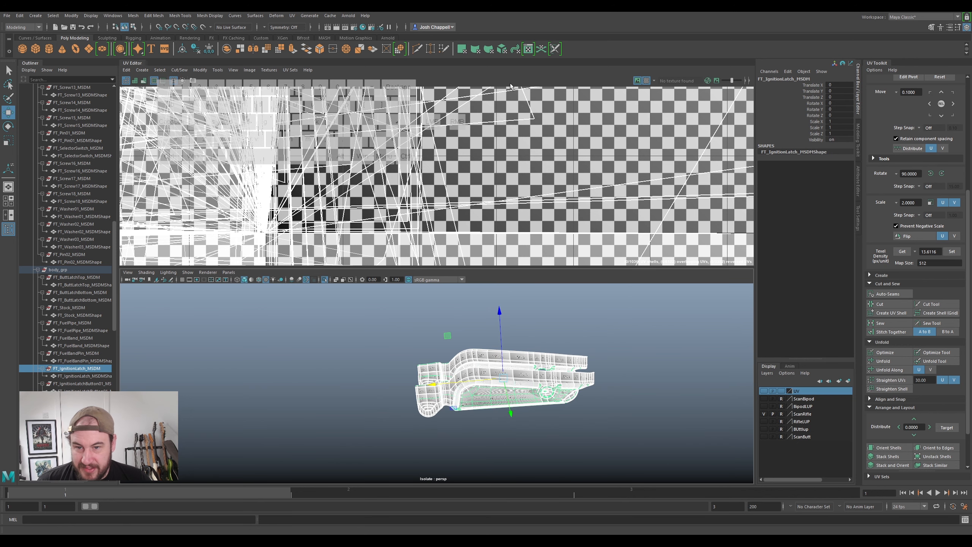
pyautogui.click(646, 81)
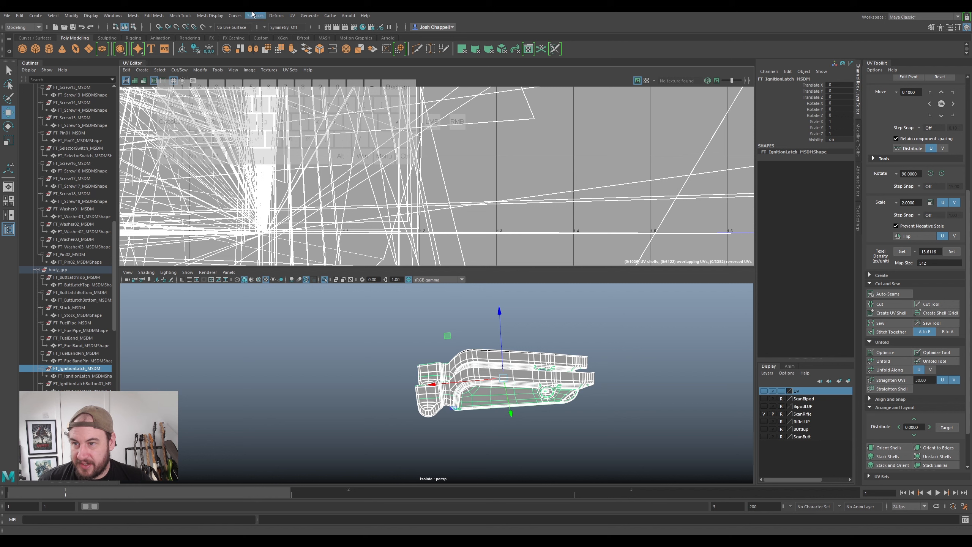
# - Delete the ignition latch's existing UVs
pyautogui.click(291, 16)
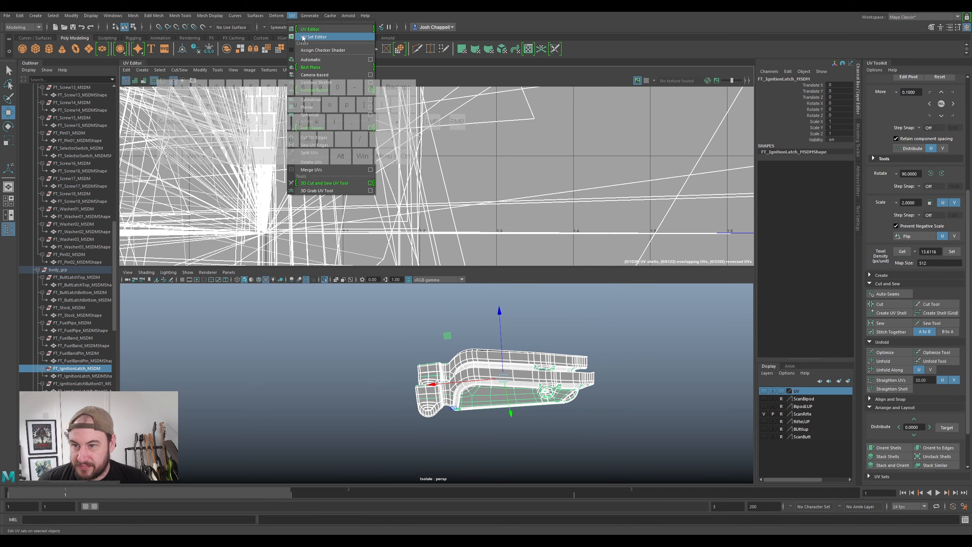
pyautogui.click(337, 164)
pyautogui.click(490, 370)
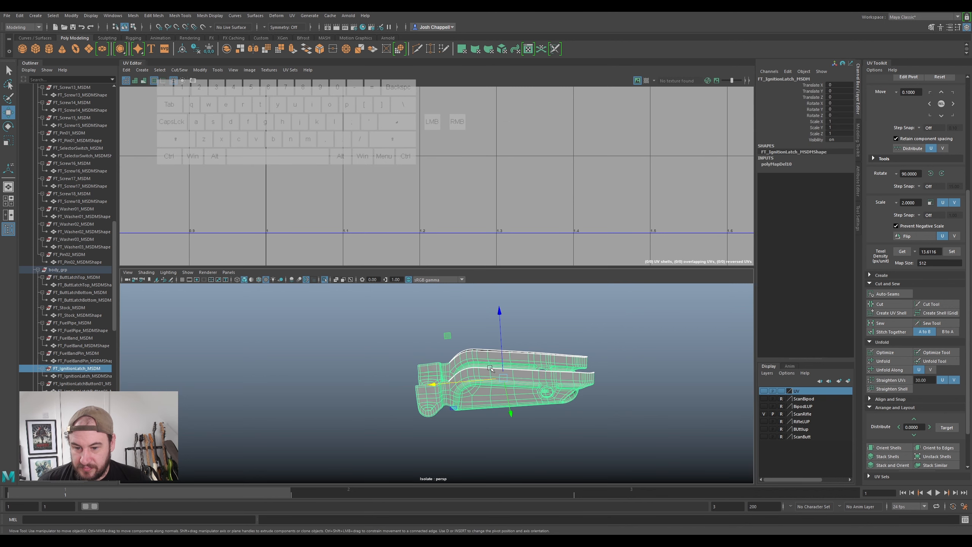
# - Apply a planar UV projection to the ignition latch and frame the resulting UVs
pyautogui.keyDown('alt'); pyautogui.moveTo(421, 333); pyautogui.dragTo(437, 350); pyautogui.keyUp('alt')
pyautogui.keyDown('alt'); pyautogui.scroll(4, 469, 371); pyautogui.keyUp('alt')
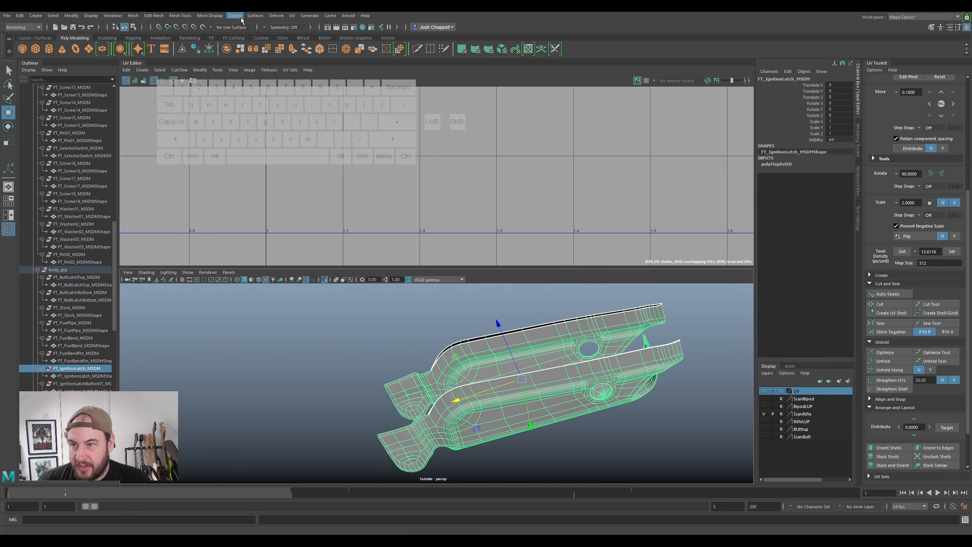
pyautogui.click(292, 15)
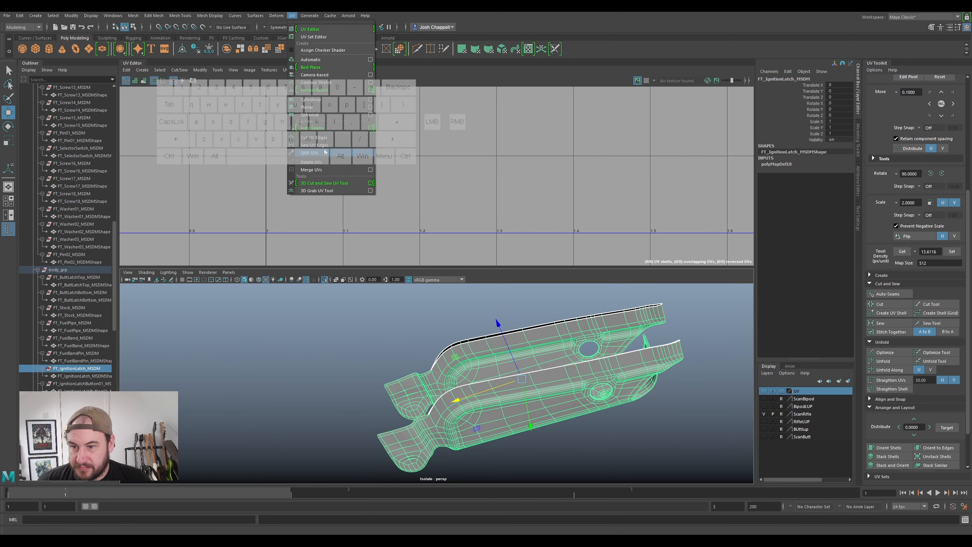
pyautogui.click(307, 107)
pyautogui.keyDown('alt'); pyautogui.moveTo(542, 358); pyautogui.dragTo(512, 320); pyautogui.keyUp('alt')
pyautogui.press('f')
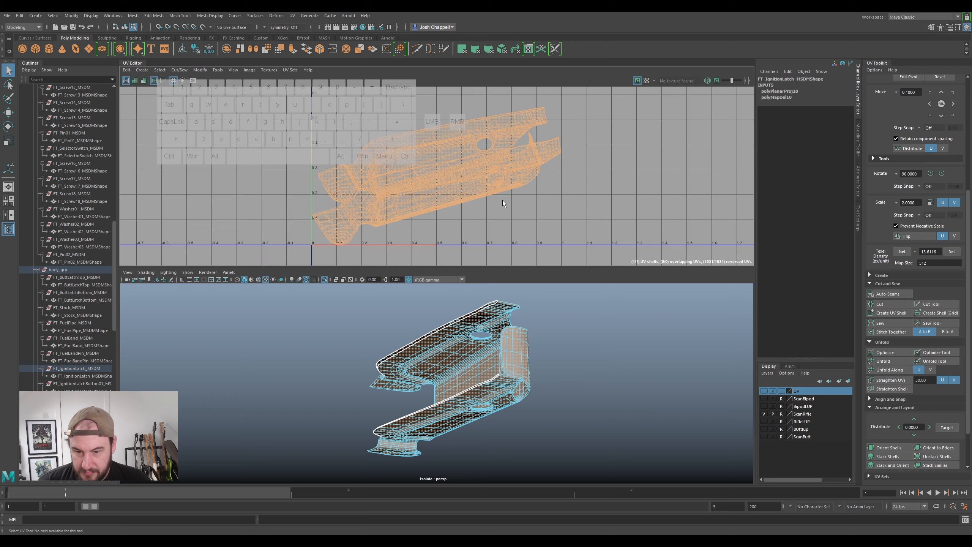
# - Move the misplaced vertex on the flat face of the ignition latch's foot so the dark dent is removed
pyautogui.keyDown('alt'); pyautogui.moveTo(496, 436); pyautogui.dragTo(575, 369); pyautogui.keyUp('alt')
pyautogui.keyDown('alt'); pyautogui.moveTo(575, 368); pyautogui.dragTo(520, 334, button='middle'); pyautogui.keyUp('alt')
pyautogui.scroll(4, 520, 335)
pyautogui.moveTo(564, 323); pyautogui.dragTo(534, 329, button='right')
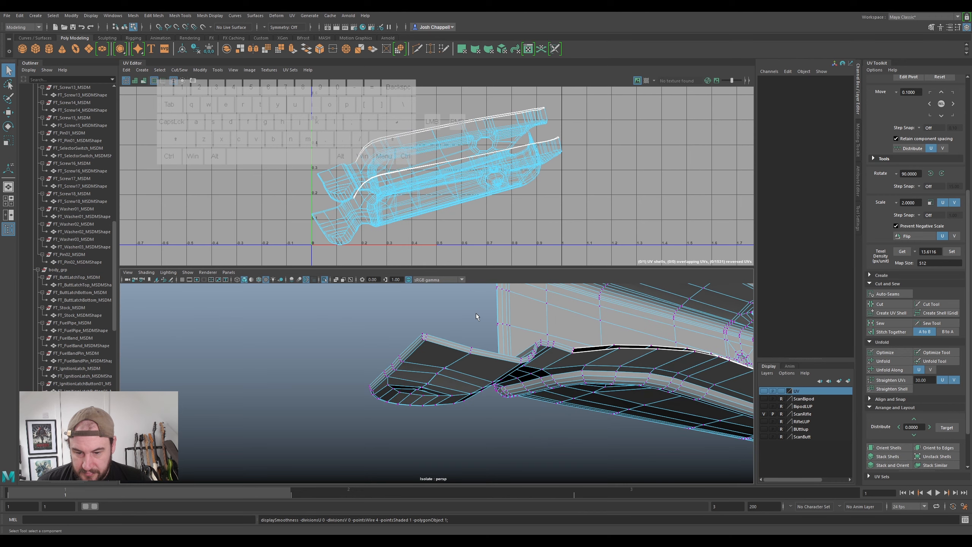
pyautogui.keyDown('alt'); pyautogui.moveTo(485, 354); pyautogui.dragTo(387, 366); pyautogui.keyUp('alt')
pyautogui.keyDown('alt'); pyautogui.moveTo(387, 367); pyautogui.dragTo(474, 325, button='middle'); pyautogui.keyUp('alt')
pyautogui.keyDown('alt'); pyautogui.moveTo(474, 326); pyautogui.dragTo(425, 392); pyautogui.keyUp('alt')
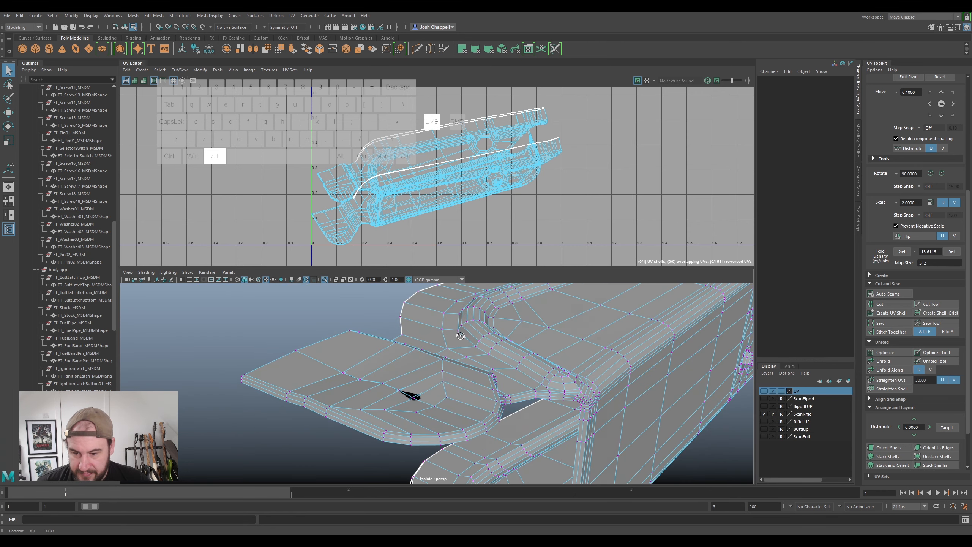
pyautogui.click(420, 395)
pyautogui.press('w')
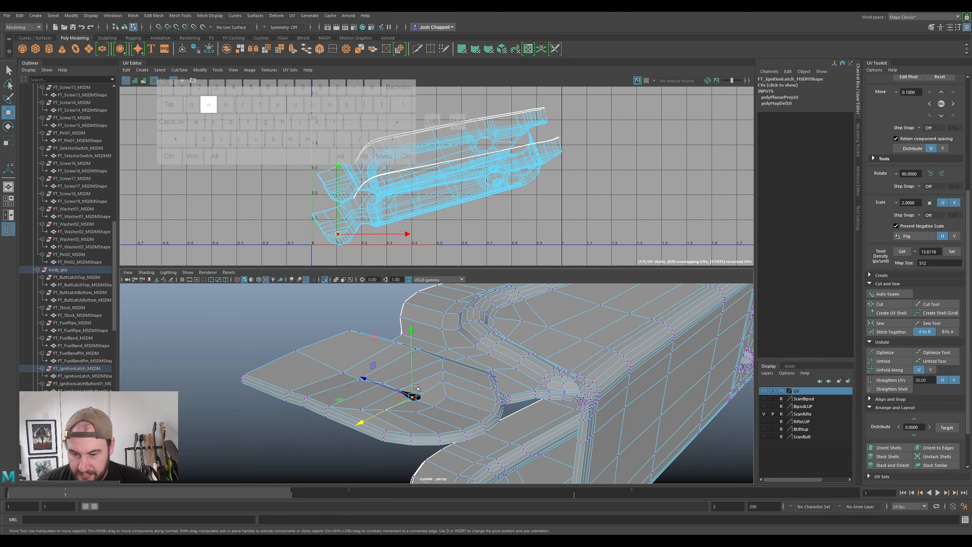
pyautogui.keyDown('alt'); pyautogui.moveTo(415, 387); pyautogui.dragTo(495, 380); pyautogui.keyUp('alt')
pyautogui.click(494, 396)
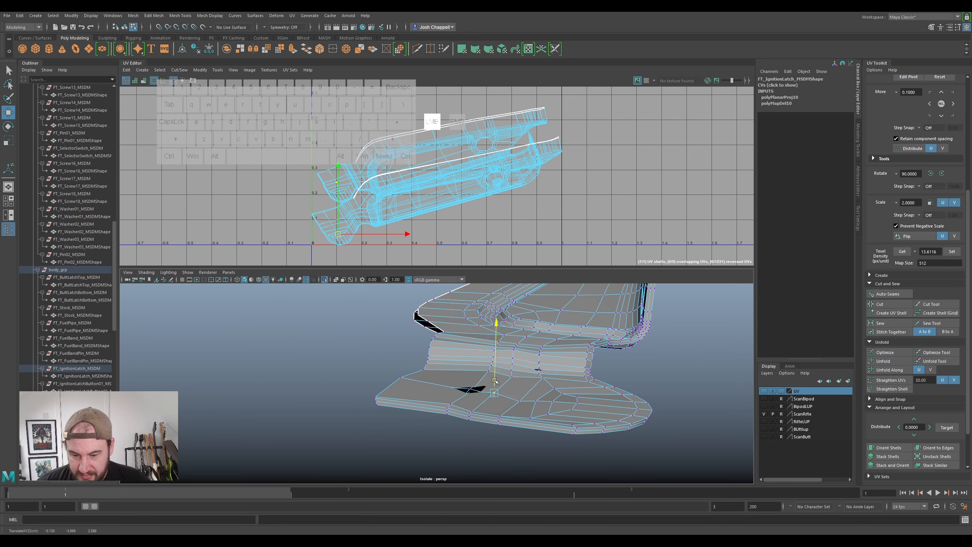
pyautogui.click(472, 390)
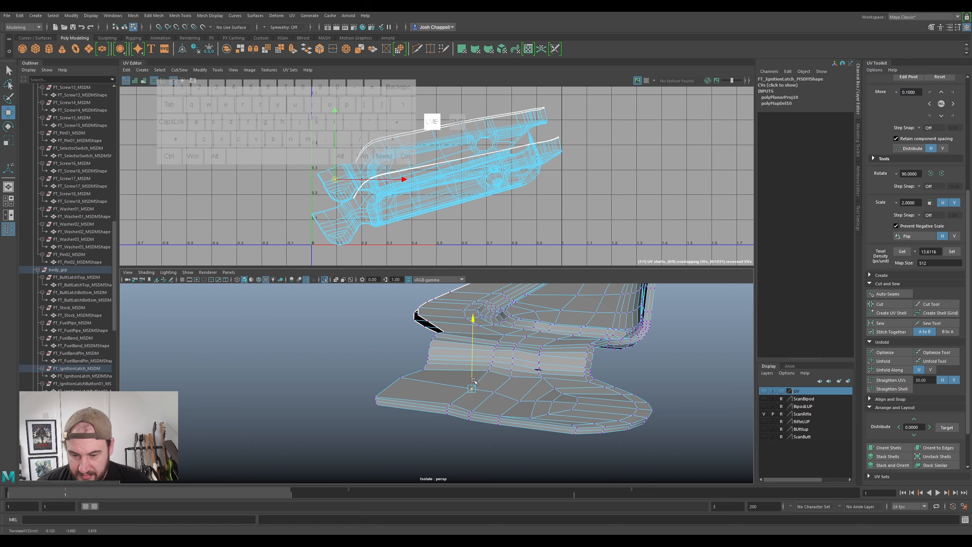
pyautogui.moveTo(473, 377); pyautogui.dragTo(473, 378)
# - Move the second misplaced vertex, near the bend of the latch's foot, in line with the surrounding surface
pyautogui.scroll(-3, 482, 379)
pyautogui.scroll(5, 545, 376)
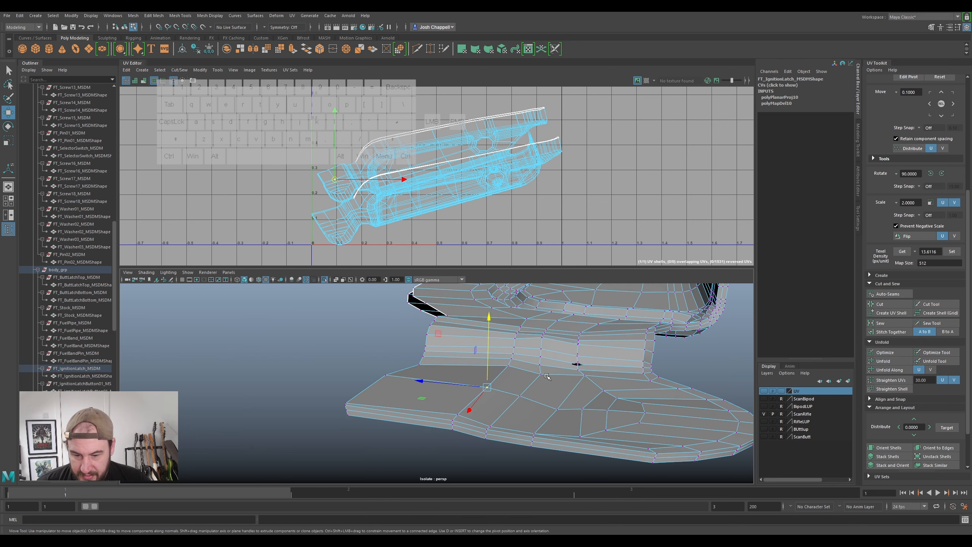
pyautogui.click(583, 363)
pyautogui.keyDown('alt'); pyautogui.moveTo(582, 363); pyautogui.dragTo(441, 371); pyautogui.keyUp('alt')
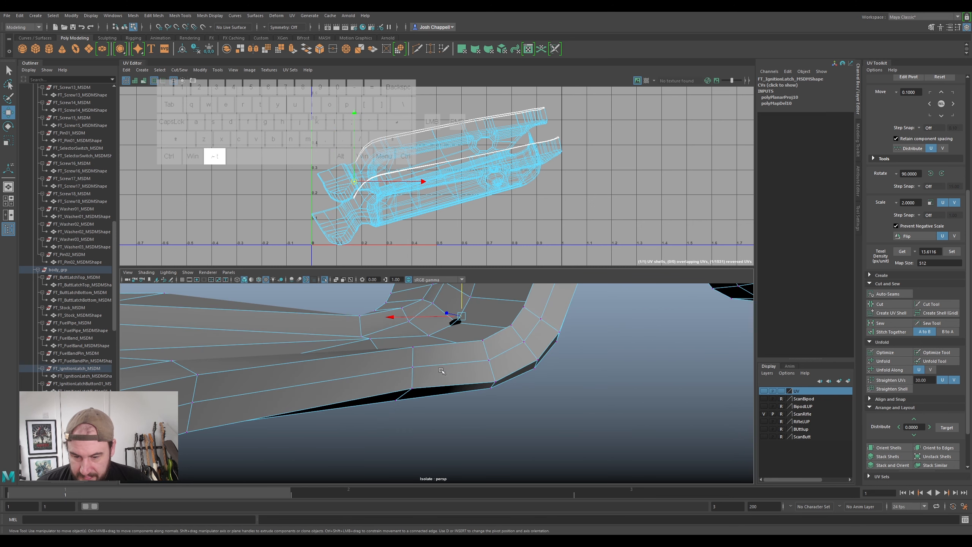
pyautogui.click(458, 325)
pyautogui.moveTo(450, 323); pyautogui.dragTo(442, 377)
# - Return the ignition latch to object selection and delete its construction history
pyautogui.keyDown('alt'); pyautogui.scroll(6, 492, 381); pyautogui.keyUp('alt')
pyautogui.keyDown('alt'); pyautogui.moveTo(528, 379); pyautogui.dragTo(505, 324); pyautogui.keyUp('alt')
pyautogui.moveTo(505, 324); pyautogui.dragTo(516, 351, button='right')
pyautogui.moveTo(536, 317); pyautogui.dragTo(536, 317, button='right')
pyautogui.click(524, 320)
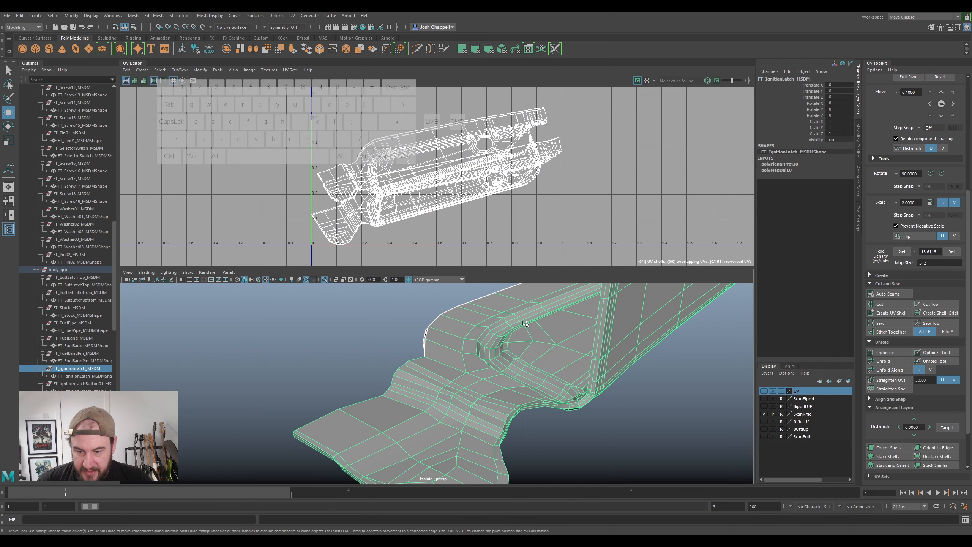
pyautogui.keyDown('alt'); pyautogui.moveTo(488, 303); pyautogui.dragTo(524, 372); pyautogui.keyUp('alt')
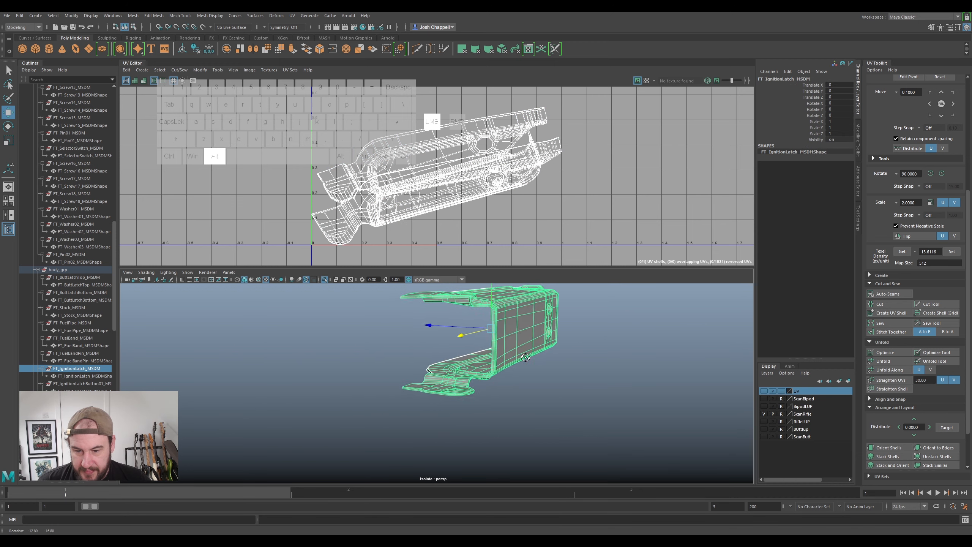
# - Select edges on the thickness of the latch's rim and examine the rim and foot from several sides
pyautogui.keyDown('alt'); pyautogui.moveTo(513, 354); pyautogui.dragTo(475, 329); pyautogui.keyUp('alt')
pyautogui.moveTo(464, 314); pyautogui.dragTo(463, 294, button='right')
pyautogui.scroll(5, 462, 317)
pyautogui.keyDown('alt'); pyautogui.moveTo(462, 317); pyautogui.dragTo(491, 422); pyautogui.keyUp('alt')
pyautogui.keyDown('alt'); pyautogui.scroll(5, 478, 400); pyautogui.keyUp('alt')
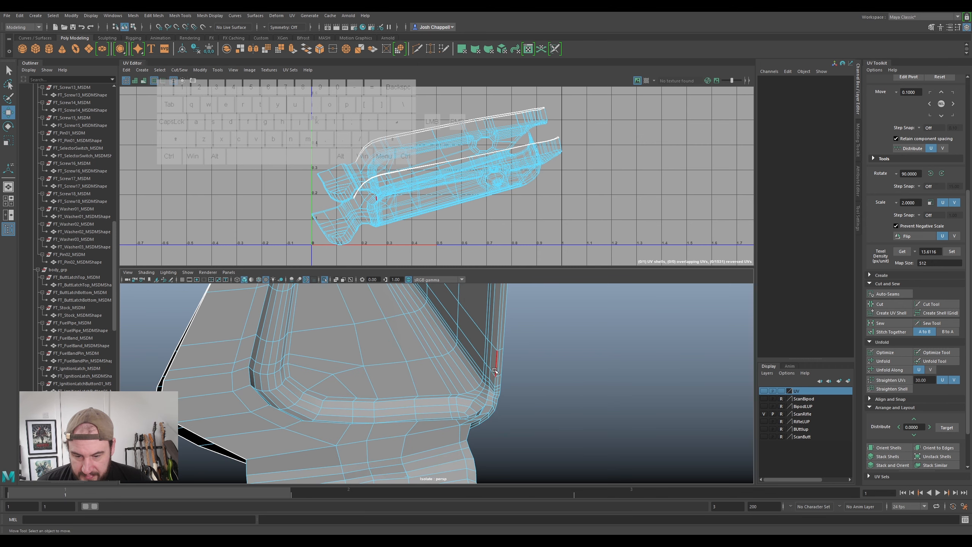
pyautogui.click(494, 371)
pyautogui.moveTo(494, 370)
pyautogui.keyDown('alt'); pyautogui.mouseDown()
pyautogui.moveTo(457, 374)
pyautogui.moveTo(492, 371)
pyautogui.mouseUp(); pyautogui.keyUp('alt')
pyautogui.keyDown('alt'); pyautogui.moveTo(440, 429); pyautogui.dragTo(480, 378, button='middle'); pyautogui.keyUp('alt')
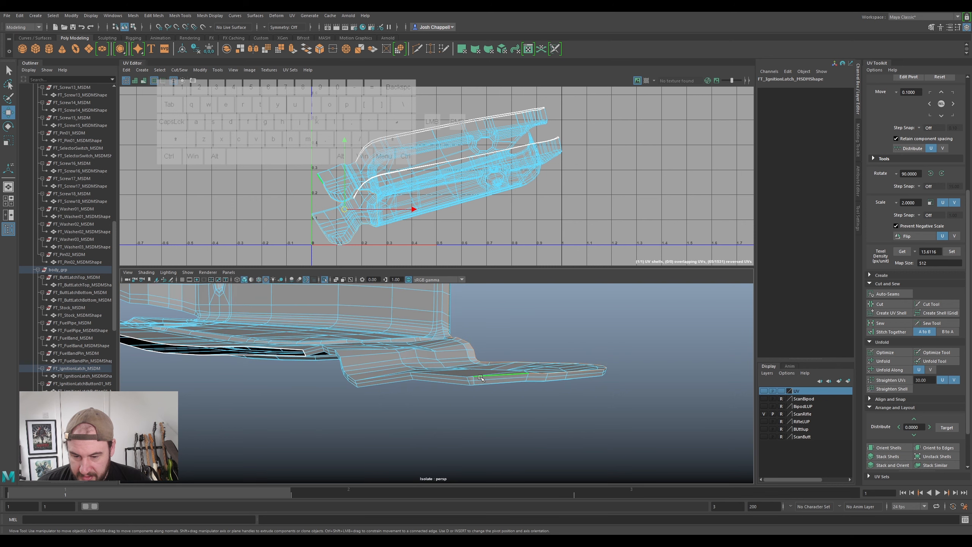
pyautogui.keyDown('alt'); pyautogui.moveTo(438, 351); pyautogui.dragTo(306, 364, button='middle'); pyautogui.keyUp('alt')
pyautogui.keyDown('alt'); pyautogui.moveTo(306, 364); pyautogui.dragTo(392, 368); pyautogui.keyUp('alt')
pyautogui.keyDown('alt'); pyautogui.moveTo(392, 369); pyautogui.dragTo(435, 417, button='middle'); pyautogui.keyUp('alt')
pyautogui.keyDown('alt'); pyautogui.moveTo(435, 417); pyautogui.dragTo(501, 335); pyautogui.keyUp('alt')
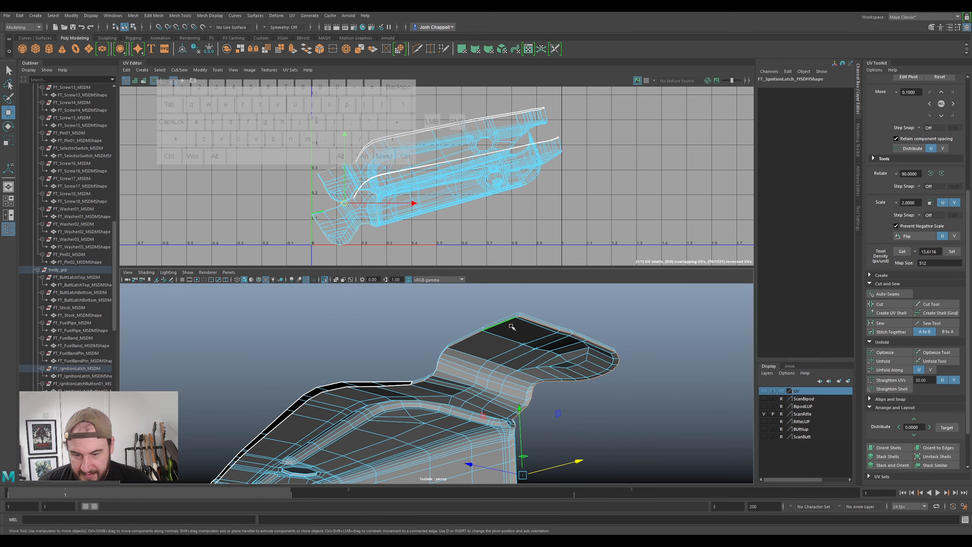
pyautogui.keyDown('alt'); pyautogui.moveTo(466, 361); pyautogui.dragTo(499, 332); pyautogui.keyUp('alt')
# - Compare the latch's rim with and without smooth preview, checking the foot and hooked end
pyautogui.press('3')
pyautogui.press('1')
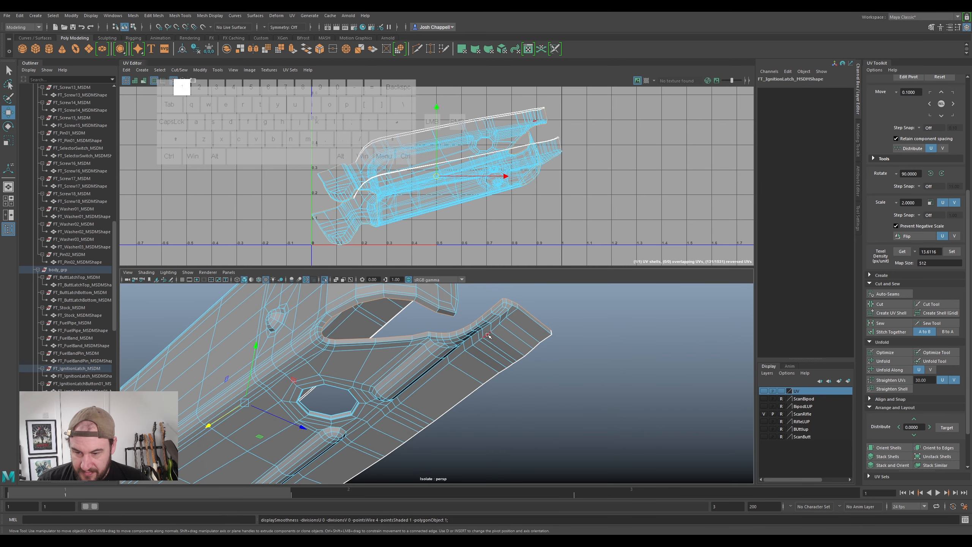
pyautogui.press('1')
pyautogui.press('3')
pyautogui.press('1')
pyautogui.keyDown('alt'); pyautogui.moveTo(482, 334); pyautogui.dragTo(513, 342); pyautogui.keyUp('alt')
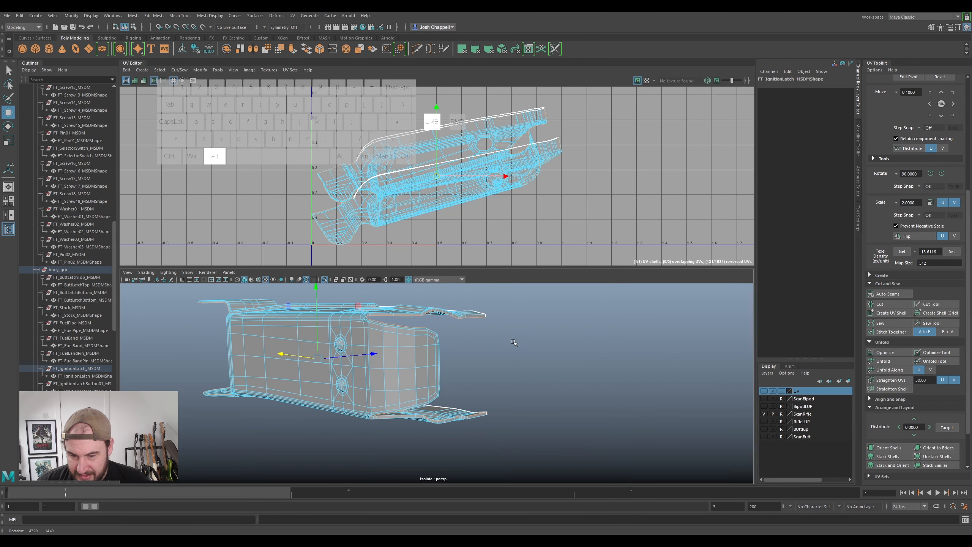
pyautogui.keyDown('alt'); pyautogui.moveTo(298, 364); pyautogui.dragTo(268, 363); pyautogui.keyUp('alt')
pyautogui.keyDown('alt'); pyautogui.moveTo(406, 369); pyautogui.dragTo(556, 375, button='right'); pyautogui.keyUp('alt')
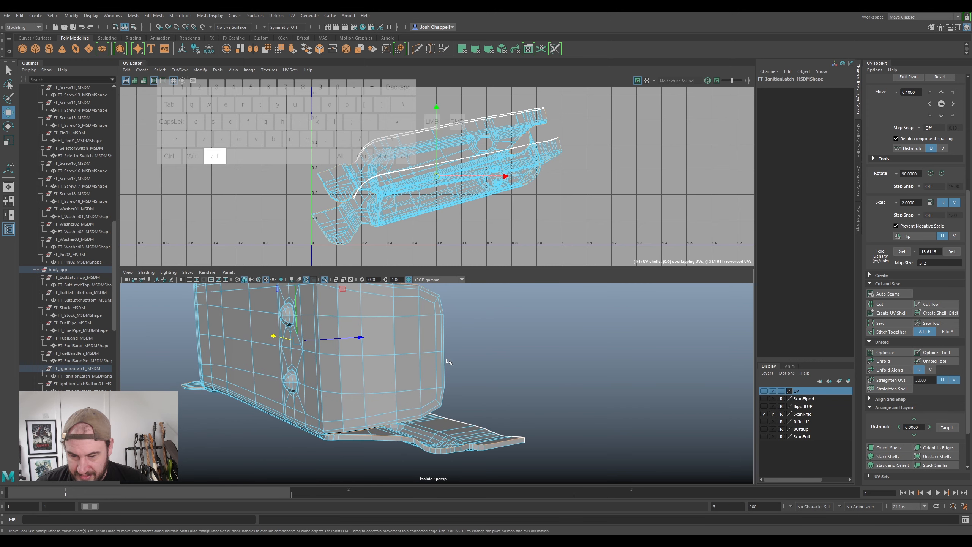
pyautogui.keyDown('alt'); pyautogui.moveTo(447, 410); pyautogui.dragTo(432, 391, button='middle'); pyautogui.keyUp('alt')
pyautogui.keyDown('alt'); pyautogui.moveTo(433, 391); pyautogui.dragTo(588, 402); pyautogui.keyUp('alt')
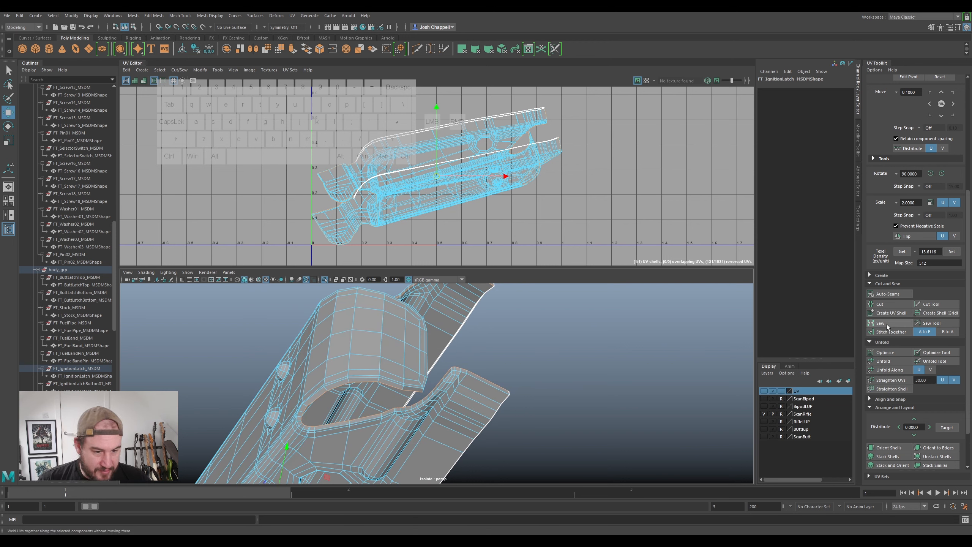
# - Insert a centred edge loop along the thickness of the latch's rim with Multi-Cut
pyautogui.click(860, 145)
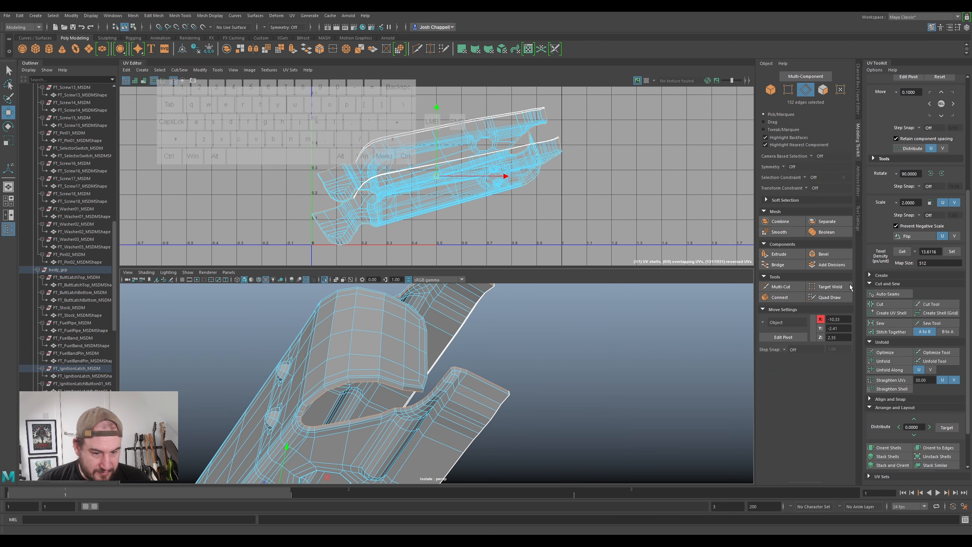
pyautogui.click(789, 286)
pyautogui.keyDown('alt'); pyautogui.moveTo(522, 370); pyautogui.dragTo(485, 386); pyautogui.keyUp('alt')
pyautogui.keyDown('alt'); pyautogui.scroll(3, 539, 328); pyautogui.keyUp('alt')
pyautogui.keyDown('alt'); pyautogui.moveTo(541, 328); pyautogui.dragTo(503, 361); pyautogui.keyUp('alt')
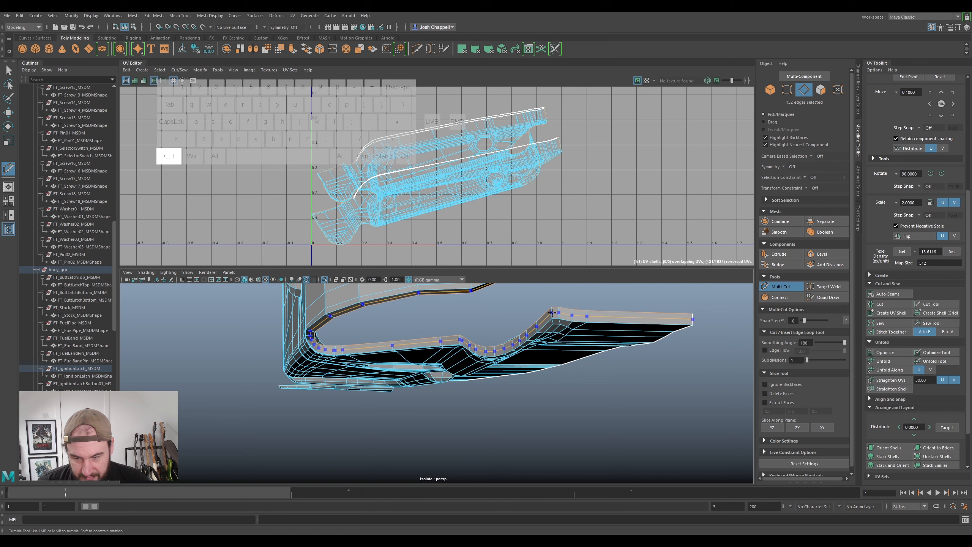
pyautogui.keyDown('ctrl'); pyautogui.middleClick(552, 313); pyautogui.keyUp('ctrl')
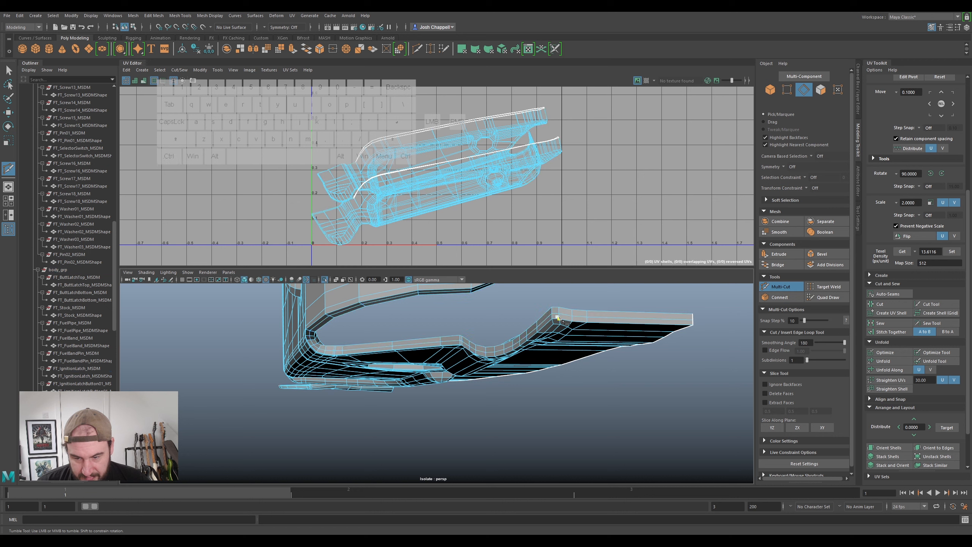
# - Select the rim's middle edge loop and offset it along its normals with Transform Component
pyautogui.click(789, 287)
pyautogui.doubleClick(645, 317)
pyautogui.keyDown('alt'); pyautogui.moveTo(576, 362); pyautogui.dragTo(594, 319); pyautogui.keyUp('alt')
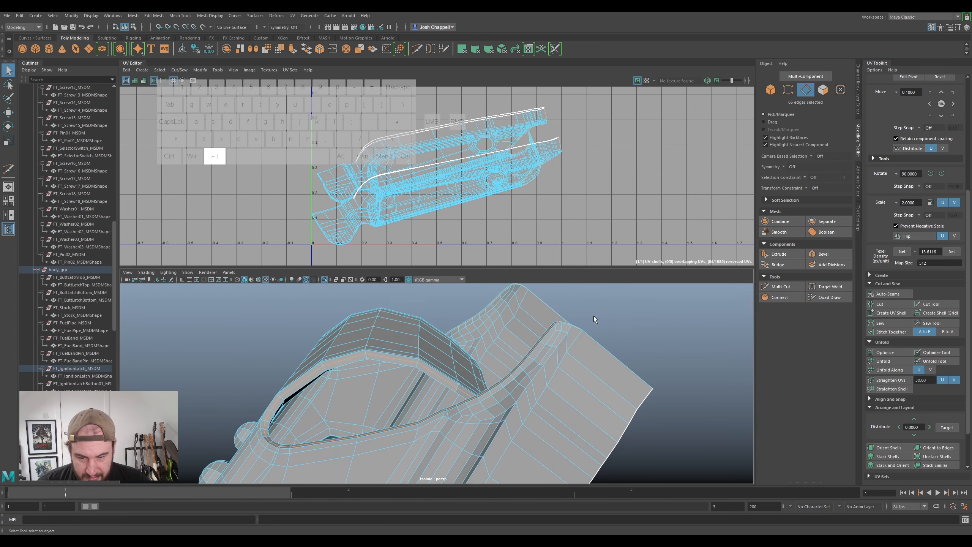
pyautogui.keyDown('shift'); pyautogui.rightClick(550, 328); pyautogui.keyUp('shift')
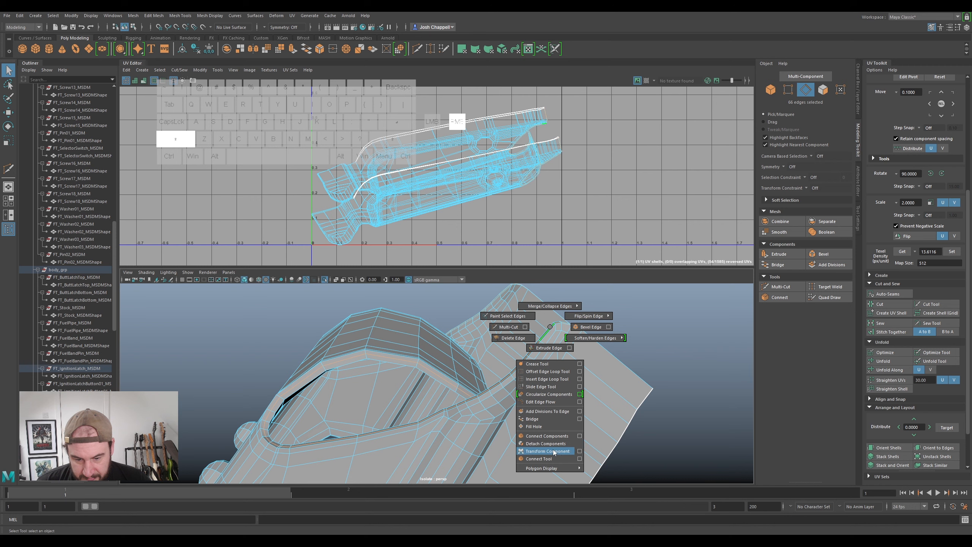
pyautogui.keyDown('shift'); pyautogui.moveTo(553, 452); pyautogui.dragTo(553, 453, button='right'); pyautogui.keyUp('shift')
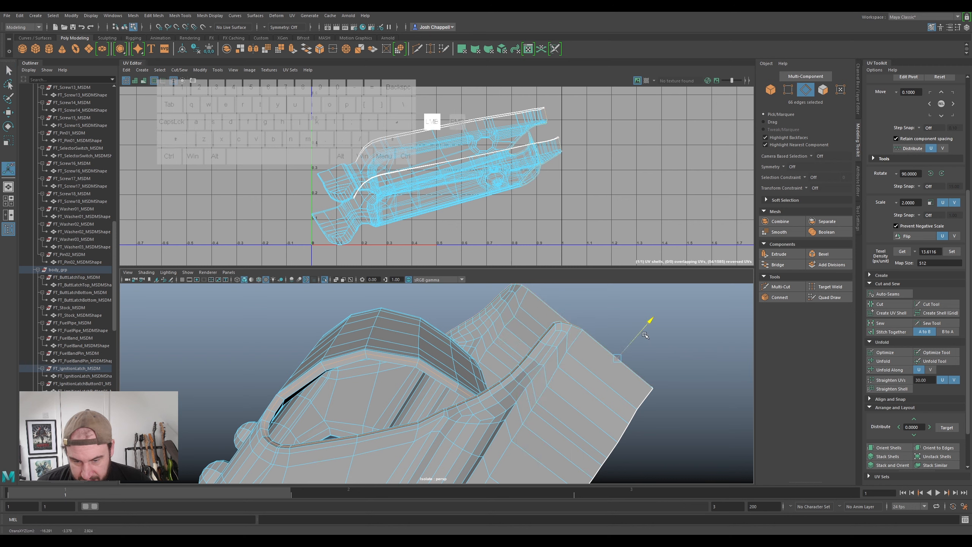
pyautogui.keyDown('alt'); pyautogui.moveTo(583, 365); pyautogui.dragTo(623, 360); pyautogui.keyUp('alt')
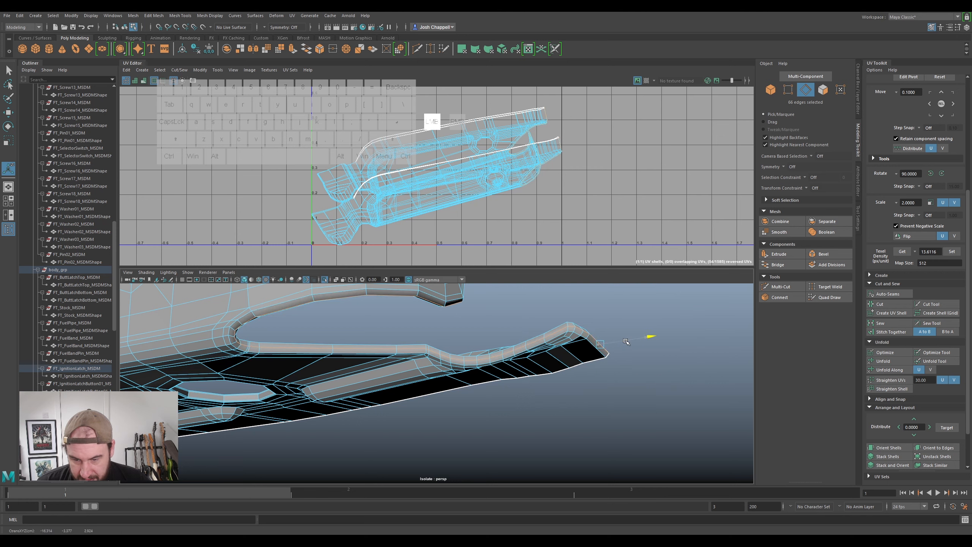
# - Check the latch in smooth preview as a whole object and delete its construction history
pyautogui.keyDown('alt'); pyautogui.moveTo(610, 372); pyautogui.dragTo(495, 337); pyautogui.keyUp('alt')
pyautogui.click(418, 335)
pyautogui.moveTo(387, 336); pyautogui.dragTo(410, 322, button='right')
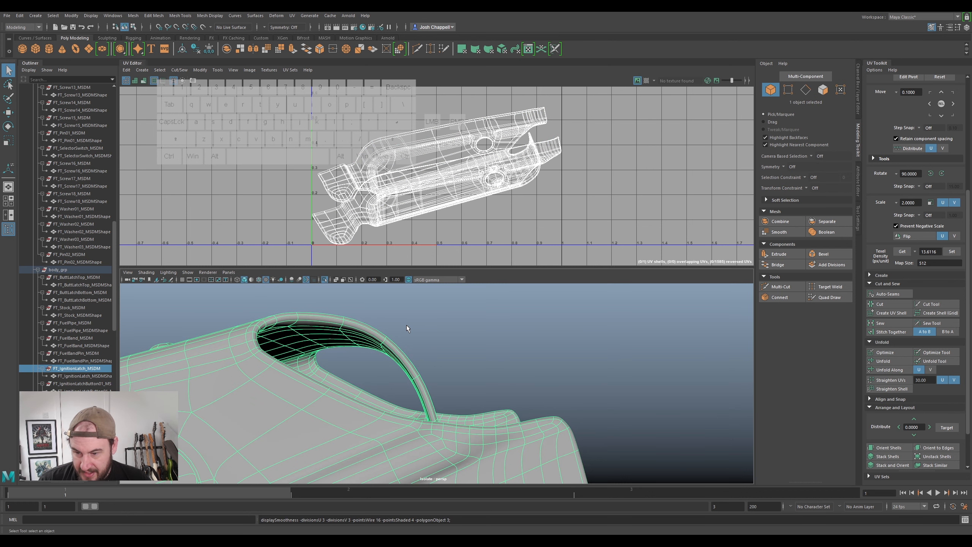
pyautogui.keyDown('alt'); pyautogui.moveTo(410, 334); pyautogui.dragTo(446, 351); pyautogui.keyUp('alt')
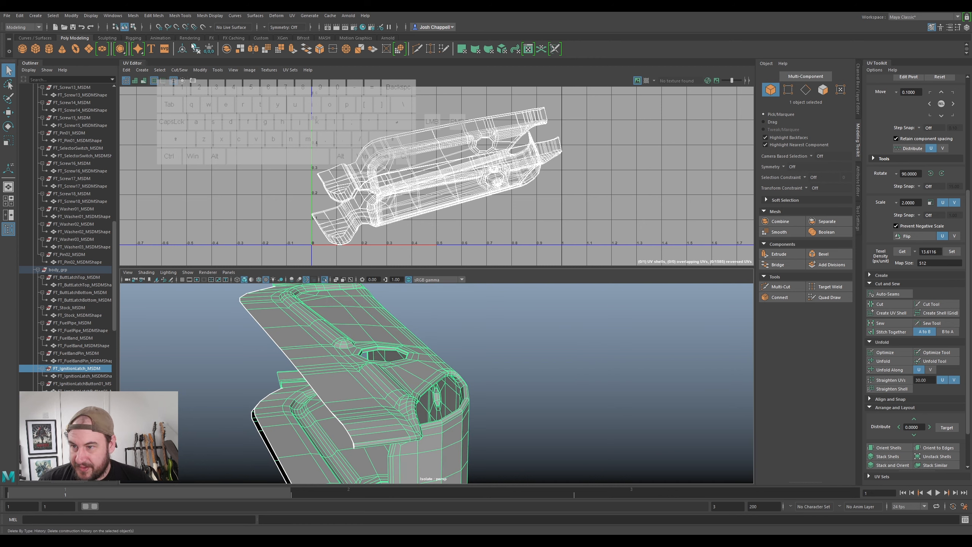
# - Cut the latch's UVs along the middle edge loop around its hooked openings
pyautogui.keyDown('alt'); pyautogui.moveTo(440, 367); pyautogui.dragTo(420, 311); pyautogui.keyUp('alt')
pyautogui.moveTo(420, 311); pyautogui.dragTo(416, 285, button='right')
pyautogui.keyDown('alt'); pyautogui.moveTo(394, 320); pyautogui.dragTo(478, 413); pyautogui.keyUp('alt')
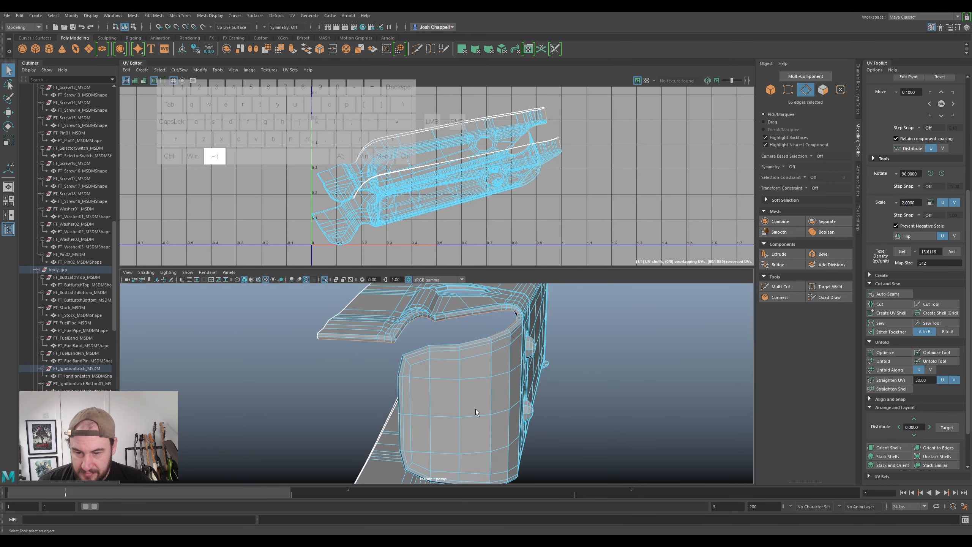
pyautogui.keyDown('alt'); pyautogui.moveTo(478, 414); pyautogui.dragTo(491, 419, button='middle'); pyautogui.keyUp('alt')
pyautogui.keyDown('alt'); pyautogui.moveTo(490, 420); pyautogui.dragTo(760, 375); pyautogui.keyUp('alt')
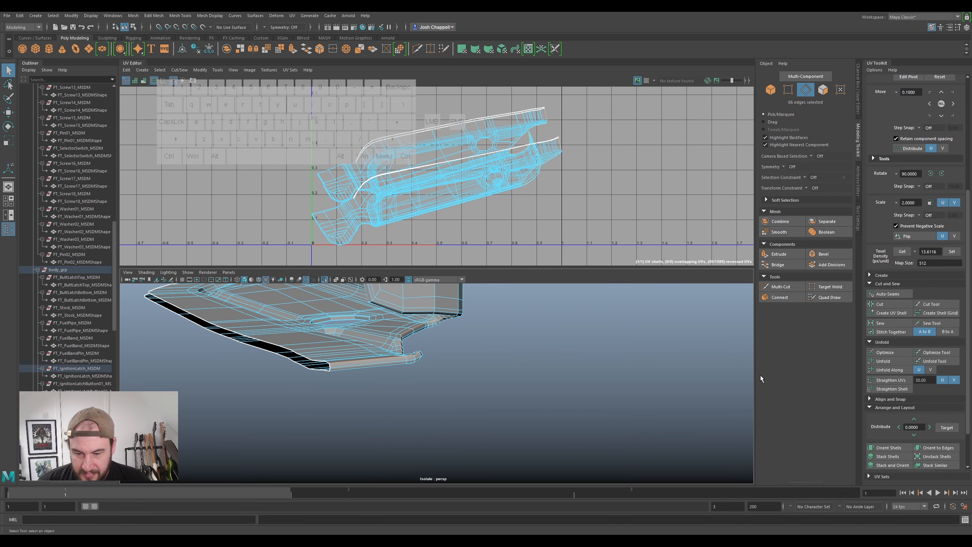
pyautogui.moveTo(501, 155); pyautogui.dragTo(476, 145, button='right')
# - Select the edge loop that runs along the rim of the latch's foot
pyautogui.keyDown('alt'); pyautogui.moveTo(402, 341); pyautogui.dragTo(463, 349); pyautogui.keyUp('alt')
pyautogui.keyDown('alt'); pyautogui.moveTo(293, 339); pyautogui.dragTo(424, 420, button='middle'); pyautogui.keyUp('alt')
pyautogui.keyDown('alt'); pyautogui.moveTo(423, 420); pyautogui.dragTo(409, 393); pyautogui.keyUp('alt')
pyautogui.keyDown('alt'); pyautogui.moveTo(409, 393); pyautogui.dragTo(443, 456, button='middle'); pyautogui.keyUp('alt')
pyautogui.keyDown('alt'); pyautogui.scroll(-5, 383, 398); pyautogui.keyUp('alt')
pyautogui.keyDown('alt'); pyautogui.moveTo(337, 368); pyautogui.dragTo(509, 371, button='middle'); pyautogui.keyUp('alt')
pyautogui.keyDown('alt'); pyautogui.scroll(5, 478, 371); pyautogui.keyUp('alt')
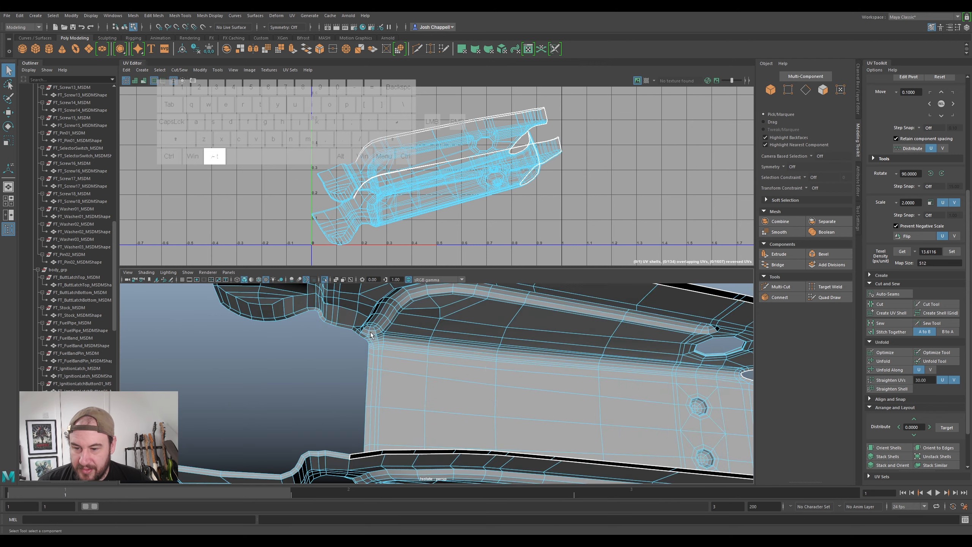
pyautogui.click(477, 370)
pyautogui.moveTo(507, 340); pyautogui.dragTo(511, 305, button='right')
pyautogui.doubleClick(552, 321)
# - Adjust the edge selection to follow the foot's outline up to the wall corner and cut the UVs there
pyautogui.keyDown('alt'); pyautogui.moveTo(366, 349); pyautogui.dragTo(496, 418); pyautogui.keyUp('alt')
pyautogui.keyDown('alt'); pyautogui.moveTo(482, 337); pyautogui.dragTo(498, 418, button='middle'); pyautogui.keyUp('alt')
pyautogui.keyDown('alt'); pyautogui.moveTo(498, 419); pyautogui.dragTo(531, 374); pyautogui.keyUp('alt')
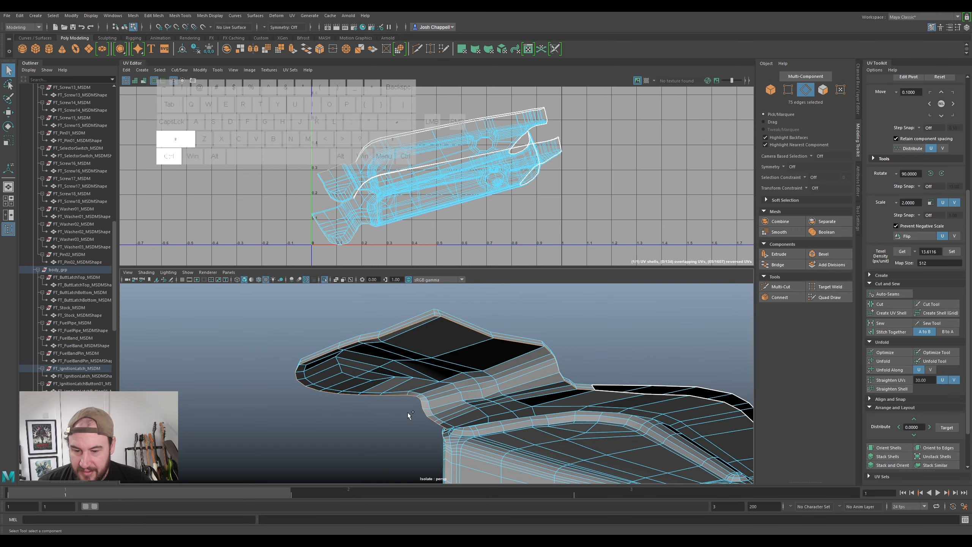
pyautogui.keyDown('alt'); pyautogui.moveTo(449, 437); pyautogui.dragTo(485, 327); pyautogui.keyUp('alt')
pyautogui.keyDown('ctrl'); pyautogui.keyDown('shift'); pyautogui.click(403, 338); pyautogui.keyUp('shift'); pyautogui.keyUp('ctrl')
pyautogui.keyDown('alt'); pyautogui.moveTo(450, 330); pyautogui.dragTo(434, 388, button='middle'); pyautogui.keyUp('alt')
pyautogui.keyDown('alt'); pyautogui.moveTo(434, 389); pyautogui.dragTo(343, 395); pyautogui.keyUp('alt')
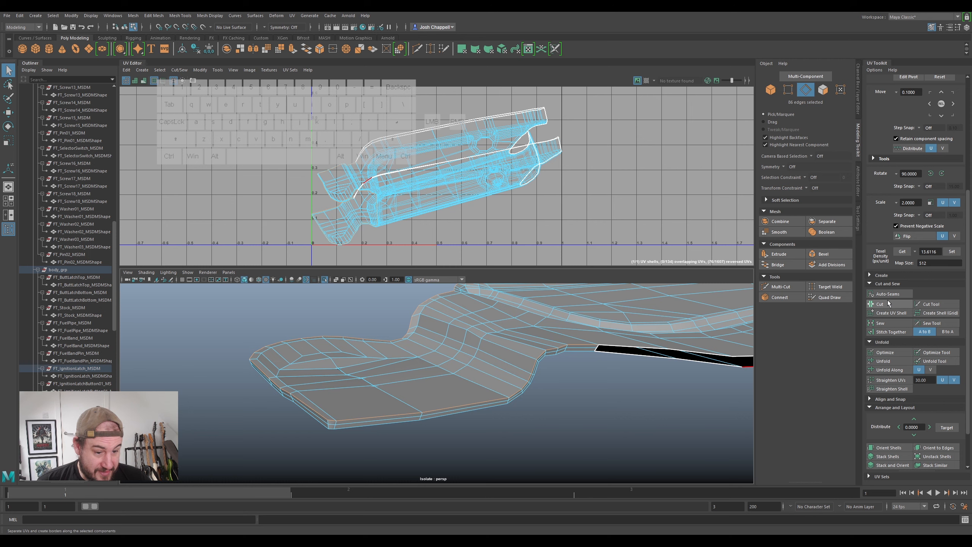
pyautogui.moveTo(625, 305); pyautogui.dragTo(658, 292, button='right')
pyautogui.moveTo(455, 195); pyautogui.dragTo(429, 184, button='right')
pyautogui.click(450, 195)
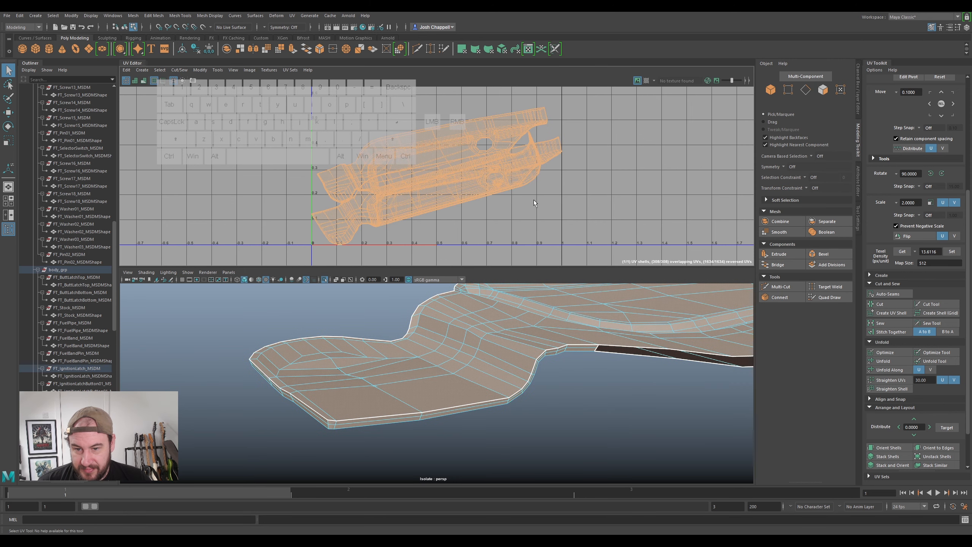
# - Complete the UV seam around the latch's feet, hooked openings and wall end
pyautogui.scroll(-3, 452, 341)
pyautogui.keyDown('alt'); pyautogui.moveTo(440, 337); pyautogui.dragTo(471, 360); pyautogui.keyUp('alt')
pyautogui.scroll(3, 471, 361)
pyautogui.click(471, 360)
pyautogui.moveTo(480, 324)
pyautogui.mouseDown(button='right')
pyautogui.moveTo(483, 351)
pyautogui.moveTo(497, 327)
pyautogui.mouseUp(button='right')
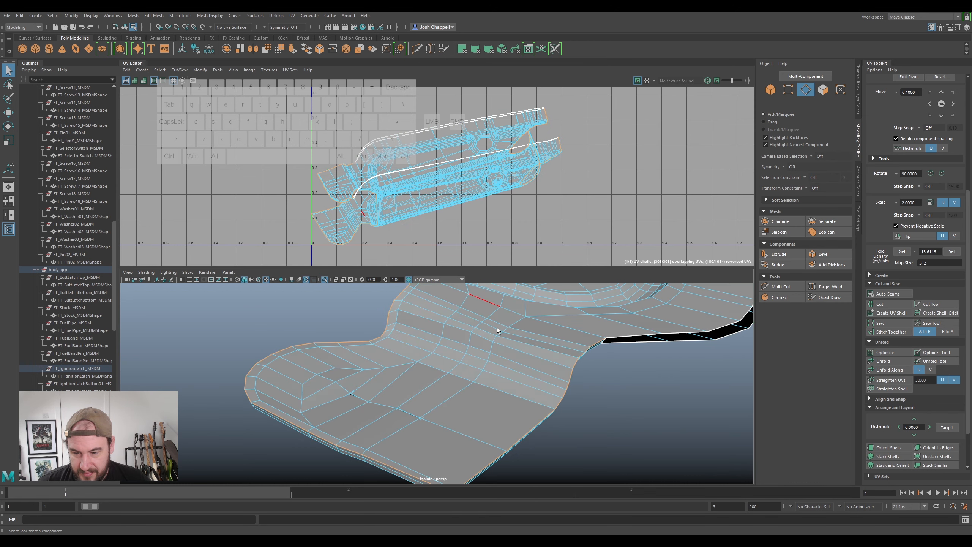
pyautogui.keyDown('alt'); pyautogui.moveTo(491, 420); pyautogui.dragTo(545, 423); pyautogui.keyUp('alt')
pyautogui.keyDown('alt'); pyautogui.moveTo(501, 293); pyautogui.dragTo(497, 391, button='middle'); pyautogui.keyUp('alt')
pyautogui.keyDown('alt'); pyautogui.moveTo(497, 391); pyautogui.dragTo(440, 359); pyautogui.keyUp('alt')
pyautogui.keyDown('alt'); pyautogui.moveTo(440, 359); pyautogui.dragTo(442, 405, button='middle'); pyautogui.keyUp('alt')
pyautogui.keyDown('alt'); pyautogui.scroll(3, 443, 404); pyautogui.keyUp('alt')
pyautogui.keyDown('alt'); pyautogui.moveTo(443, 405); pyautogui.dragTo(449, 420); pyautogui.keyUp('alt')
pyautogui.keyDown('alt'); pyautogui.moveTo(449, 420); pyautogui.dragTo(464, 400, button='middle'); pyautogui.keyUp('alt')
pyautogui.keyDown('alt'); pyautogui.scroll(-4, 493, 381); pyautogui.keyUp('alt')
pyautogui.keyDown('alt'); pyautogui.moveTo(494, 380); pyautogui.dragTo(500, 356); pyautogui.keyUp('alt')
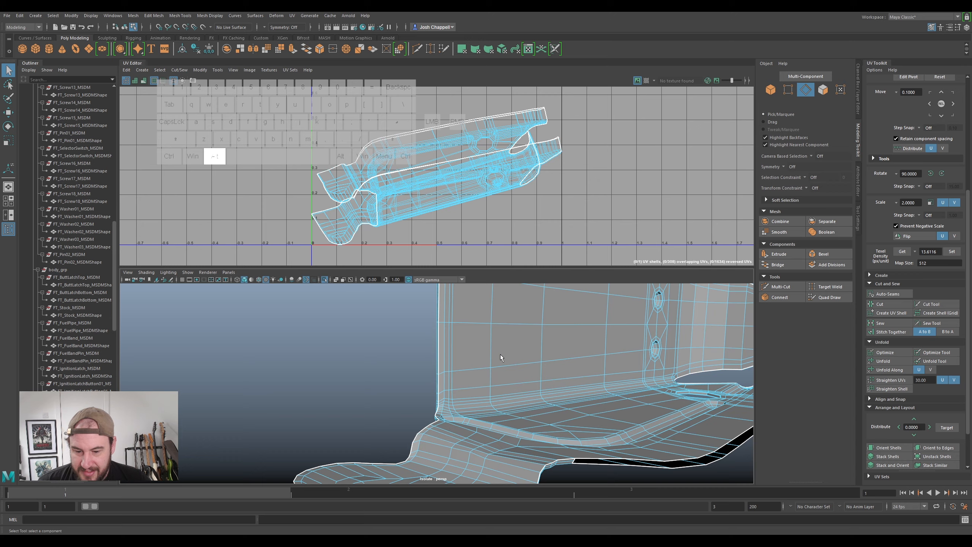
# - Select the edge loop around the rim of the round hole in one of the latch's side walls
pyautogui.keyDown('alt'); pyautogui.moveTo(500, 356); pyautogui.dragTo(476, 457, button='middle'); pyautogui.keyUp('alt')
pyautogui.keyDown('alt'); pyautogui.moveTo(475, 457); pyautogui.dragTo(515, 386); pyautogui.keyUp('alt')
pyautogui.keyDown('alt'); pyautogui.scroll(-2, 514, 386); pyautogui.keyUp('alt')
pyautogui.keyDown('alt'); pyautogui.moveTo(515, 386); pyautogui.dragTo(529, 414, button='middle'); pyautogui.keyUp('alt')
pyautogui.keyDown('alt'); pyautogui.moveTo(535, 410); pyautogui.dragTo(503, 418); pyautogui.keyUp('alt')
pyautogui.keyDown('alt'); pyautogui.moveTo(587, 409); pyautogui.dragTo(449, 376, button='middle'); pyautogui.keyUp('alt')
pyautogui.keyDown('alt'); pyautogui.moveTo(450, 376); pyautogui.dragTo(454, 407); pyautogui.keyUp('alt')
pyautogui.scroll(5, 400, 331)
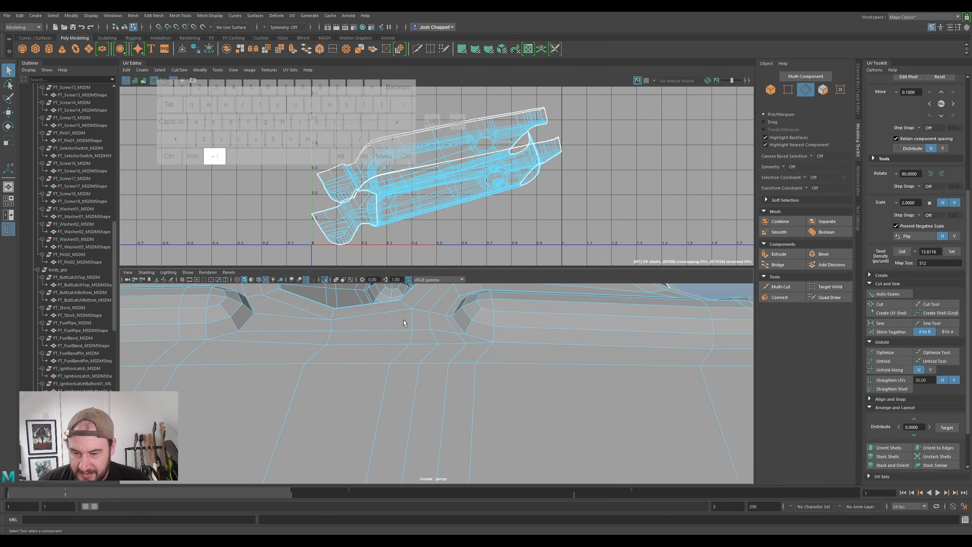
pyautogui.moveTo(497, 323); pyautogui.dragTo(454, 311, button='right')
pyautogui.doubleClick(431, 314)
# - Add the rim edge loop of the round hole in the opposite wall to the selection and cut the UVs along both loops
pyautogui.scroll(-10, 429, 387)
pyautogui.keyDown('alt'); pyautogui.moveTo(428, 407); pyautogui.dragTo(436, 375, button='middle'); pyautogui.keyUp('alt')
pyautogui.scroll(5, 441, 328)
pyautogui.scroll(3, 456, 333)
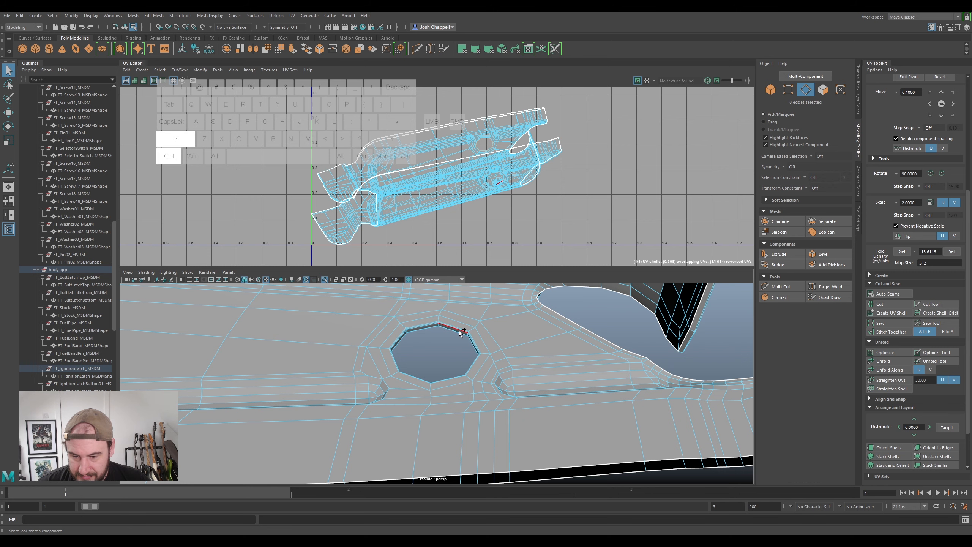
pyautogui.scroll(-7, 459, 332)
pyautogui.keyDown('alt'); pyautogui.moveTo(459, 331); pyautogui.dragTo(452, 384, button='middle'); pyautogui.keyUp('alt')
pyautogui.scroll(3, 450, 381)
pyautogui.keyDown('alt'); pyautogui.moveTo(450, 381); pyautogui.dragTo(446, 426); pyautogui.keyUp('alt')
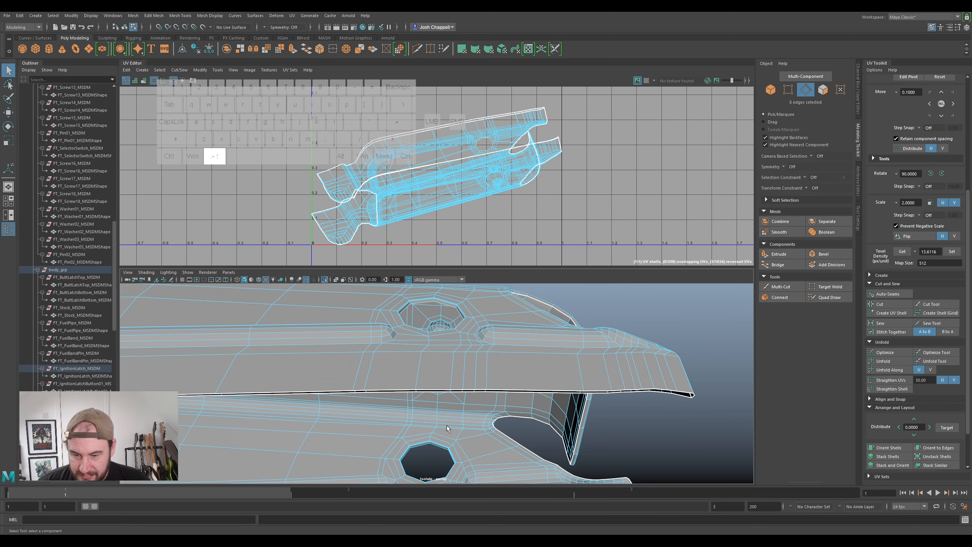
pyautogui.keyDown('alt'); pyautogui.moveTo(447, 426); pyautogui.dragTo(440, 344, button='middle'); pyautogui.keyUp('alt')
pyautogui.scroll(5, 423, 367)
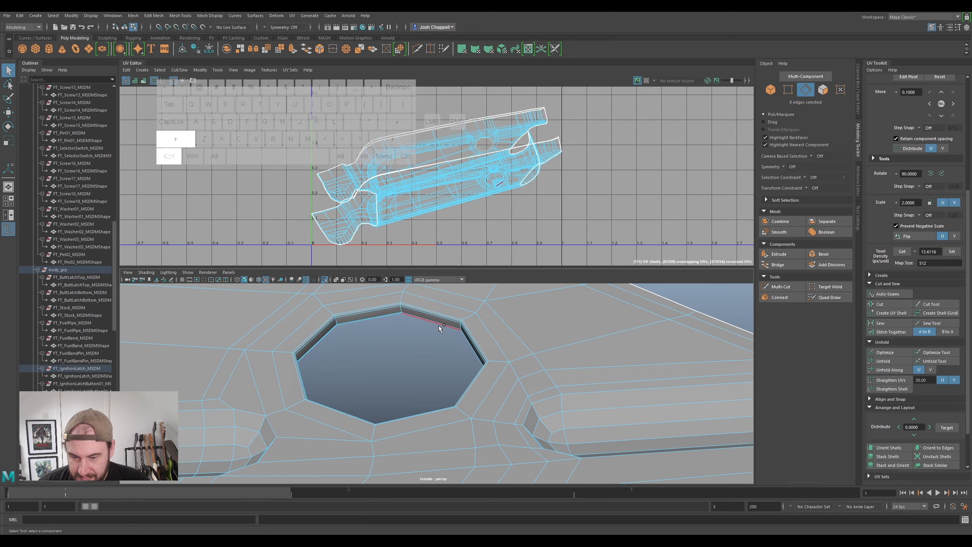
pyautogui.keyDown('ctrl'); pyautogui.keyDown('shift'); pyautogui.doubleClick(388, 317); pyautogui.keyUp('shift'); pyautogui.keyUp('ctrl')
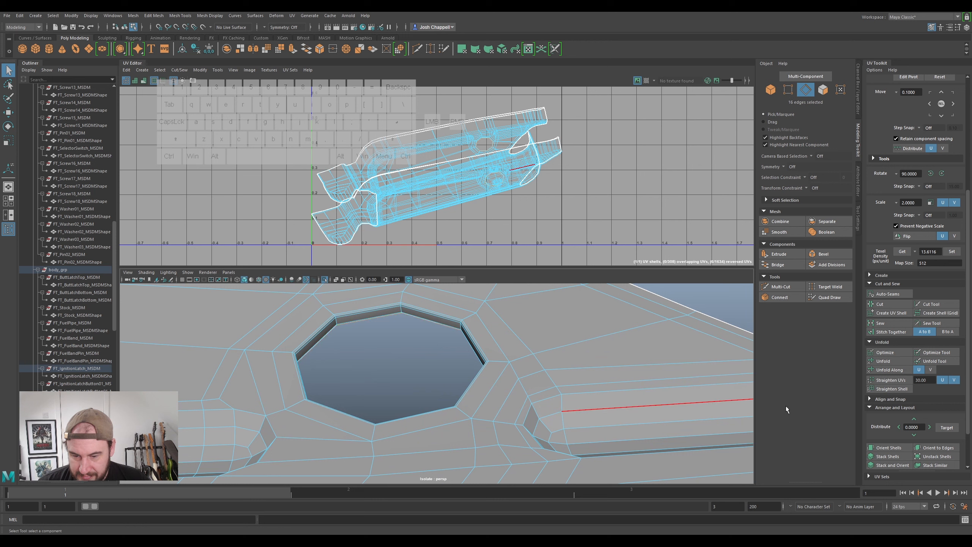
# - Unfold the first latch shell, straighten it horizontally and place it to the right of the other shell
pyautogui.moveTo(481, 188); pyautogui.dragTo(461, 177, button='right')
pyautogui.click(476, 191)
pyautogui.hotkey('ctrl', 'u')
pyautogui.press('e')
pyautogui.click(499, 163)
pyautogui.press('w')
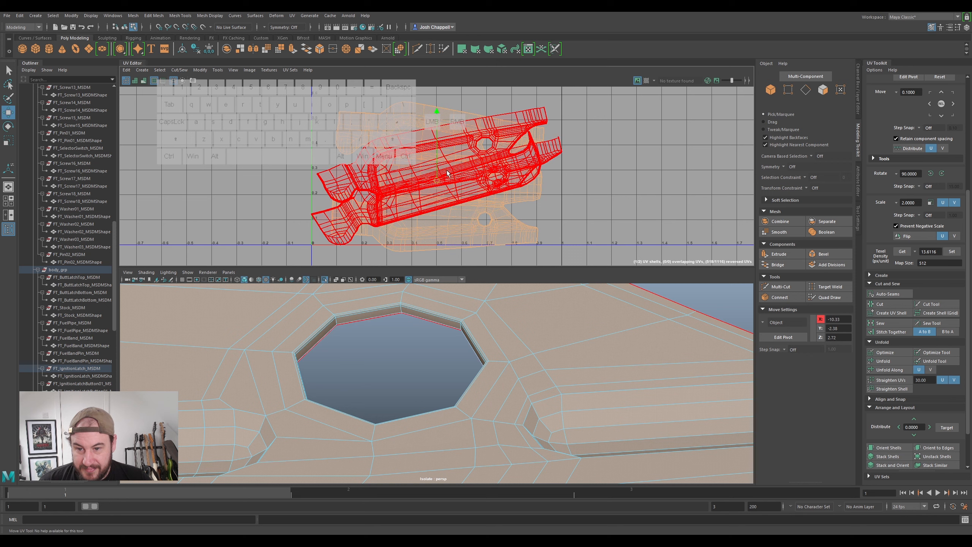
pyautogui.moveTo(441, 183); pyautogui.dragTo(664, 181)
pyautogui.keyDown('alt'); pyautogui.moveTo(670, 173); pyautogui.dragTo(646, 179, button='right'); pyautogui.keyUp('alt')
pyautogui.press('e')
pyautogui.click(642, 177)
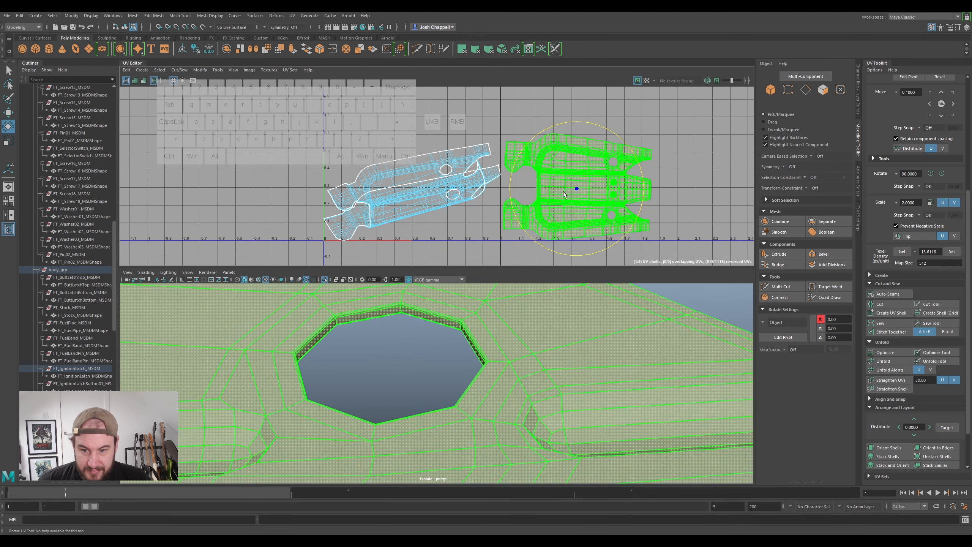
# - Unfold the second latch shell, rotate it until it lies horizontally and position it beside the first
pyautogui.click(429, 200)
pyautogui.hotkey('ctrl', 'u')
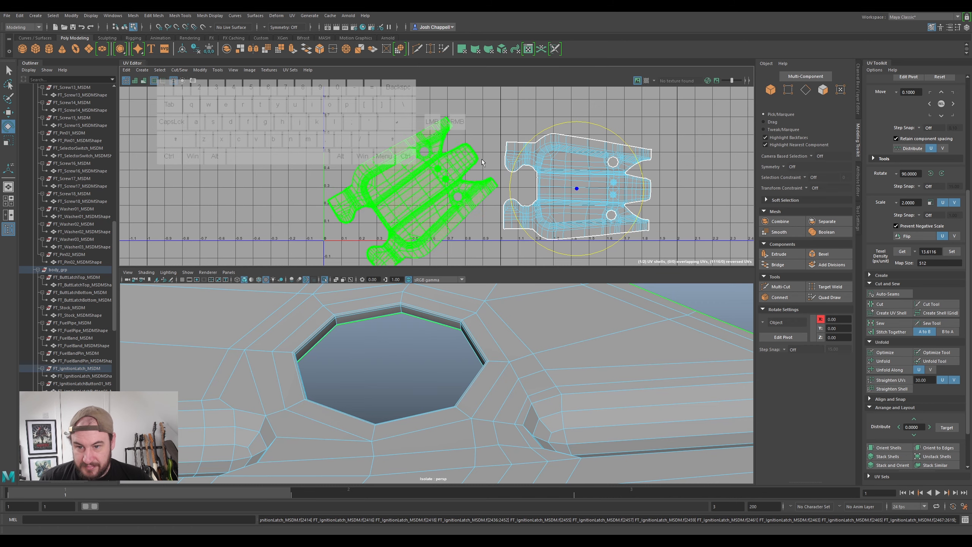
pyautogui.press('e')
pyautogui.moveTo(464, 153); pyautogui.dragTo(477, 189)
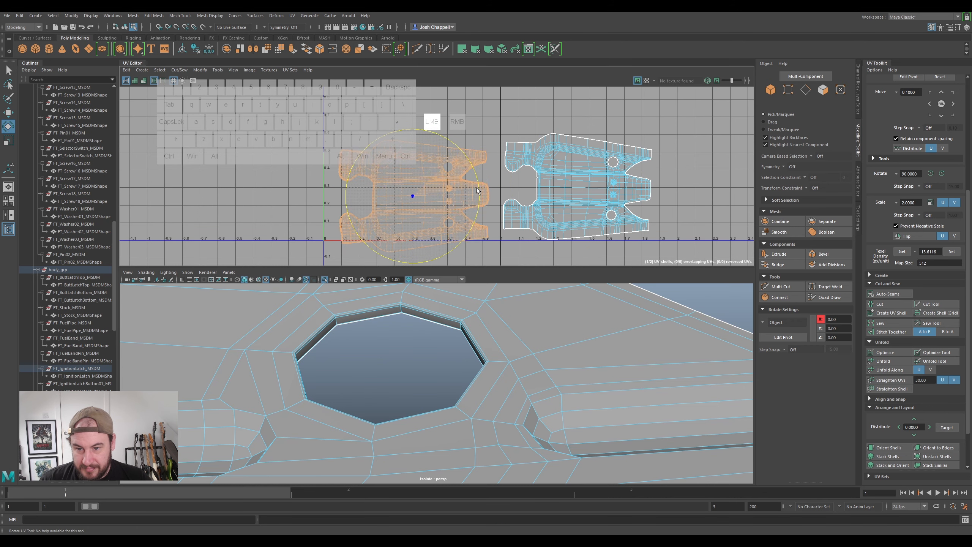
pyautogui.press('w')
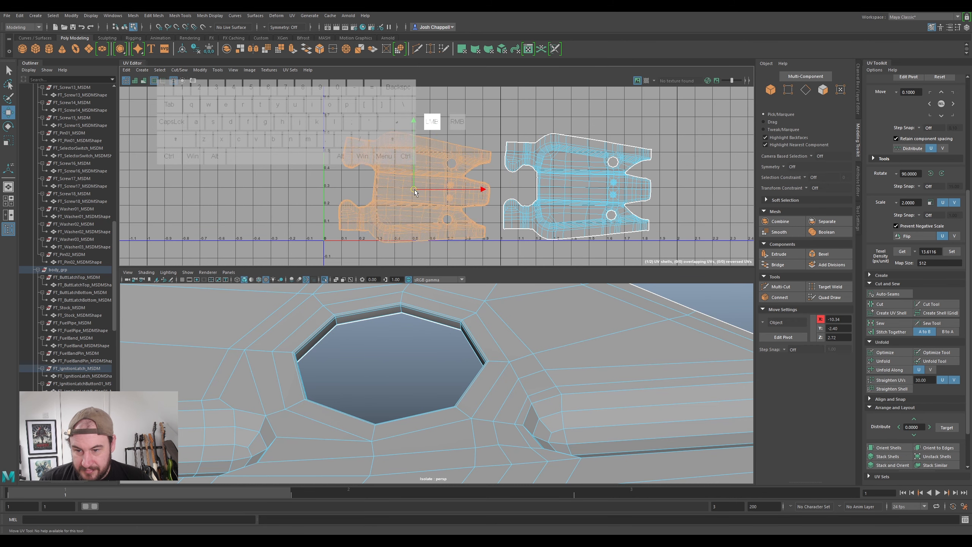
pyautogui.moveTo(472, 166); pyautogui.dragTo(470, 159)
# - Display the checker map and set both latch shells to a texel density of 13.6116 at map size 512
pyautogui.scroll(-6, 511, 180)
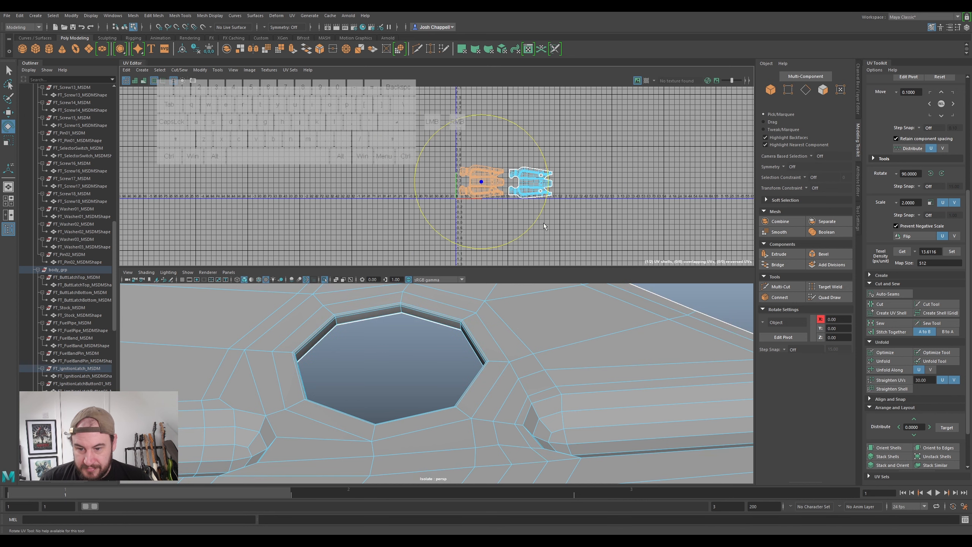
pyautogui.scroll(-4, 518, 323)
pyautogui.scroll(-2, 518, 323)
pyautogui.click(638, 80)
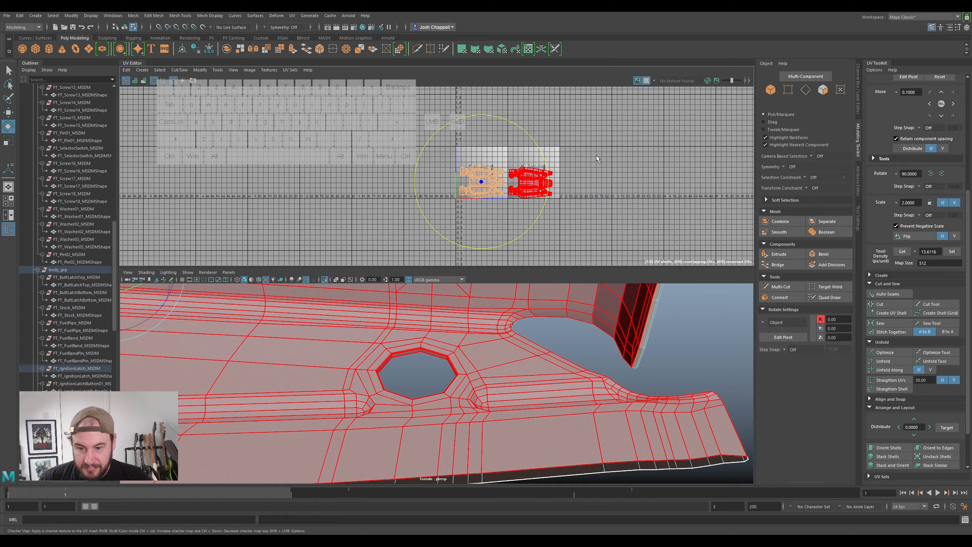
pyautogui.keyDown('alt'); pyautogui.moveTo(440, 382); pyautogui.dragTo(458, 404); pyautogui.keyUp('alt')
pyautogui.moveTo(444, 222); pyautogui.dragTo(582, 168)
pyautogui.click(952, 251)
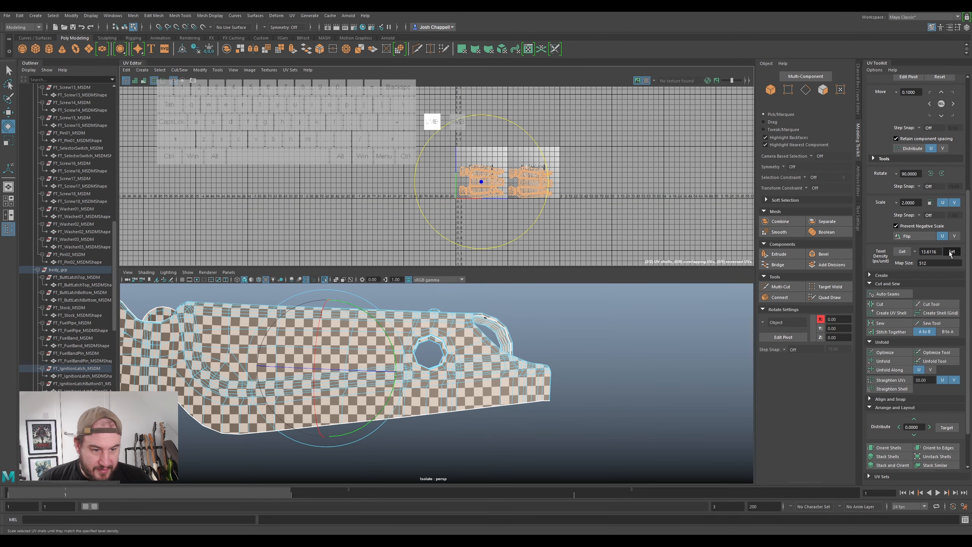
# - Move the latch shell from the first UV tile into tile 1002 beside the other one and select both shells
pyautogui.scroll(2, 565, 186)
pyautogui.press('w')
pyautogui.click(455, 183)
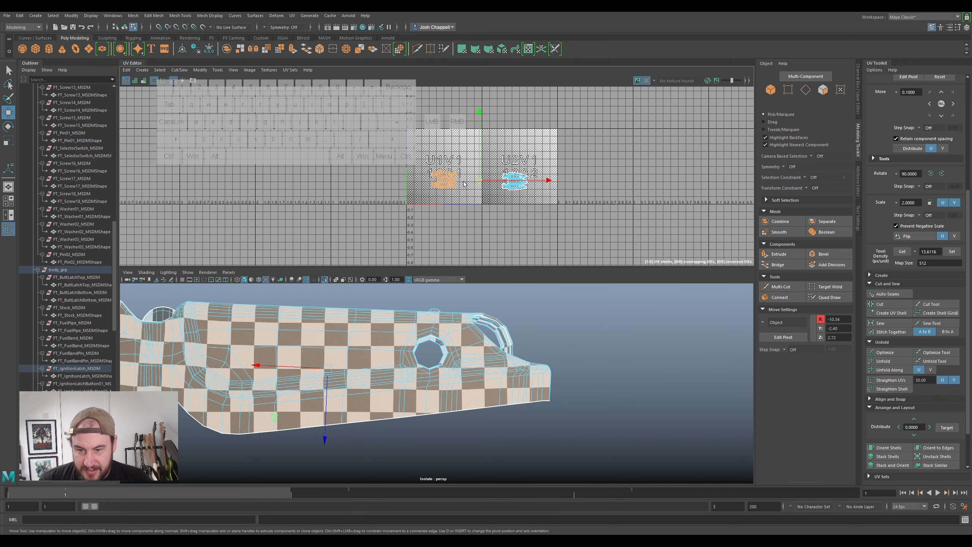
pyautogui.moveTo(475, 185); pyautogui.dragTo(577, 186)
pyautogui.scroll(-2, 357, 306)
pyautogui.keyDown('alt'); pyautogui.moveTo(357, 297); pyautogui.dragTo(356, 332); pyautogui.keyUp('alt')
pyautogui.moveTo(557, 175); pyautogui.dragTo(542, 168, button='right')
pyautogui.moveTo(550, 165); pyautogui.dragTo(516, 198)
# - Return to object mode, end the latch's isolation and make the UV layer visible
pyautogui.moveTo(454, 325); pyautogui.dragTo(492, 310, button='right')
pyautogui.hotkey('ctrl', '1')
pyautogui.scroll(-4, 466, 349)
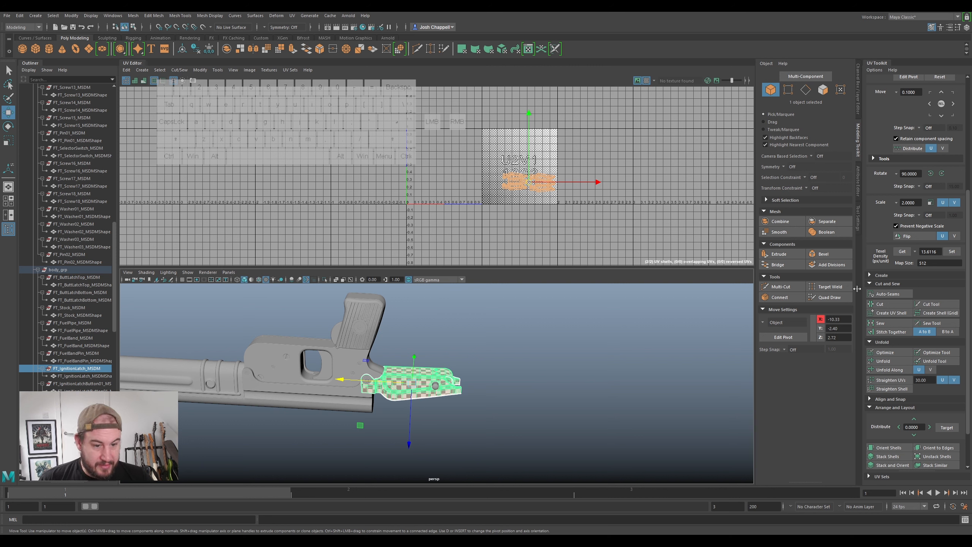
pyautogui.click(859, 109)
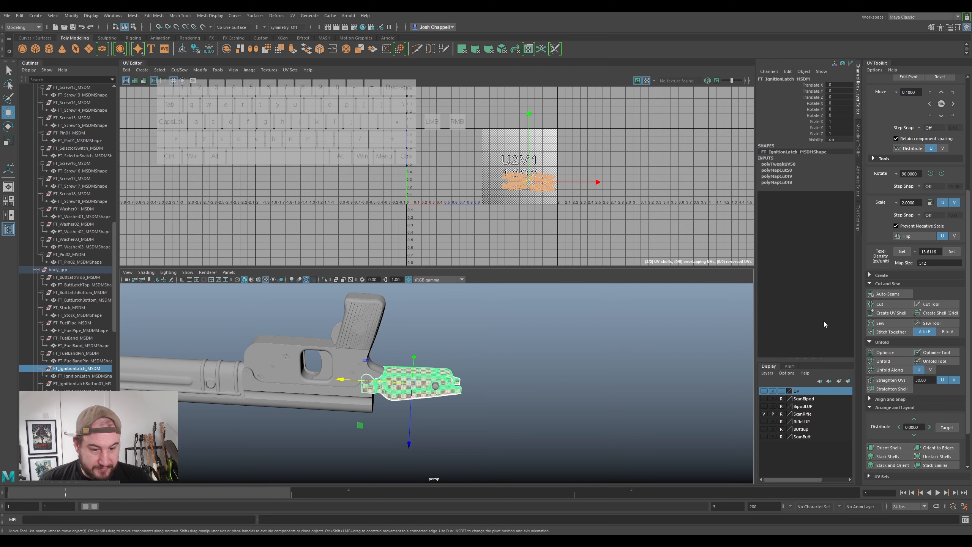
pyautogui.click(765, 392)
pyautogui.keyDown('alt'); pyautogui.moveTo(478, 364); pyautogui.dragTo(556, 292); pyautogui.keyUp('alt')
pyautogui.keyDown('shift'); pyautogui.moveTo(677, 311); pyautogui.dragTo(438, 403); pyautogui.keyUp('shift')
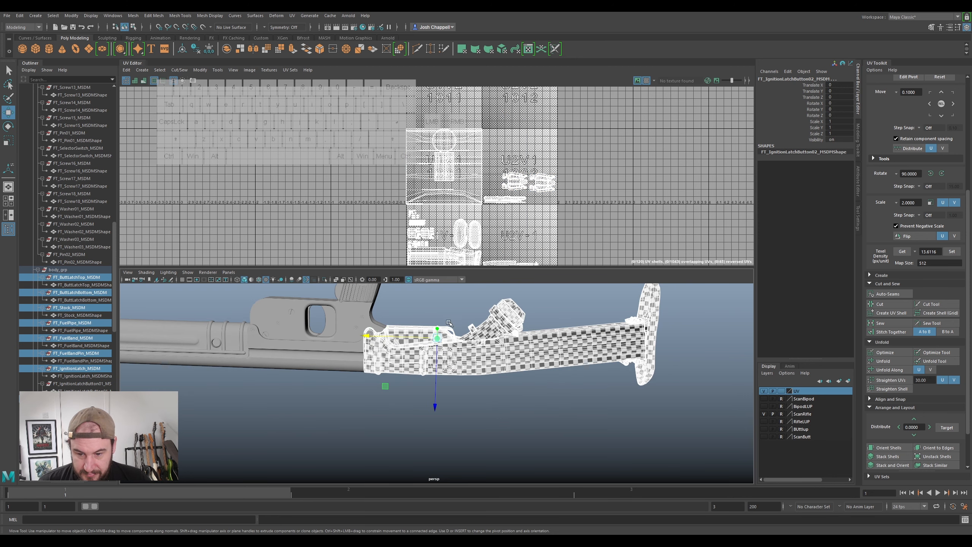
pyautogui.keyDown('ctrl'); pyautogui.moveTo(445, 321); pyautogui.dragTo(502, 361); pyautogui.keyUp('ctrl')
pyautogui.keyDown('ctrl'); pyautogui.click(416, 336); pyautogui.keyUp('ctrl')
pyautogui.keyDown('ctrl'); pyautogui.keyDown('shift'); pyautogui.click(418, 335); pyautogui.keyUp('shift'); pyautogui.keyUp('ctrl')
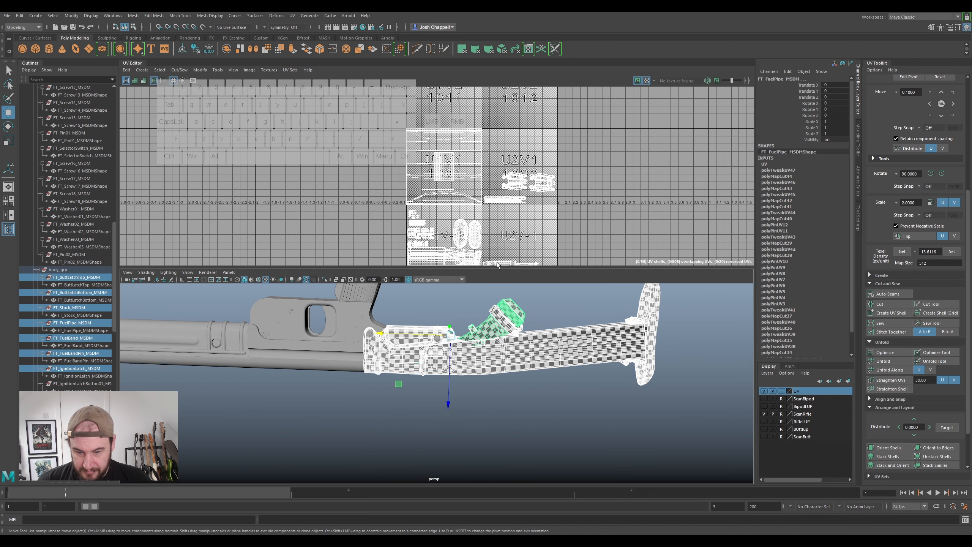
# - Select the ignition latch, stock, fuel pipe, fuel band, butt latches and butt parts together to load their UVs
pyautogui.click(403, 345)
pyautogui.keyDown('ctrl'); pyautogui.keyDown('shift'); pyautogui.click(467, 367); pyautogui.keyUp('shift'); pyautogui.keyUp('ctrl')
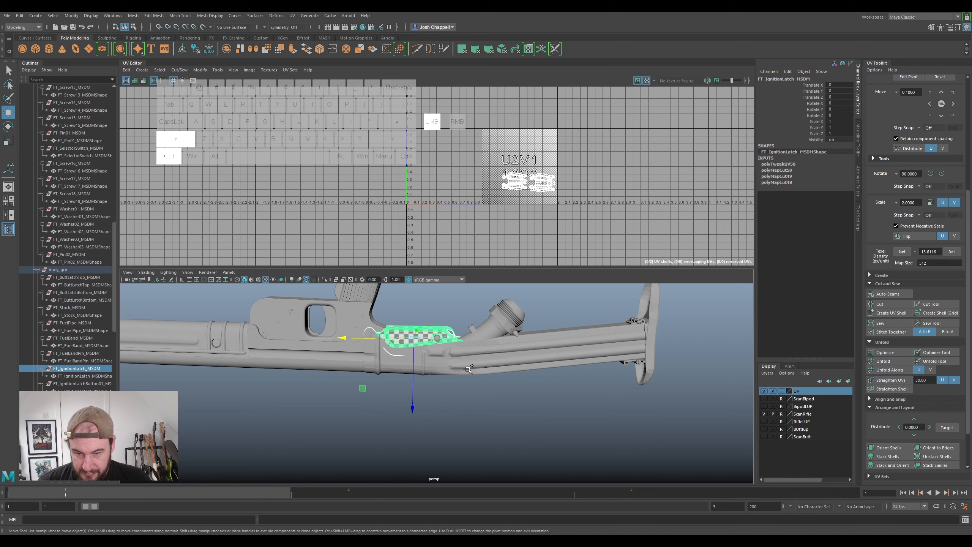
pyautogui.keyDown('ctrl'); pyautogui.keyDown('shift'); pyautogui.moveTo(487, 303); pyautogui.dragTo(543, 330); pyautogui.keyUp('shift'); pyautogui.keyUp('ctrl')
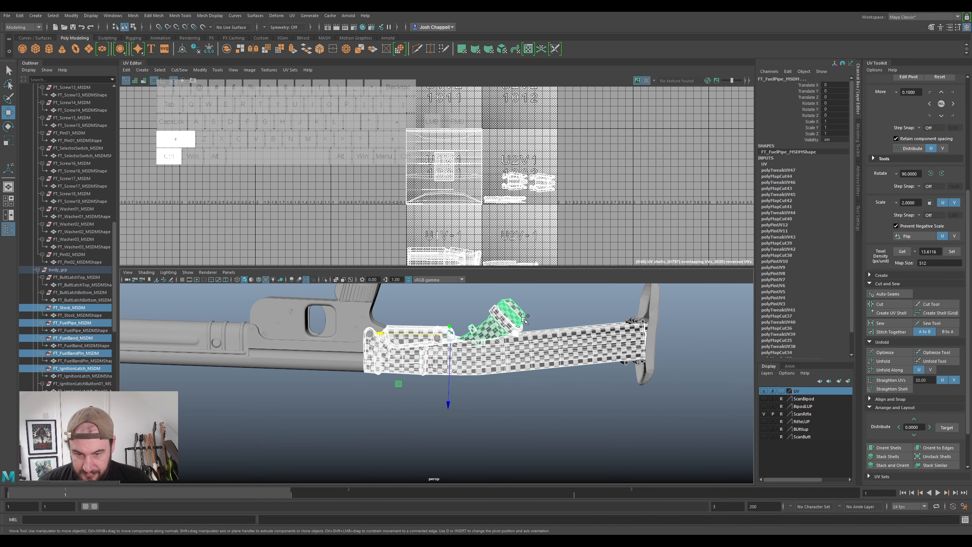
pyautogui.keyDown('ctrl'); pyautogui.scroll(3, 531, 328); pyautogui.keyUp('ctrl')
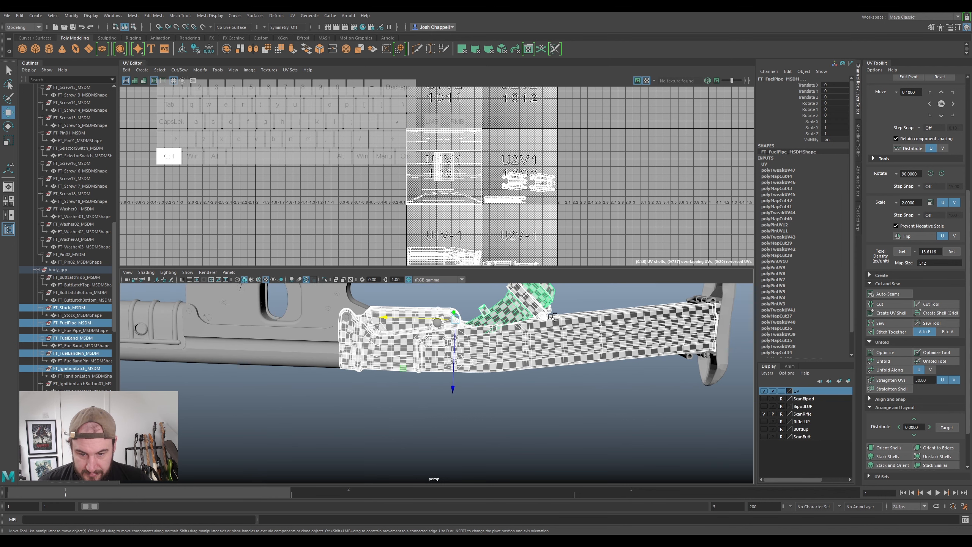
pyautogui.keyDown('ctrl'); pyautogui.click(543, 317); pyautogui.keyUp('ctrl')
pyautogui.keyDown('ctrl'); pyautogui.scroll(-5, 666, 321); pyautogui.keyUp('ctrl')
pyautogui.keyDown('ctrl'); pyautogui.keyDown('shift'); pyautogui.moveTo(676, 304); pyautogui.dragTo(548, 398); pyautogui.keyUp('shift'); pyautogui.keyUp('ctrl')
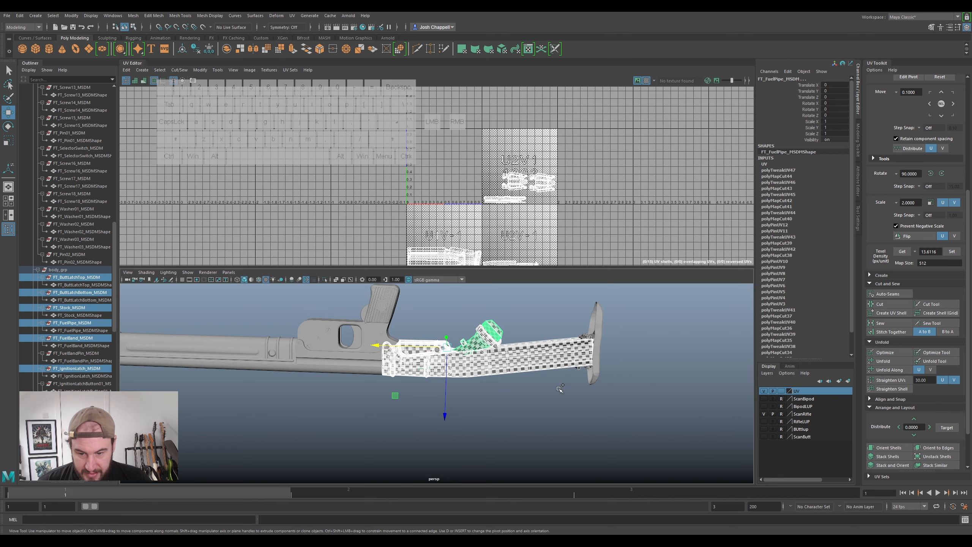
# - Move the left latch shell to the edge of tile 1002, just above the narrow strip shells
pyautogui.scroll(3, 509, 326)
pyautogui.keyDown('alt'); pyautogui.moveTo(532, 225); pyautogui.dragTo(547, 201, button='middle'); pyautogui.keyUp('alt')
pyautogui.scroll(1, 547, 199)
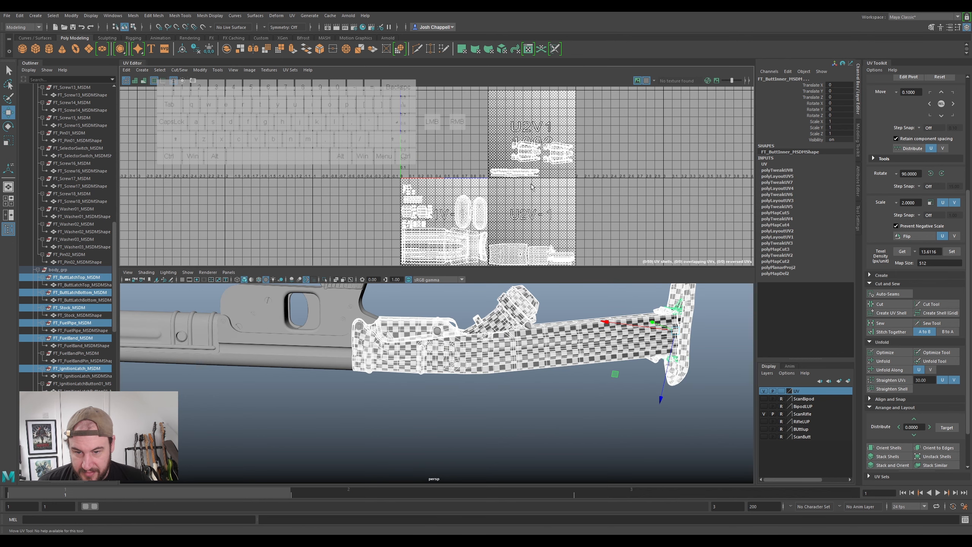
pyautogui.scroll(2, 531, 187)
pyautogui.moveTo(562, 126); pyautogui.dragTo(539, 118, button='right')
pyautogui.click(523, 137)
pyautogui.moveTo(524, 135); pyautogui.dragTo(492, 142)
pyautogui.scroll(-2, 574, 147)
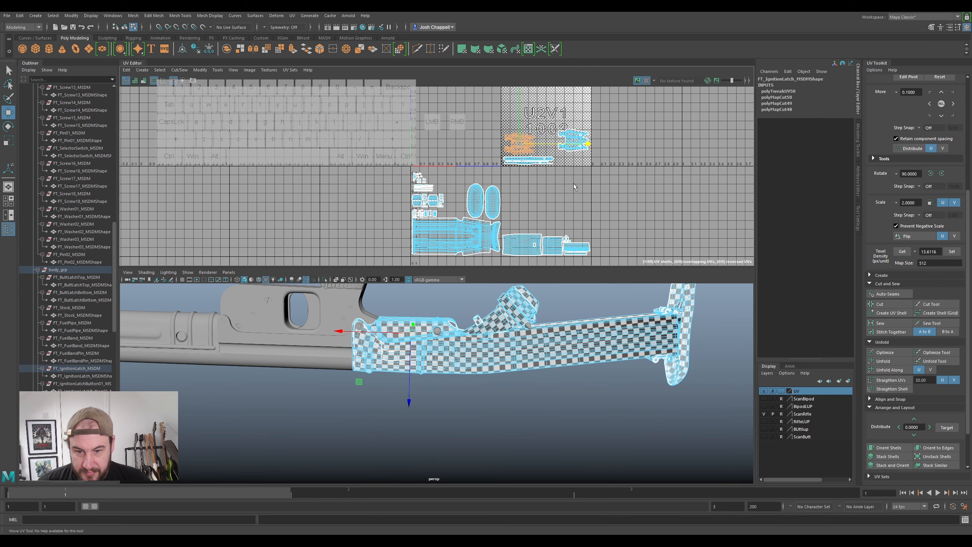
# - Move the fuel band's narrow strip shells out of the second tile column to the lower edge of tile U1V1
pyautogui.keyDown('alt'); pyautogui.moveTo(547, 170); pyautogui.dragTo(549, 161, button='middle'); pyautogui.keyUp('alt')
pyautogui.moveTo(524, 163); pyautogui.dragTo(534, 215)
pyautogui.scroll(5, 532, 222)
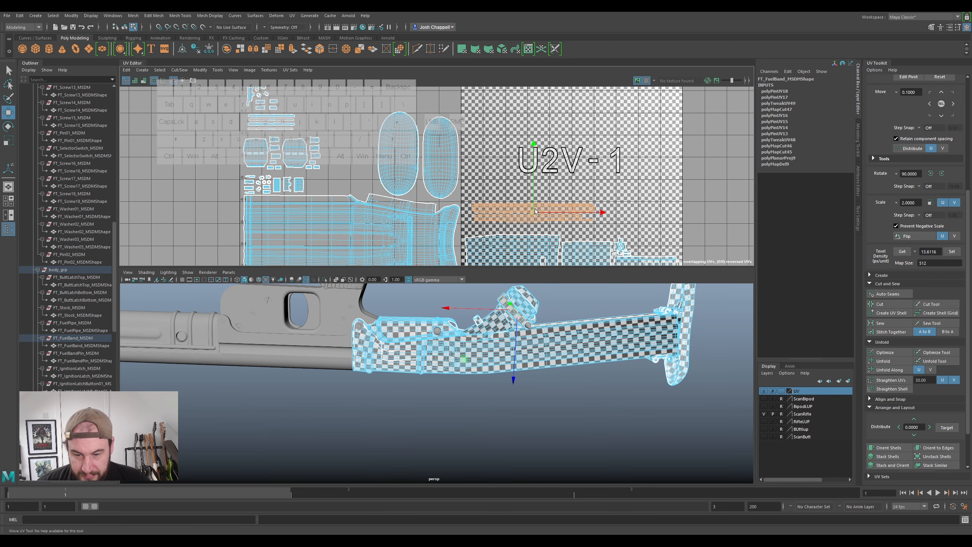
pyautogui.scroll(-5, 535, 213)
pyautogui.keyDown('alt'); pyautogui.moveTo(582, 164); pyautogui.dragTo(631, 203, button='middle'); pyautogui.keyUp('alt')
pyautogui.moveTo(584, 256); pyautogui.dragTo(444, 159)
# - Place both latch shells side by side in tile U2V-1, directly above the shells already laid out there
pyautogui.moveTo(598, 101); pyautogui.dragTo(580, 203)
pyautogui.keyDown('alt'); pyautogui.moveTo(583, 214); pyautogui.dragTo(577, 174, button='middle'); pyautogui.keyUp('alt')
pyautogui.moveTo(575, 167); pyautogui.dragTo(560, 209)
pyautogui.click(635, 97)
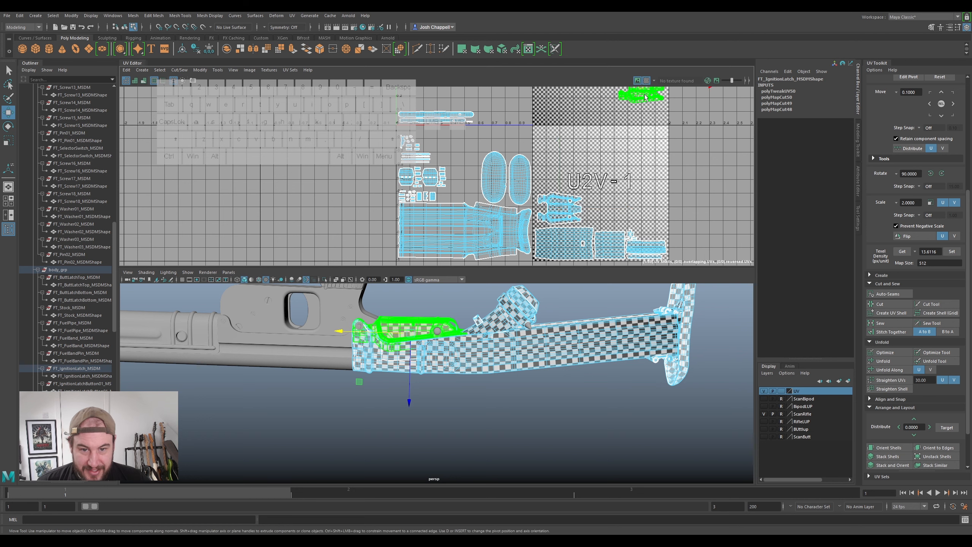
pyautogui.keyDown('alt'); pyautogui.moveTo(649, 124); pyautogui.dragTo(629, 174, button='middle'); pyautogui.keyUp('alt')
pyautogui.moveTo(620, 136); pyautogui.dragTo(603, 228)
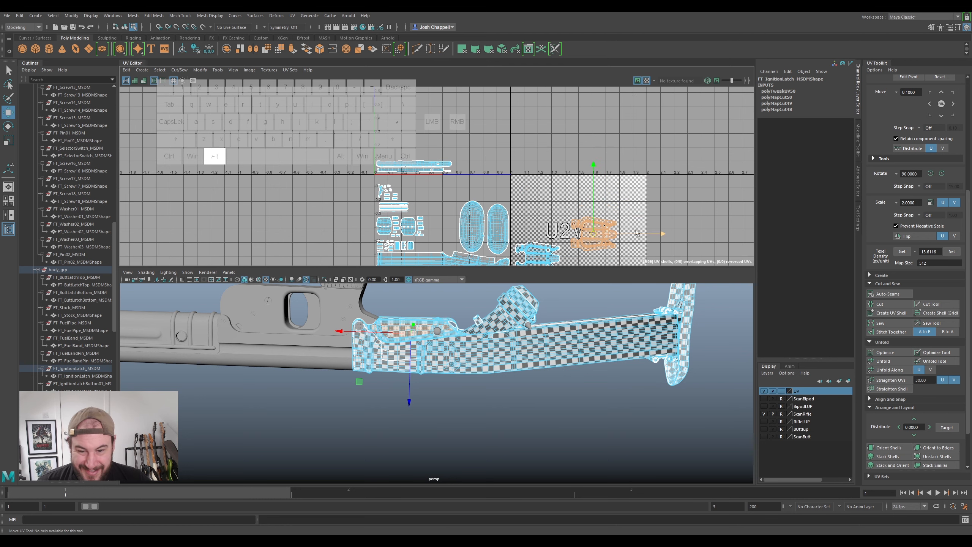
pyautogui.keyDown('alt'); pyautogui.moveTo(640, 217); pyautogui.dragTo(652, 167, button='middle'); pyautogui.keyUp('alt')
pyautogui.moveTo(607, 183); pyautogui.dragTo(600, 207)
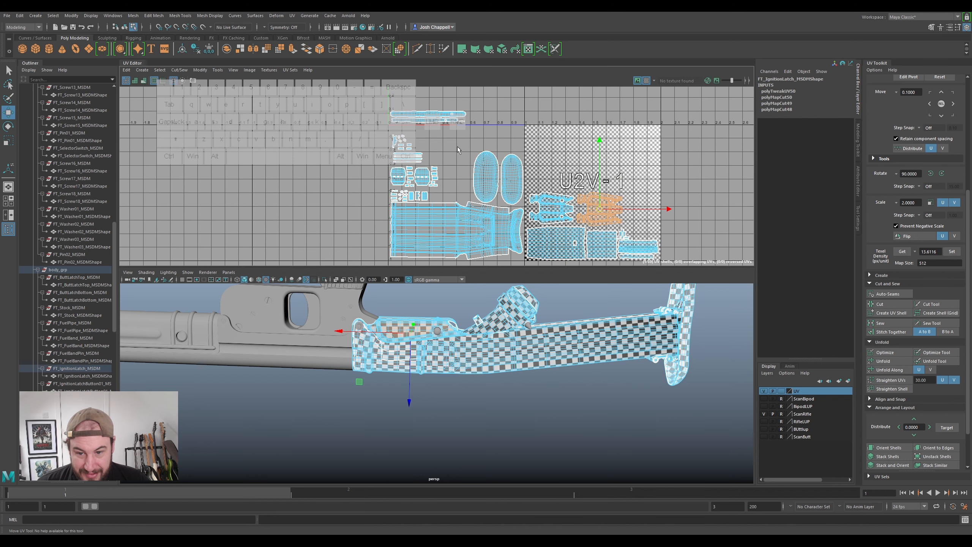
# - Switch back to object mode and select the stock-end parts, including the ignition latch's buttons
pyautogui.click(509, 179)
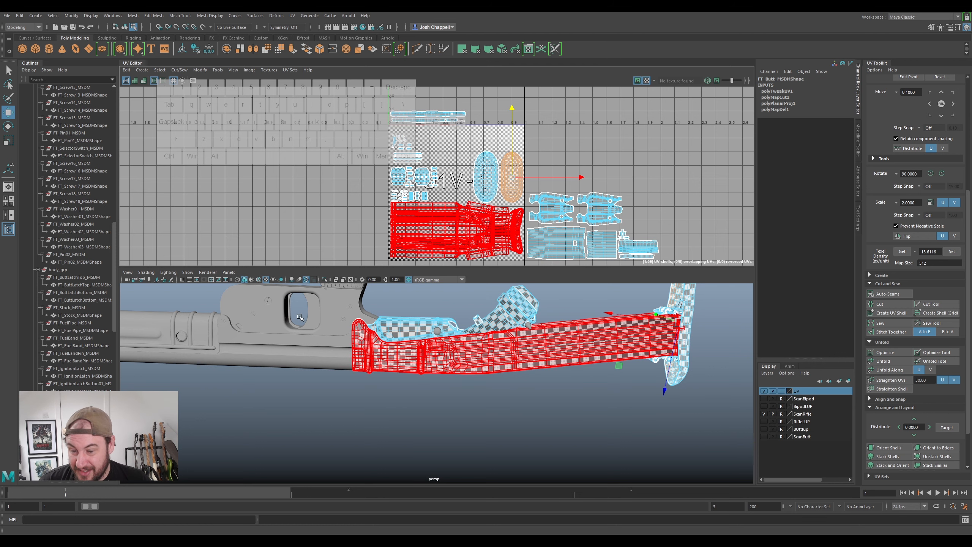
pyautogui.scroll(-2, 580, 185)
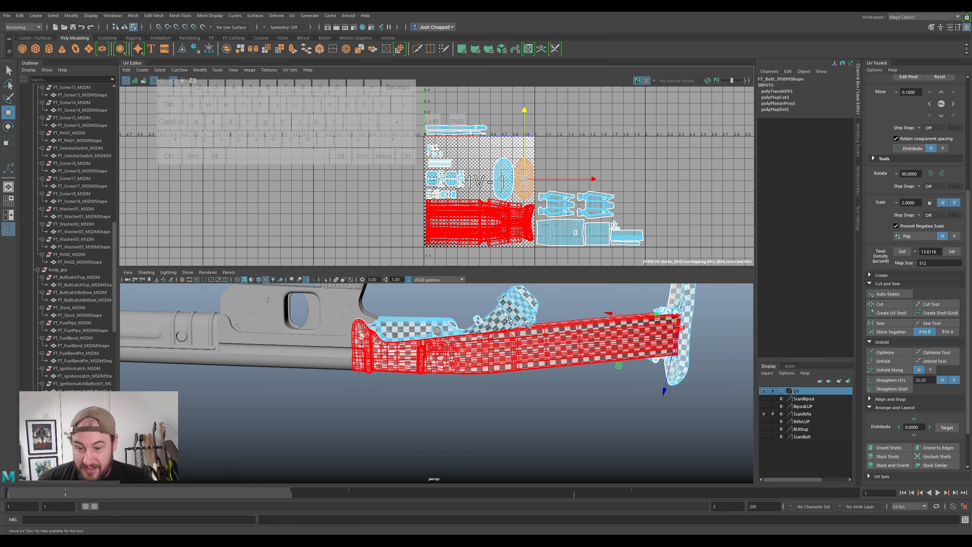
pyautogui.moveTo(416, 354); pyautogui.dragTo(450, 316, button='right')
pyautogui.click(417, 420)
pyautogui.keyDown('alt'); pyautogui.moveTo(418, 420); pyautogui.dragTo(470, 467); pyautogui.keyUp('alt')
pyautogui.keyDown('alt'); pyautogui.moveTo(479, 453); pyautogui.dragTo(521, 366, button='middle'); pyautogui.keyUp('alt')
pyautogui.scroll(4, 525, 361)
pyautogui.scroll(3, 501, 357)
pyautogui.press('1')
pyautogui.scroll(-5, 505, 360)
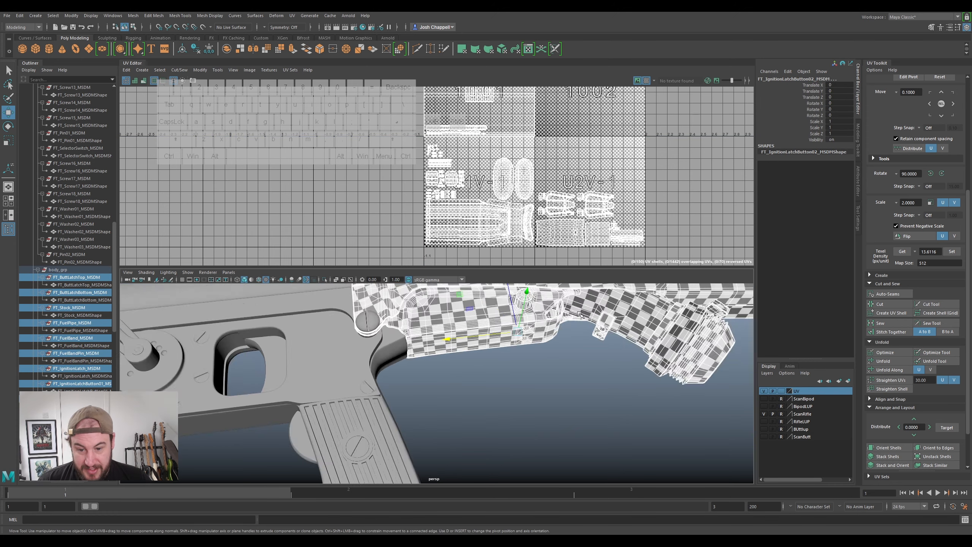
pyautogui.scroll(4, 528, 373)
pyautogui.keyDown('alt'); pyautogui.moveTo(556, 342); pyautogui.dragTo(532, 375, button='middle'); pyautogui.keyUp('alt')
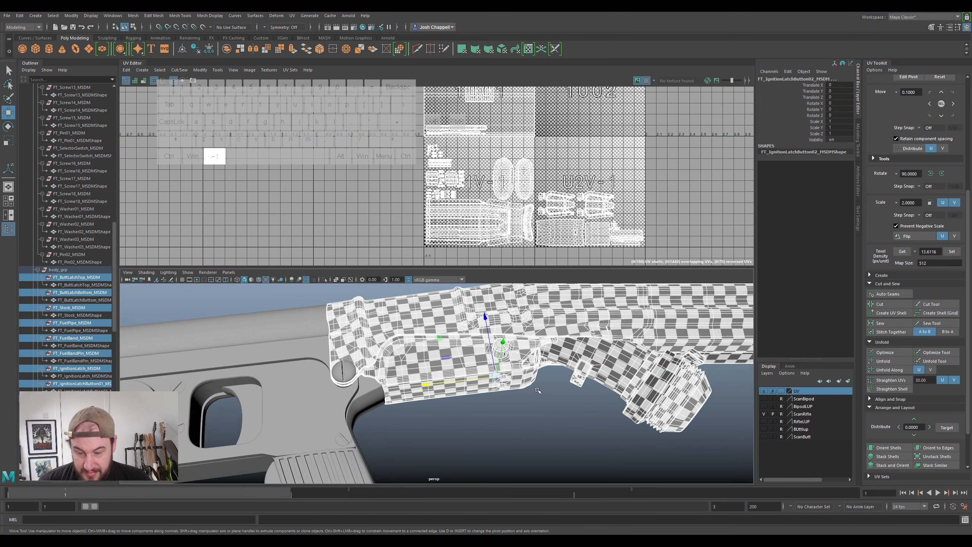
# - Turn off the checker texture display and remove the ignition latch's buttons and the fuel band pin from the selected stock-end parts
pyautogui.click(646, 80)
pyautogui.keyDown('ctrl'); pyautogui.click(505, 351); pyautogui.keyUp('ctrl')
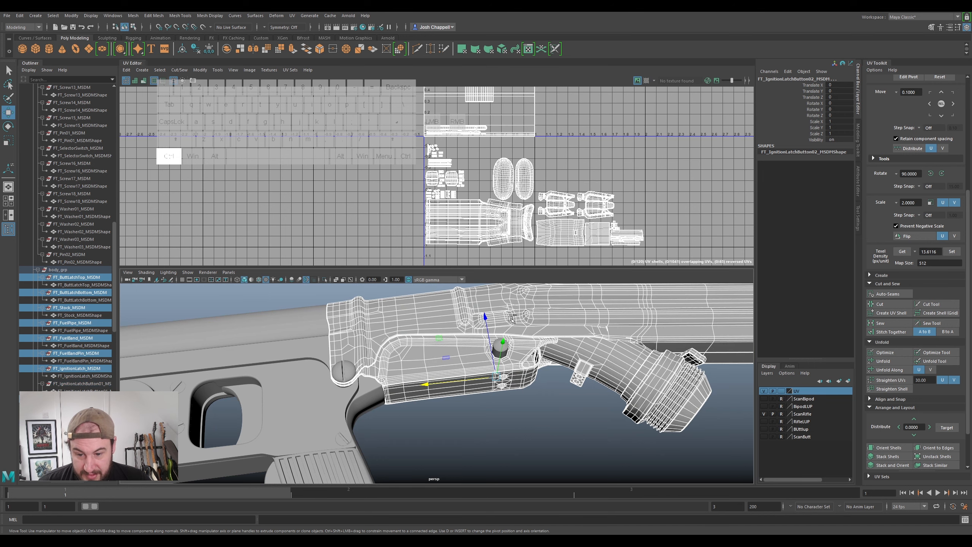
pyautogui.moveTo(541, 345)
pyautogui.keyDown('alt'); pyautogui.mouseDown()
pyautogui.moveTo(541, 310)
pyautogui.moveTo(540, 358)
pyautogui.mouseUp(); pyautogui.keyUp('alt')
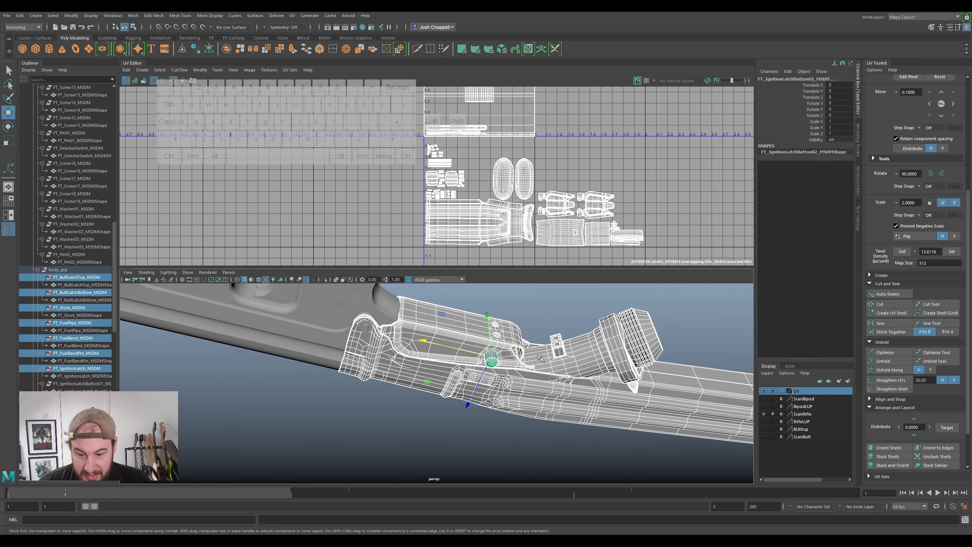
pyautogui.keyDown('ctrl'); pyautogui.click(541, 370); pyautogui.keyUp('ctrl')
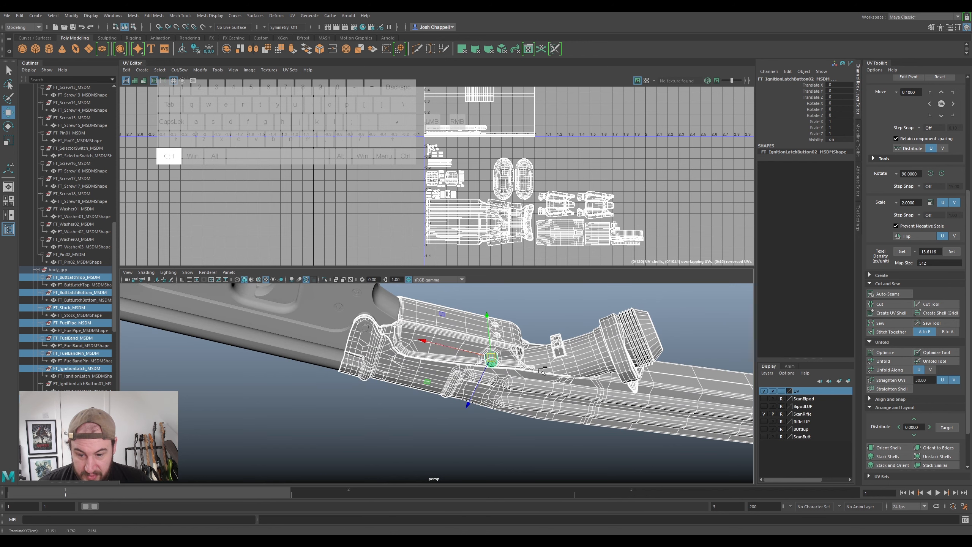
pyautogui.keyDown('ctrl'); pyautogui.click(636, 384); pyautogui.keyUp('ctrl')
pyautogui.press('q')
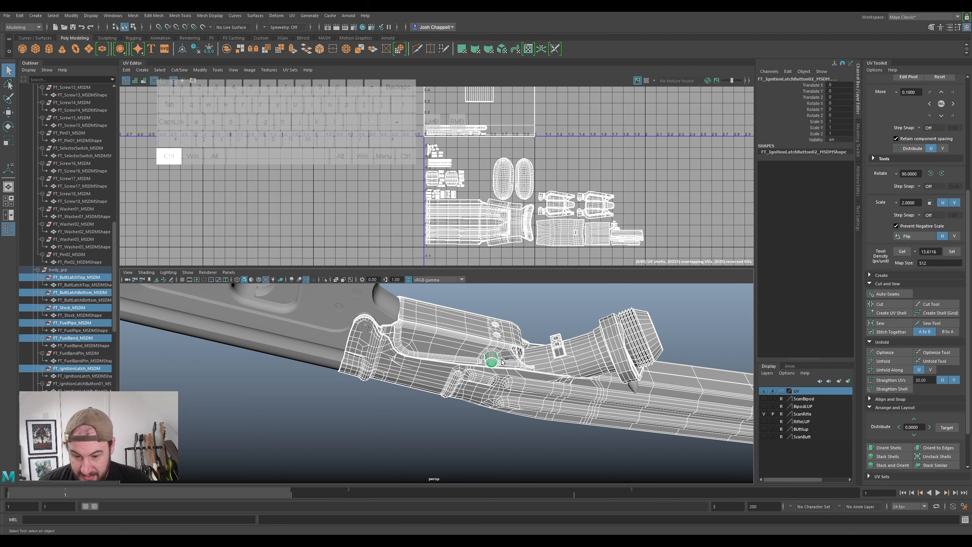
pyautogui.keyDown('ctrl'); pyautogui.click(497, 361); pyautogui.keyUp('ctrl')
pyautogui.keyDown('alt'); pyautogui.moveTo(497, 362); pyautogui.dragTo(498, 383); pyautogui.keyUp('alt')
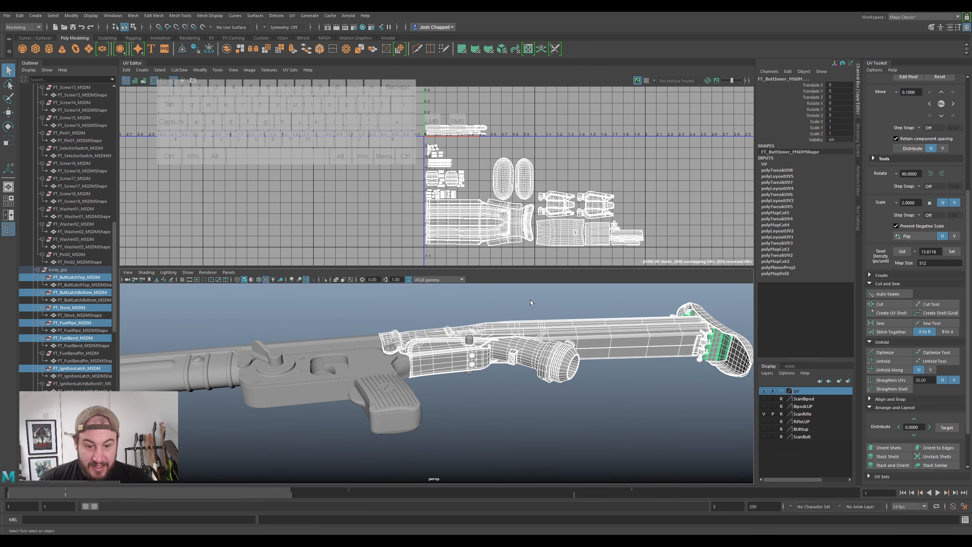
pyautogui.keyDown('alt'); pyautogui.moveTo(530, 300); pyautogui.dragTo(511, 378); pyautogui.keyUp('alt')
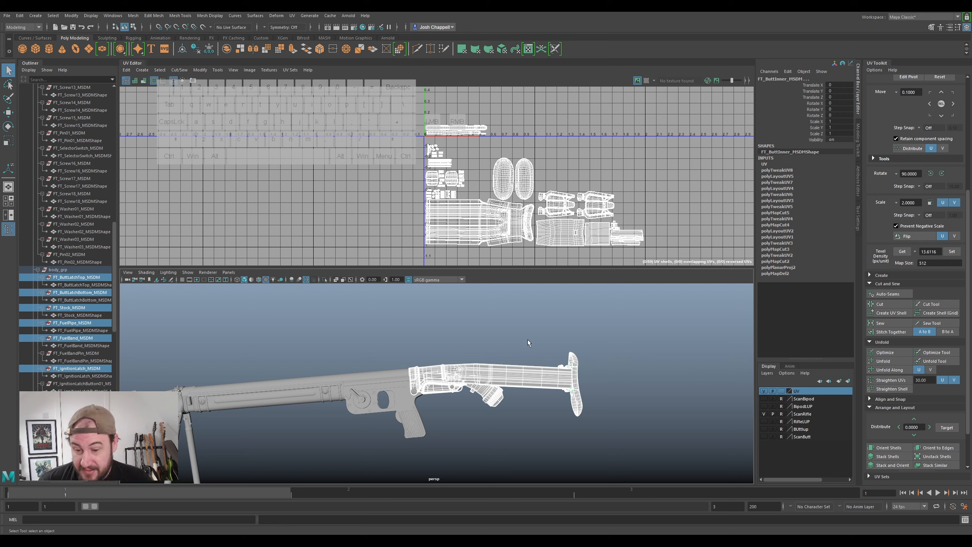
pyautogui.keyDown('alt'); pyautogui.moveTo(523, 336); pyautogui.dragTo(515, 409); pyautogui.keyUp('alt')
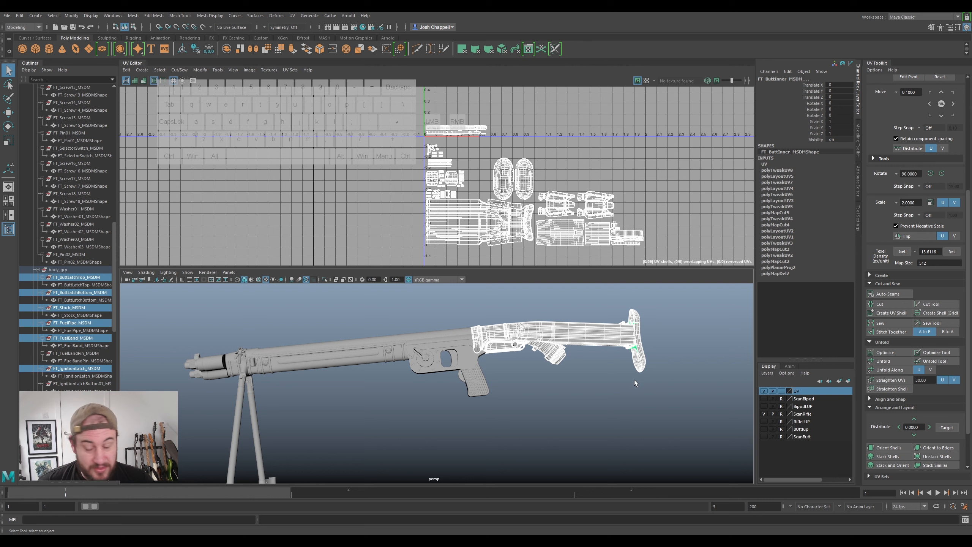
pyautogui.moveTo(531, 387)
pyautogui.keyDown('alt'); pyautogui.mouseDown()
pyautogui.moveTo(538, 395)
pyautogui.moveTo(527, 395)
pyautogui.mouseUp(); pyautogui.keyUp('alt')
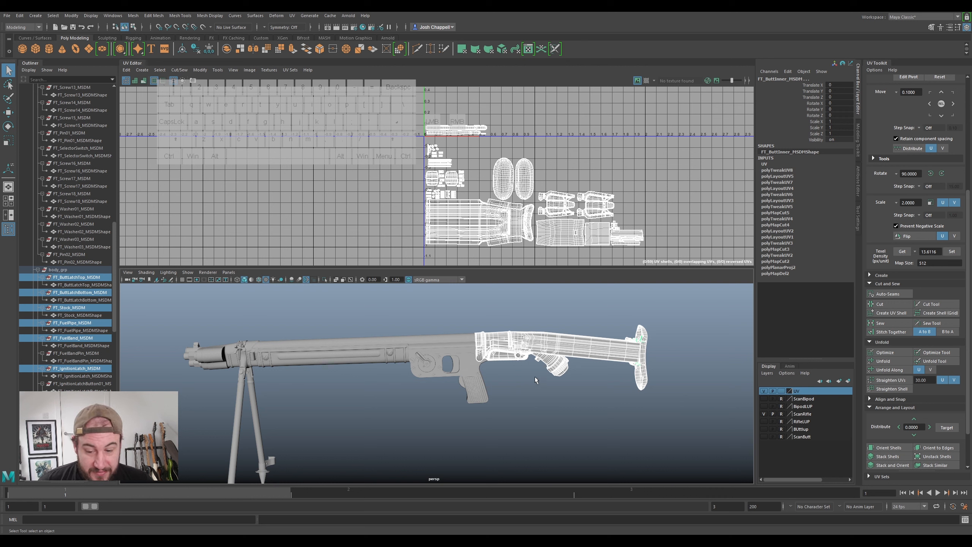
pyautogui.keyDown('alt'); pyautogui.scroll(3, 532, 393); pyautogui.keyUp('alt')
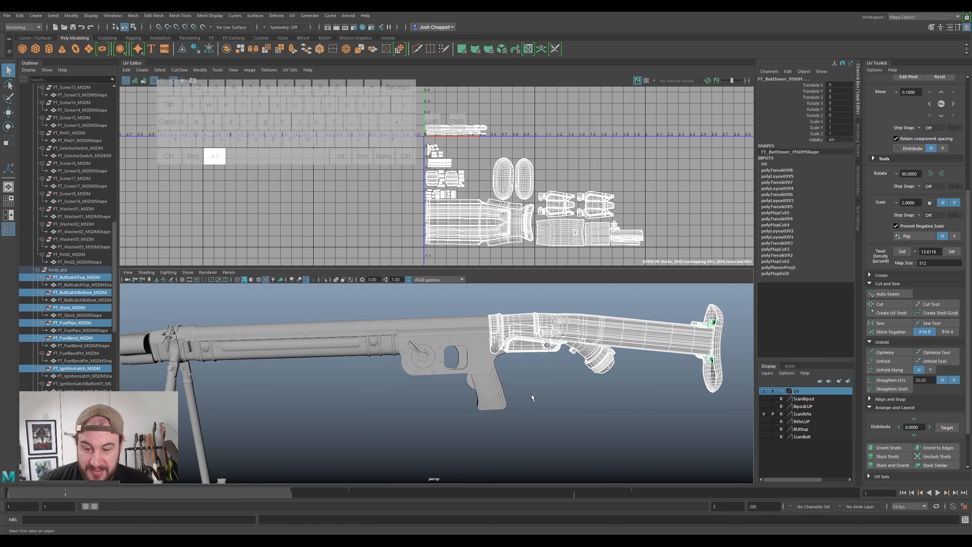